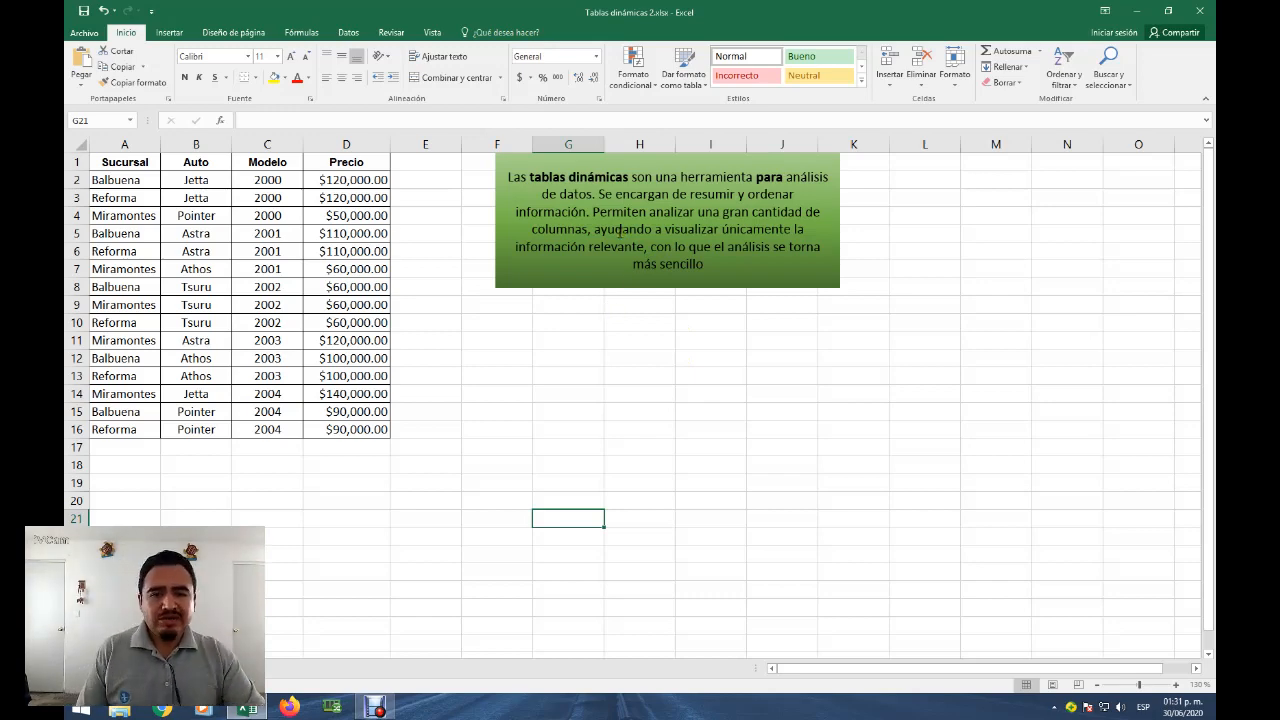
# Read the green text box that explains what tablas dinámicas are used for
pyautogui.click(664, 229)
pyautogui.scroll(5, 664, 229)
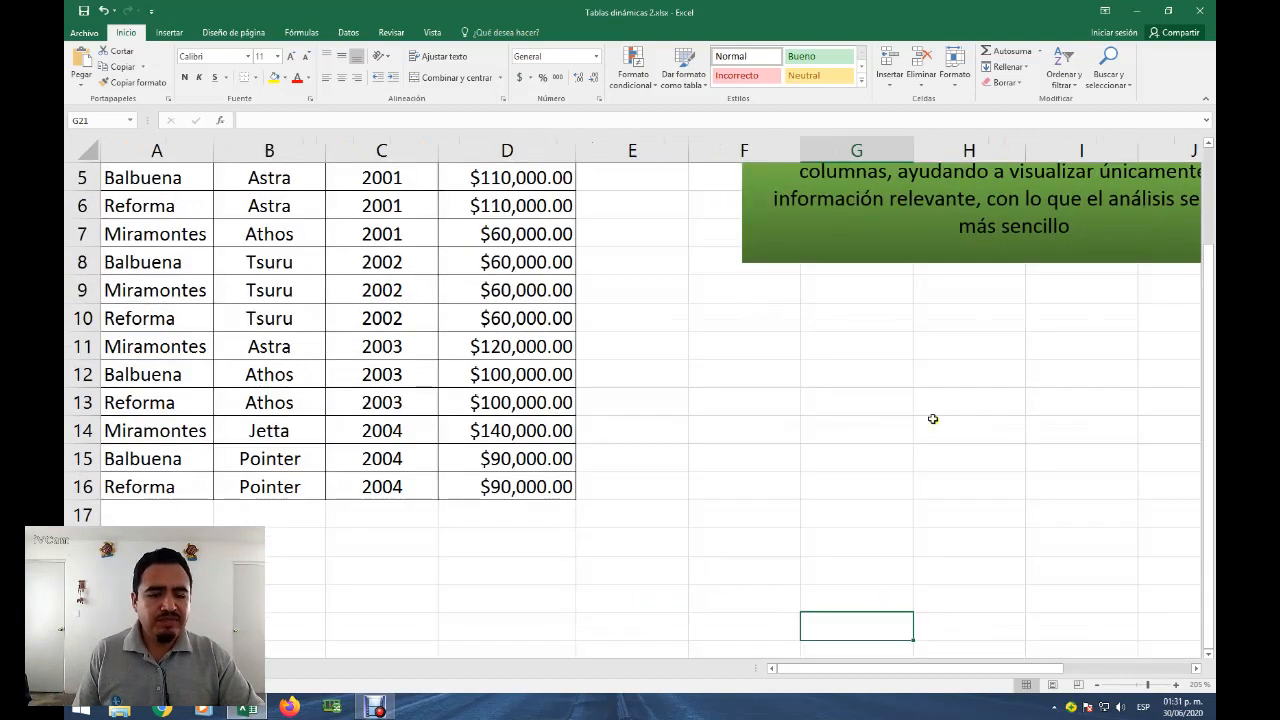
pyautogui.moveTo(897, 668); pyautogui.dragTo(982, 662)
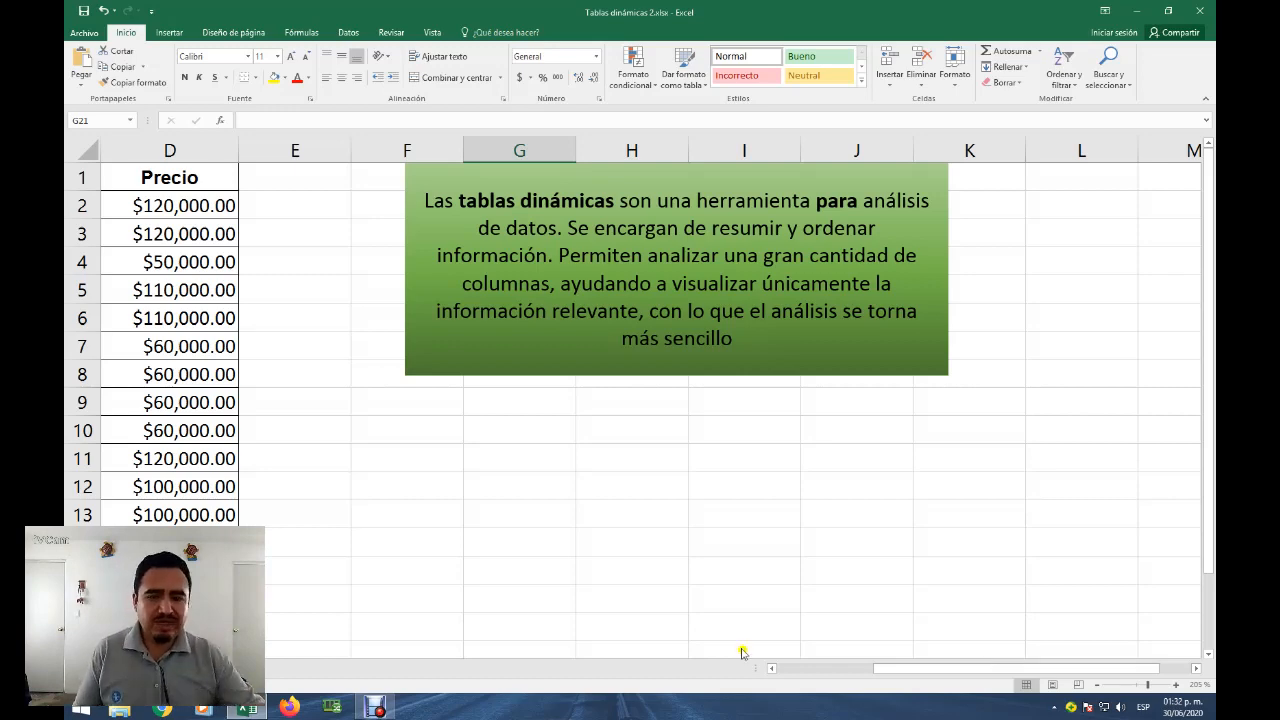
pyautogui.scroll(-1, 572, 517)
pyautogui.scroll(-3, 572, 517)
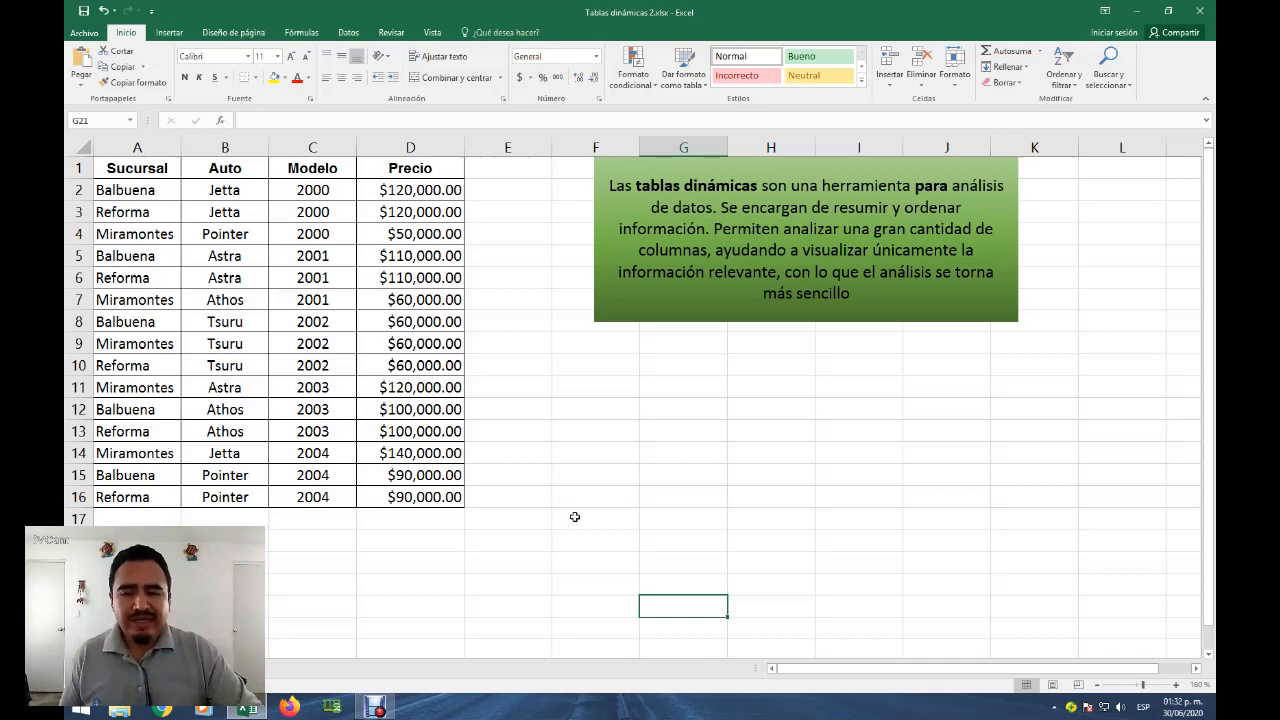
pyautogui.scroll(-1, 575, 517)
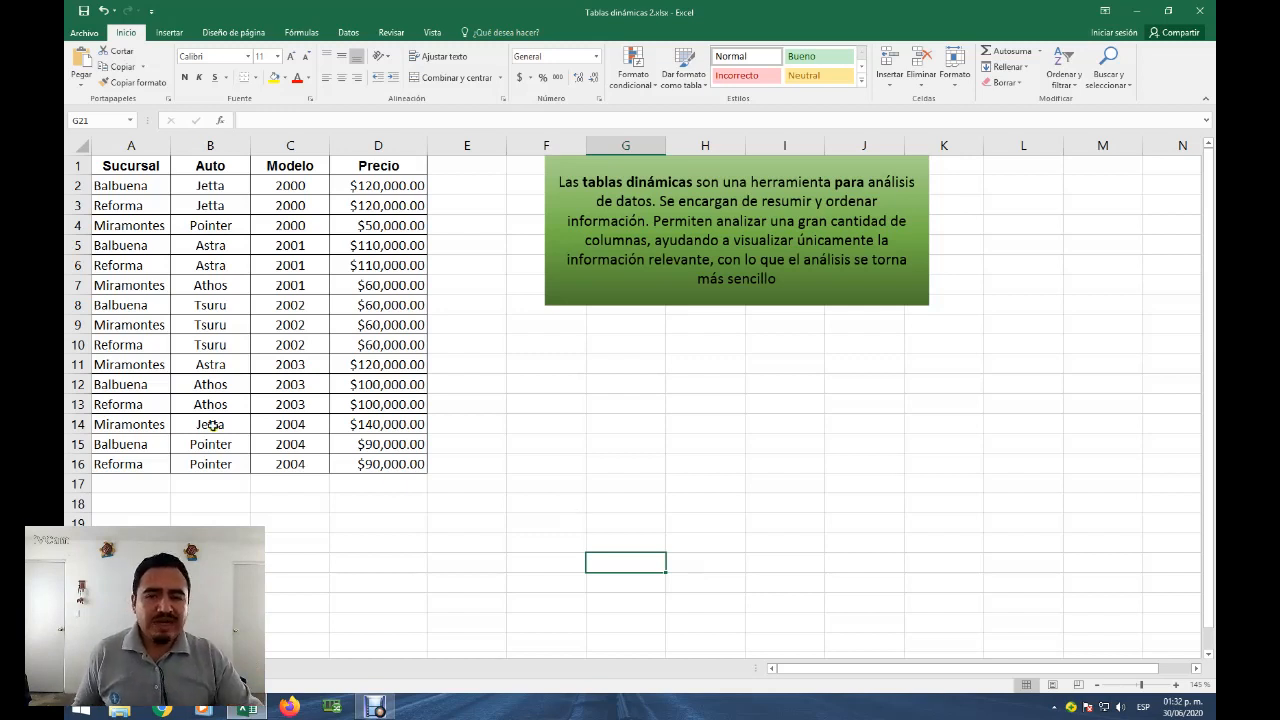
# Examine the car data table in A1:D16 and its Sucursal, Auto, Modelo and Precio columns
pyautogui.click(231, 257)
pyautogui.click(136, 166)
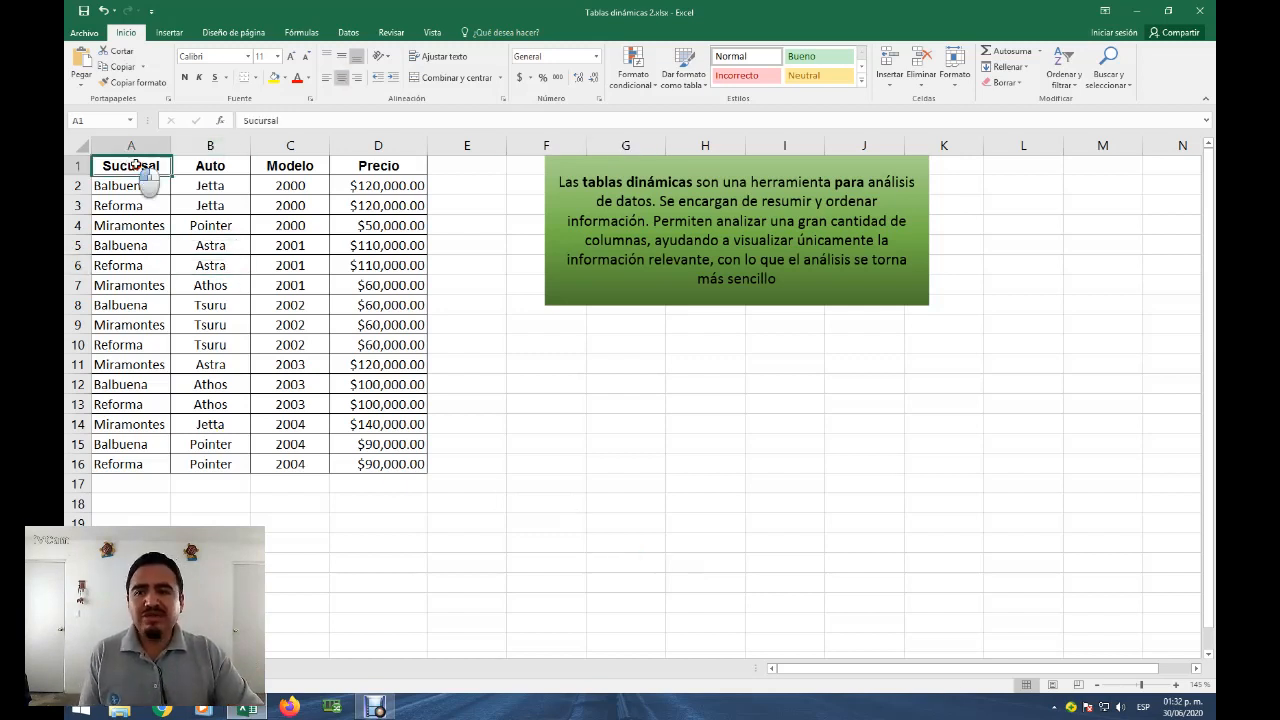
pyautogui.moveTo(136, 166); pyautogui.dragTo(359, 453)
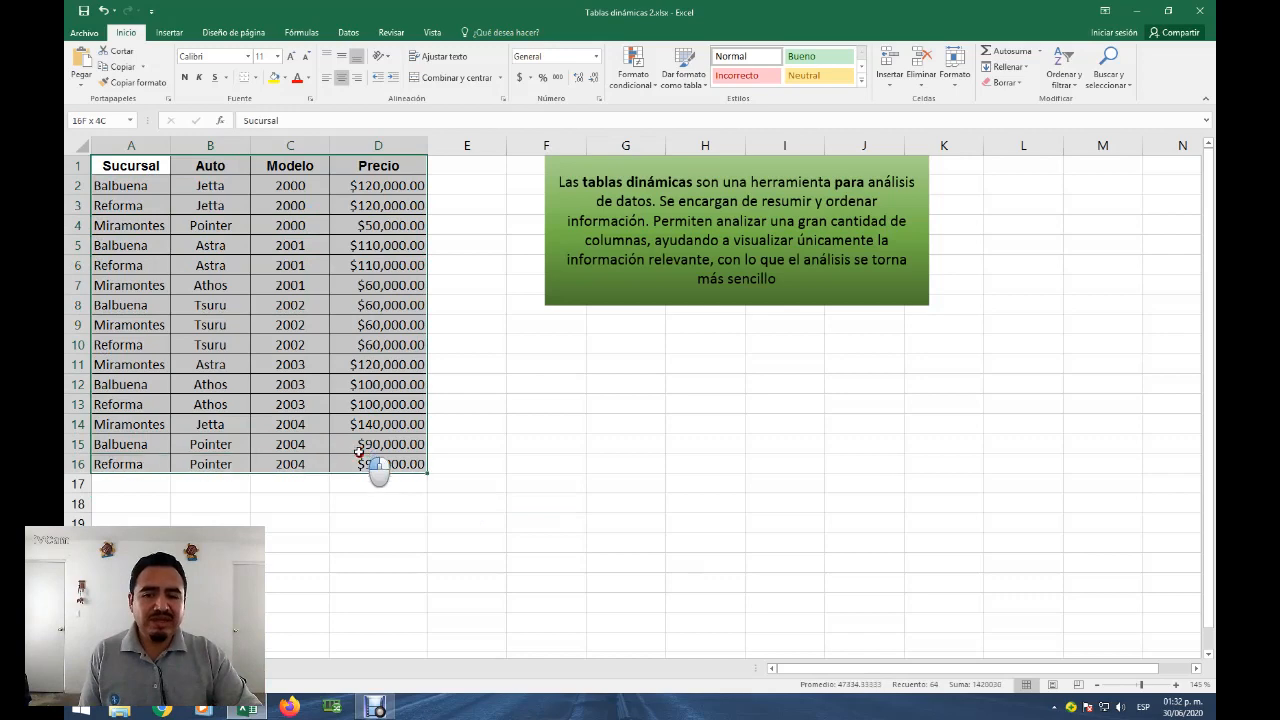
pyautogui.click(323, 320)
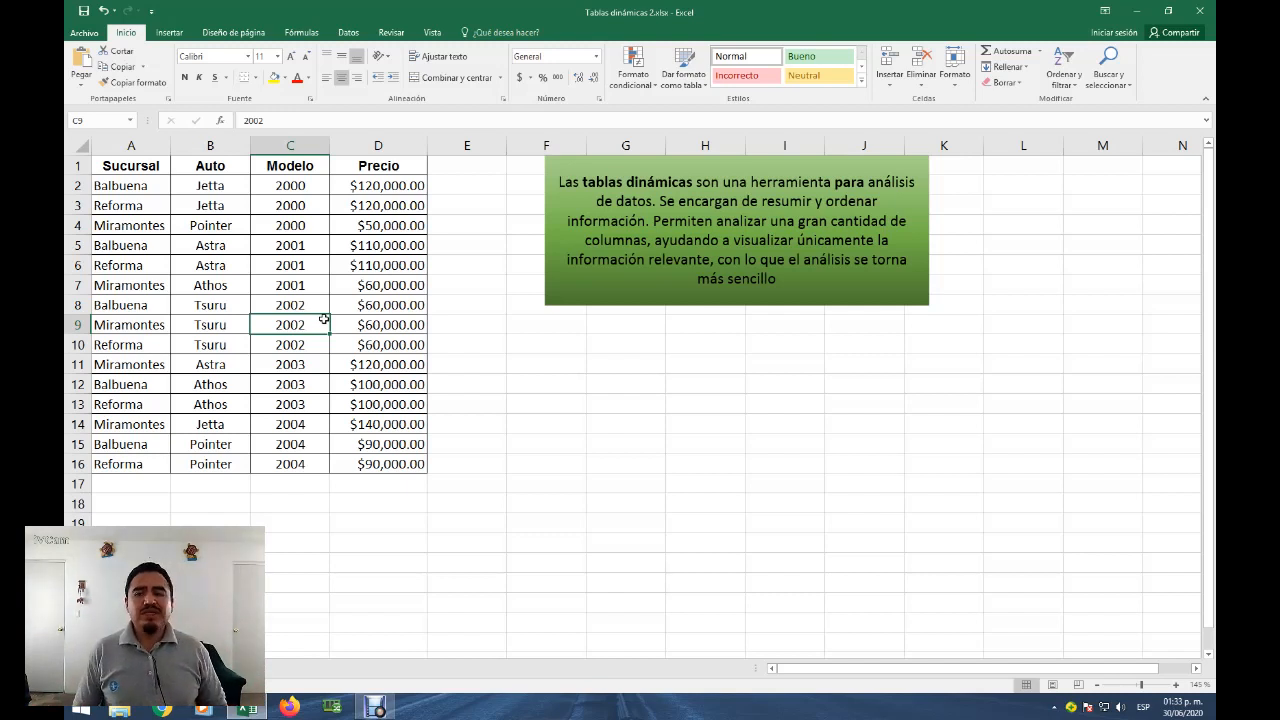
pyautogui.click(177, 203)
pyautogui.click(205, 226)
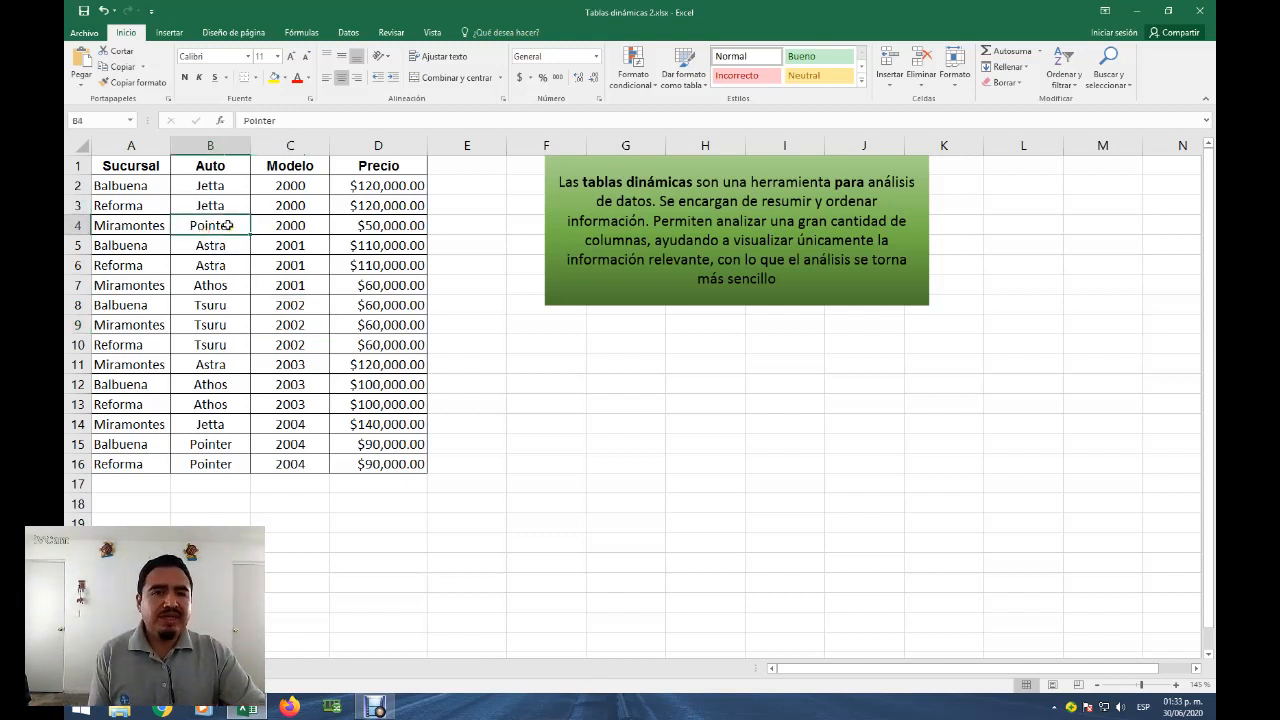
pyautogui.click(288, 228)
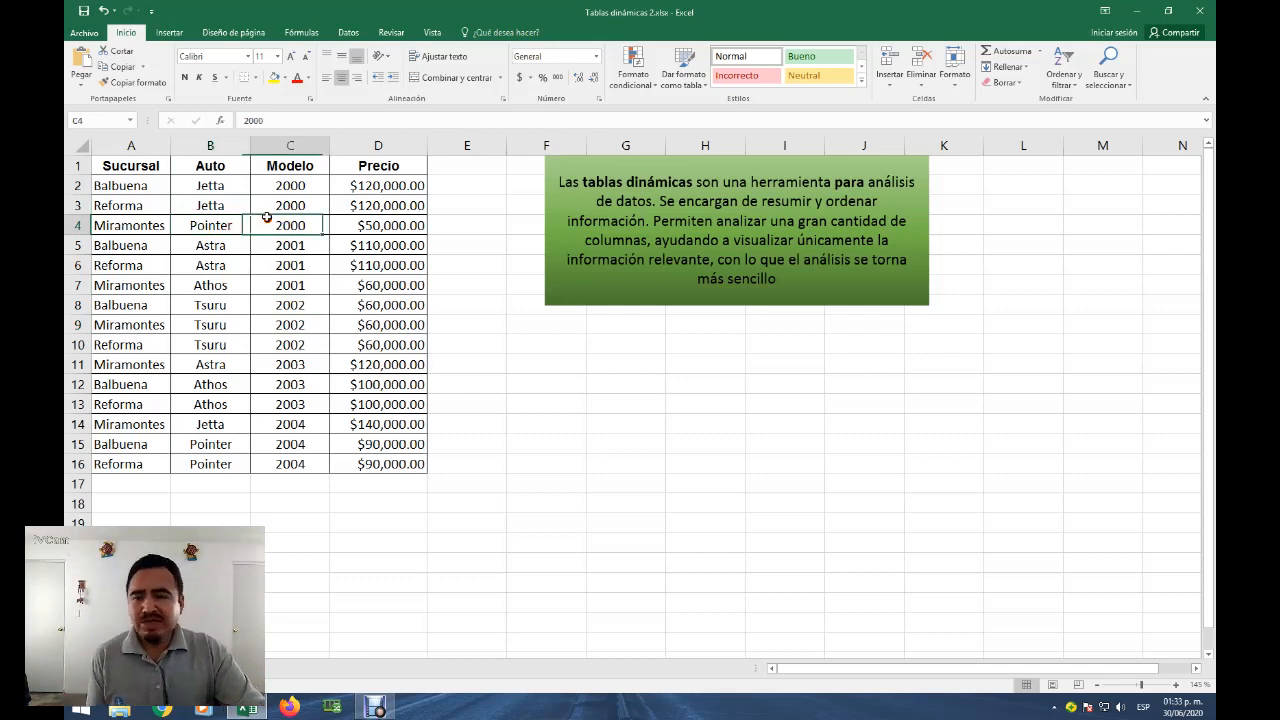
pyautogui.click(142, 145)
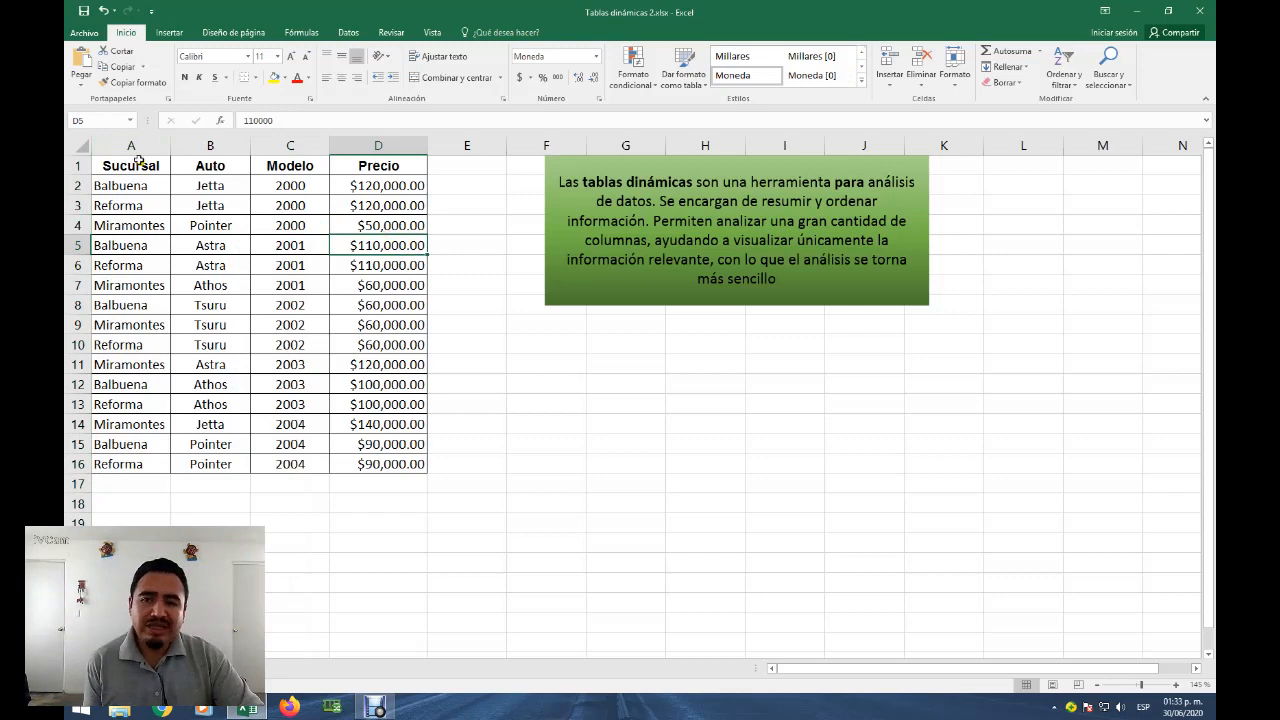
pyautogui.moveTo(140, 165); pyautogui.dragTo(380, 466)
pyautogui.click(305, 324)
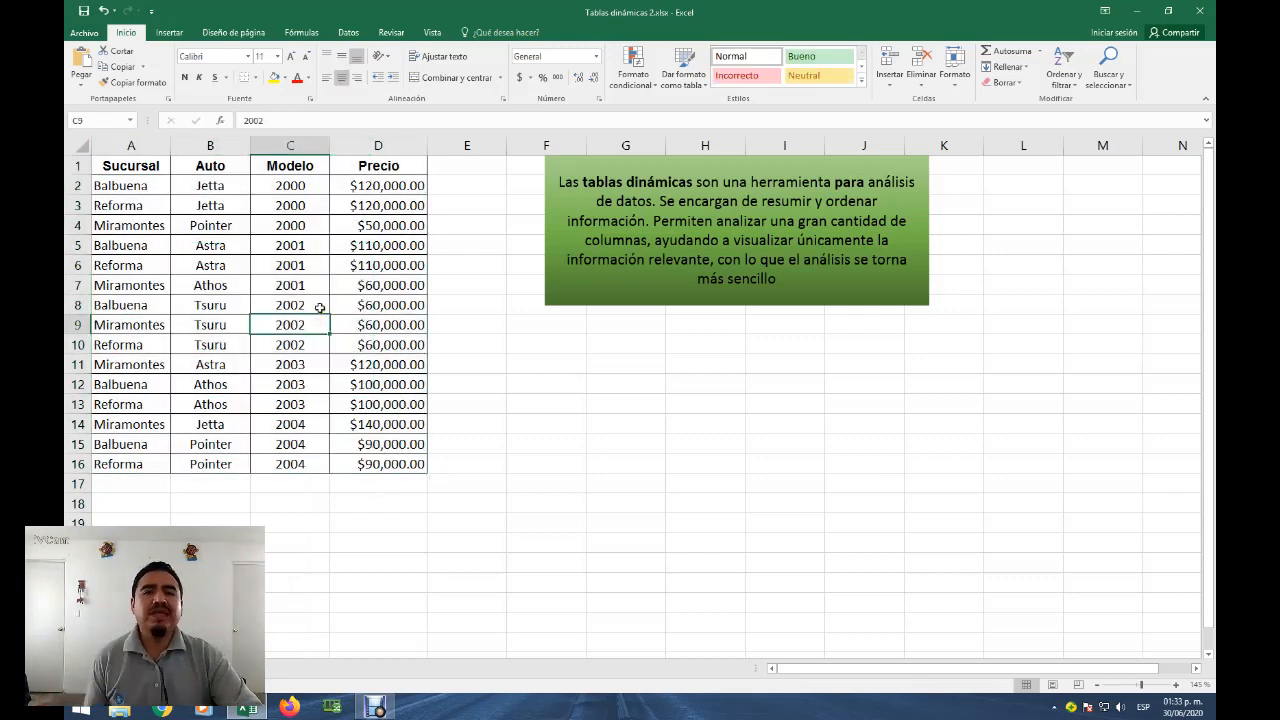
pyautogui.click(128, 146)
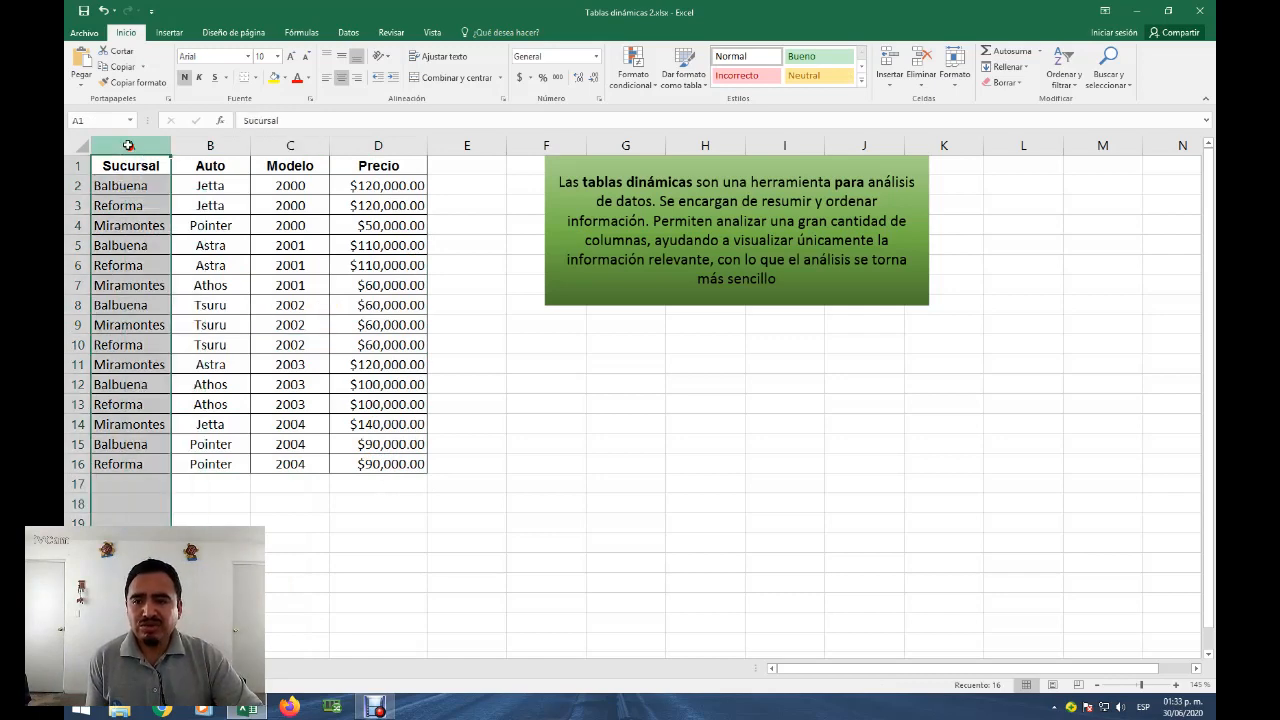
pyautogui.click(210, 145)
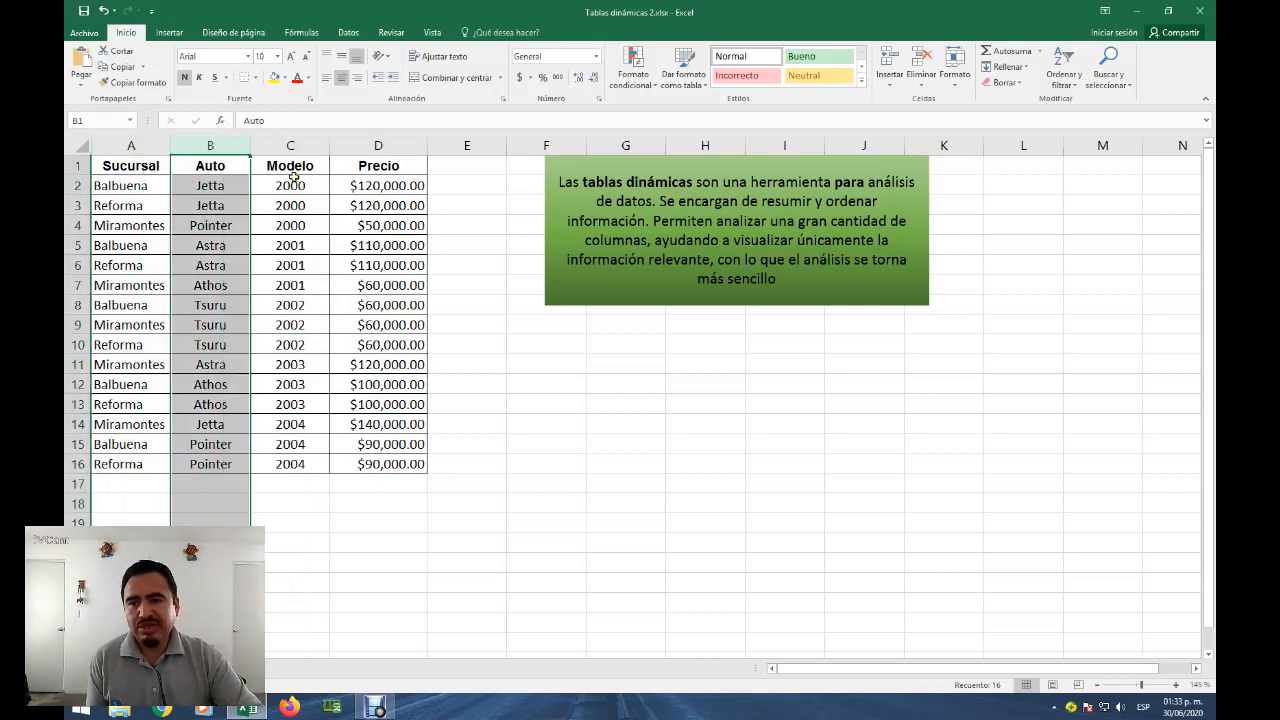
pyautogui.click(298, 145)
pyautogui.click(281, 202)
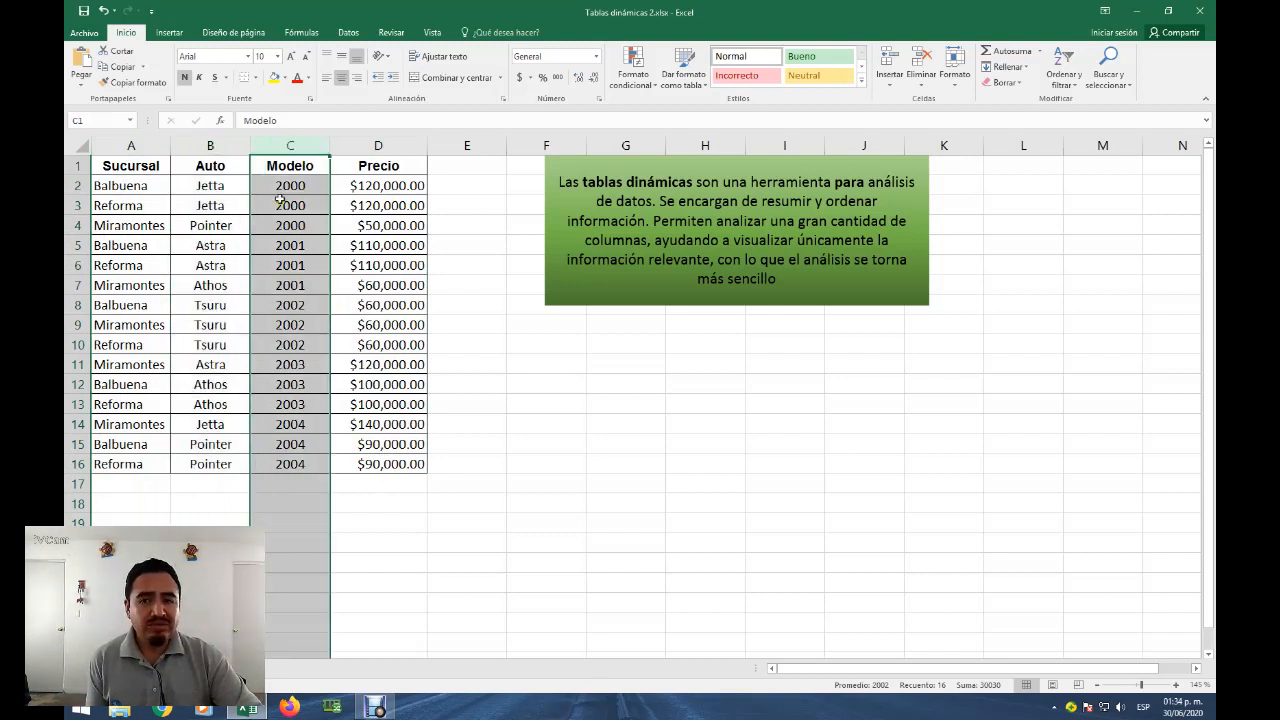
# Rename the Modelo column header in C1 as AÑO
pyautogui.click(289, 167)
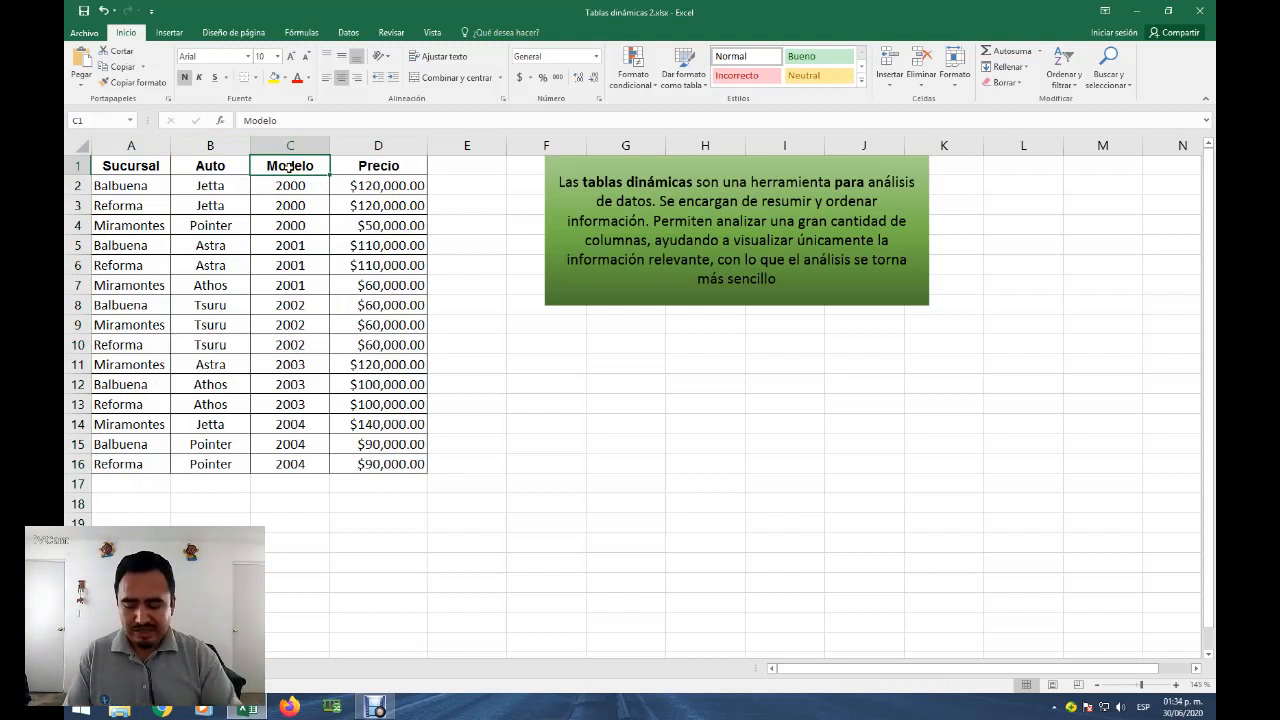
pyautogui.write('AÑO')
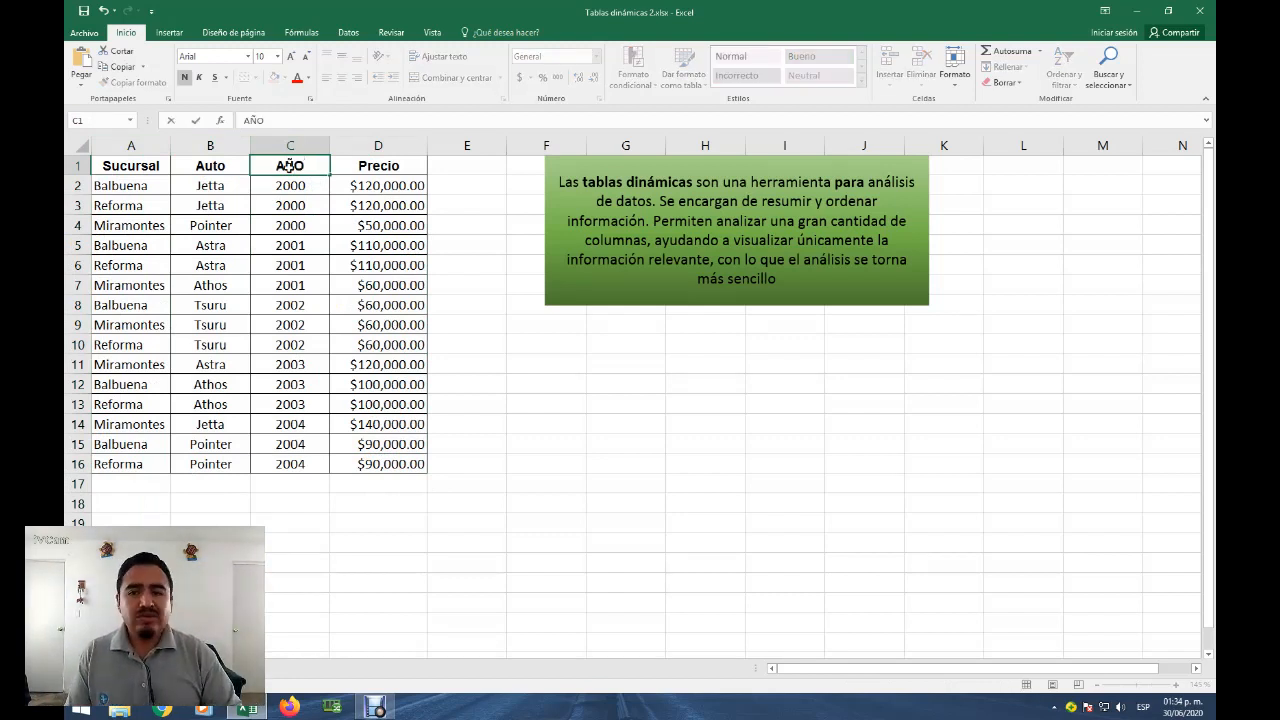
pyautogui.press('Tab')
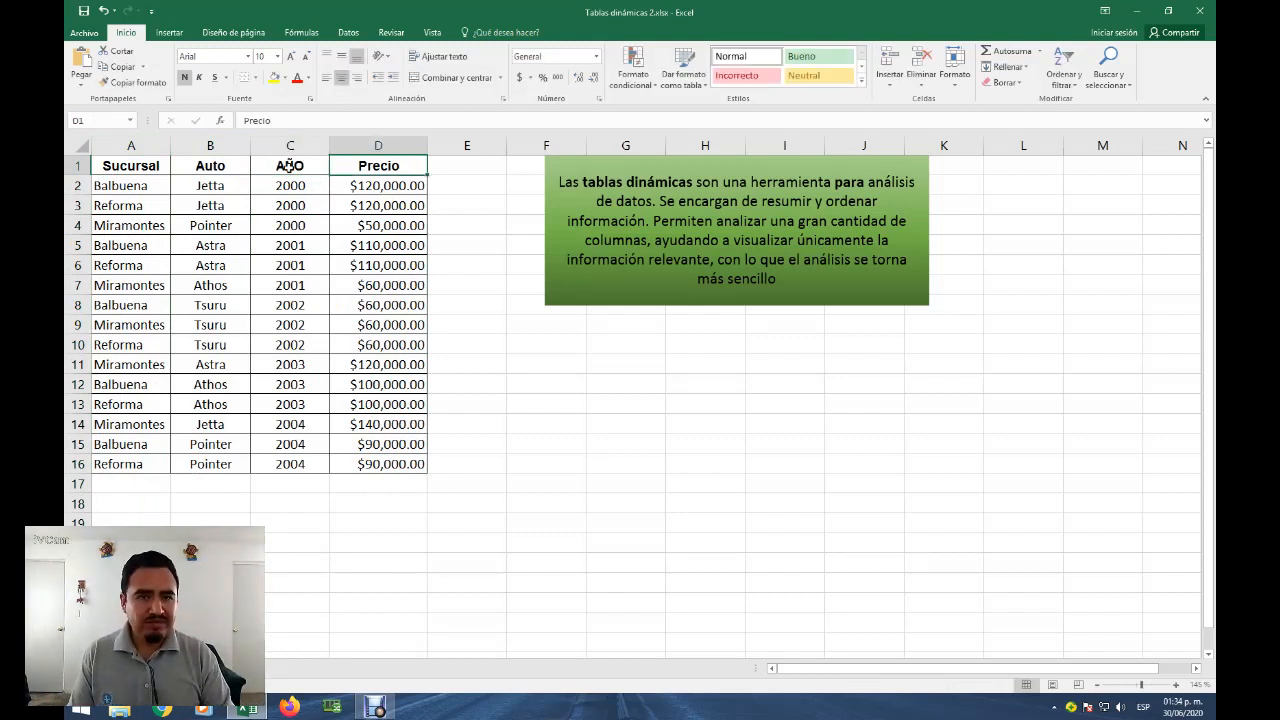
pyautogui.press('Return')
pyautogui.press('Left')
pyautogui.press('Left')
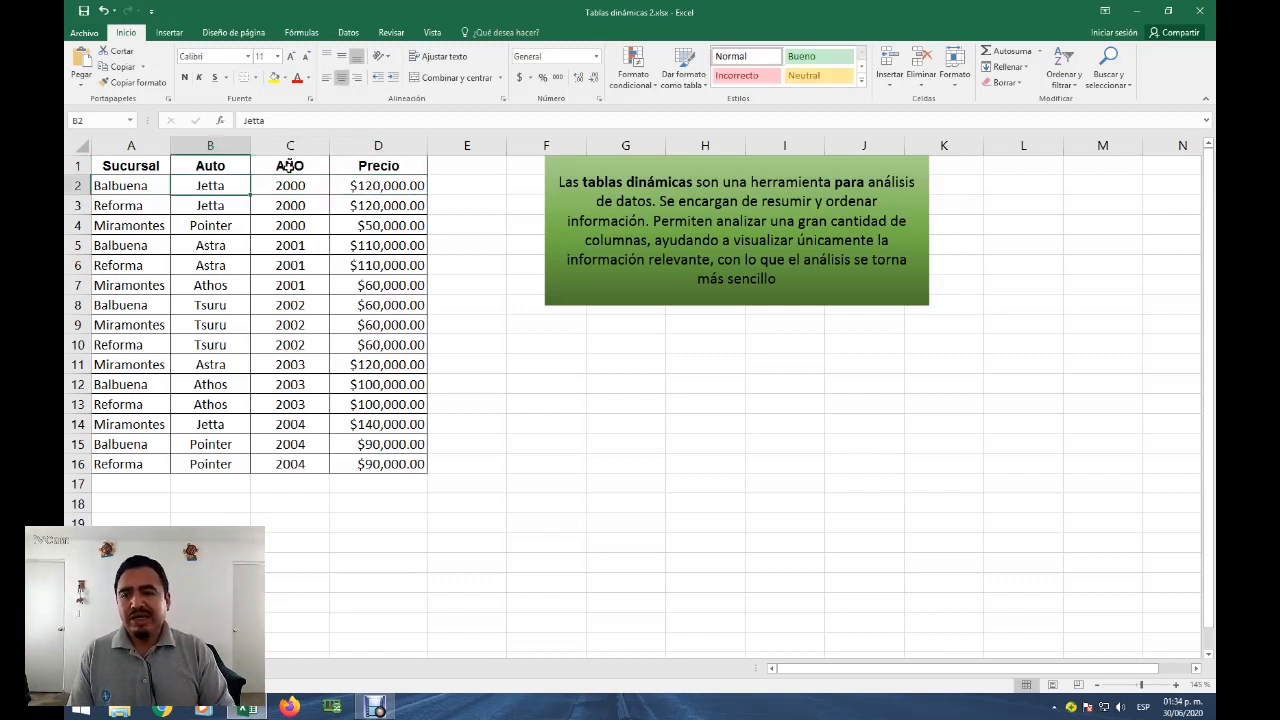
pyautogui.press('Left')
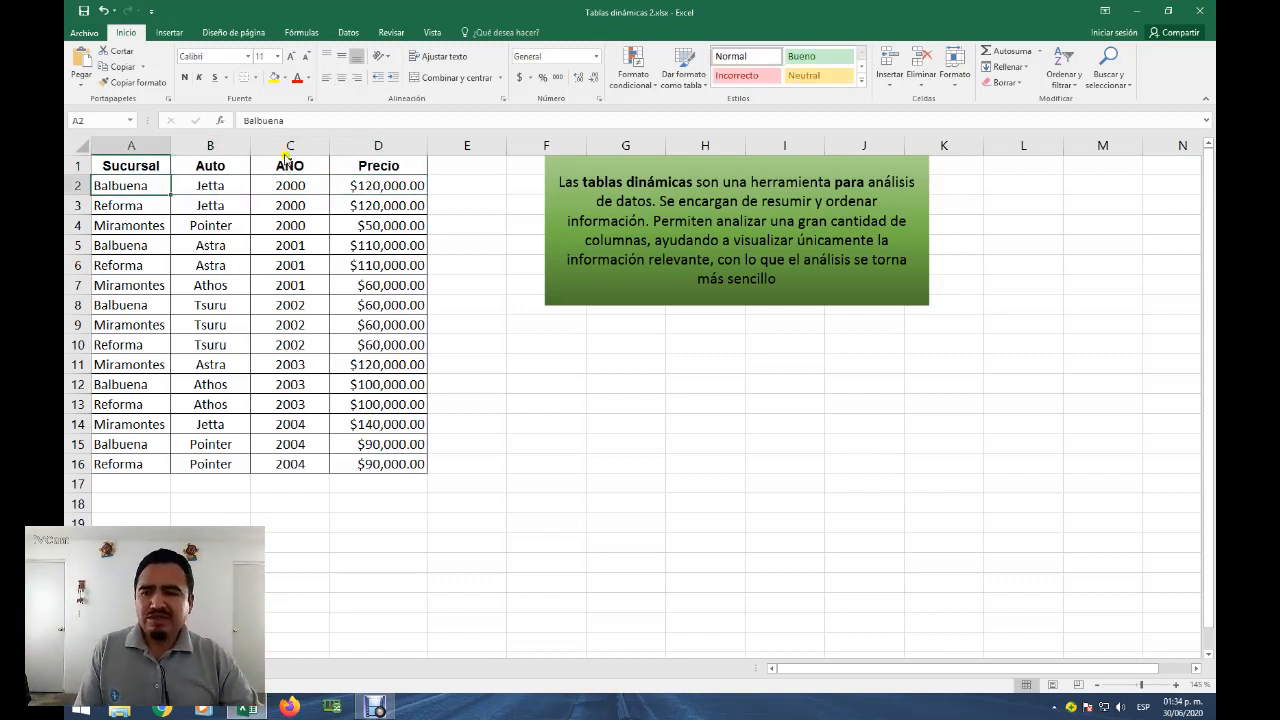
# Examine the year entries in column C of the car table from the first record to the last
pyautogui.click(128, 178)
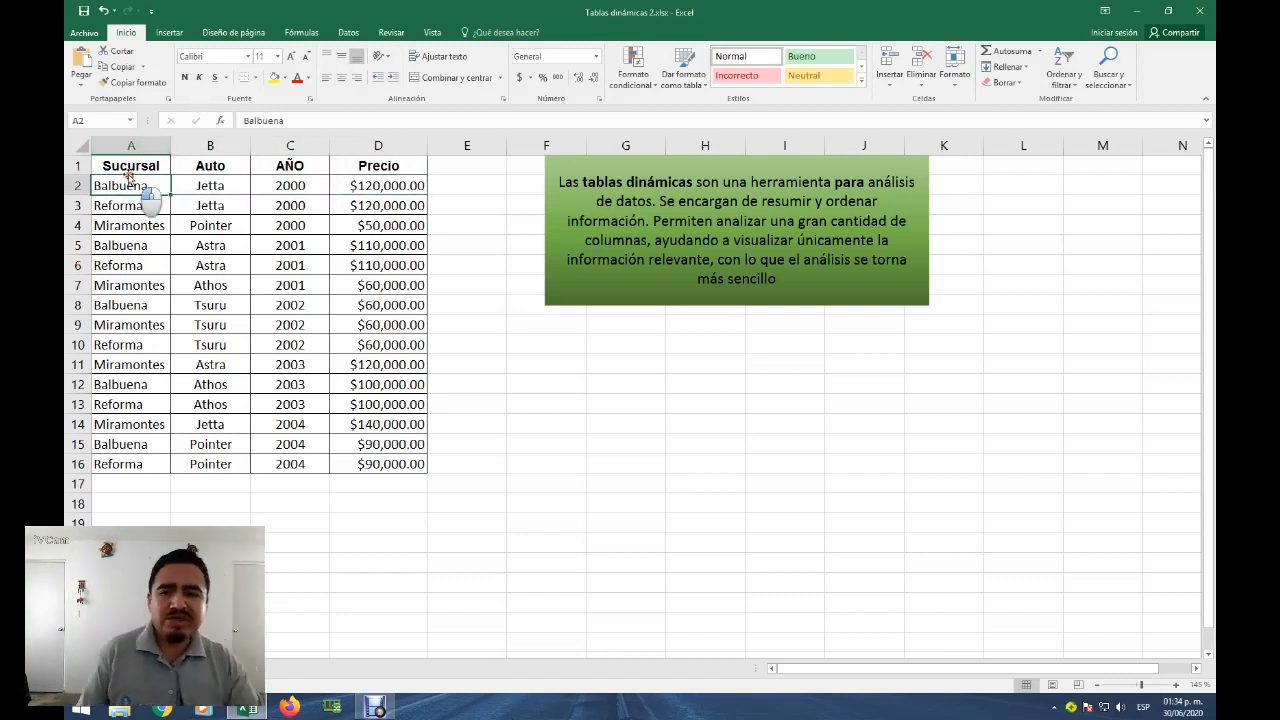
pyautogui.click(304, 243)
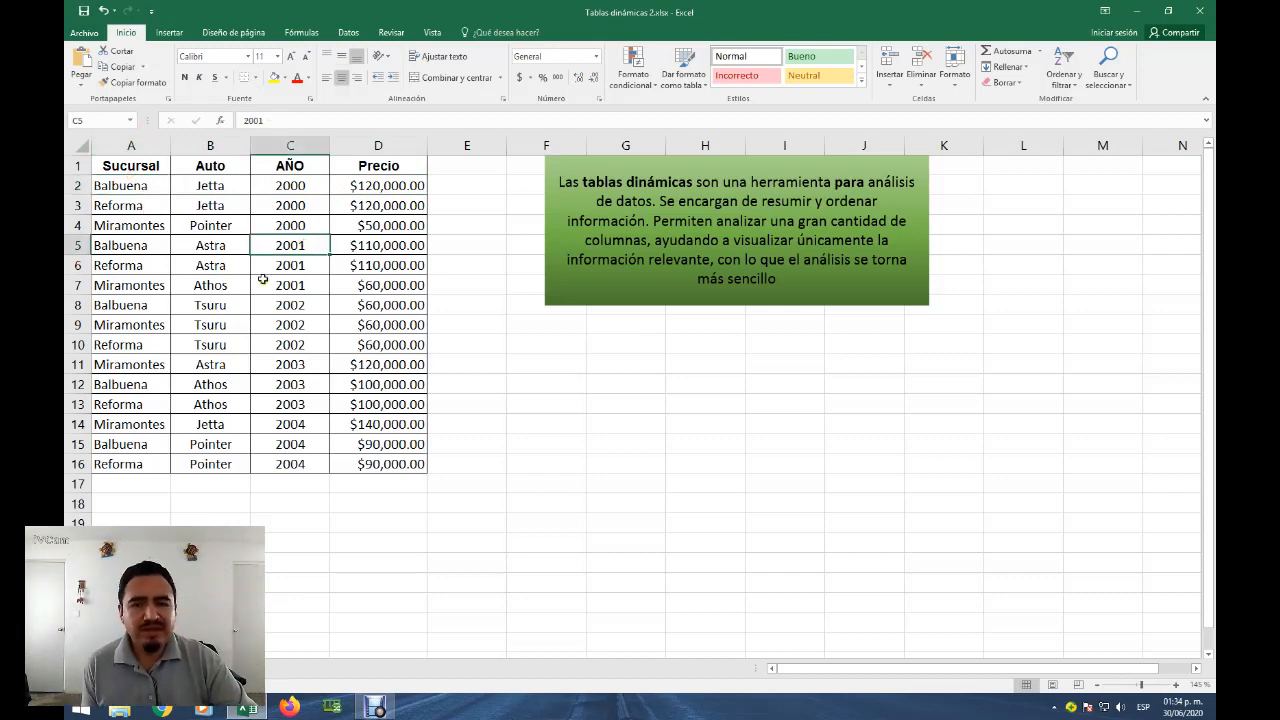
pyautogui.click(261, 299)
pyautogui.click(289, 217)
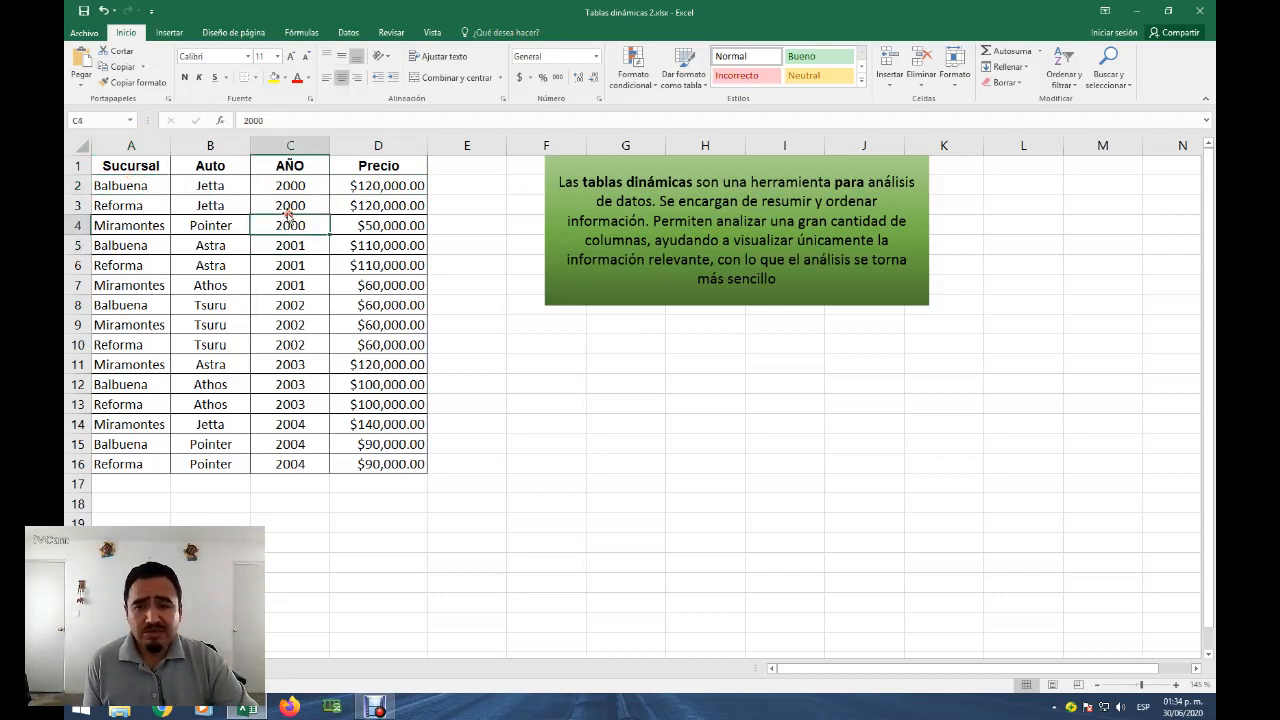
pyautogui.click(287, 147)
pyautogui.click(320, 206)
pyautogui.moveTo(297, 178); pyautogui.dragTo(287, 292)
pyautogui.moveTo(285, 303); pyautogui.dragTo(289, 458)
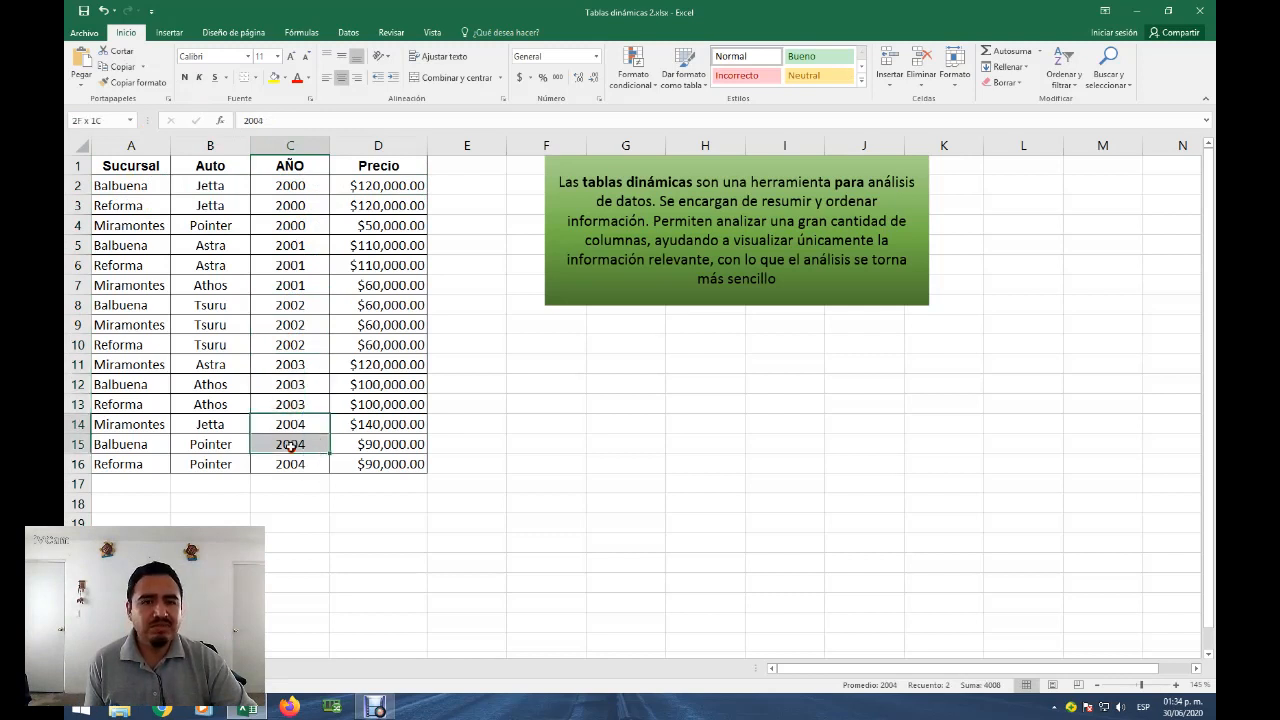
# Examine the car names in the Auto column and the individual branch records in the rows of the table
pyautogui.click(205, 225)
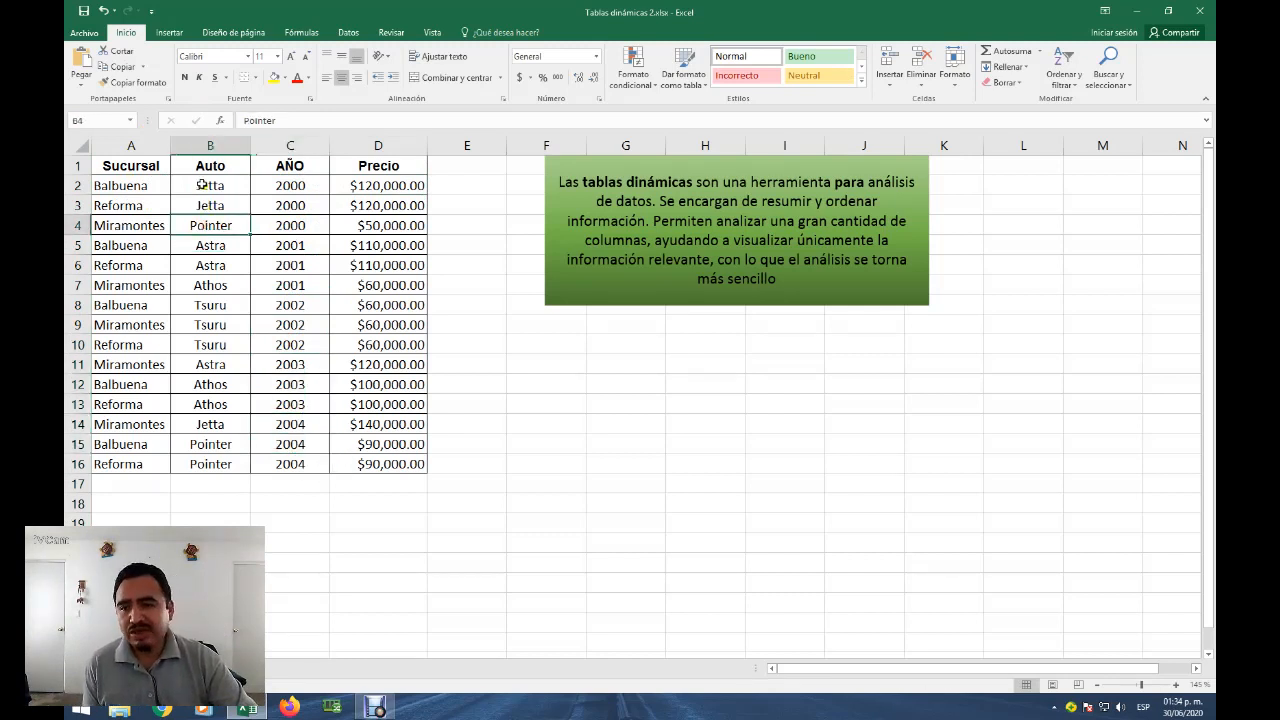
pyautogui.click(202, 185)
pyautogui.click(213, 200)
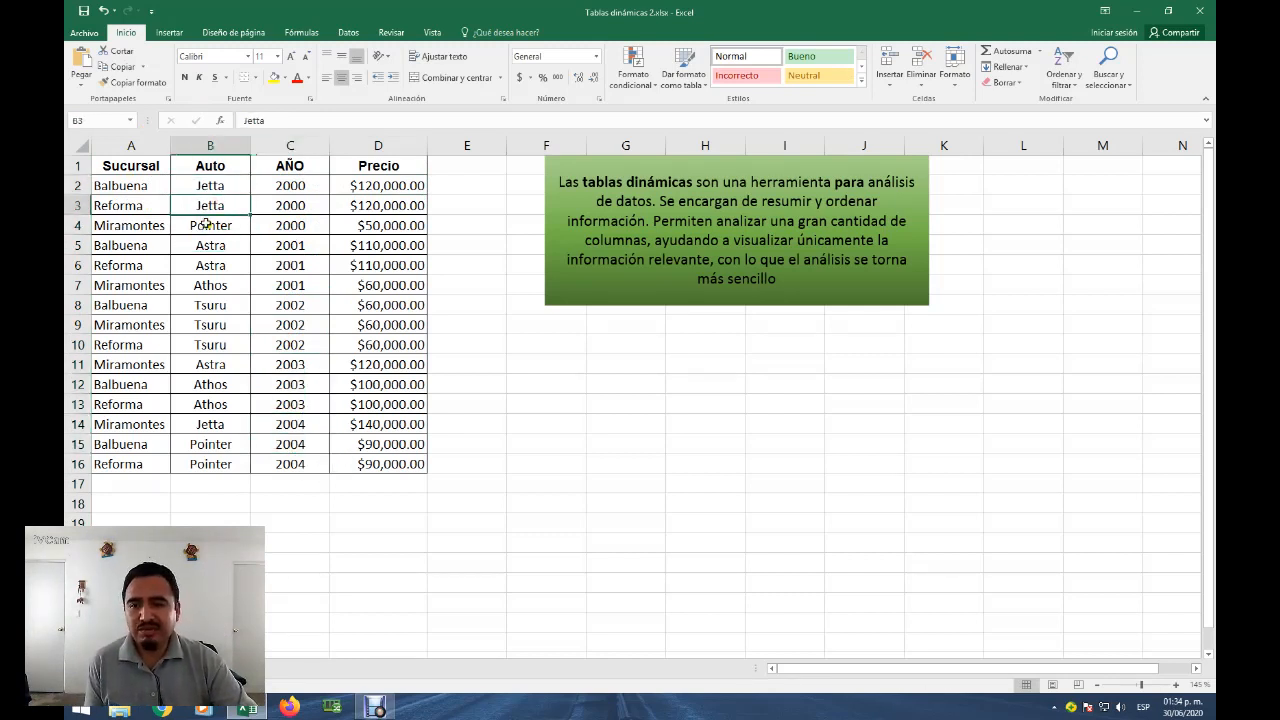
pyautogui.click(210, 225)
pyautogui.click(212, 245)
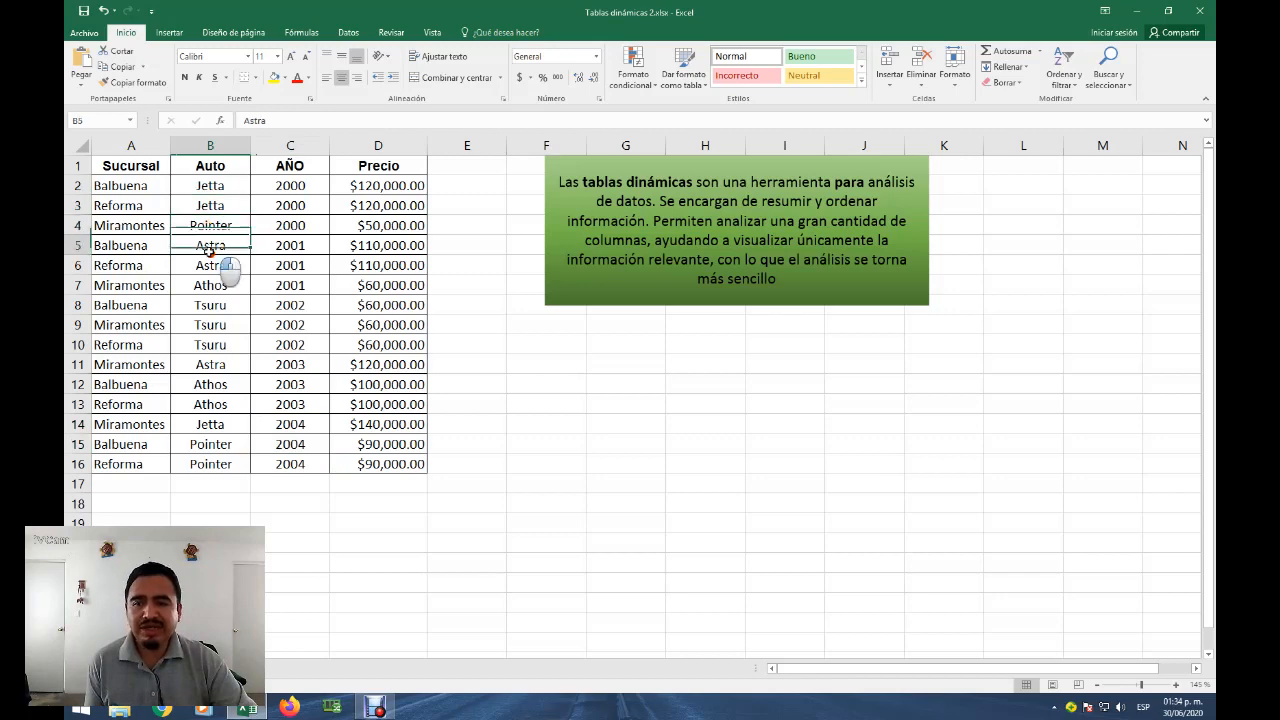
pyautogui.click(210, 314)
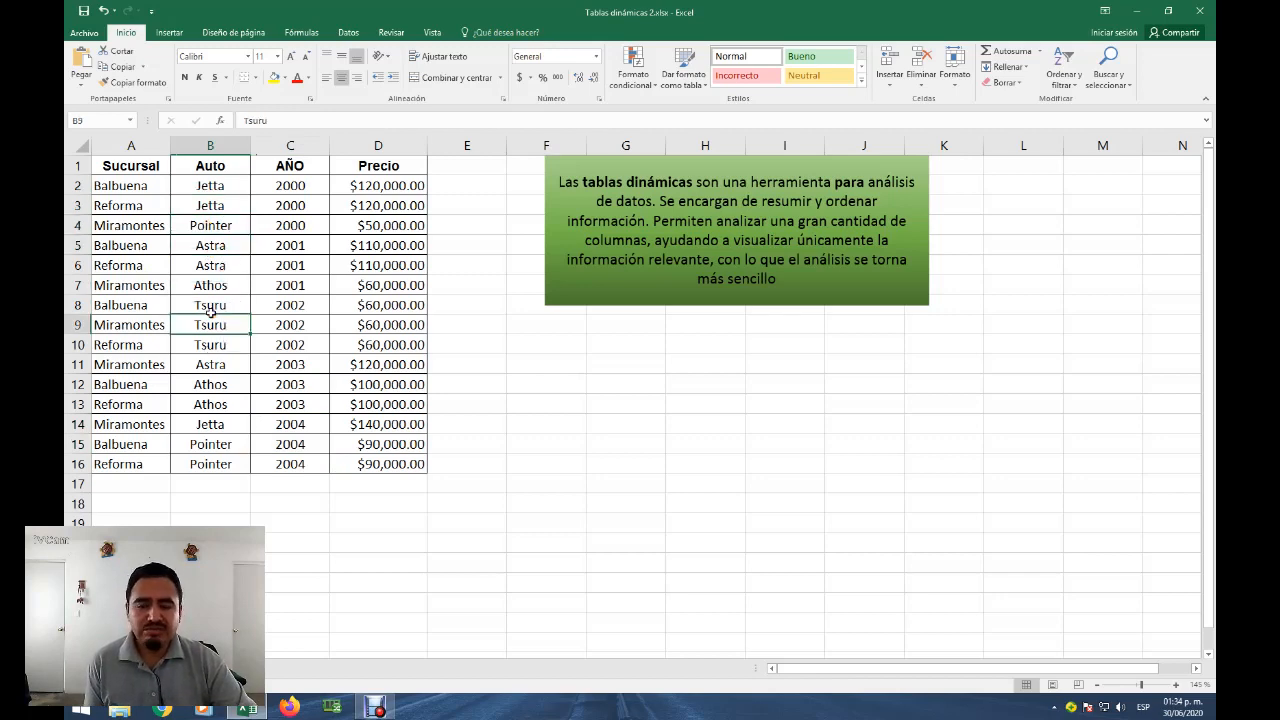
pyautogui.click(131, 226)
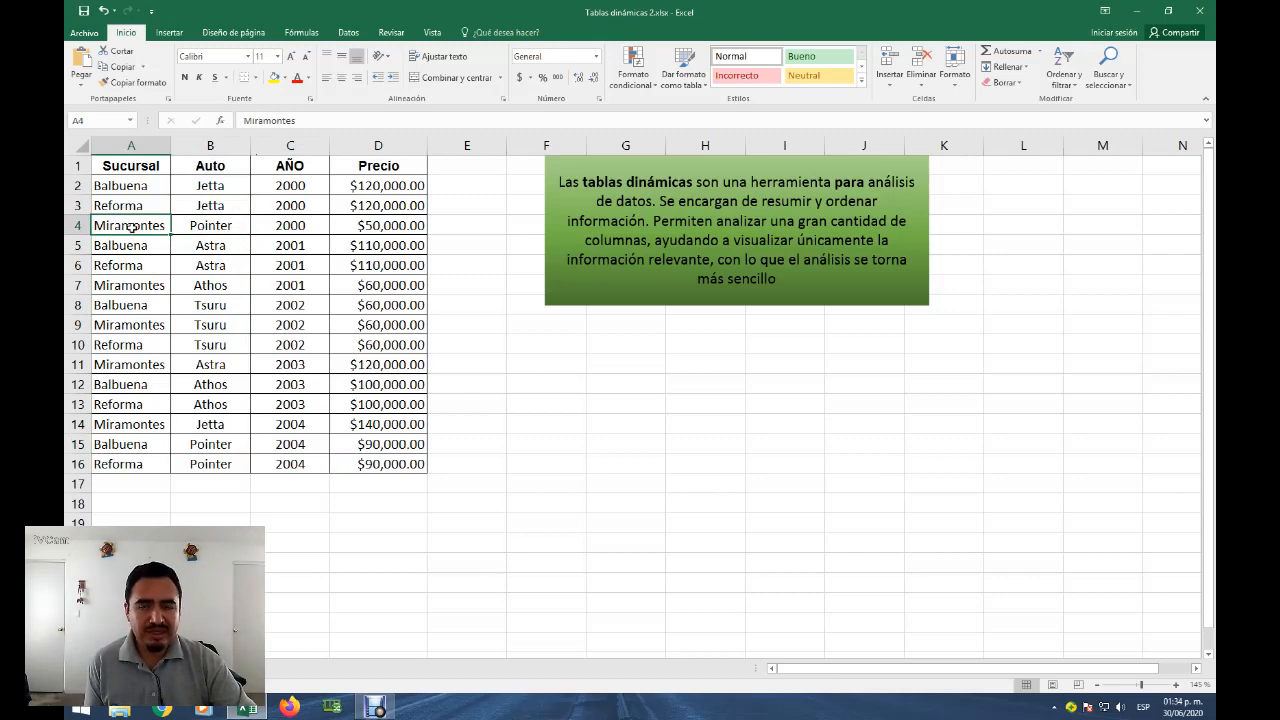
pyautogui.click(80, 186)
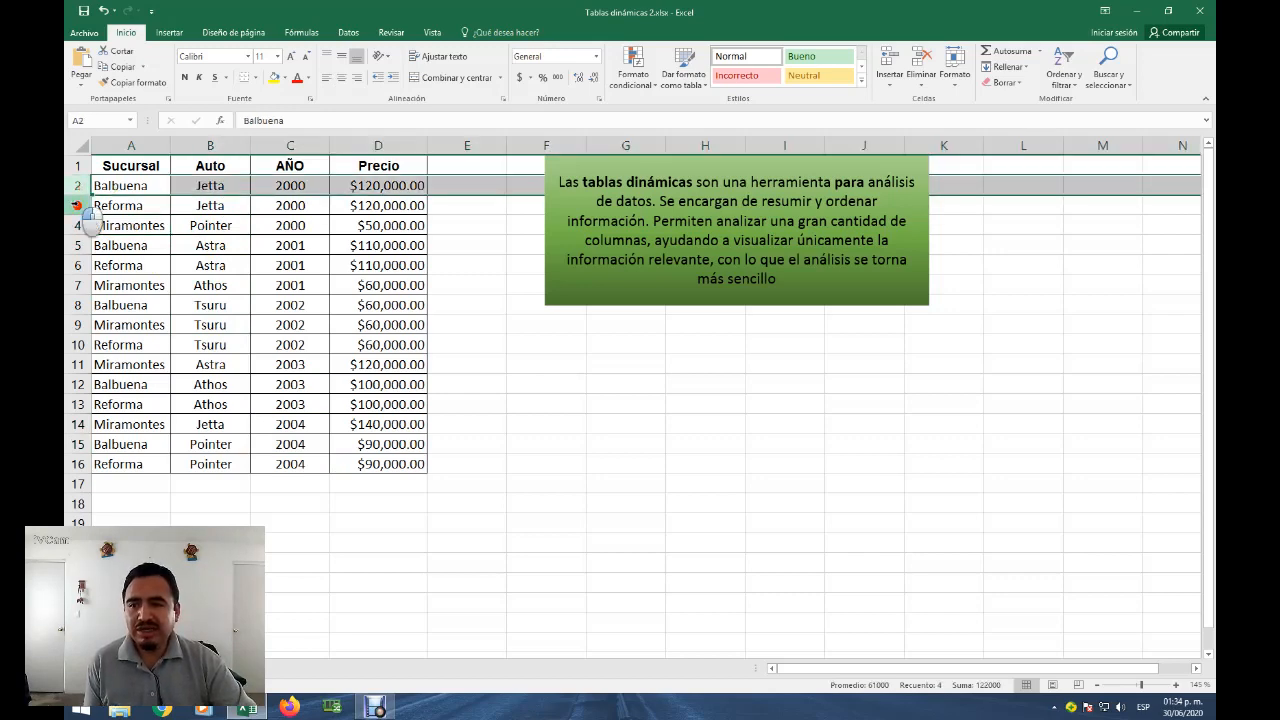
pyautogui.click(80, 206)
pyautogui.click(81, 226)
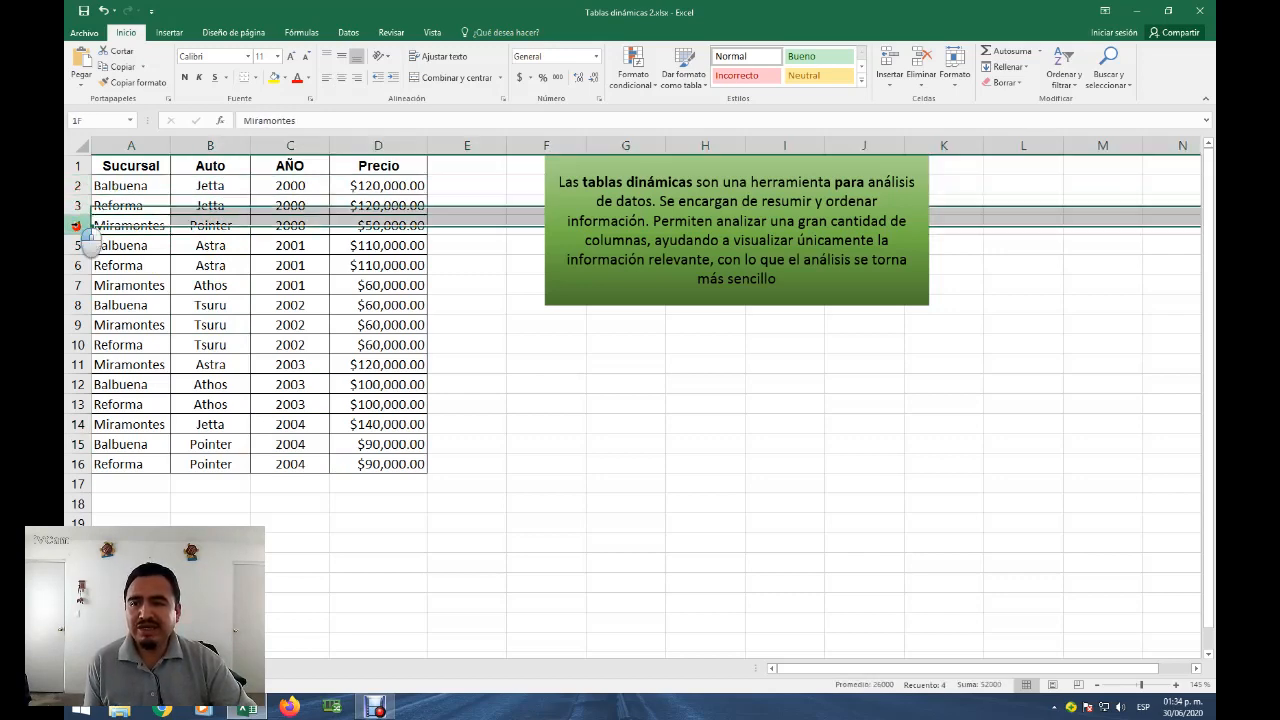
pyautogui.click(189, 271)
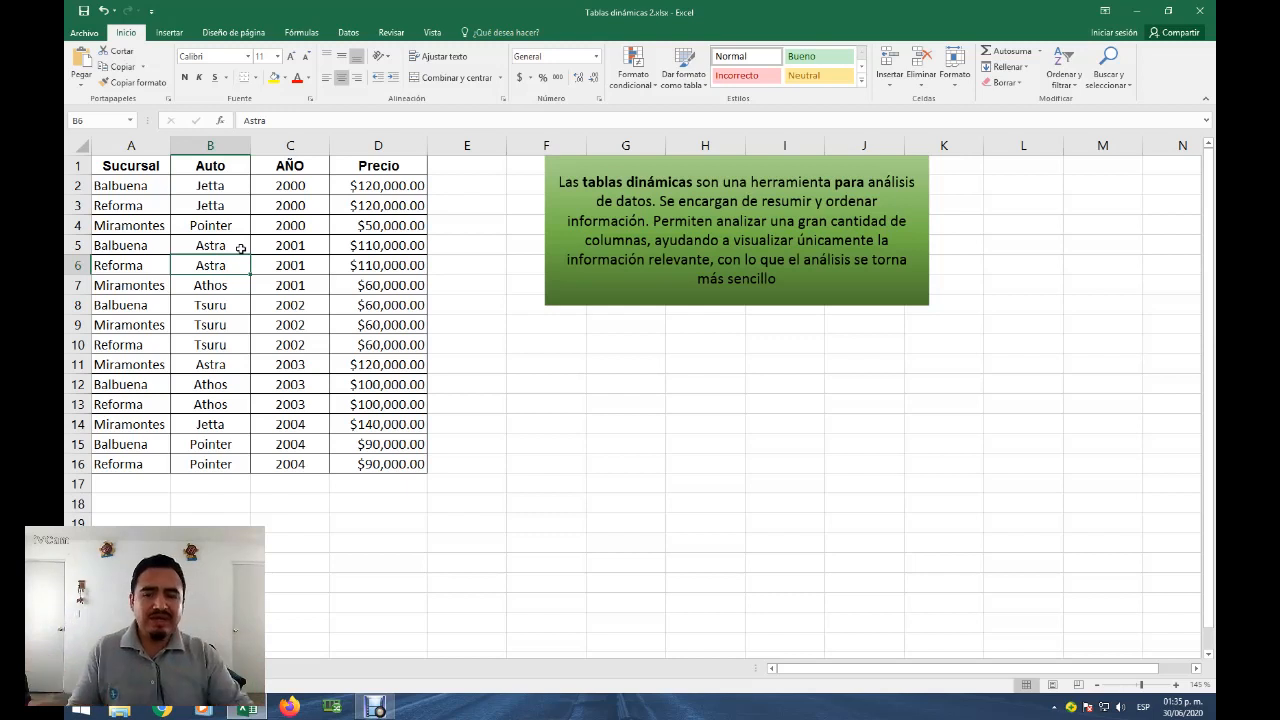
pyautogui.moveTo(175, 211); pyautogui.dragTo(271, 331)
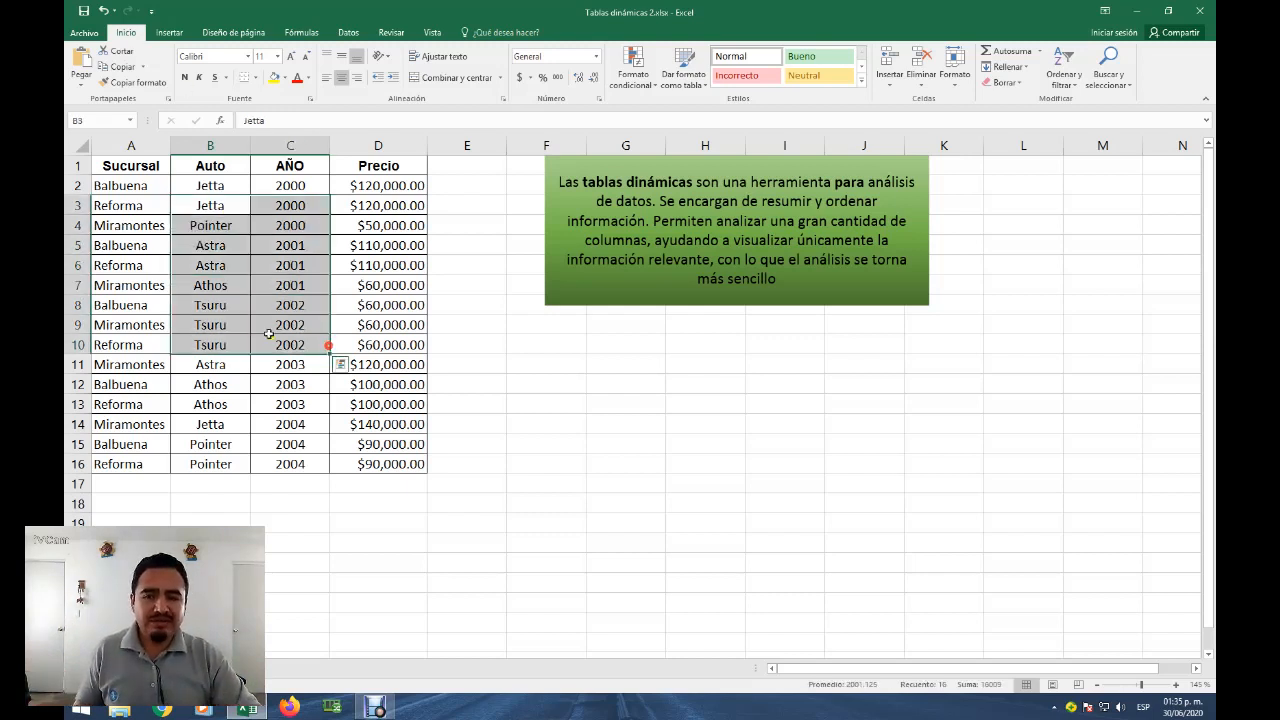
pyautogui.click(271, 331)
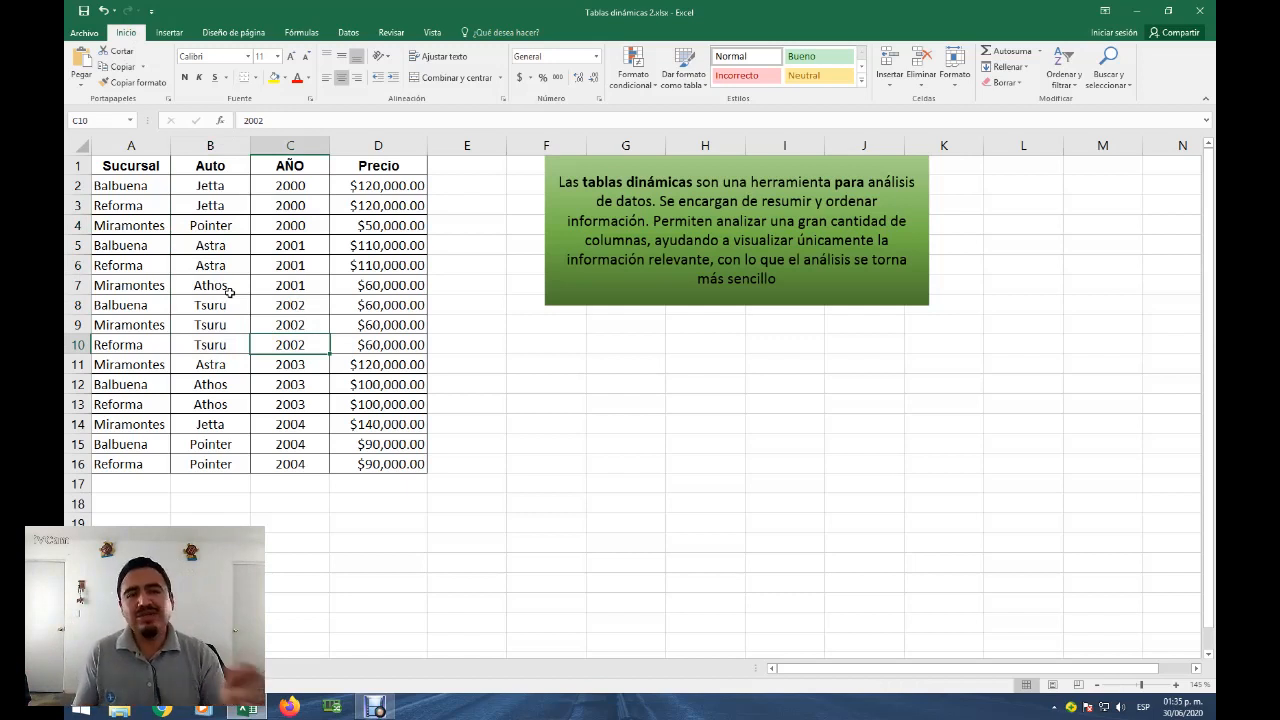
pyautogui.click(205, 262)
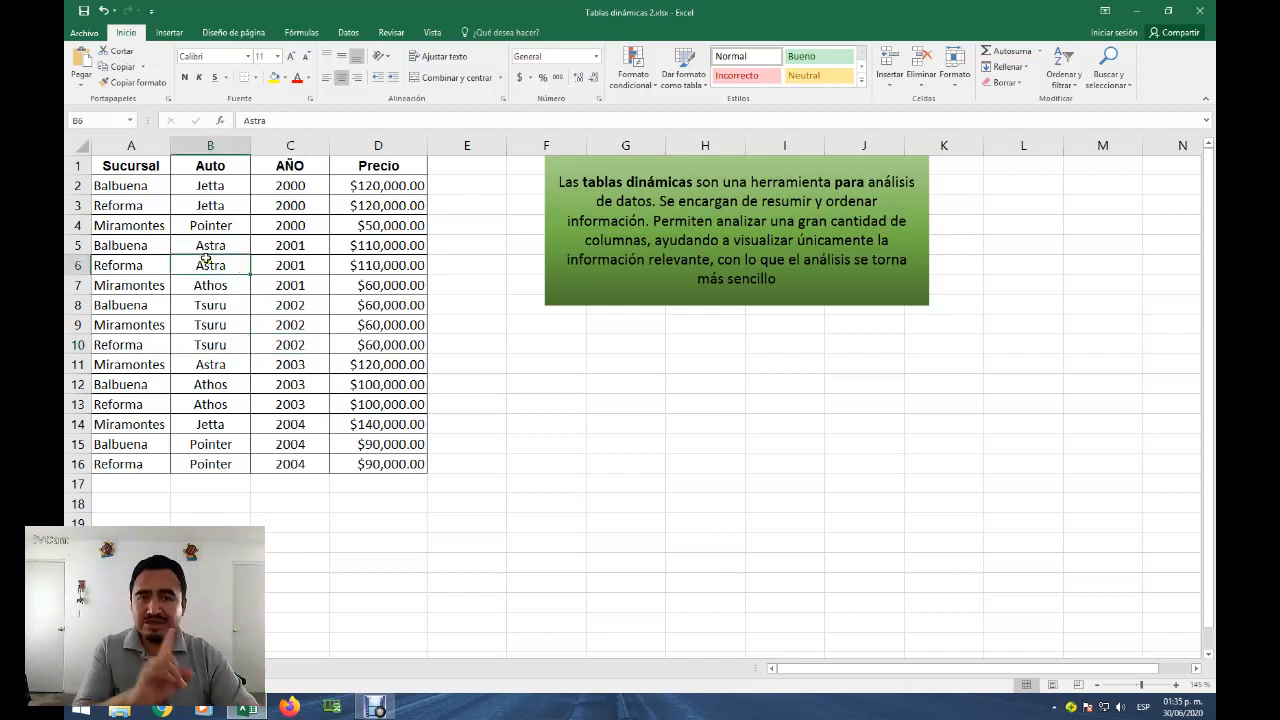
# Start a pivot table from the car data in A1:D16, using the selected table or range as its source
pyautogui.moveTo(120, 174); pyautogui.dragTo(368, 457)
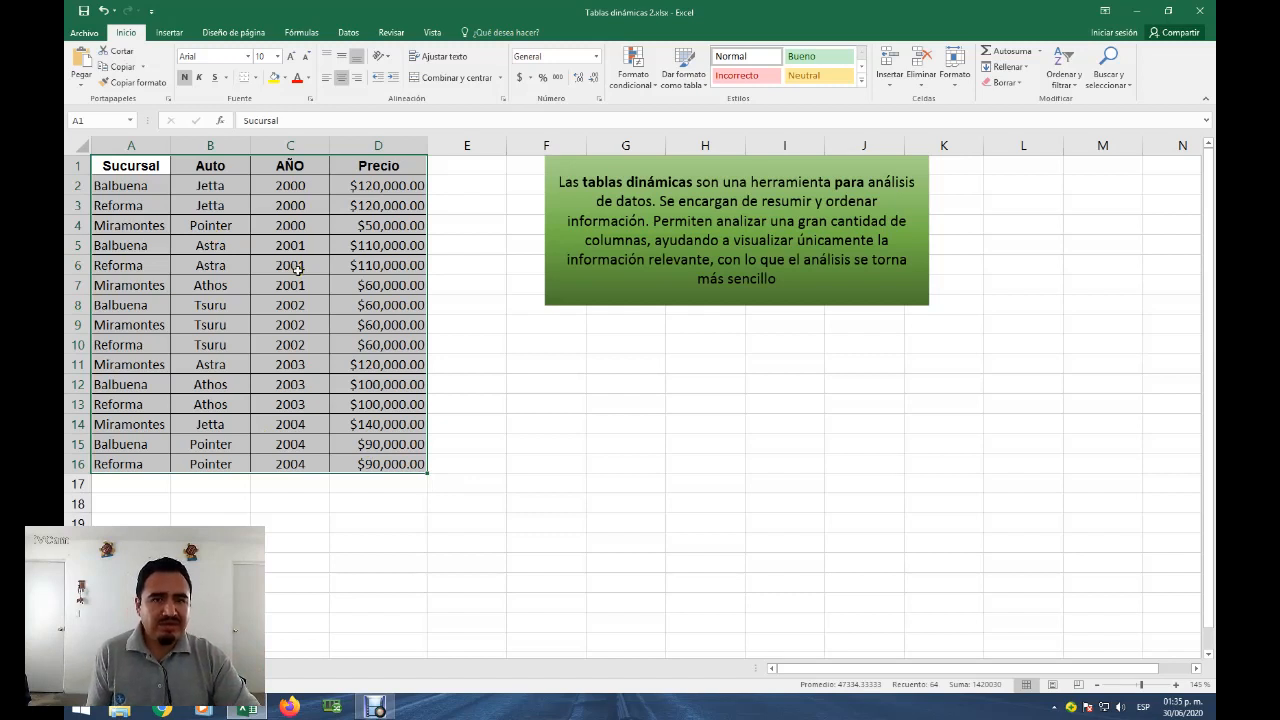
pyautogui.click(170, 33)
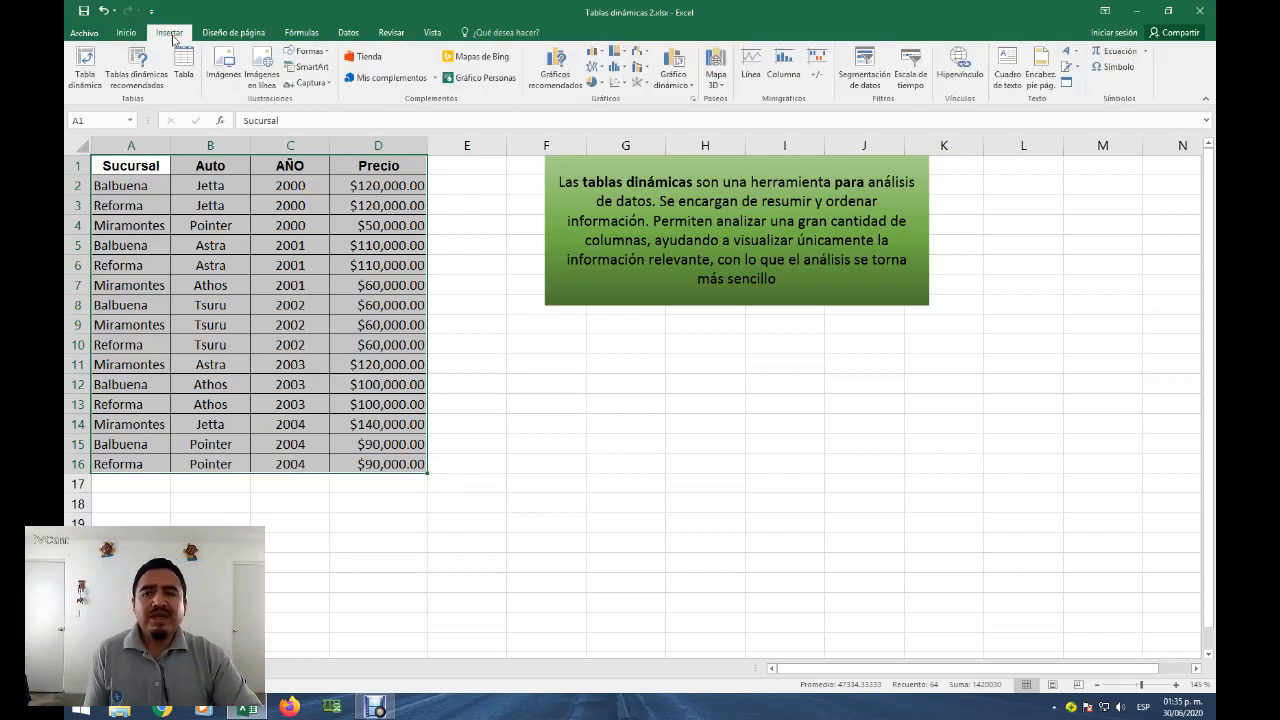
pyautogui.click(80, 70)
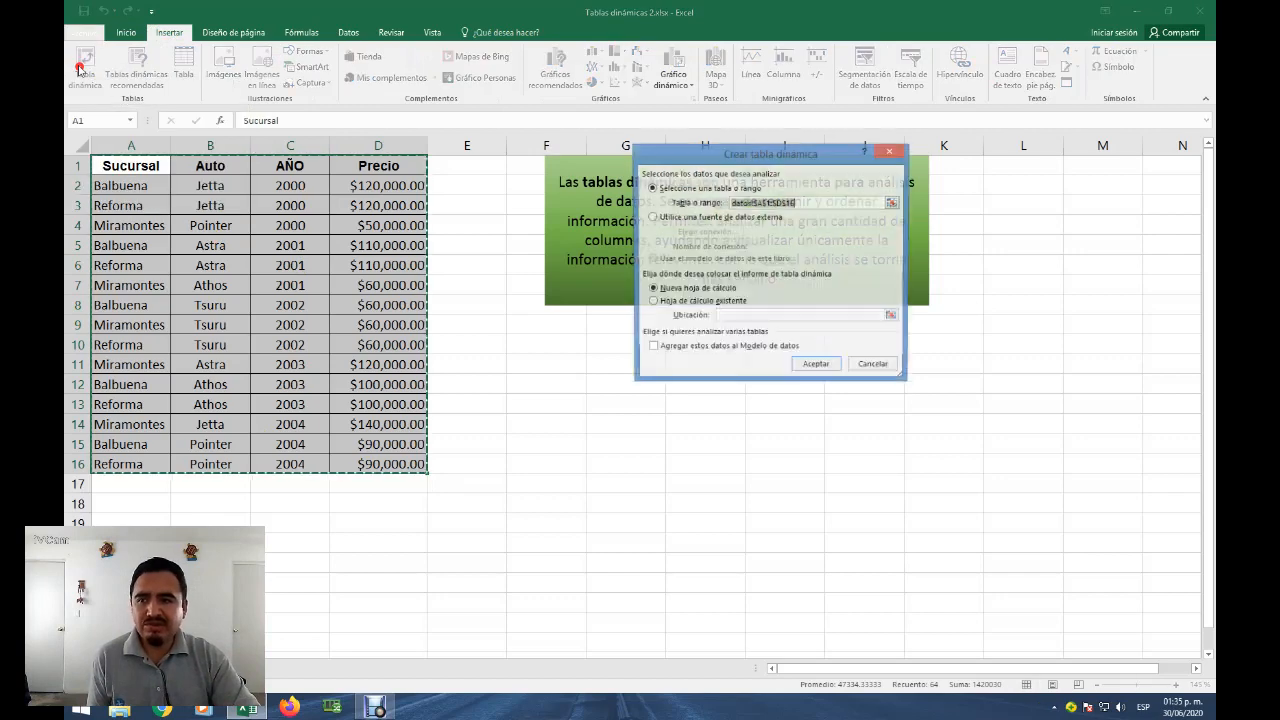
pyautogui.moveTo(757, 158); pyautogui.dragTo(666, 165)
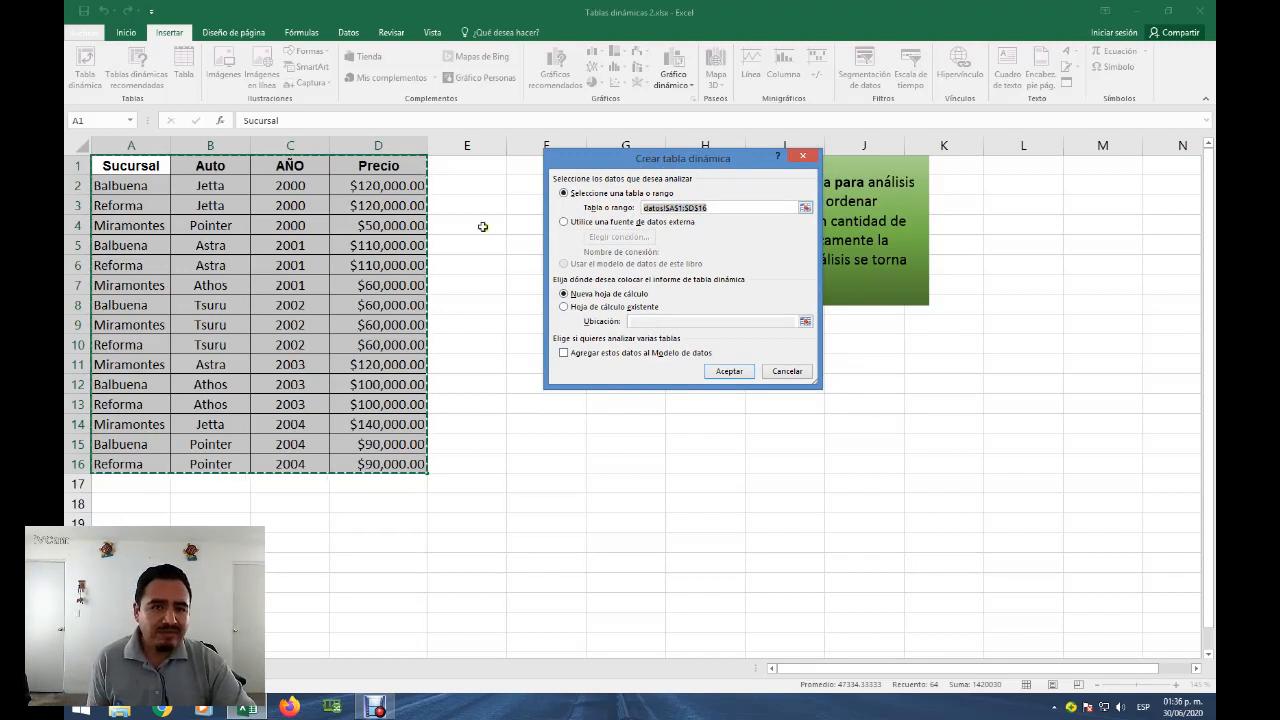
pyautogui.click(586, 222)
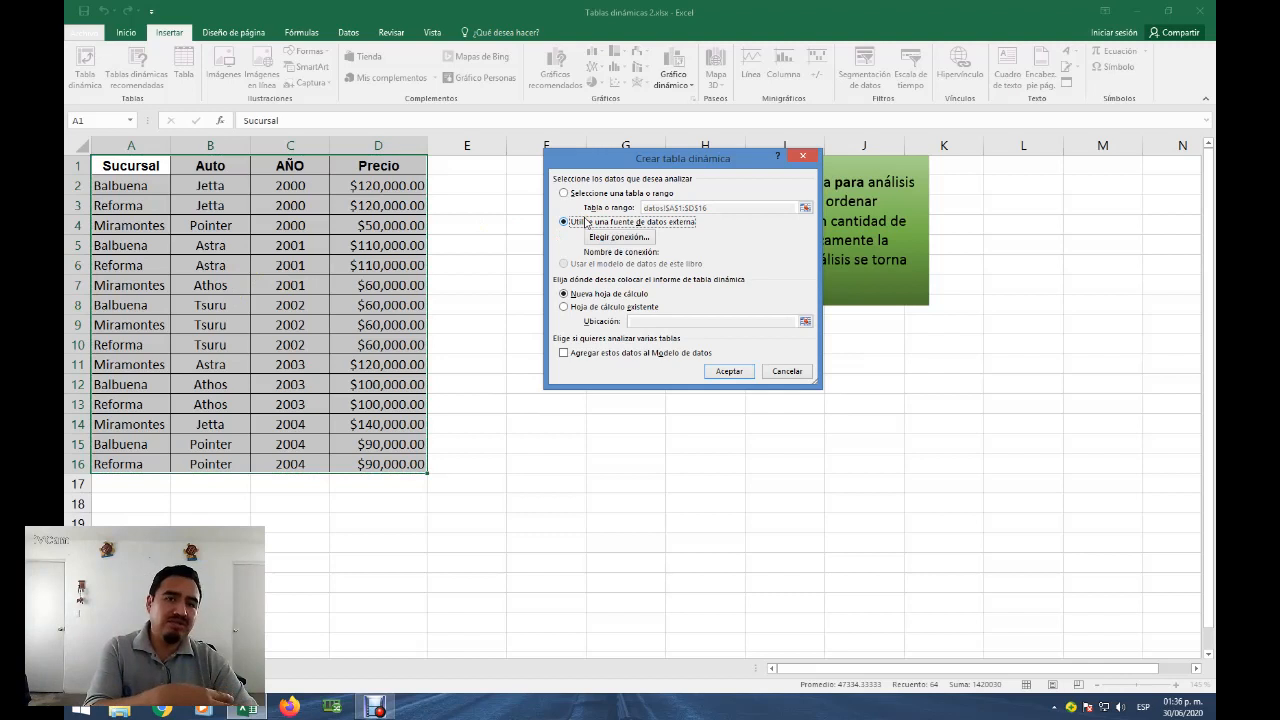
pyautogui.click(566, 194)
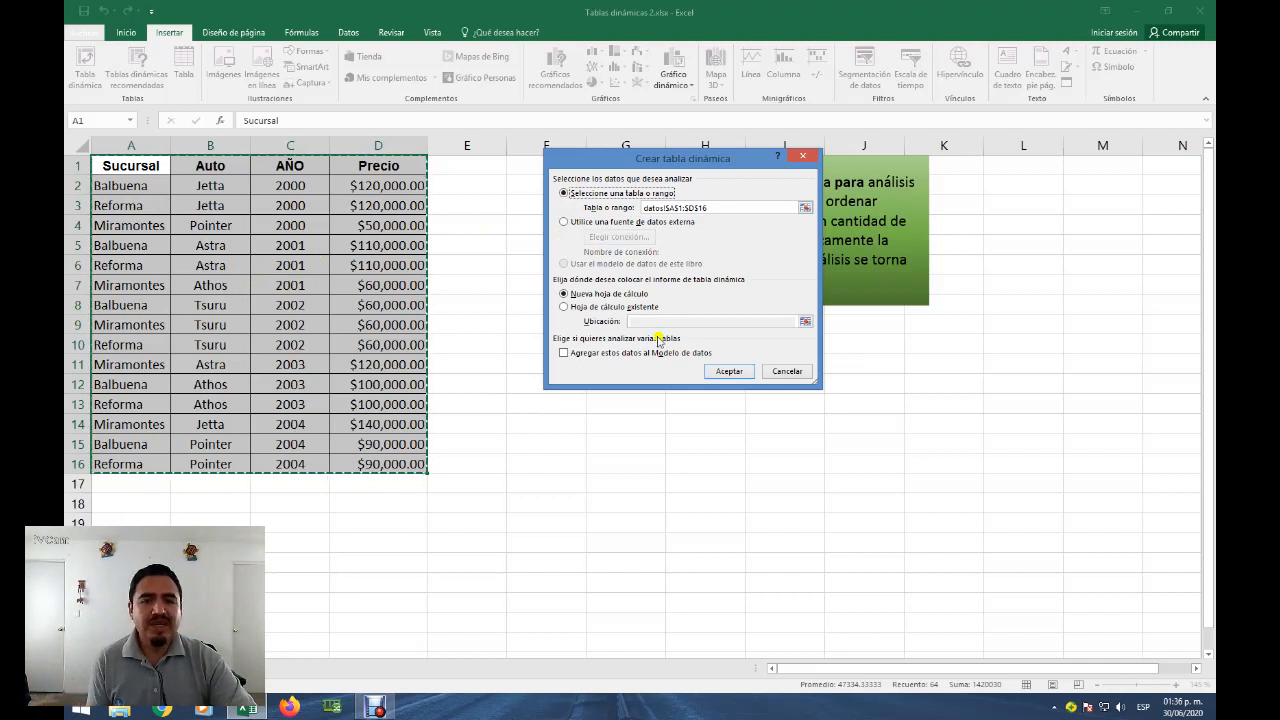
# Place the pivot table report on a new worksheet and create it
pyautogui.click(596, 297)
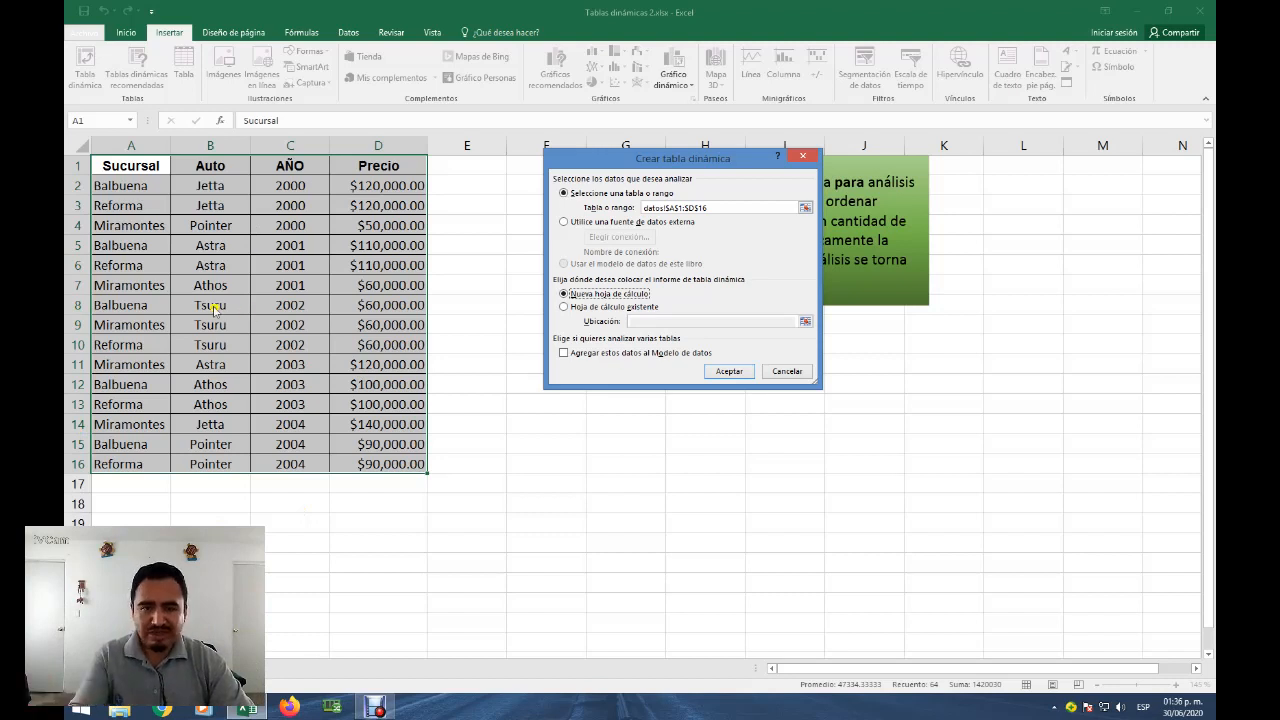
pyautogui.click(598, 296)
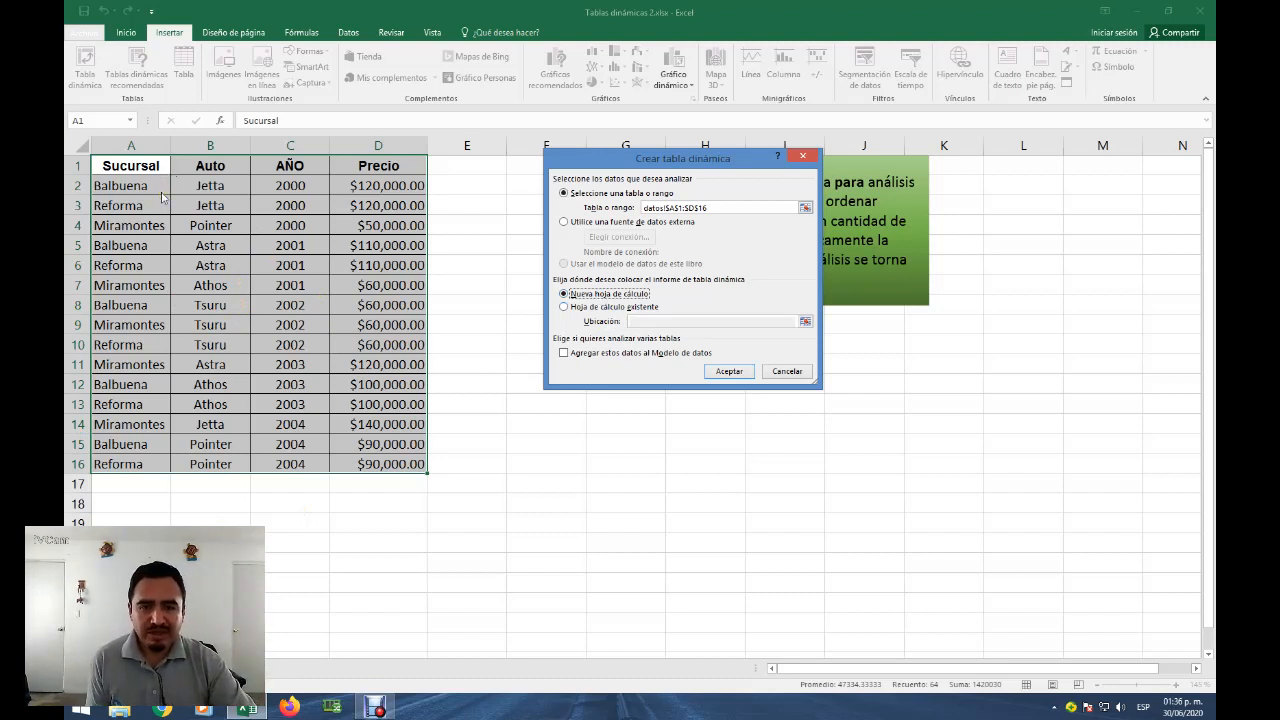
pyautogui.click(583, 308)
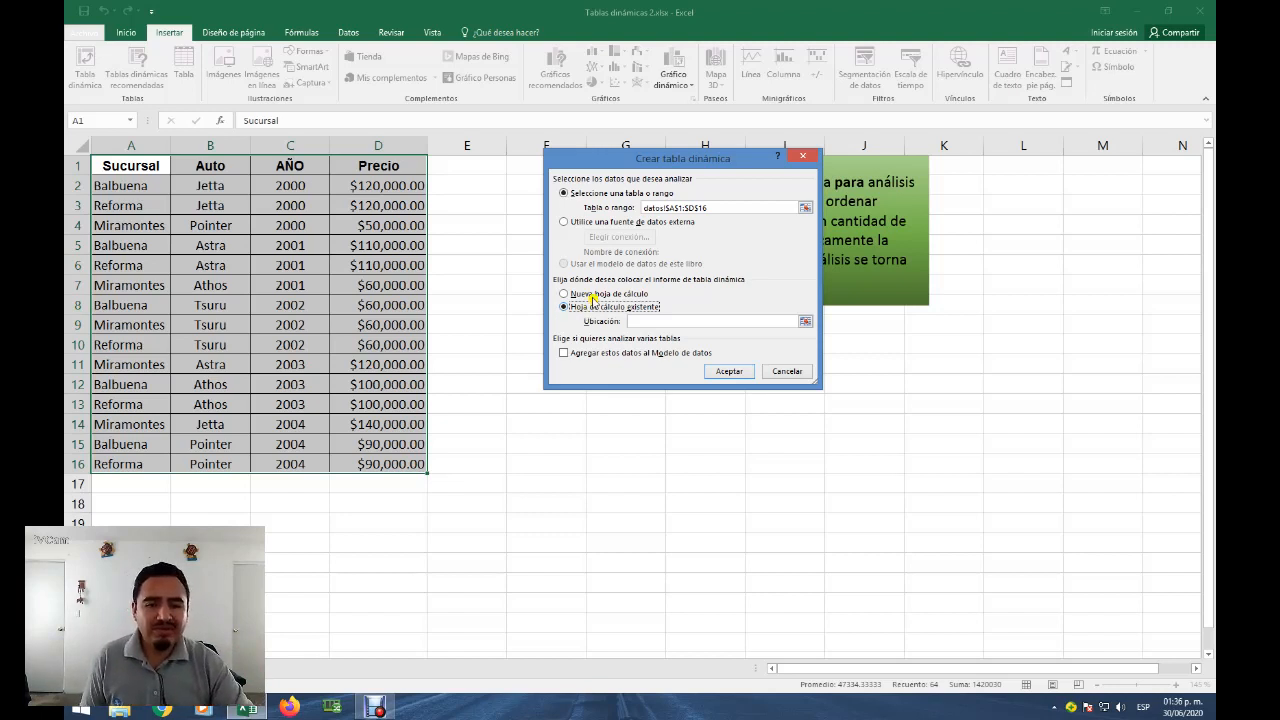
pyautogui.click(593, 294)
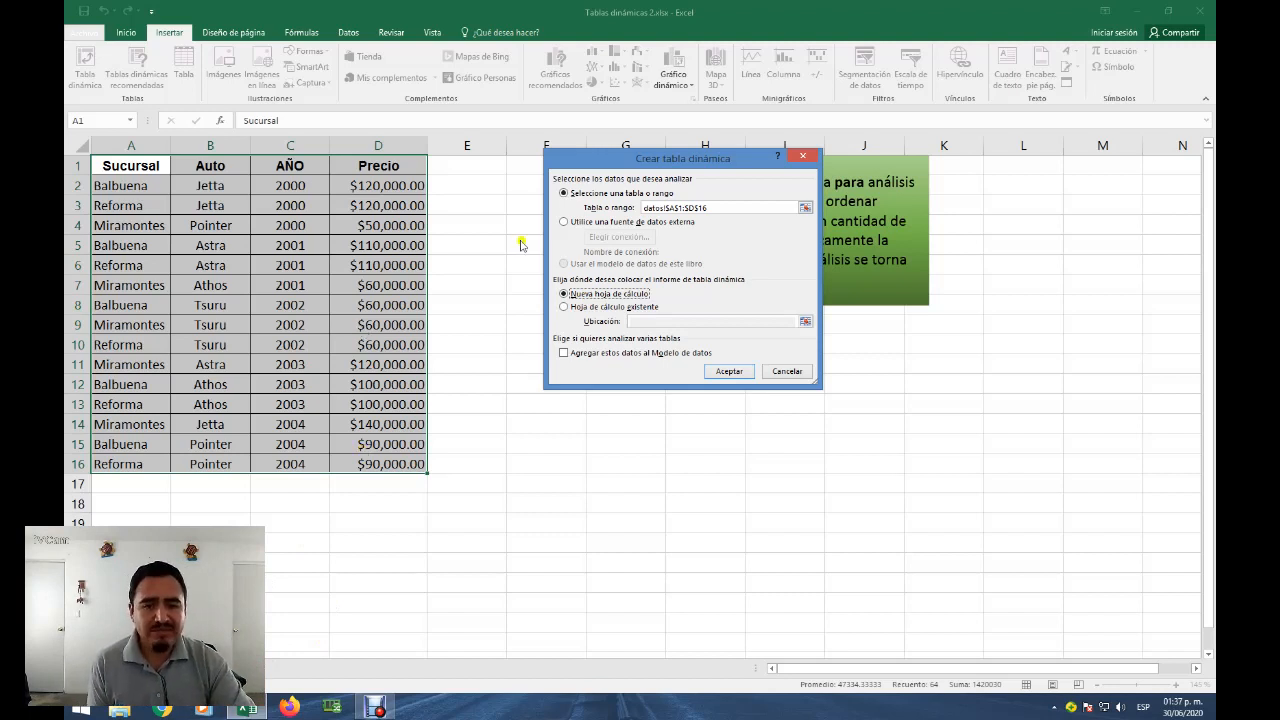
pyautogui.click(621, 194)
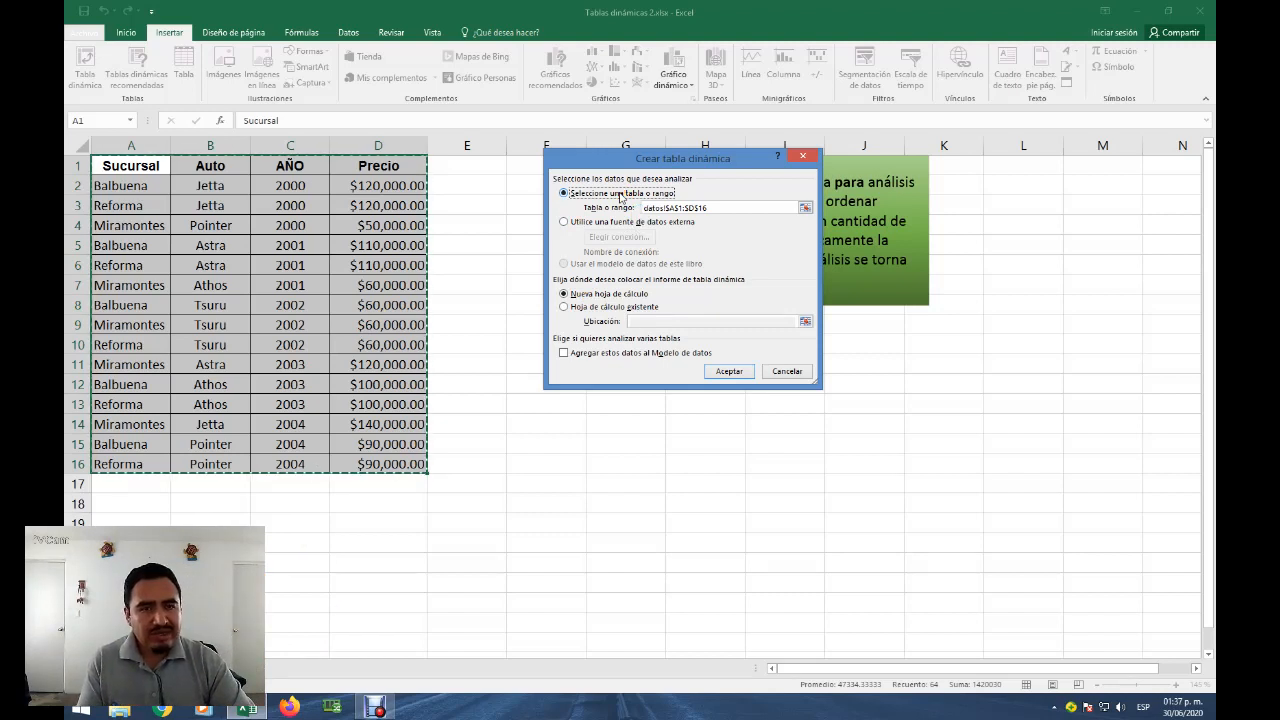
pyautogui.click(588, 294)
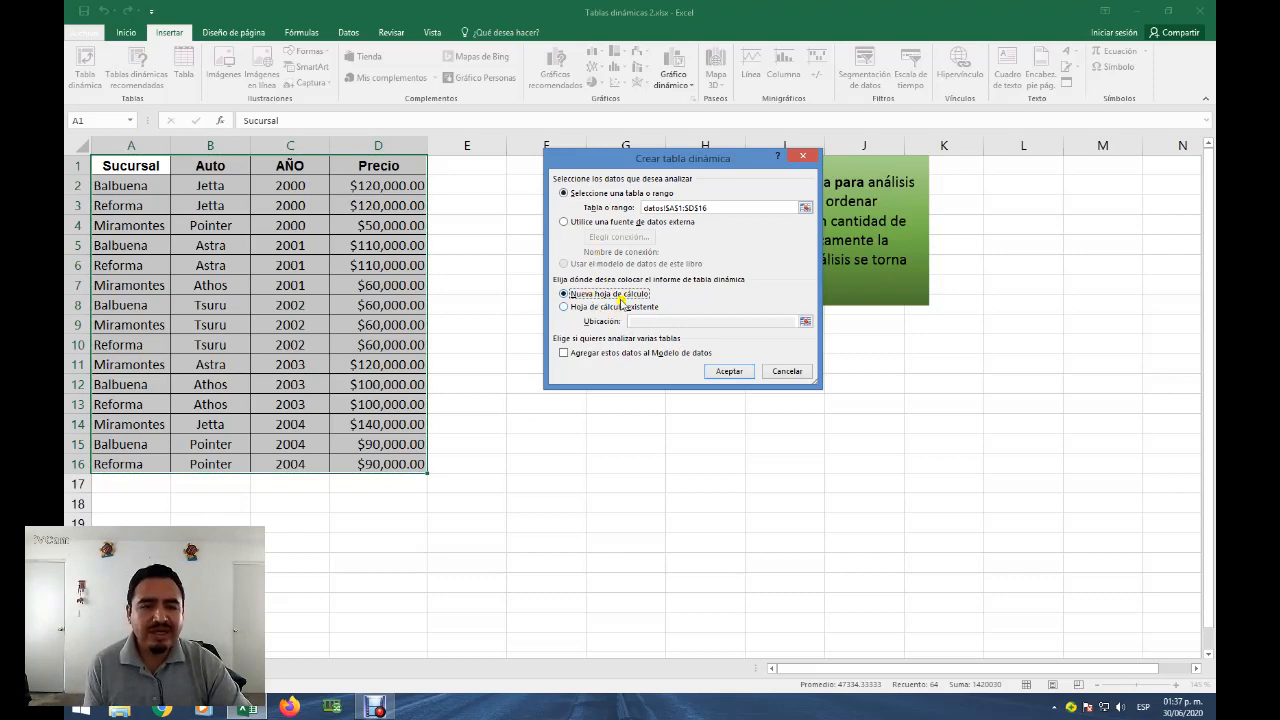
pyautogui.click(728, 371)
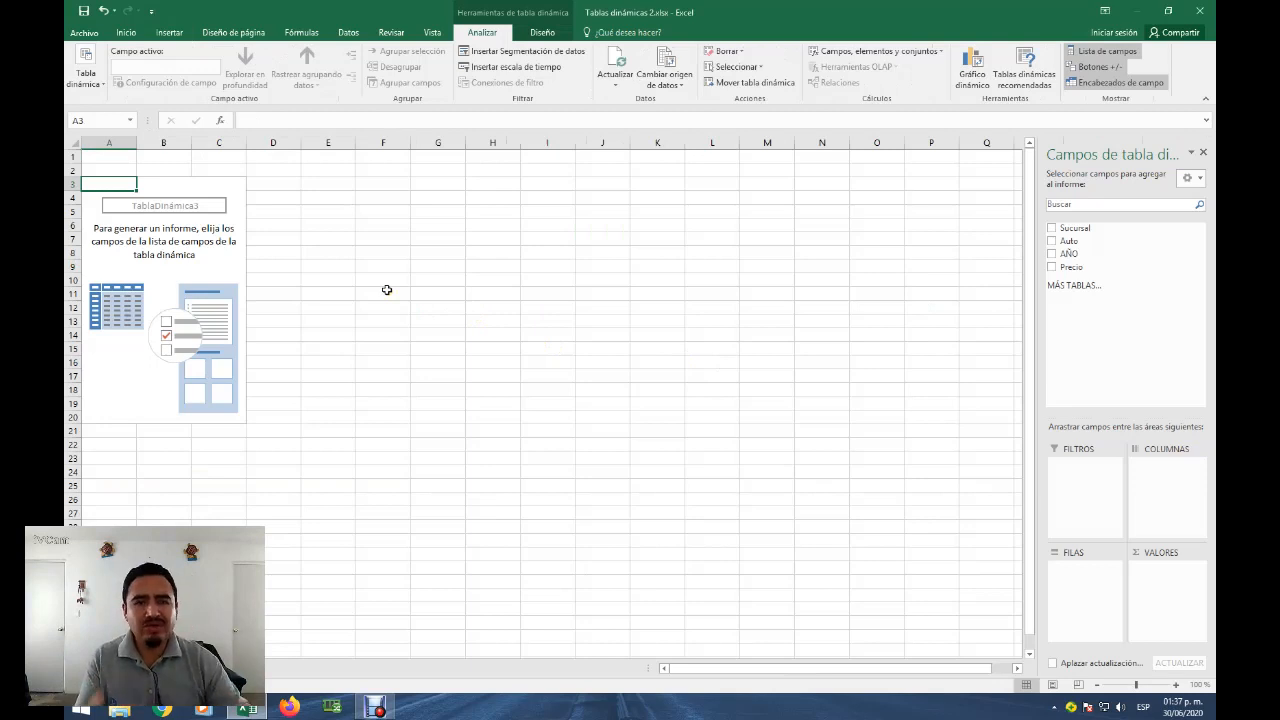
# Examine the empty pivot table placeholder by selecting cells inside and outside it, and check when its field list is available
pyautogui.click(207, 241)
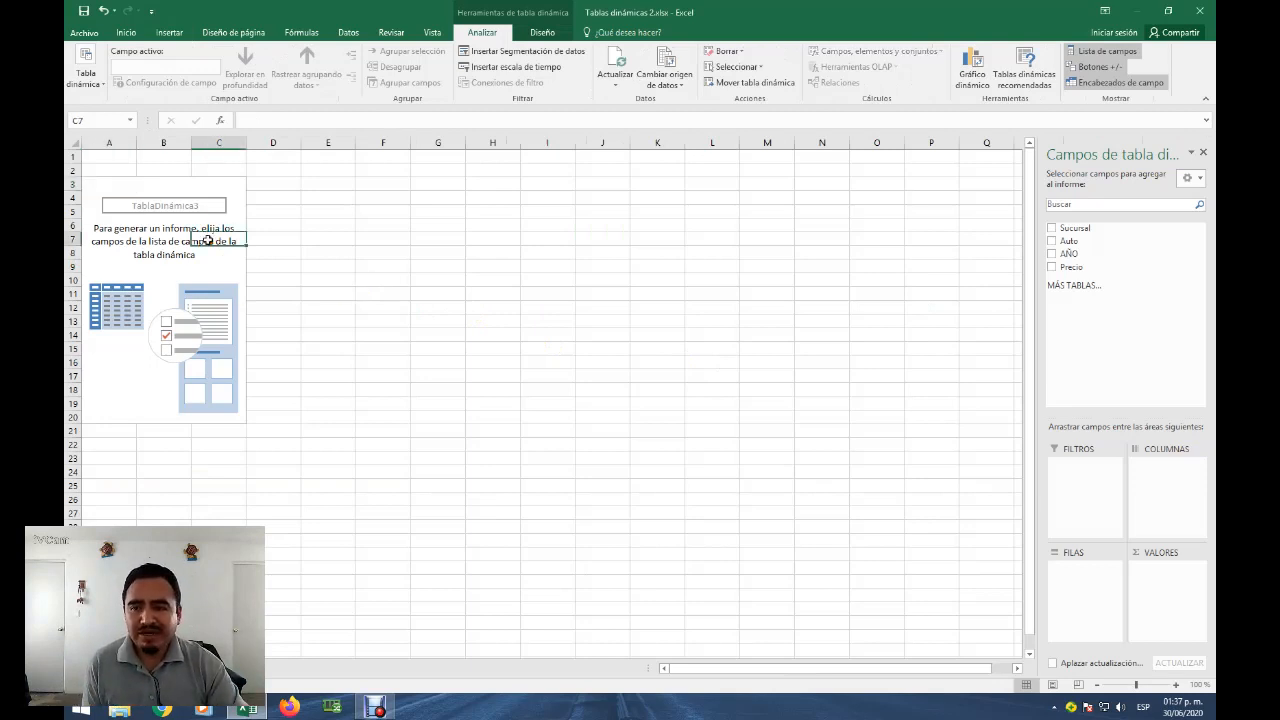
pyautogui.click(160, 291)
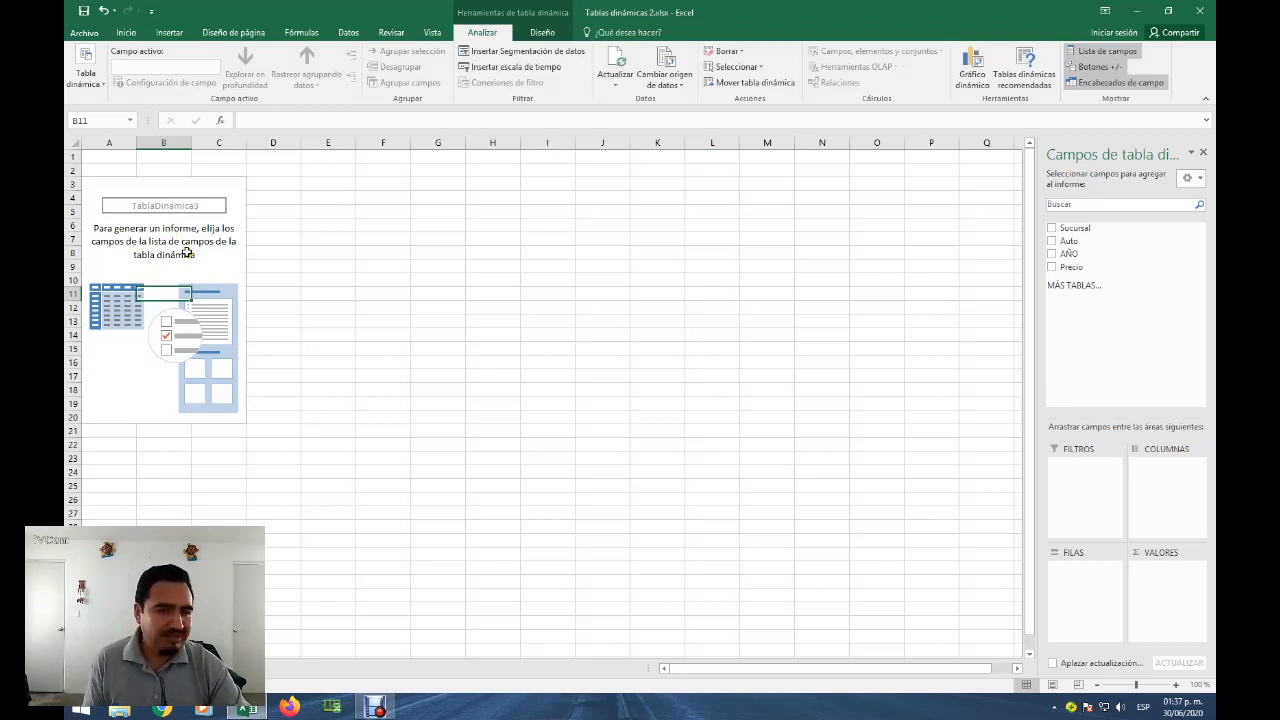
pyautogui.click(362, 265)
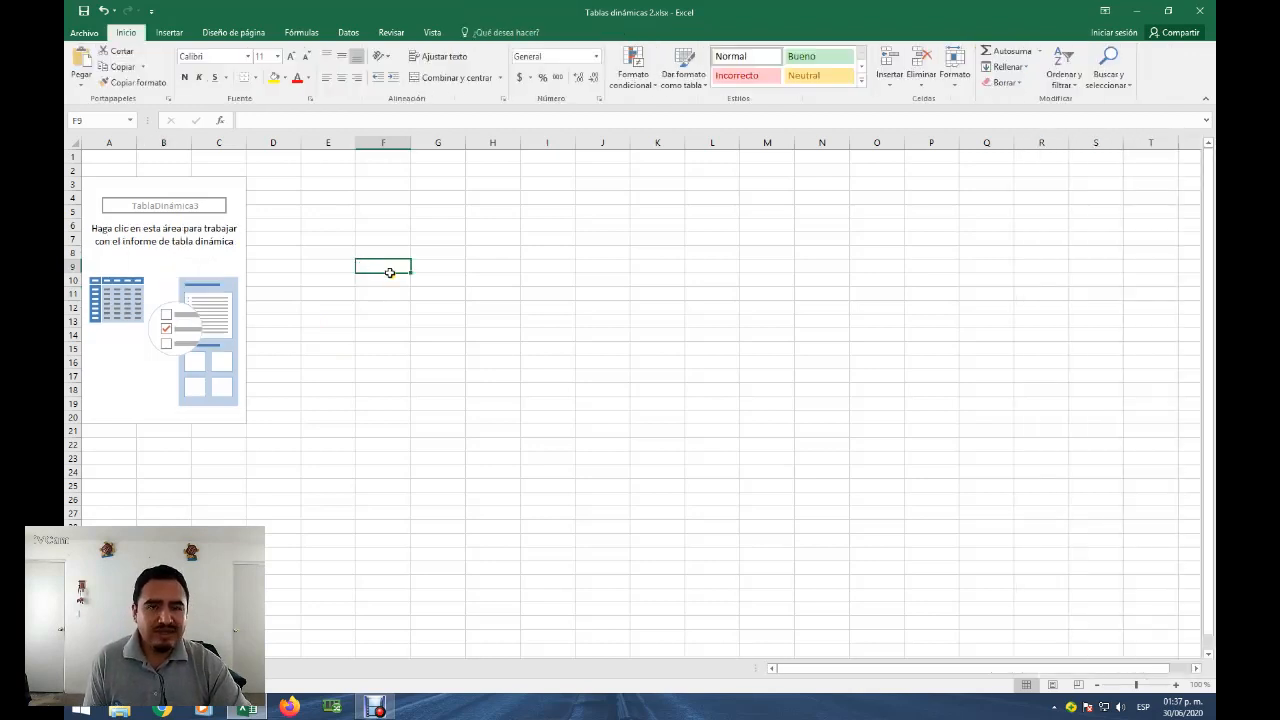
pyautogui.click(490, 210)
pyautogui.click(522, 303)
pyautogui.click(521, 211)
pyautogui.click(357, 239)
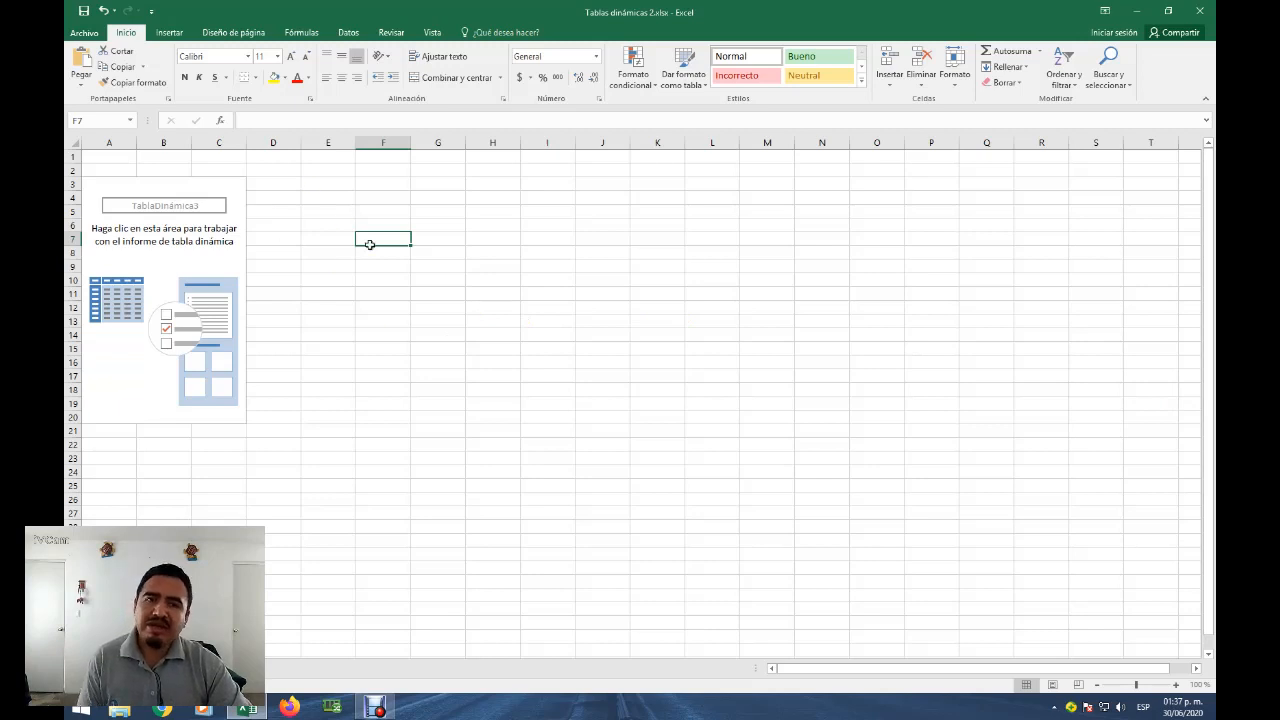
pyautogui.click(148, 250)
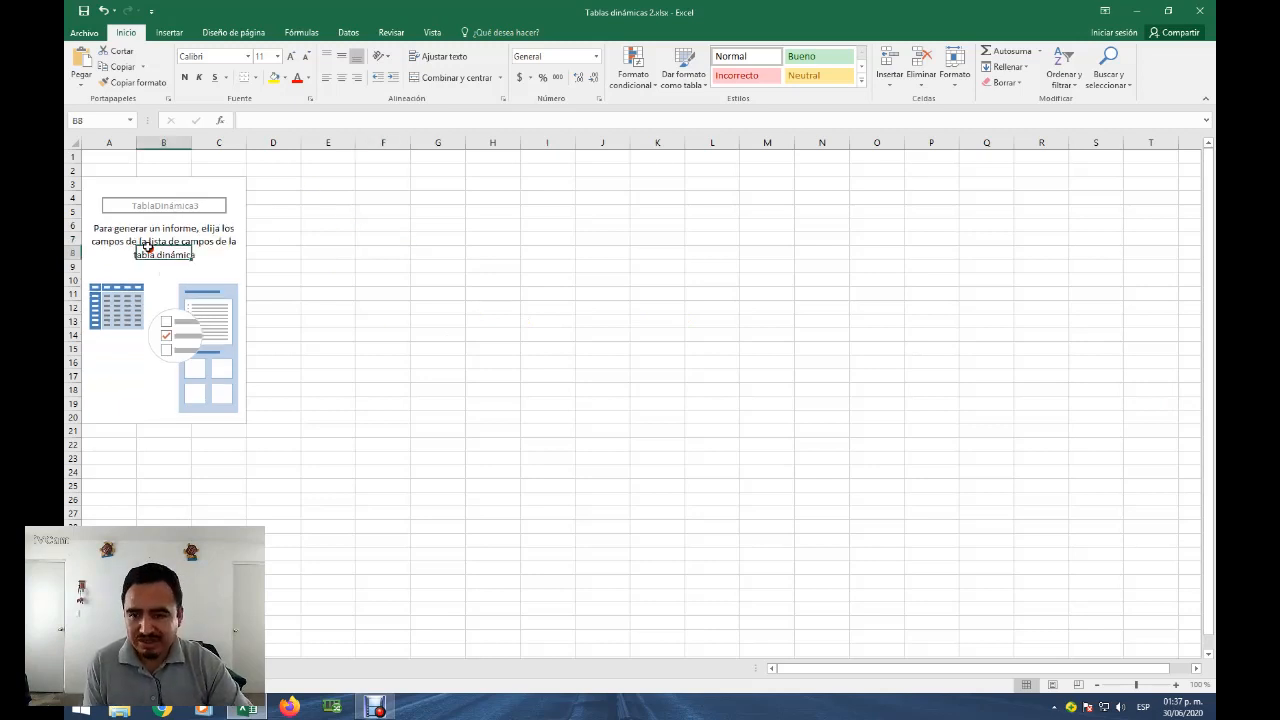
pyautogui.click(157, 361)
pyautogui.click(103, 294)
pyautogui.click(166, 249)
pyautogui.click(203, 337)
pyautogui.click(130, 332)
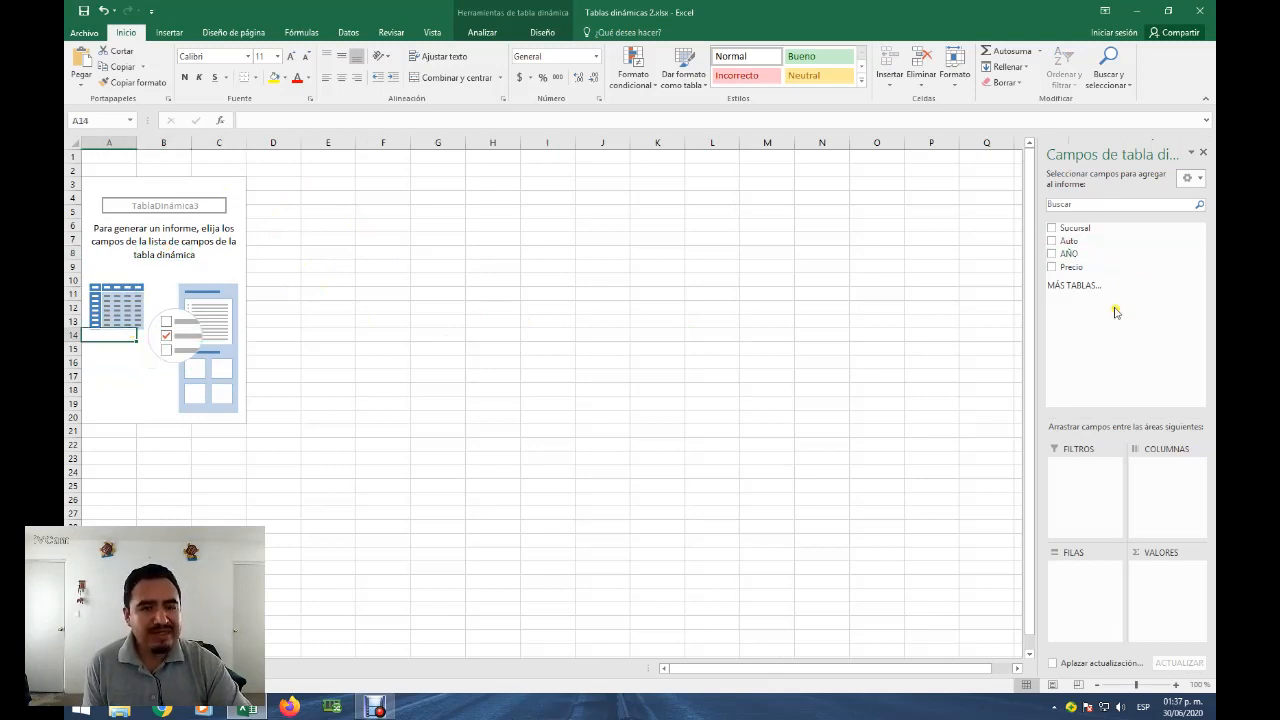
# Enlarge the pivot table sheet's view to 115% and return the selection to the pivot table placeholder
pyautogui.keyDown('ctrl'); pyautogui.scroll(3, 527, 361); pyautogui.keyUp('ctrl')
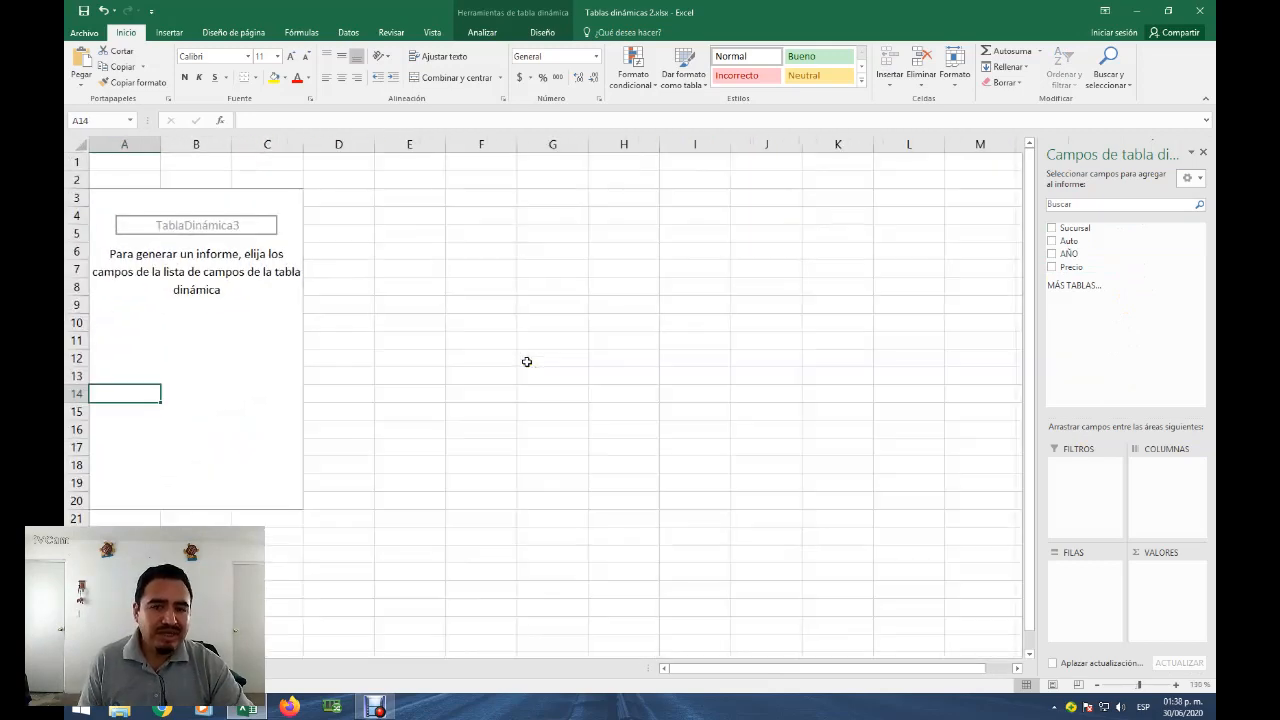
pyautogui.keyDown('ctrl'); pyautogui.scroll(-1, 527, 361); pyautogui.keyUp('ctrl')
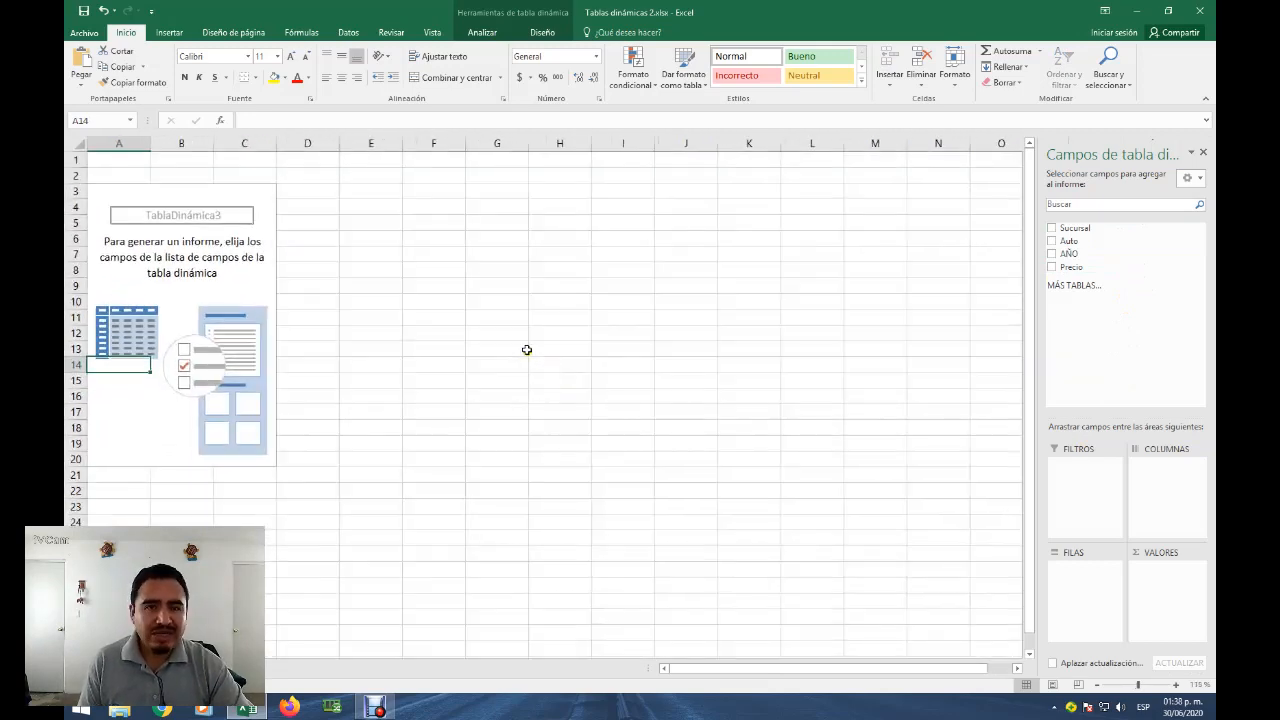
pyautogui.click(527, 349)
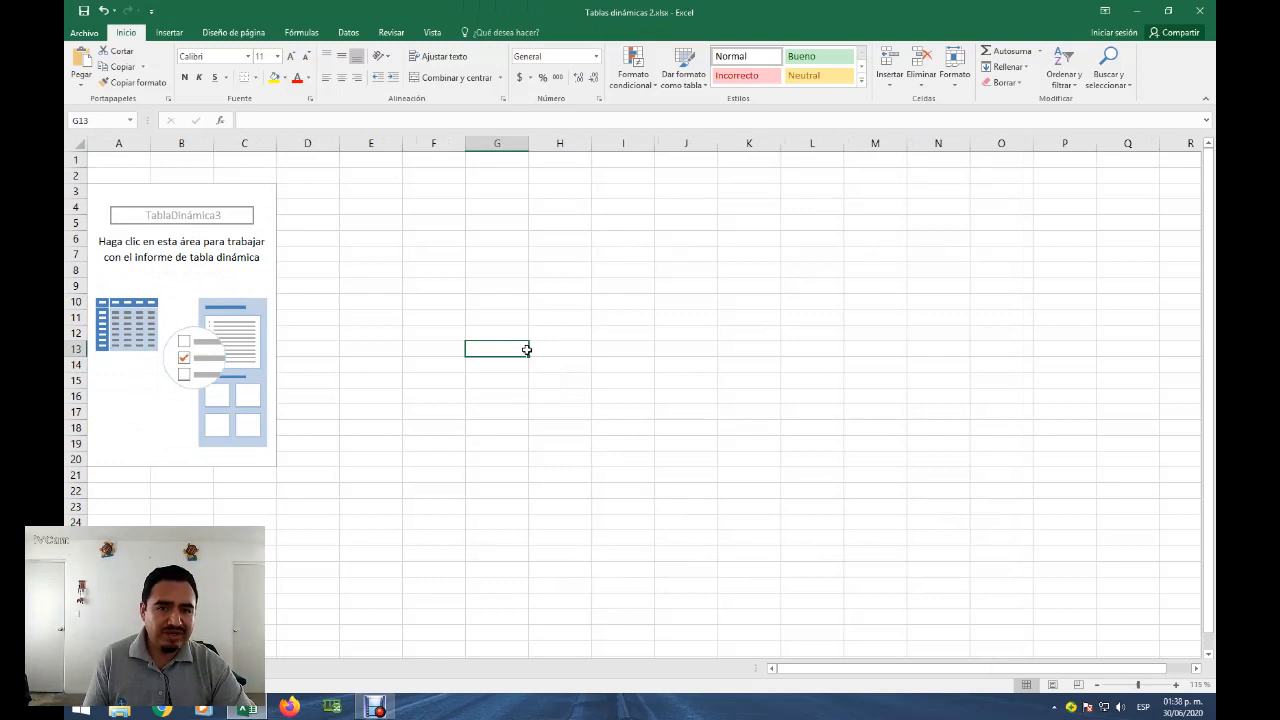
pyautogui.click(494, 209)
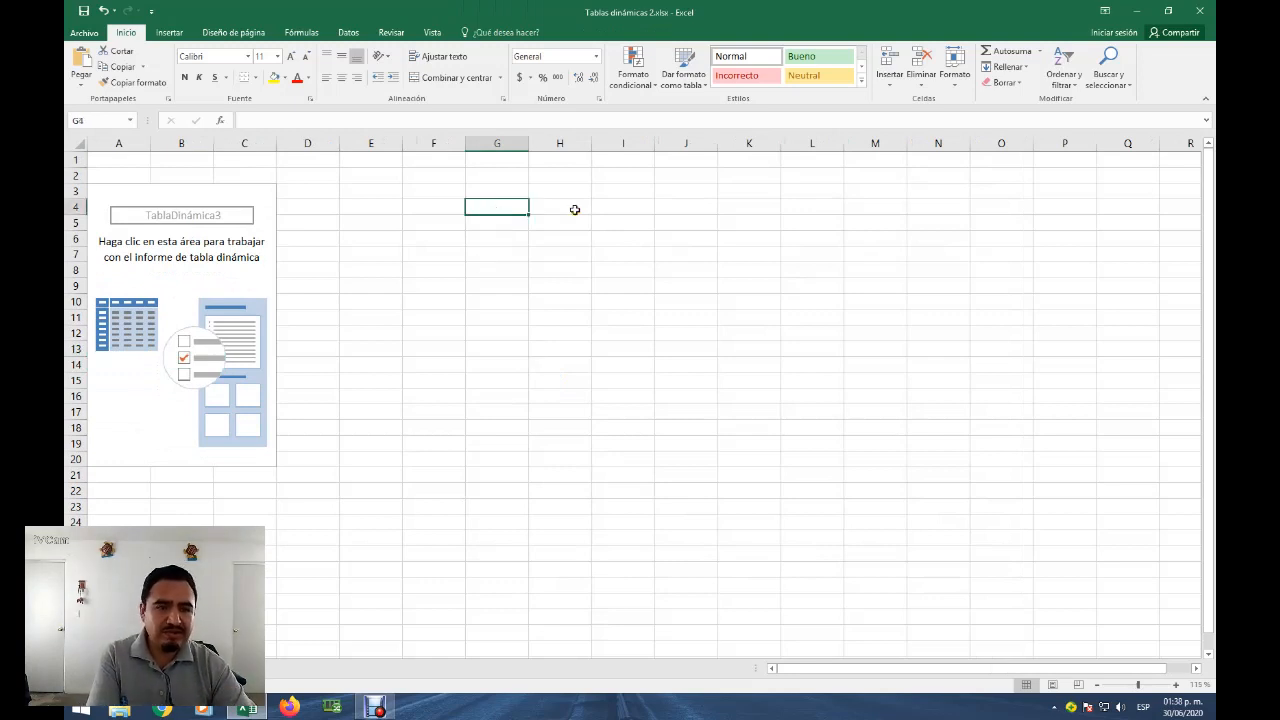
pyautogui.click(228, 255)
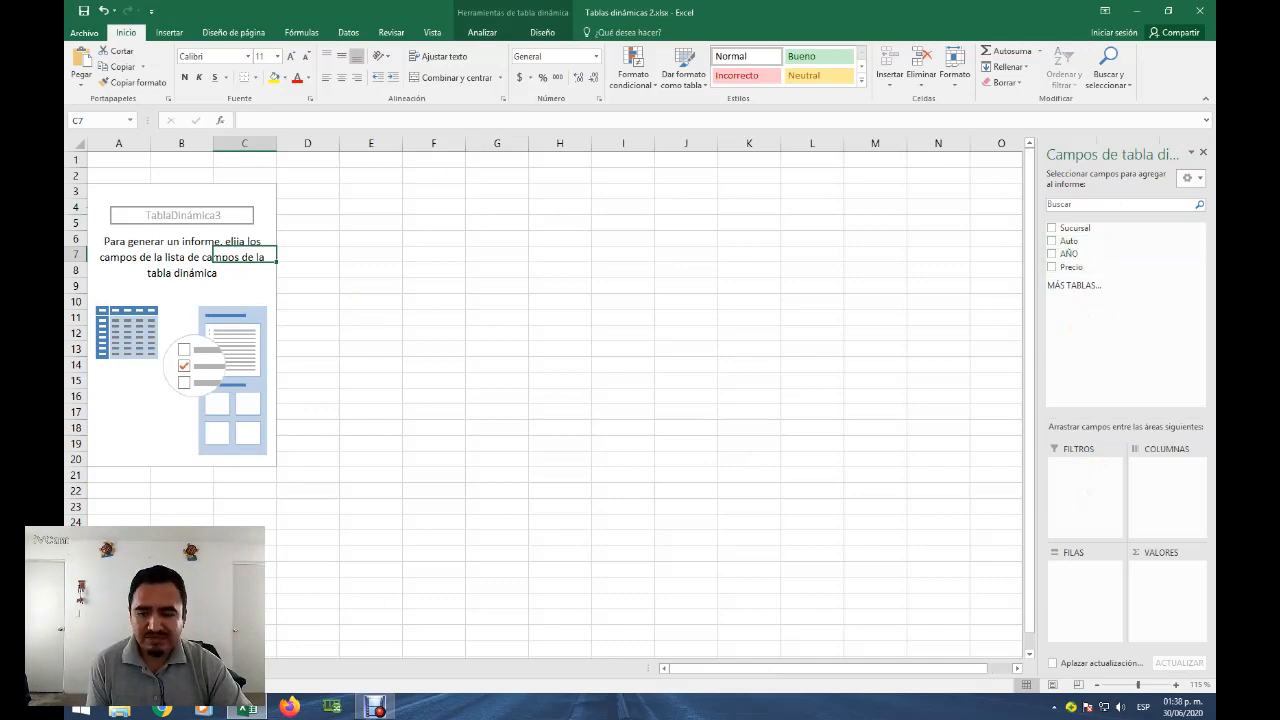
# Review the Sucursal, Auto, AÑO and Precio headers on the source data sheet
pyautogui.click(190, 668)
pyautogui.click(158, 184)
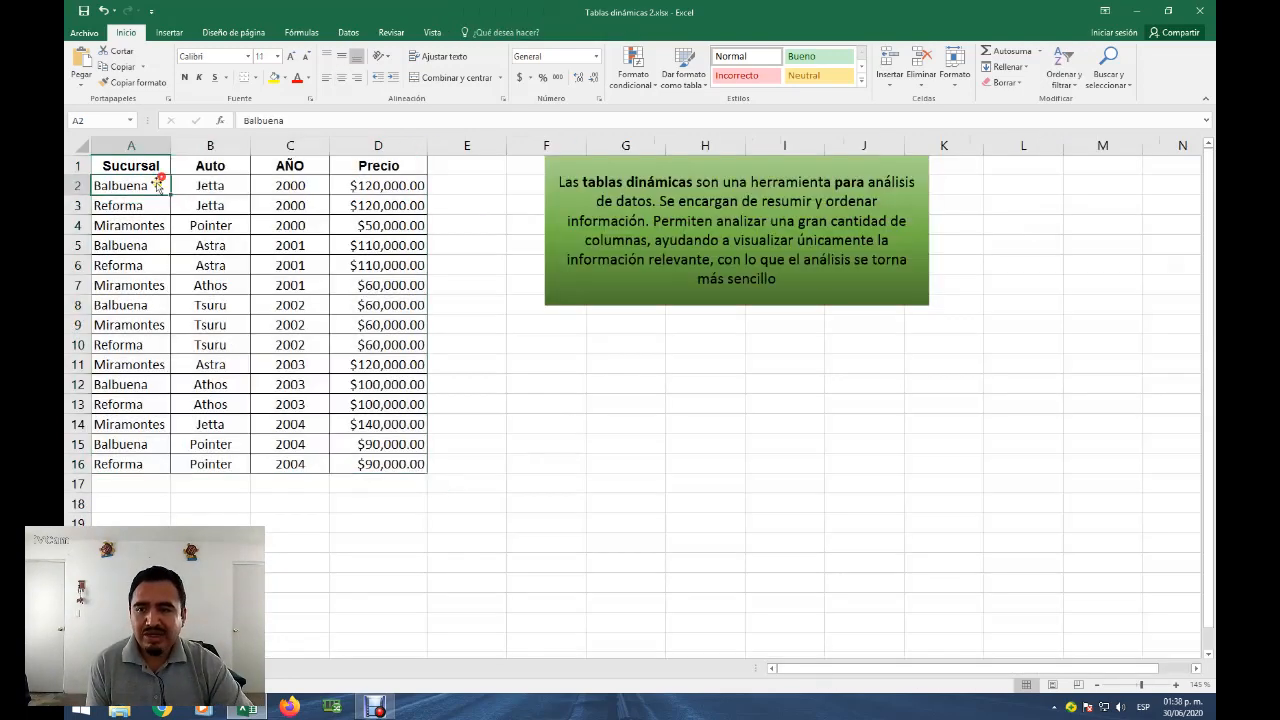
pyautogui.click(140, 168)
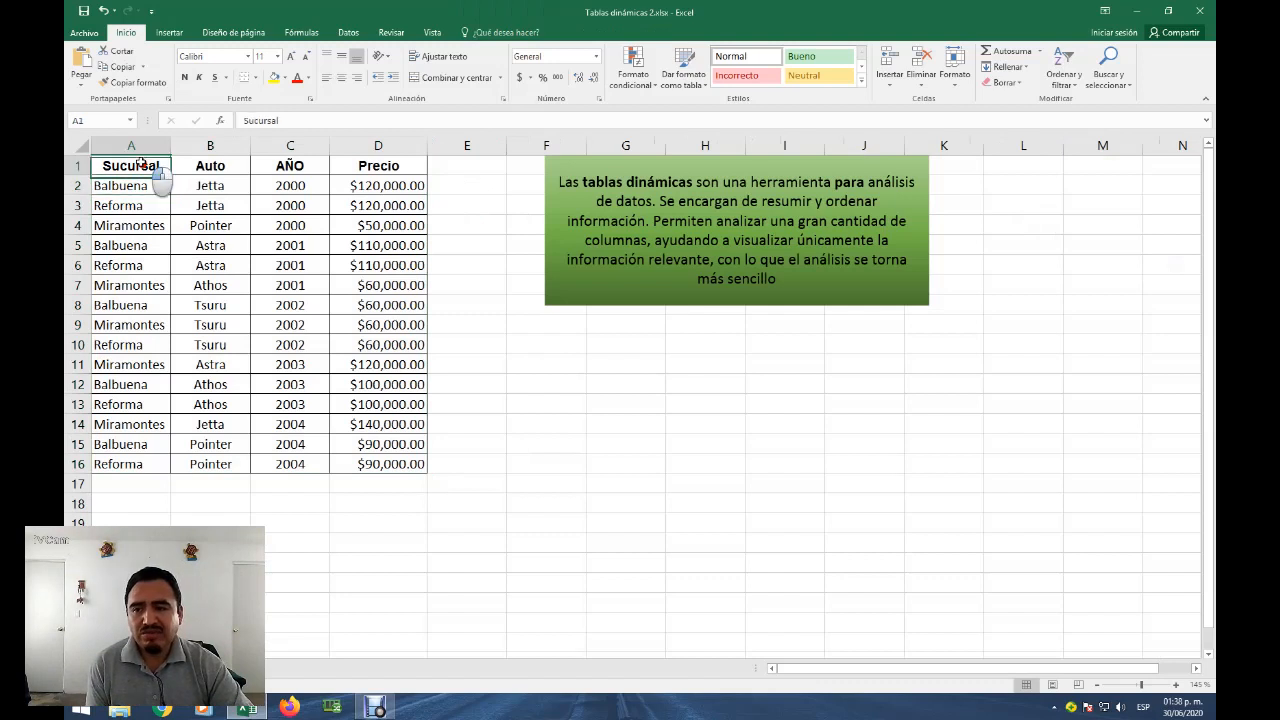
pyautogui.click(230, 167)
pyautogui.click(288, 165)
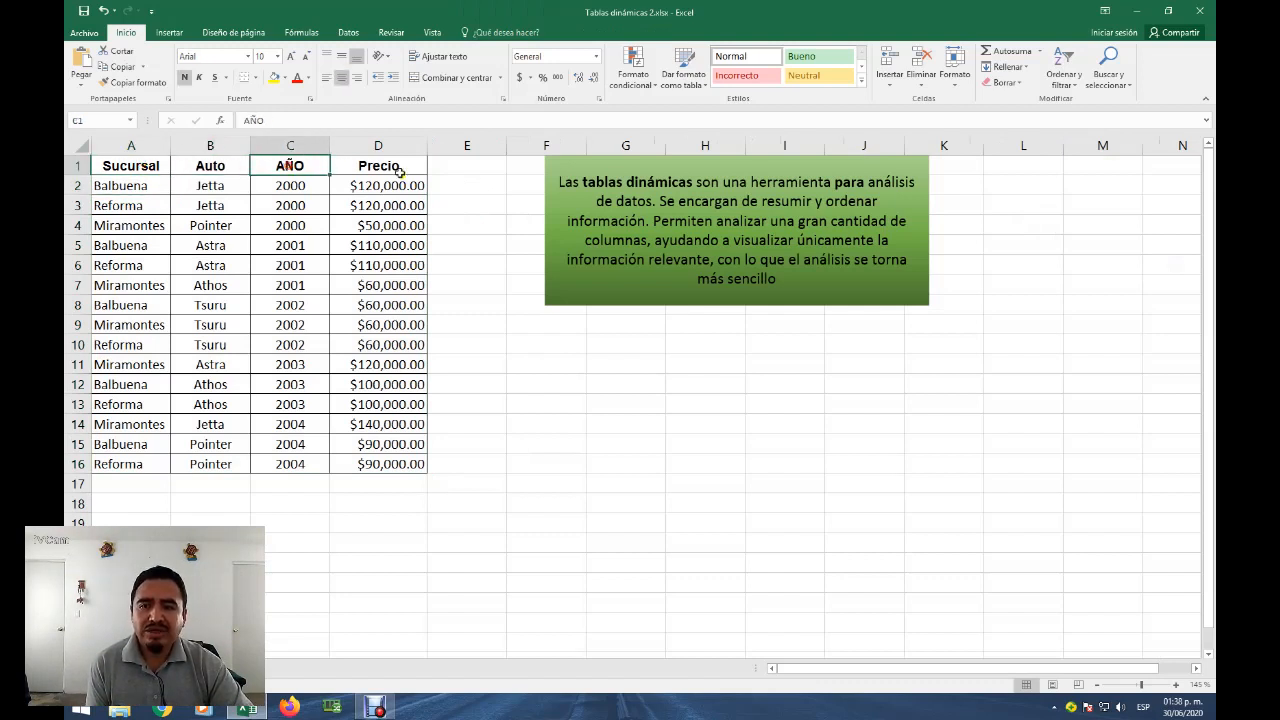
pyautogui.click(396, 165)
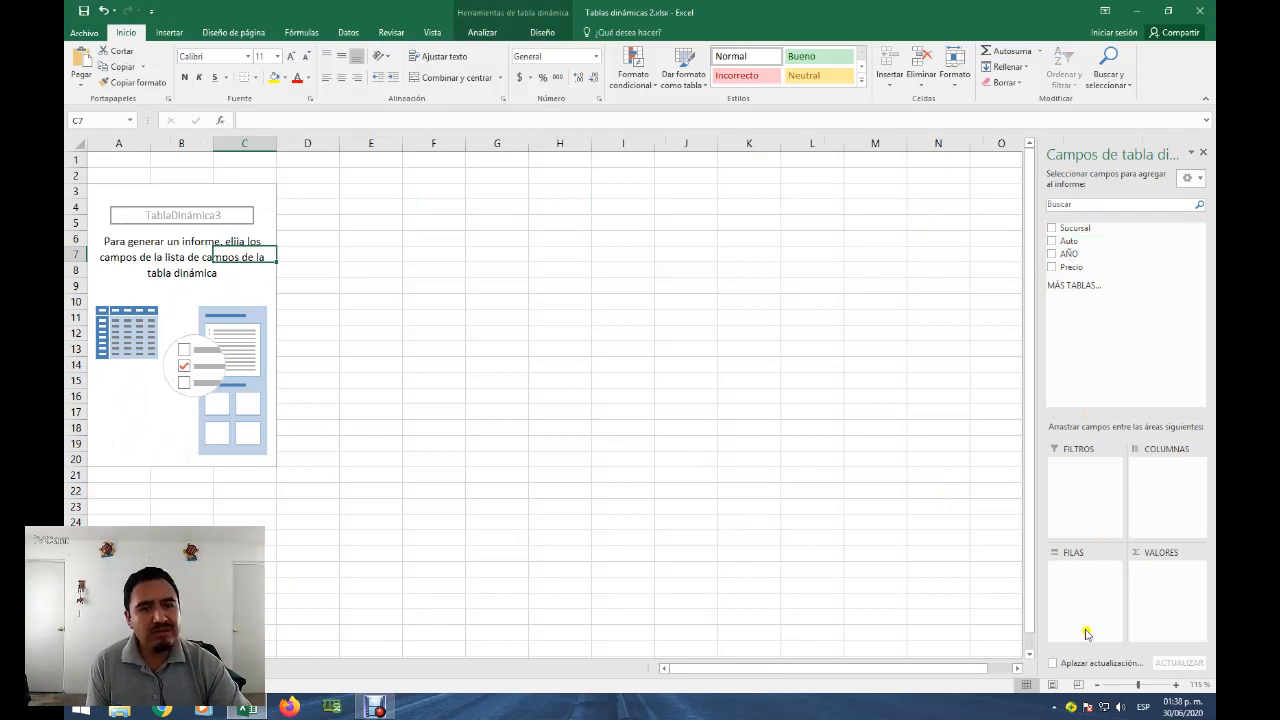
# Return to the pivot table sheet and examine the FILTROS, COLUMNAS, FILAS and VALORES areas of the field list
pyautogui.click(1080, 506)
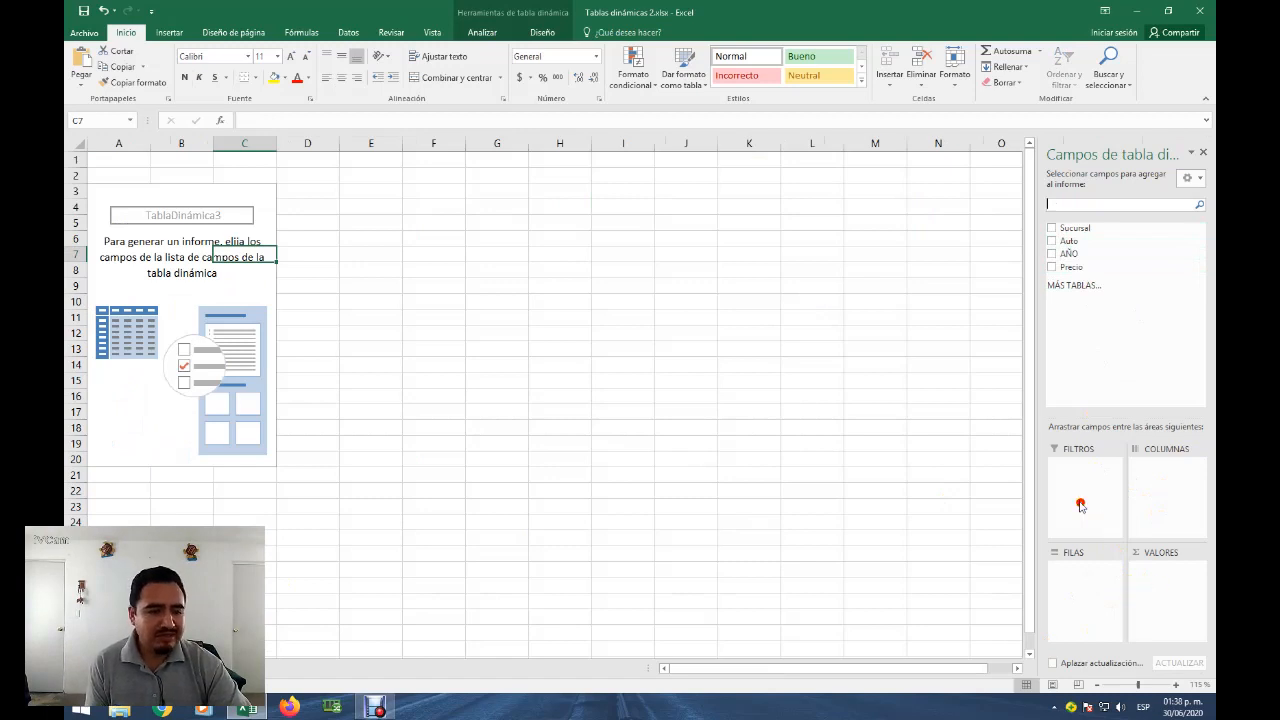
pyautogui.click(1168, 491)
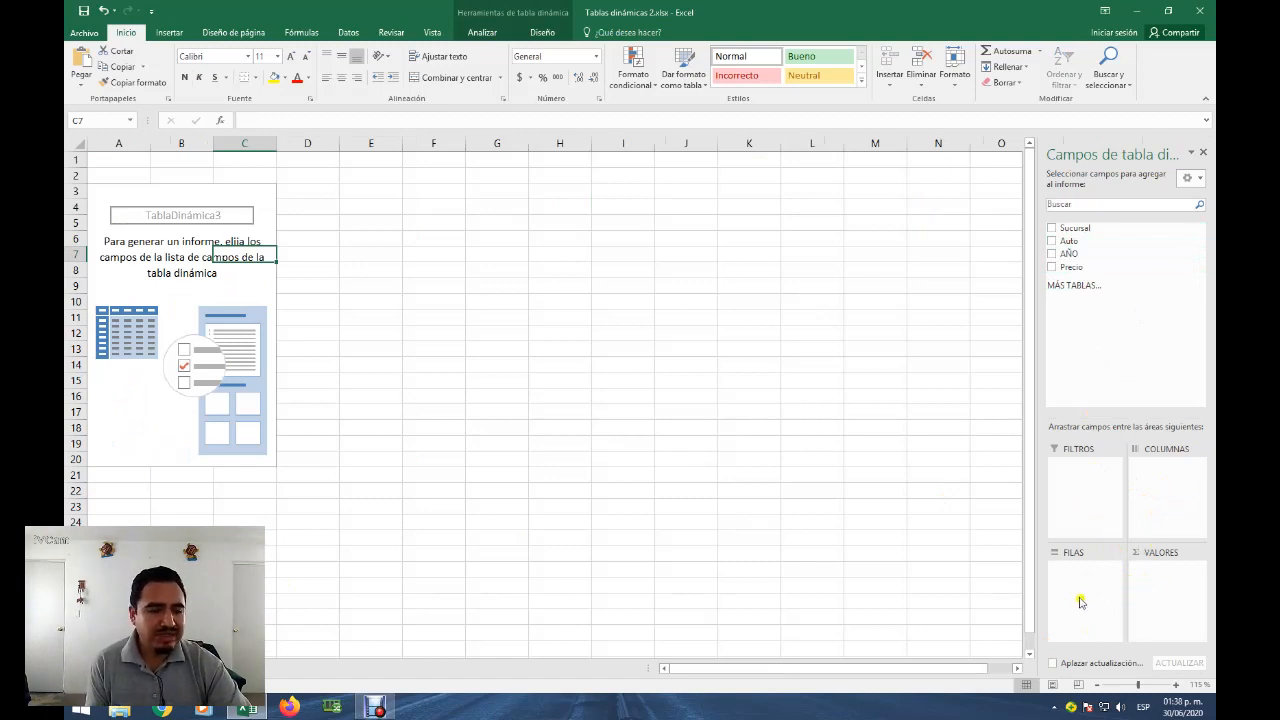
pyautogui.click(1156, 600)
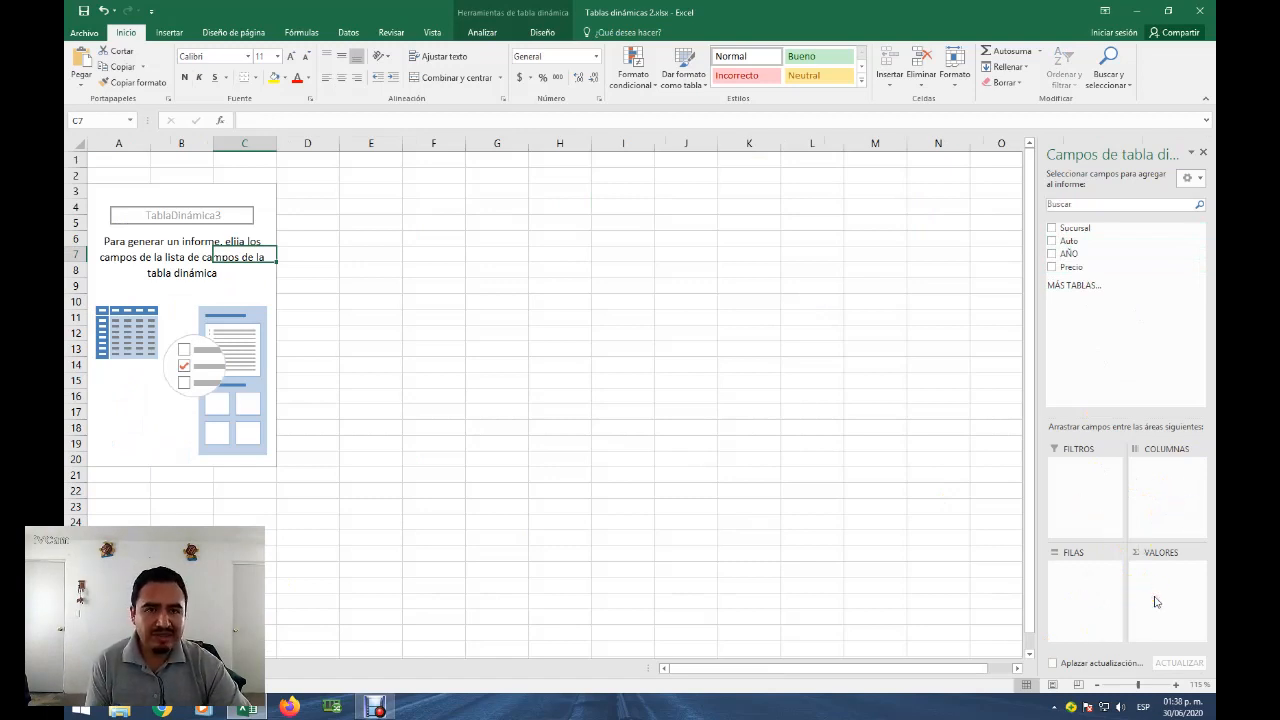
# Point out row 2 and column E as examples of a row and a column, and reselect the pivot table placeholder
pyautogui.click(75, 175)
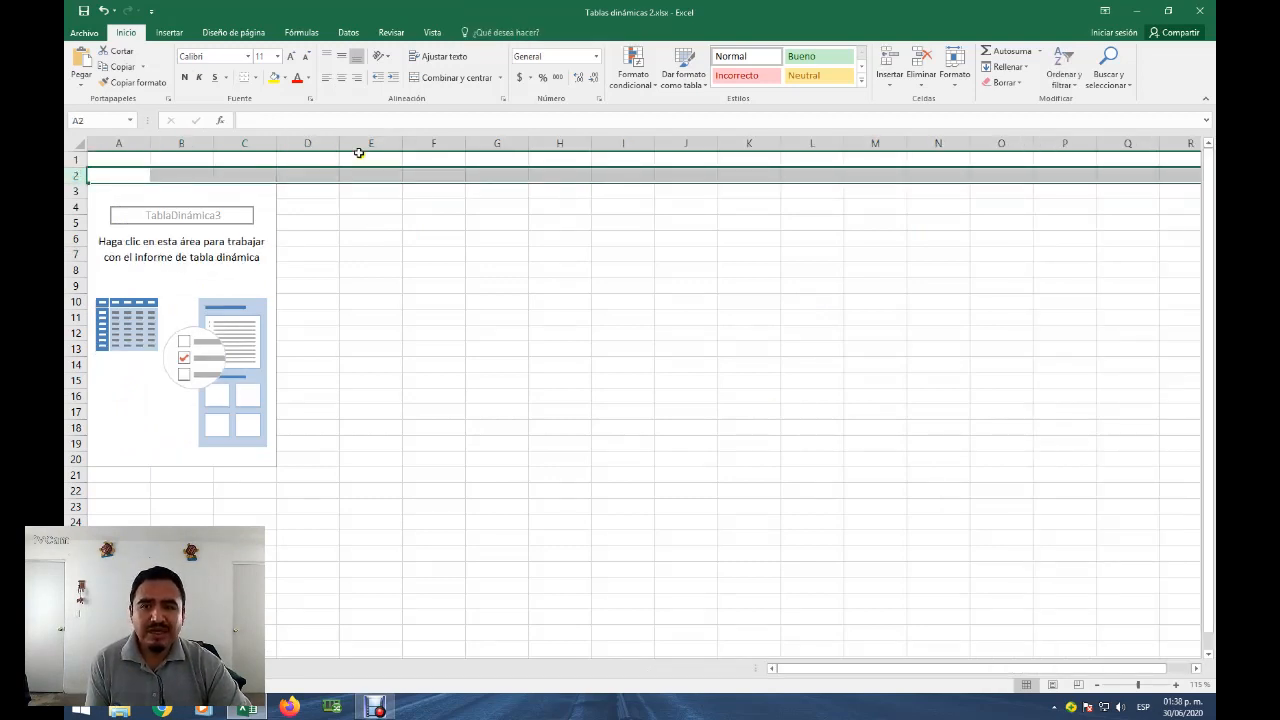
pyautogui.click(362, 143)
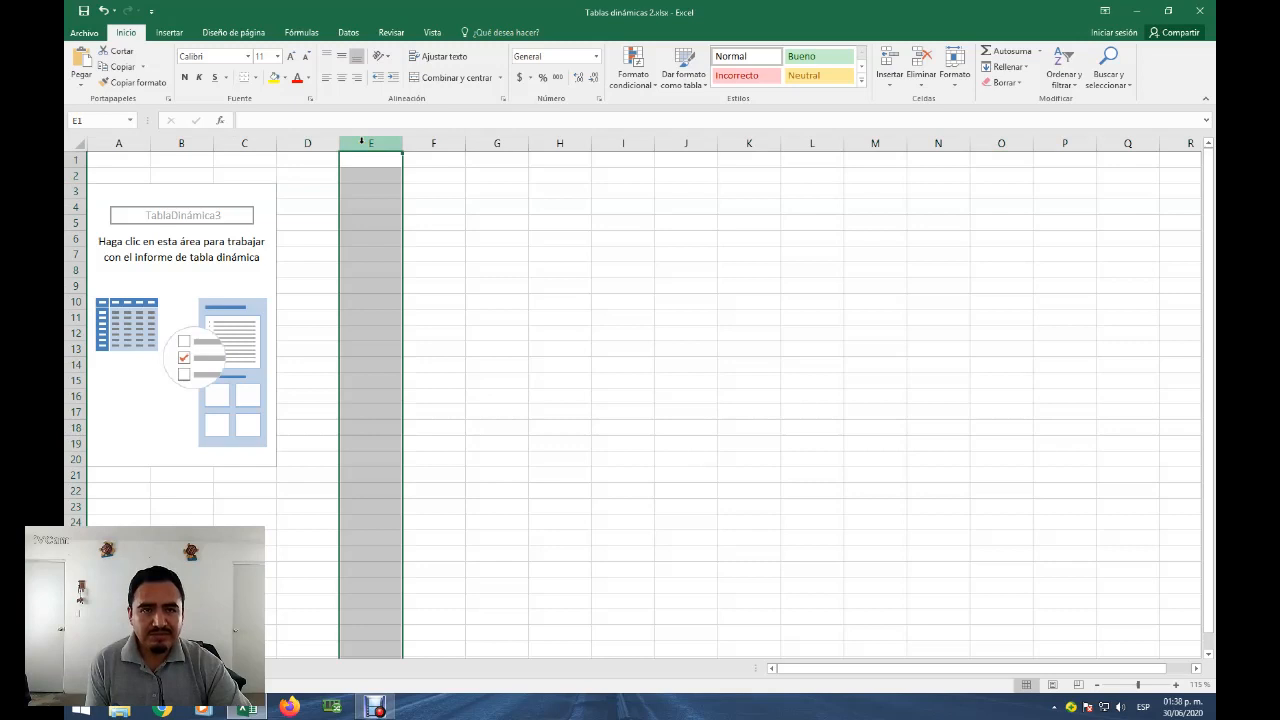
pyautogui.click(347, 267)
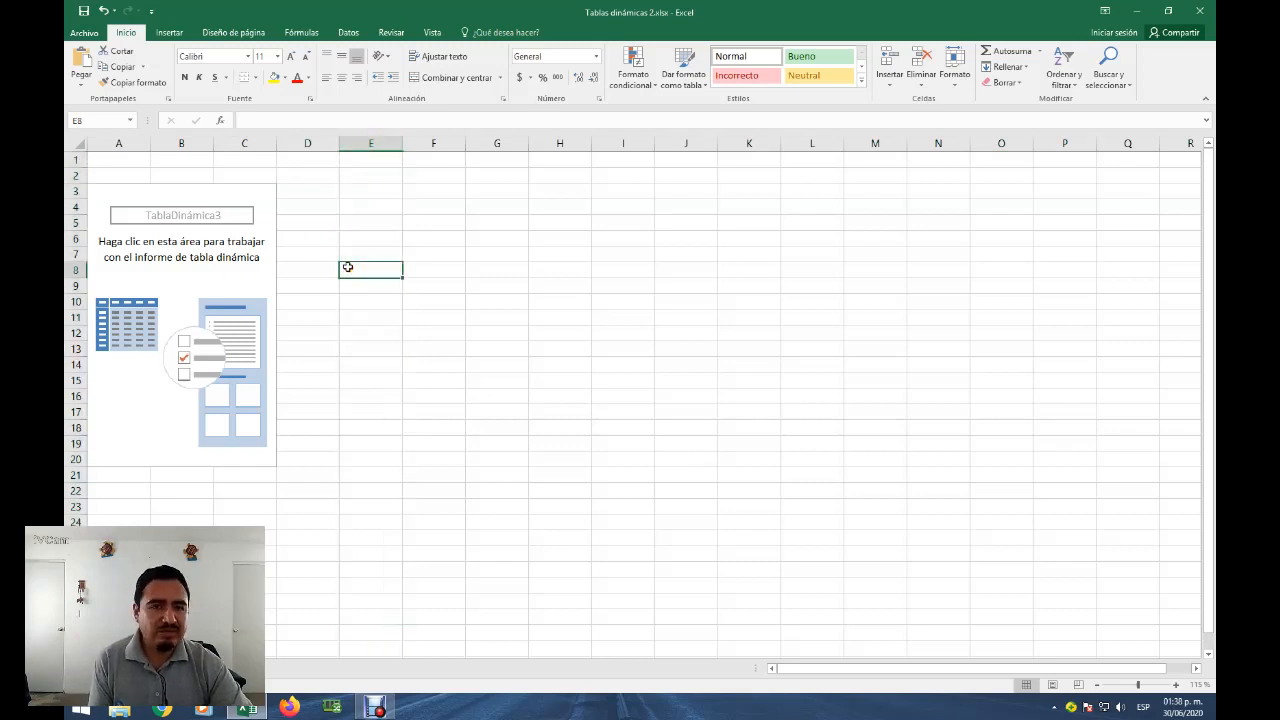
pyautogui.click(188, 287)
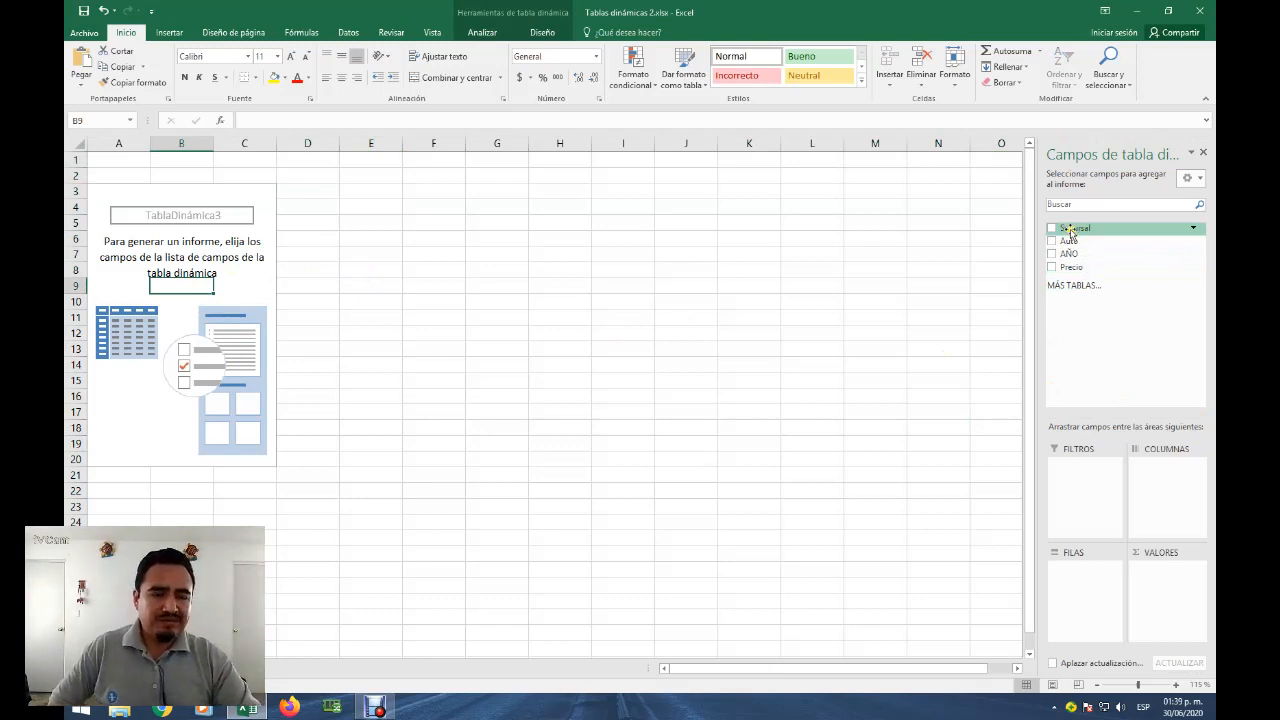
# Arrange the pivot table fields with Sucursal in the FILAS area and Auto in the COLUMNAS area
pyautogui.moveTo(1069, 228); pyautogui.dragTo(1160, 490)
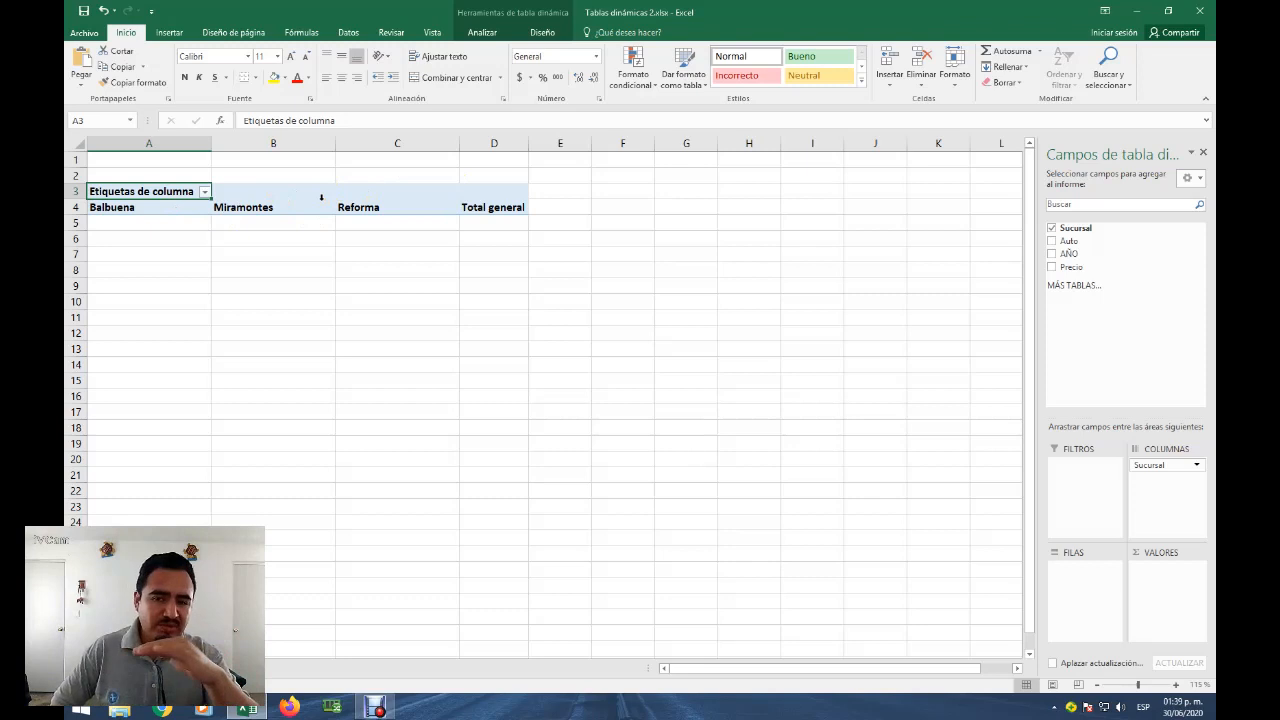
pyautogui.click(1152, 466)
pyautogui.moveTo(1152, 466); pyautogui.dragTo(1085, 578)
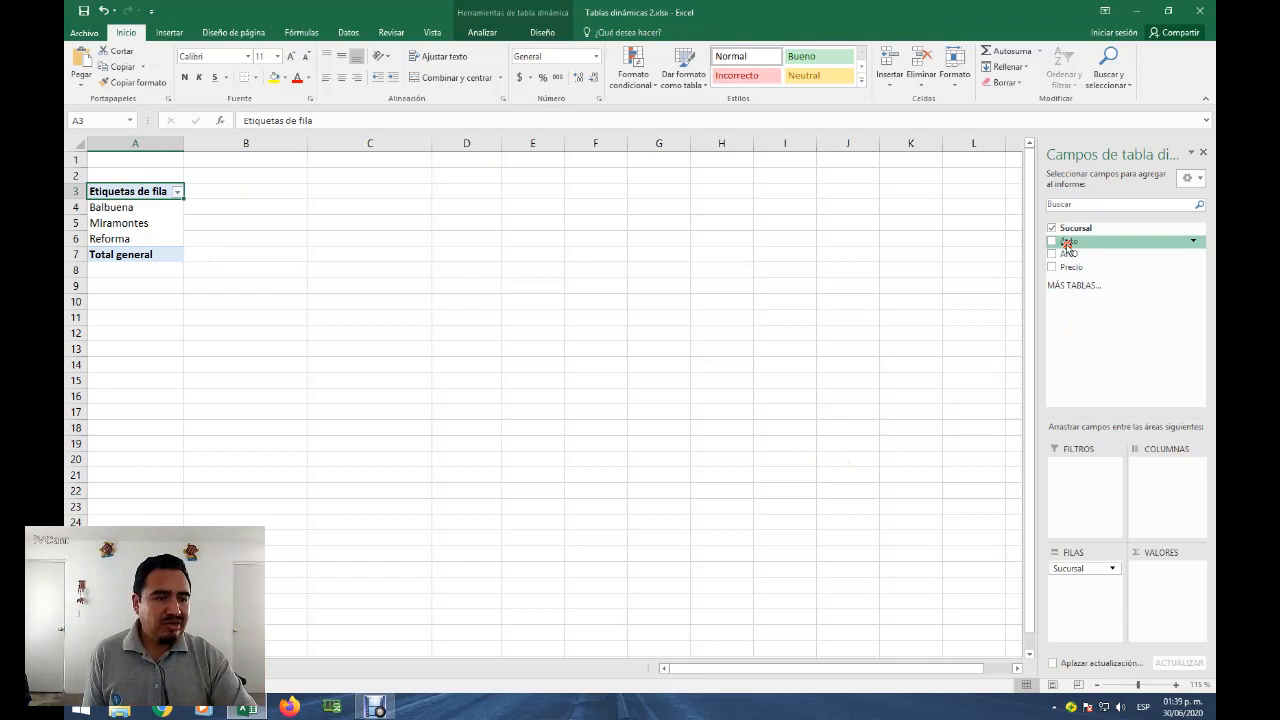
pyautogui.moveTo(1068, 242); pyautogui.dragTo(1160, 478)
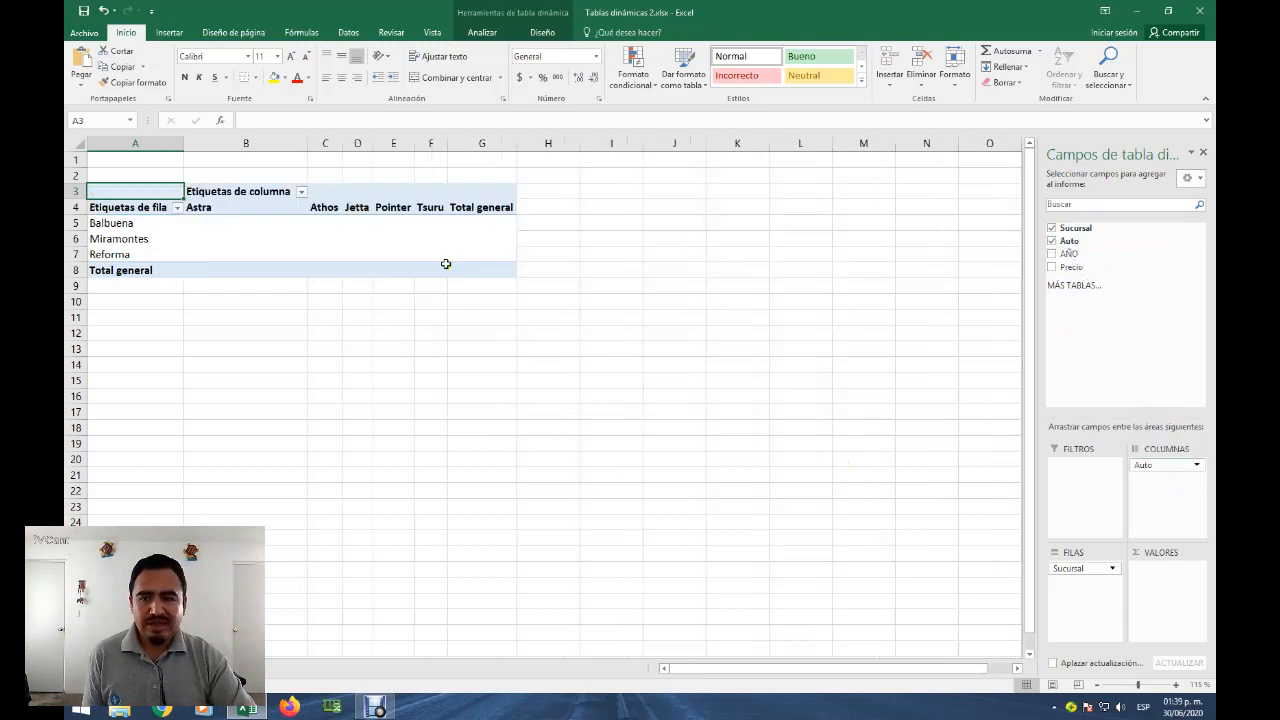
# Review the branch row labels, the car column headers and the Total general row and column of the pivot table
pyautogui.click(131, 231)
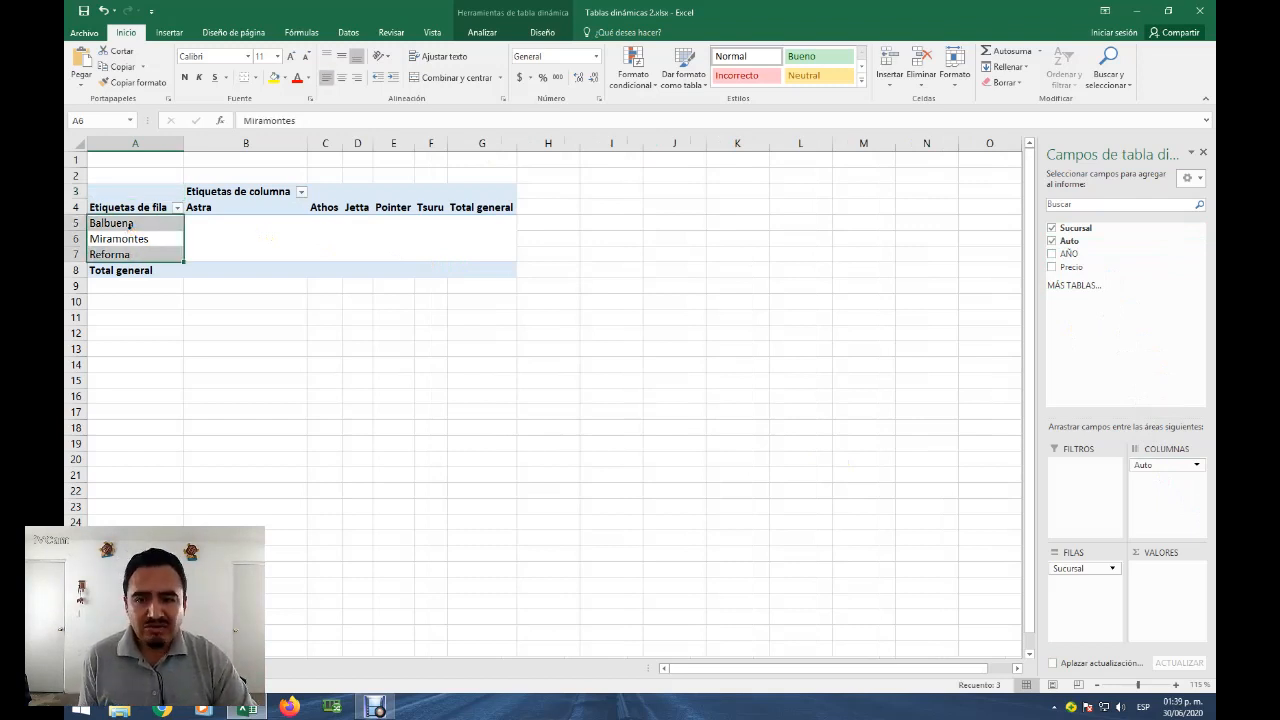
pyautogui.click(340, 220)
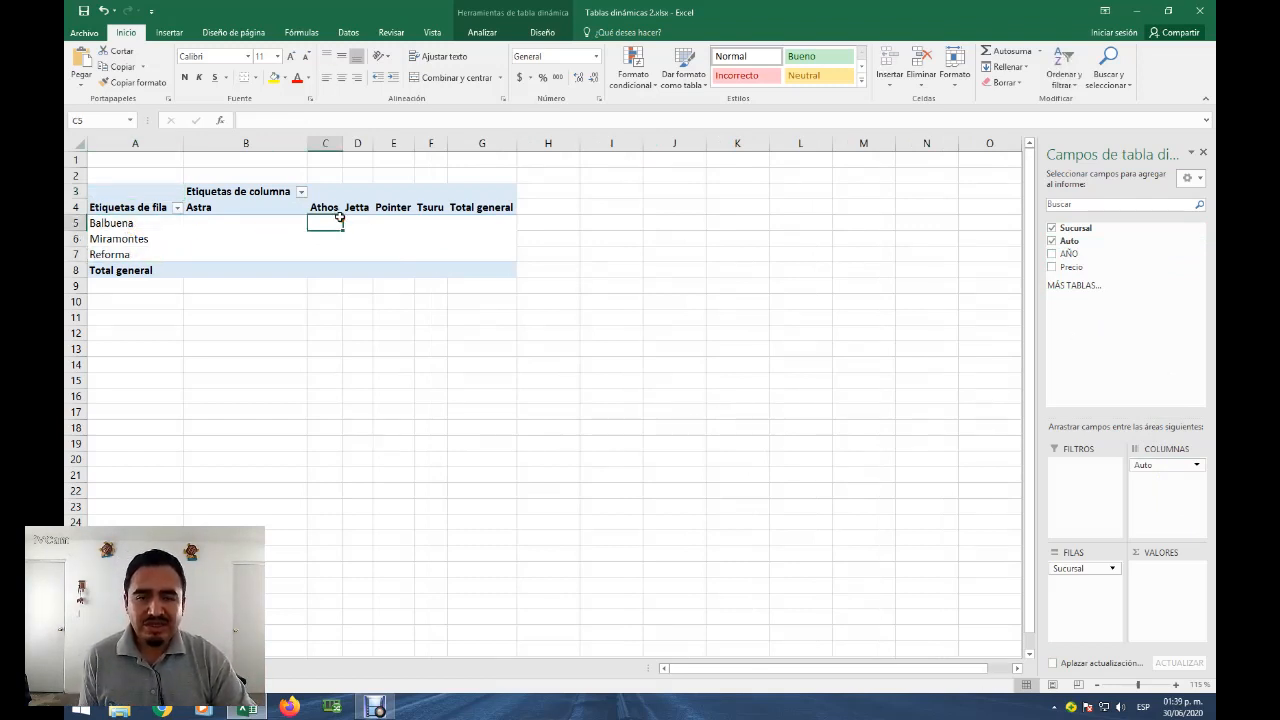
pyautogui.click(462, 207)
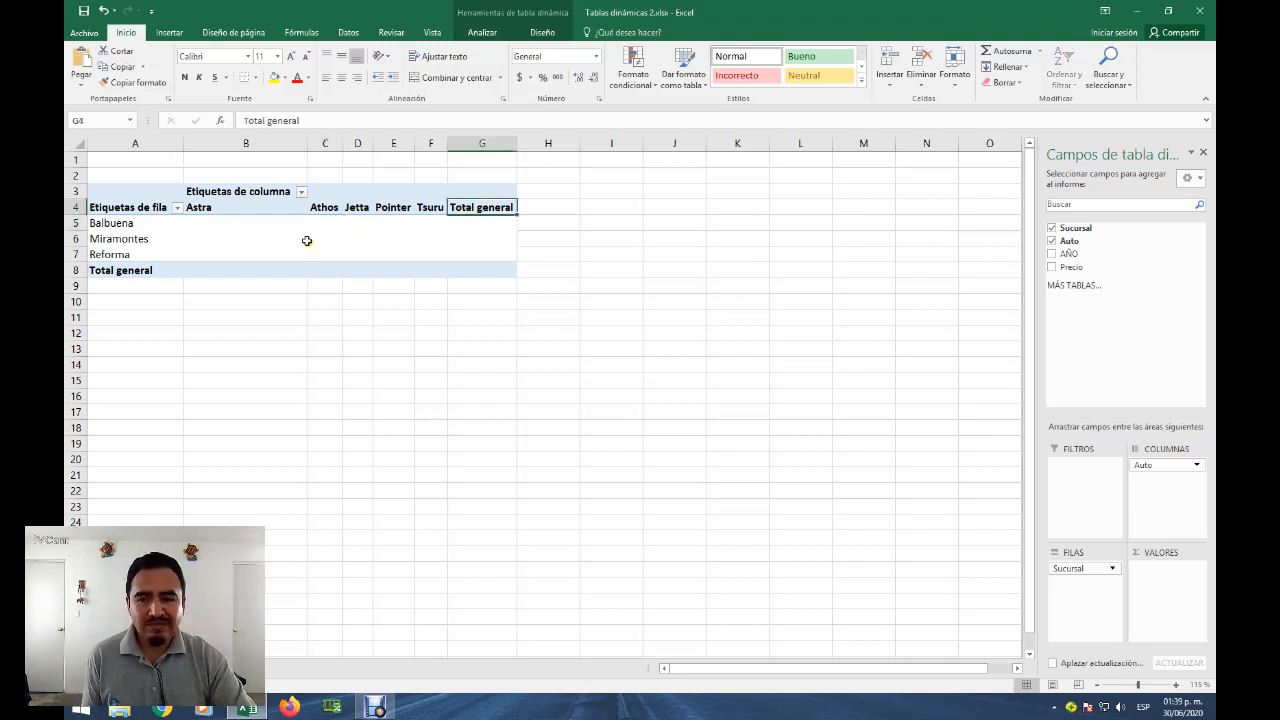
pyautogui.click(158, 272)
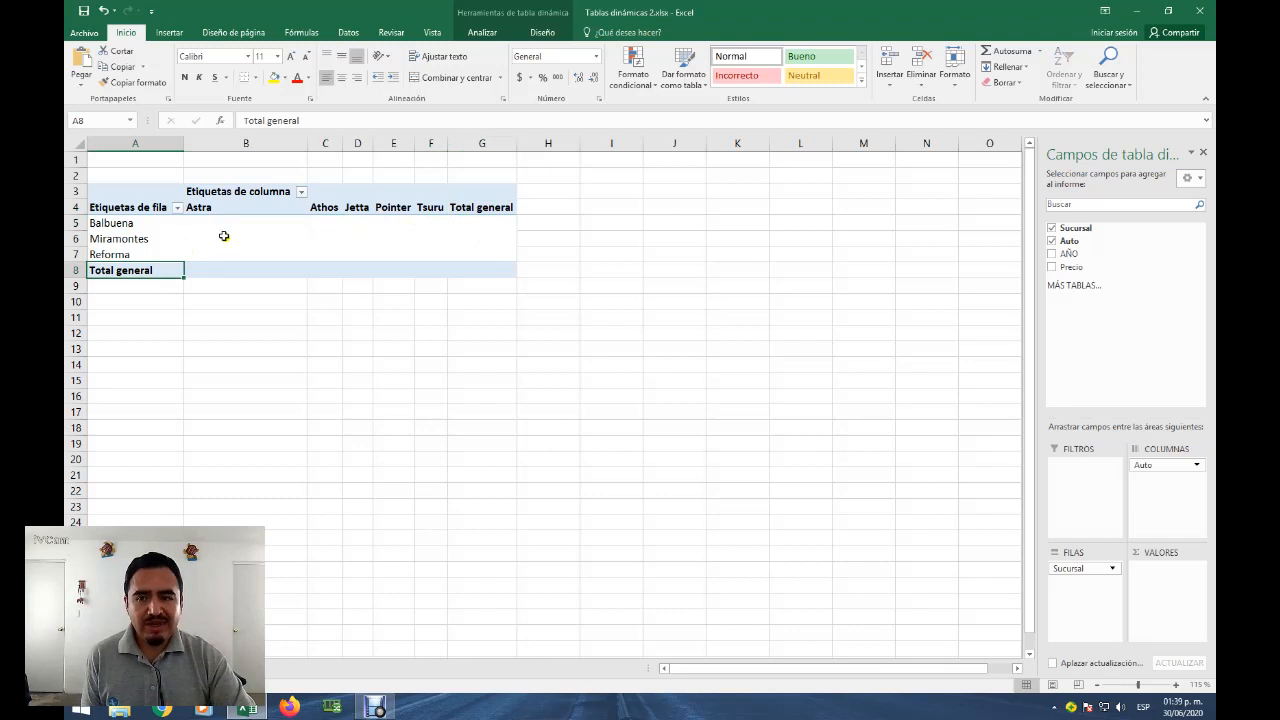
pyautogui.click(224, 237)
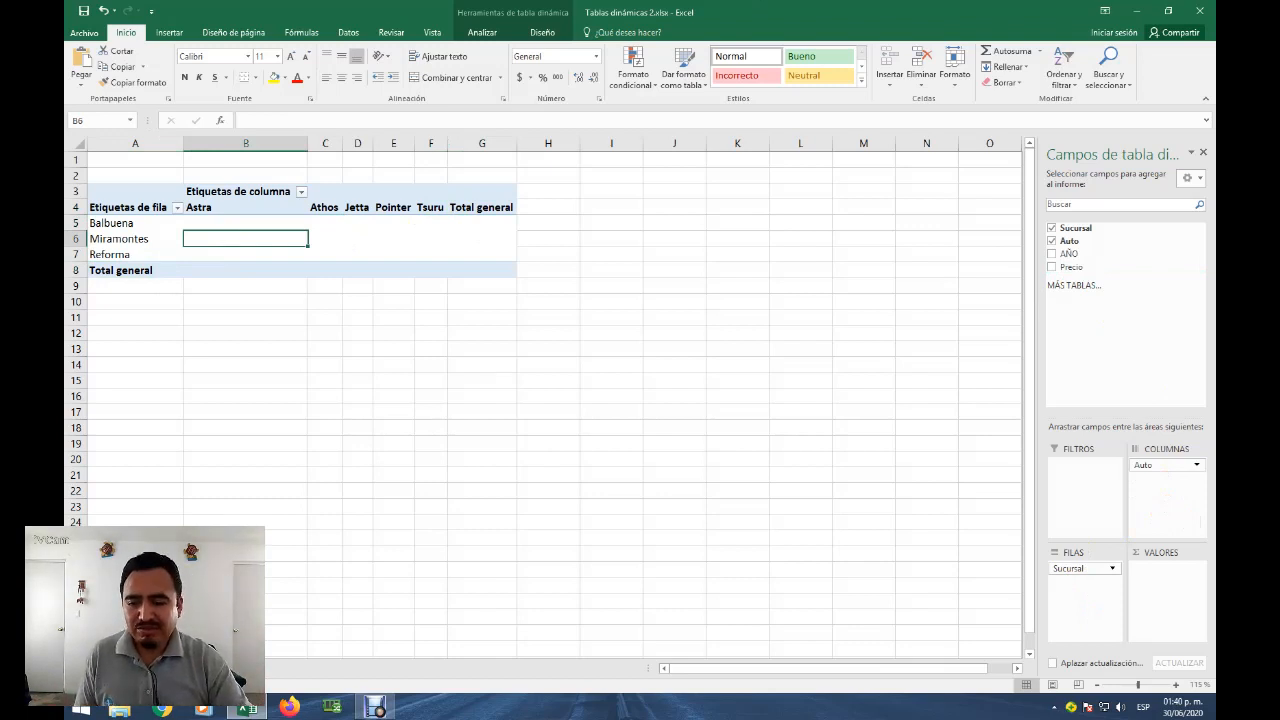
# Check the AÑO and Precio columns on the source data sheet and return to the empty value cells of the pivot table
pyautogui.click(190, 668)
pyautogui.click(289, 309)
pyautogui.click(382, 264)
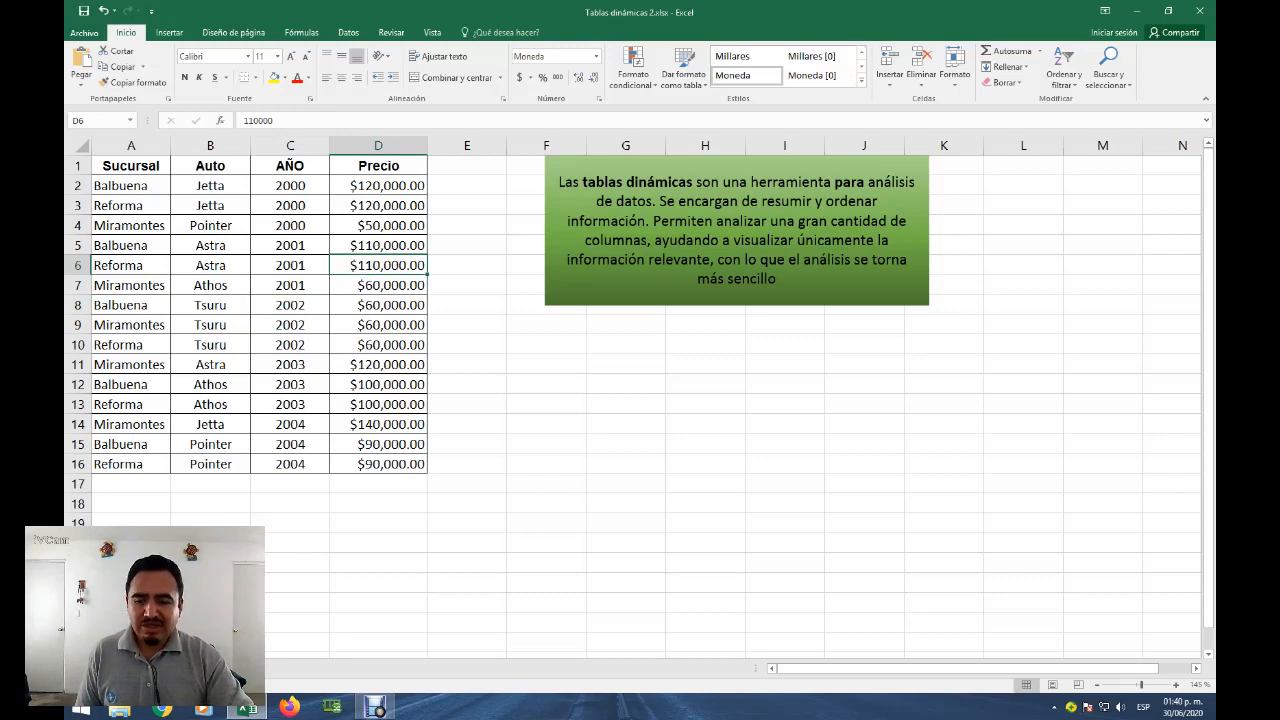
pyautogui.click(145, 668)
pyautogui.click(323, 233)
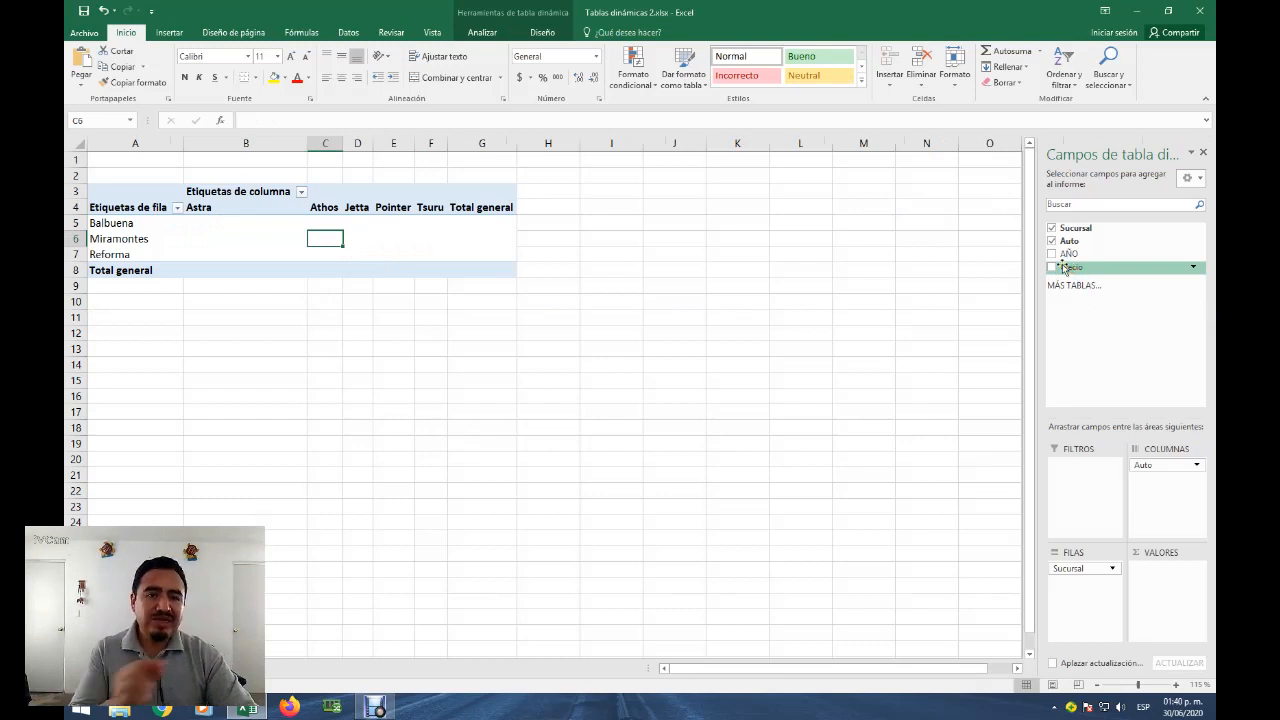
# Add Precio to the VALORES area of the pivot table as a sum
pyautogui.moveTo(1064, 268); pyautogui.dragTo(1165, 590)
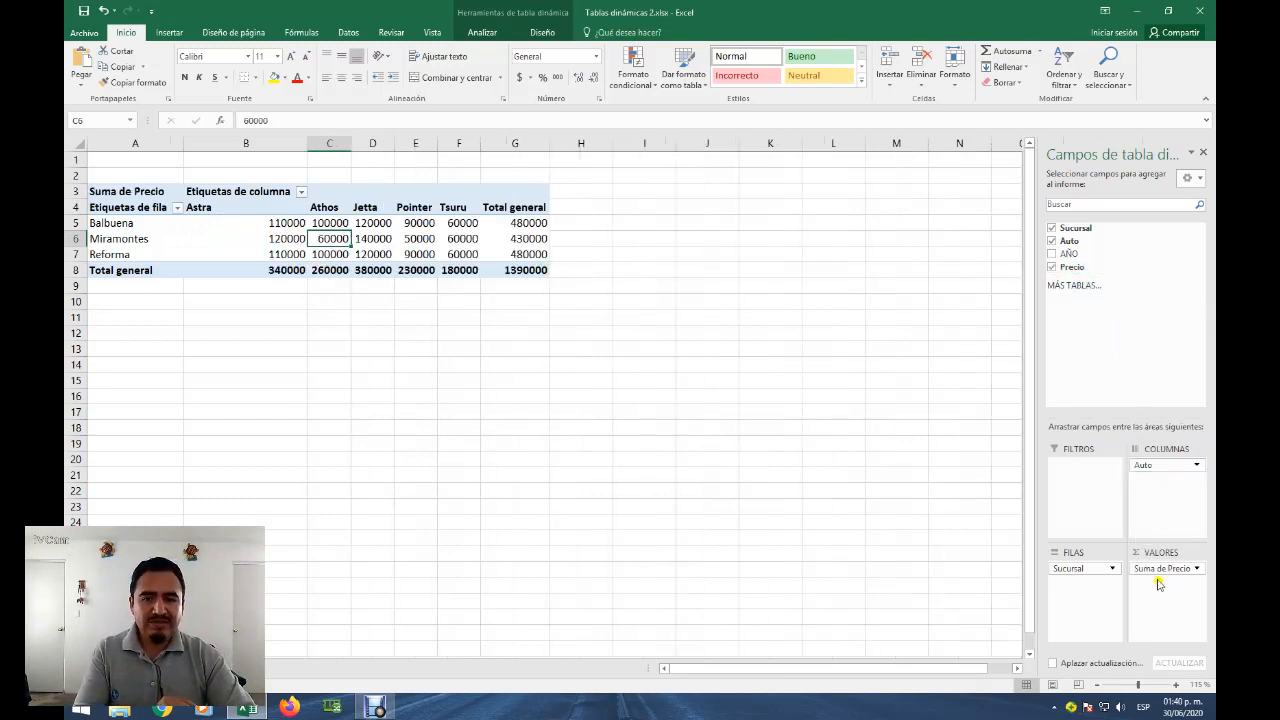
pyautogui.click(305, 322)
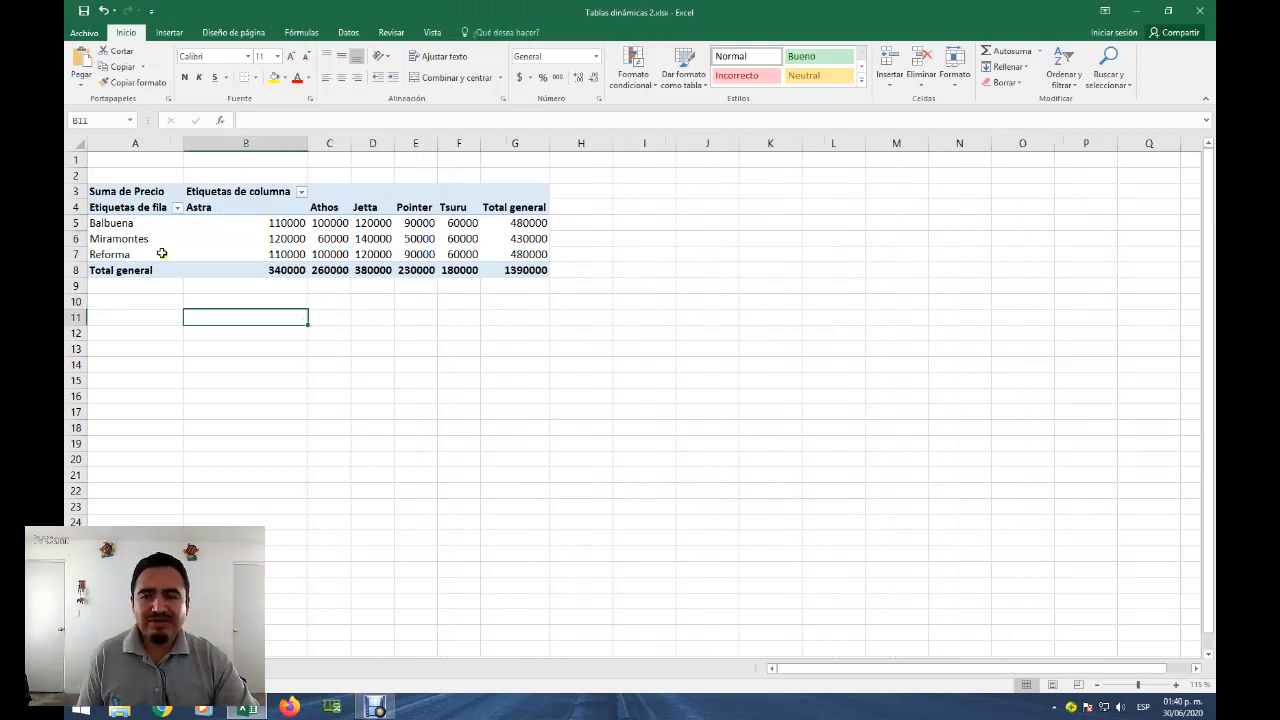
# Centre the car headers in B4:G4 and apply the accounting number format to the amounts in B5:G8
pyautogui.moveTo(220, 207); pyautogui.dragTo(505, 208)
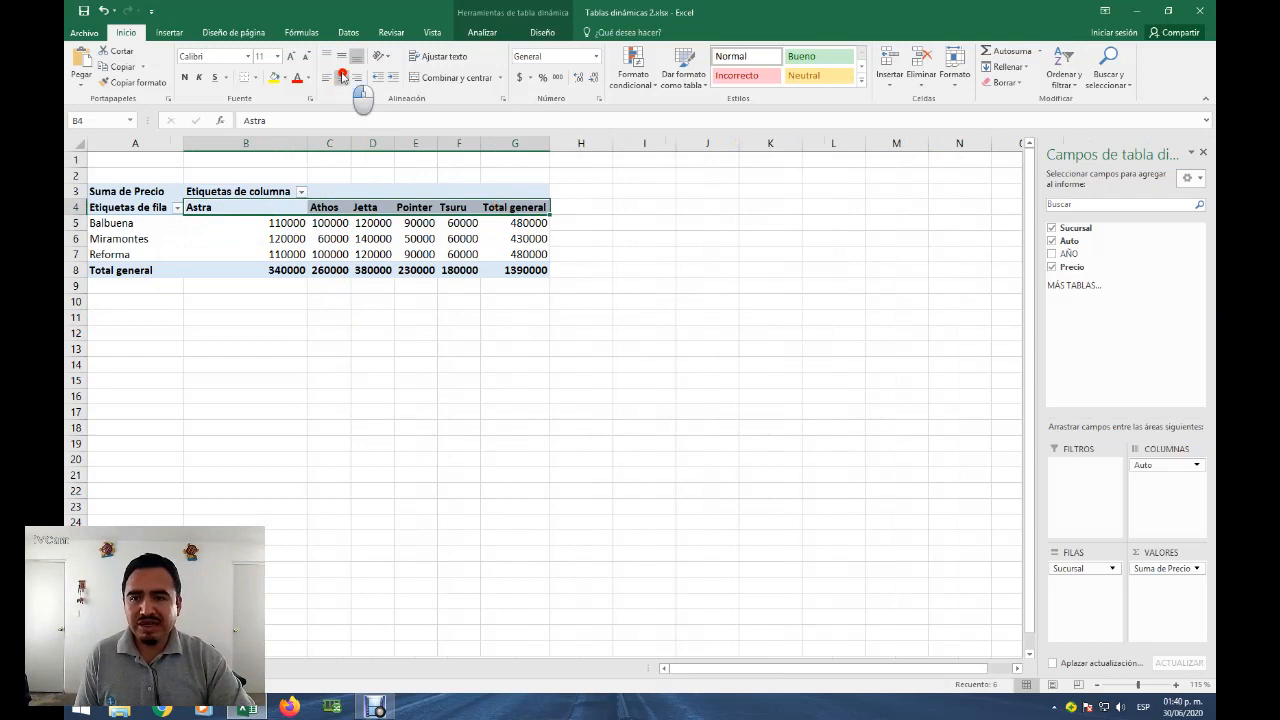
pyautogui.click(340, 78)
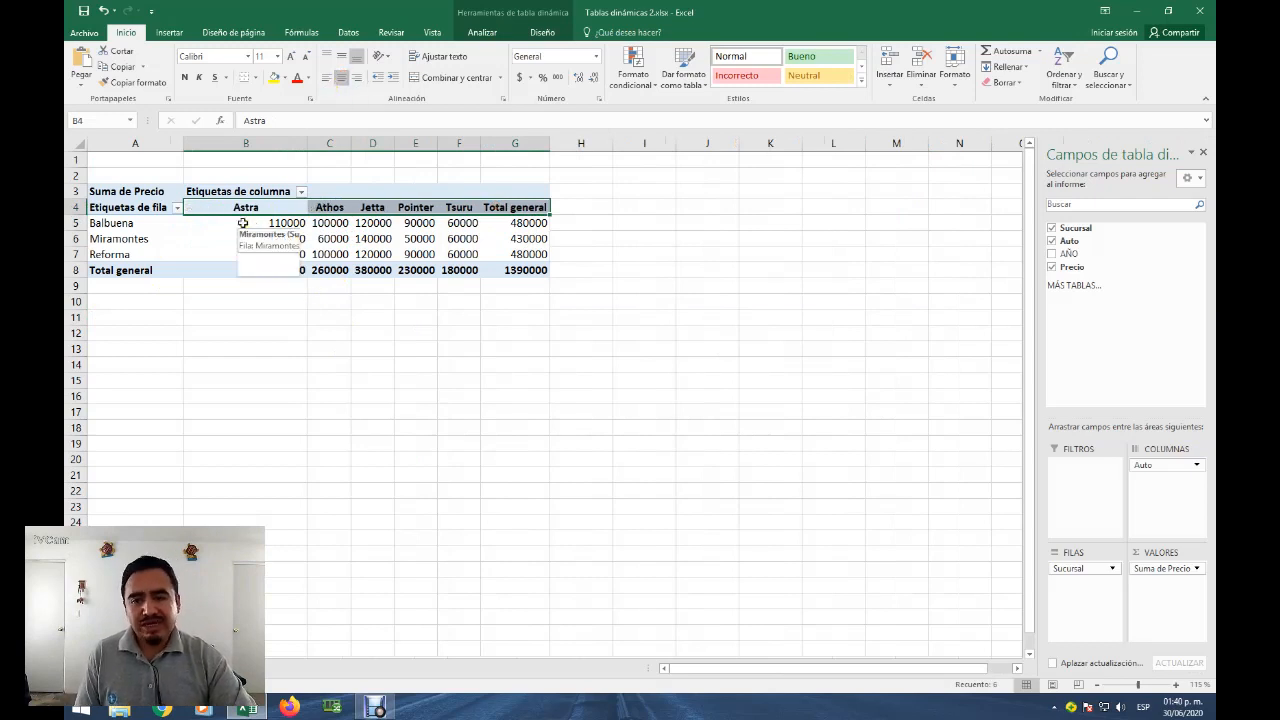
pyautogui.moveTo(244, 224); pyautogui.dragTo(522, 272)
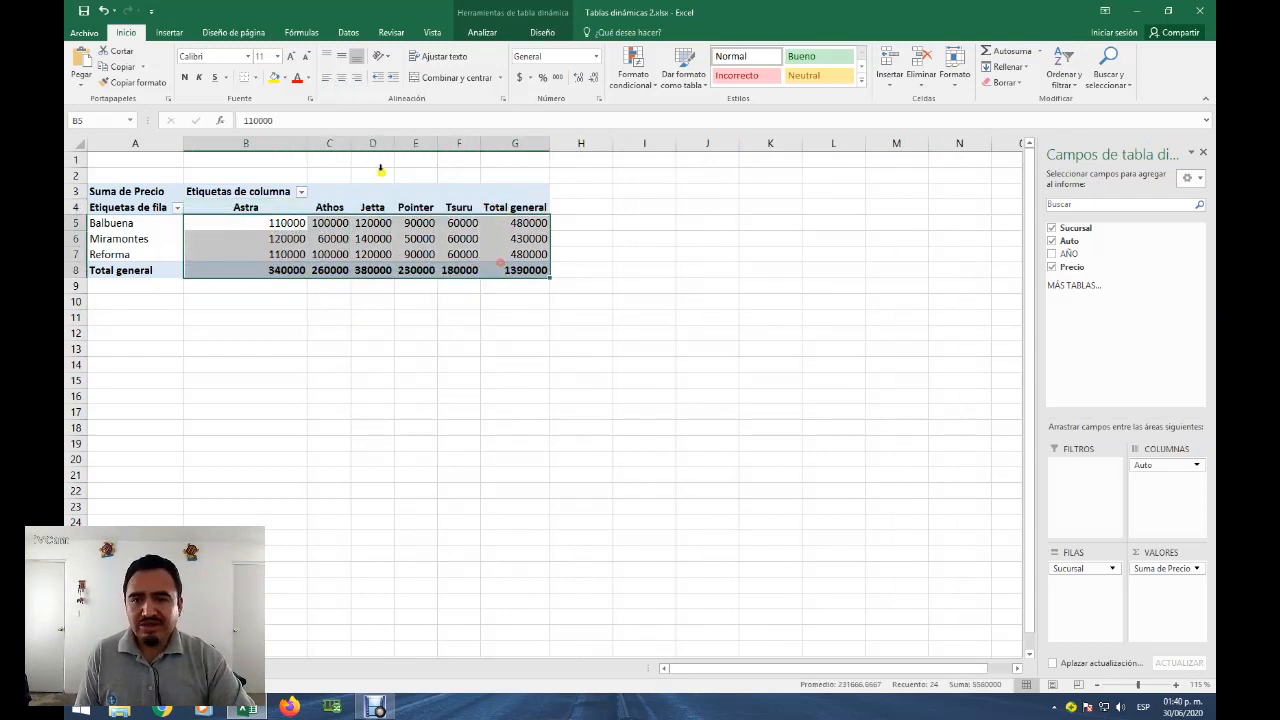
pyautogui.click(521, 79)
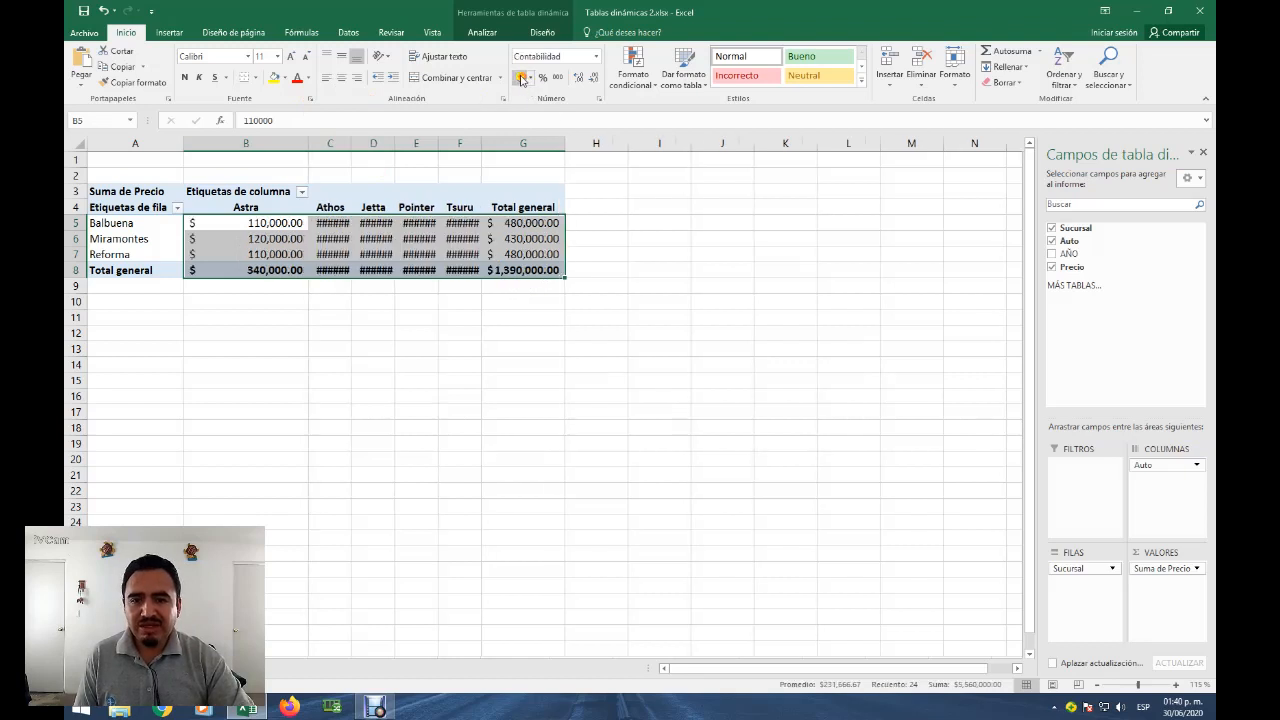
pyautogui.click(380, 280)
# Widen columns C to F to fit their amounts and enlarge the pivot table sheet's view to 145%
pyautogui.click(333, 225)
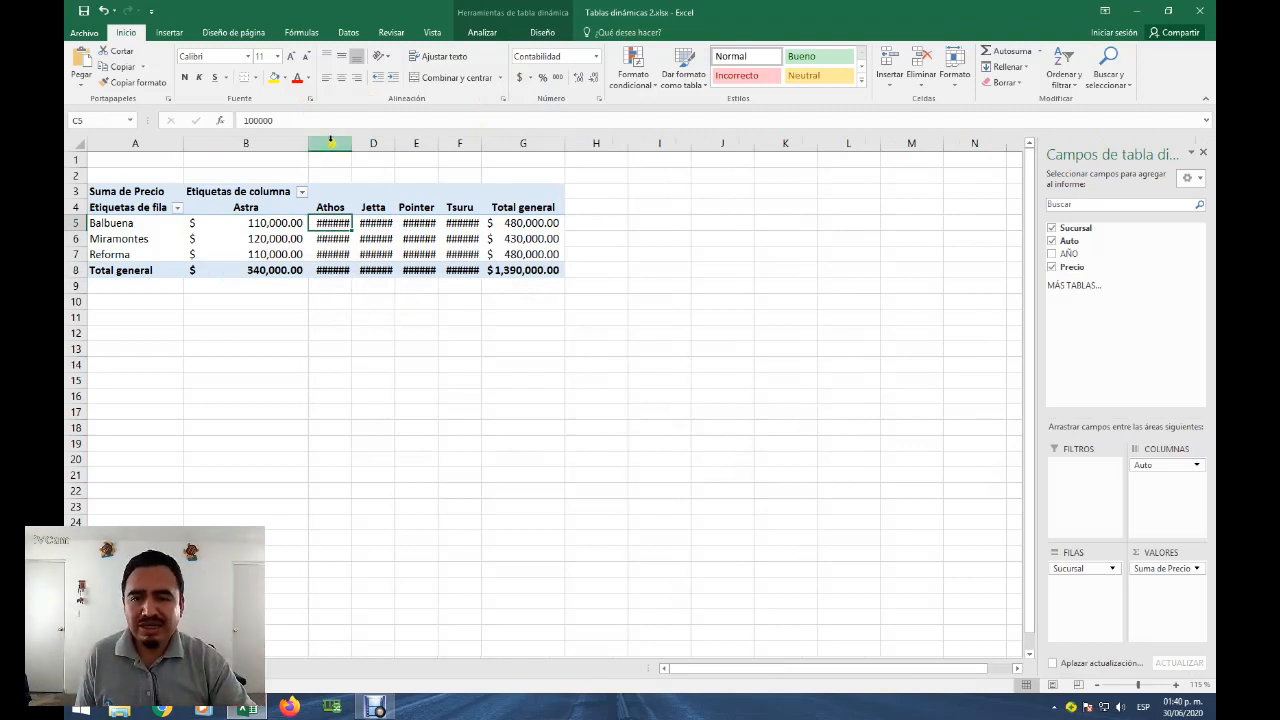
pyautogui.moveTo(331, 140); pyautogui.dragTo(427, 152)
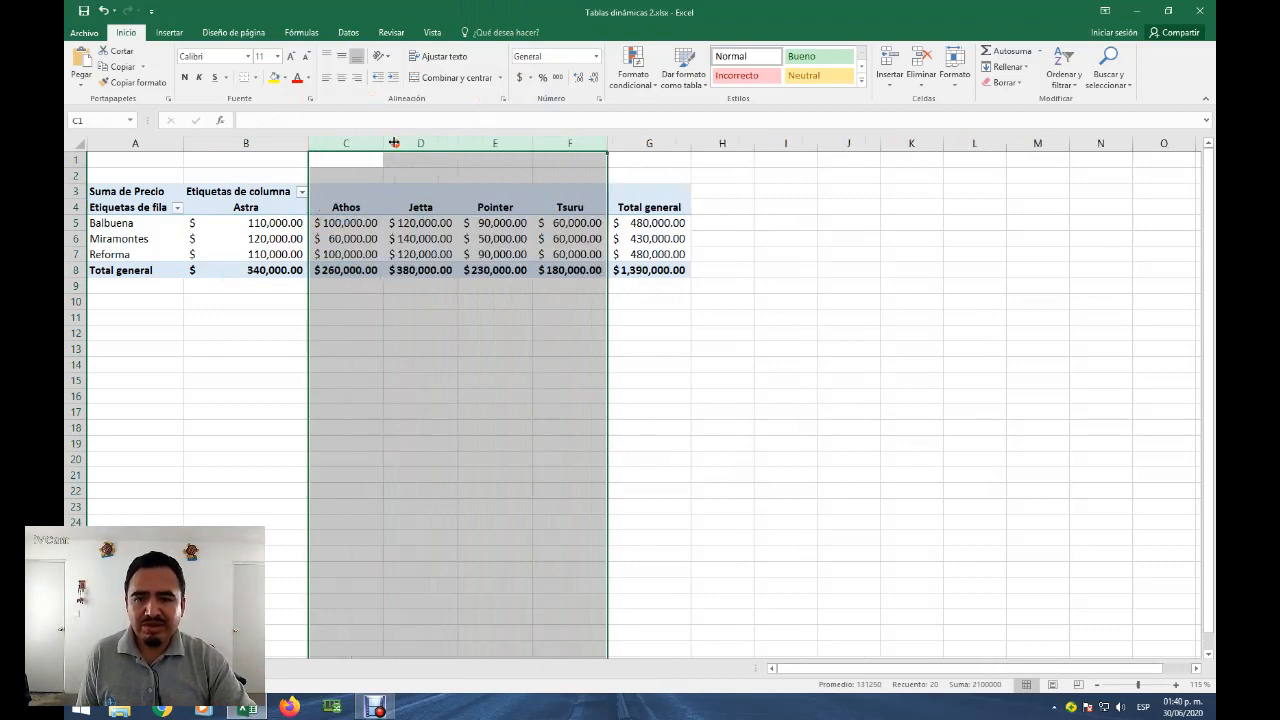
pyautogui.click(425, 238)
pyautogui.scroll(2, 405, 327)
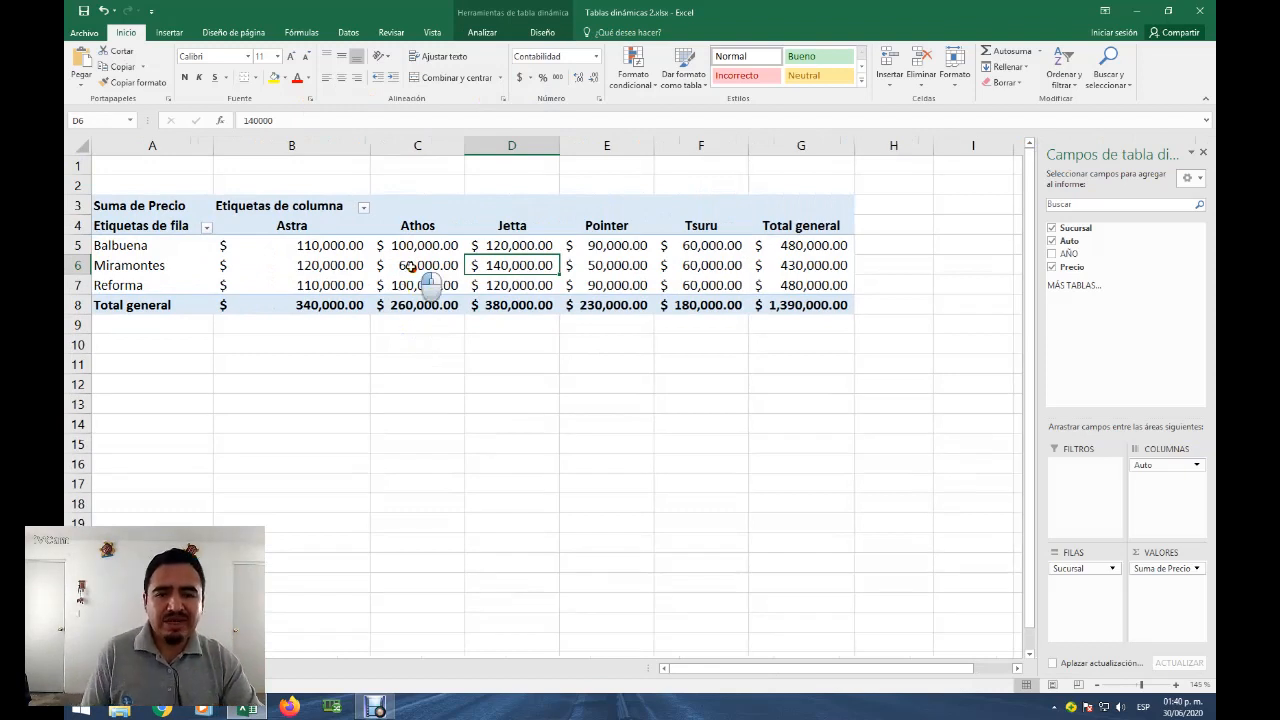
pyautogui.click(422, 268)
pyautogui.click(408, 401)
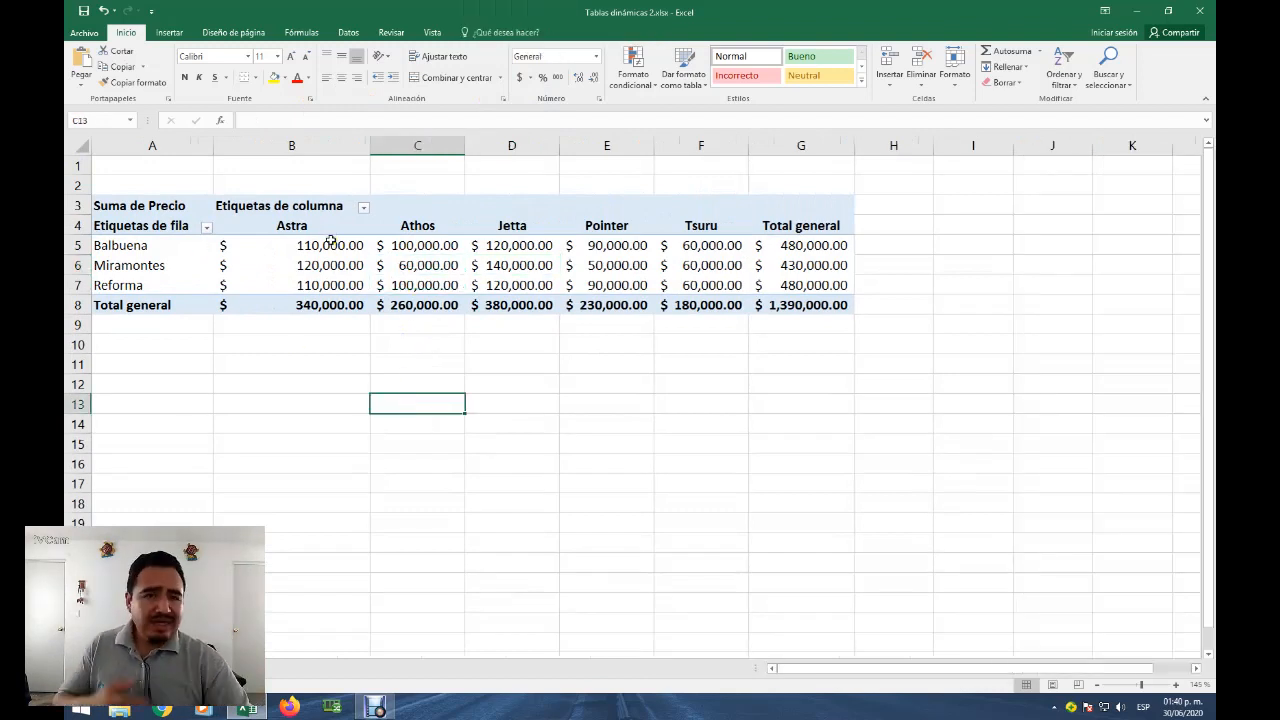
# Examine the Balbuena row's price for each car and its grand total
pyautogui.click(80, 244)
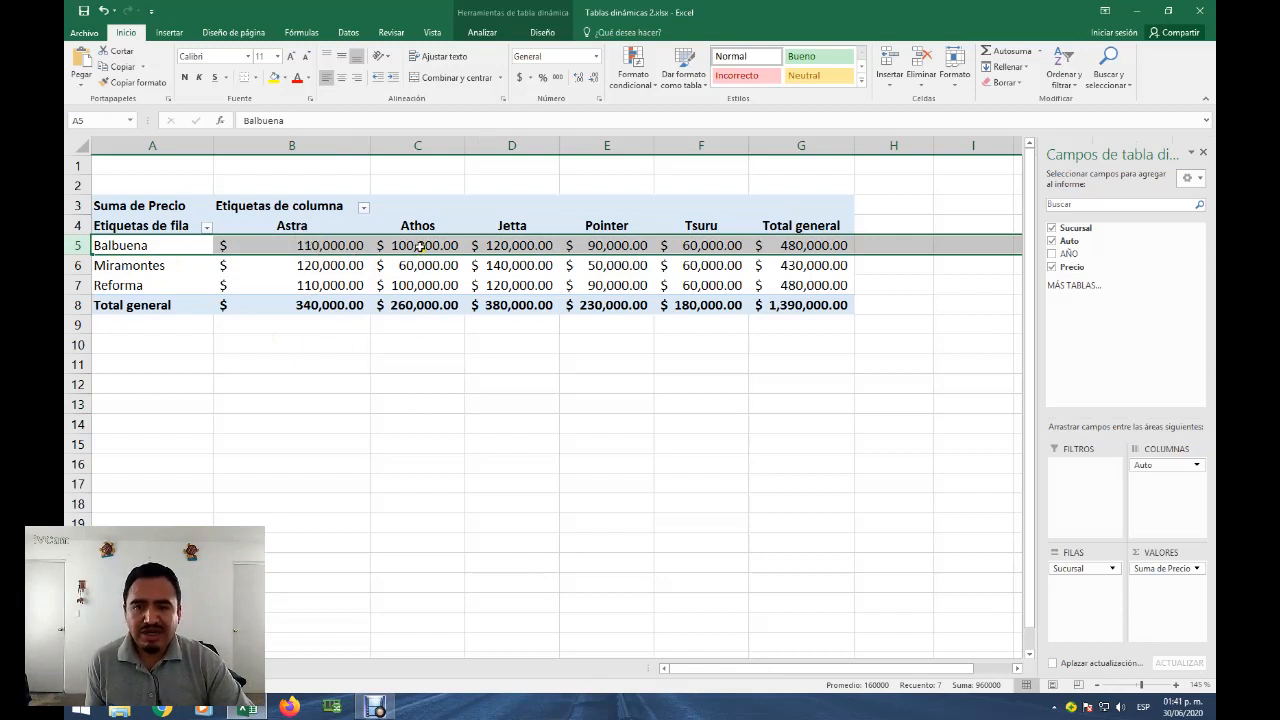
pyautogui.moveTo(520, 246)
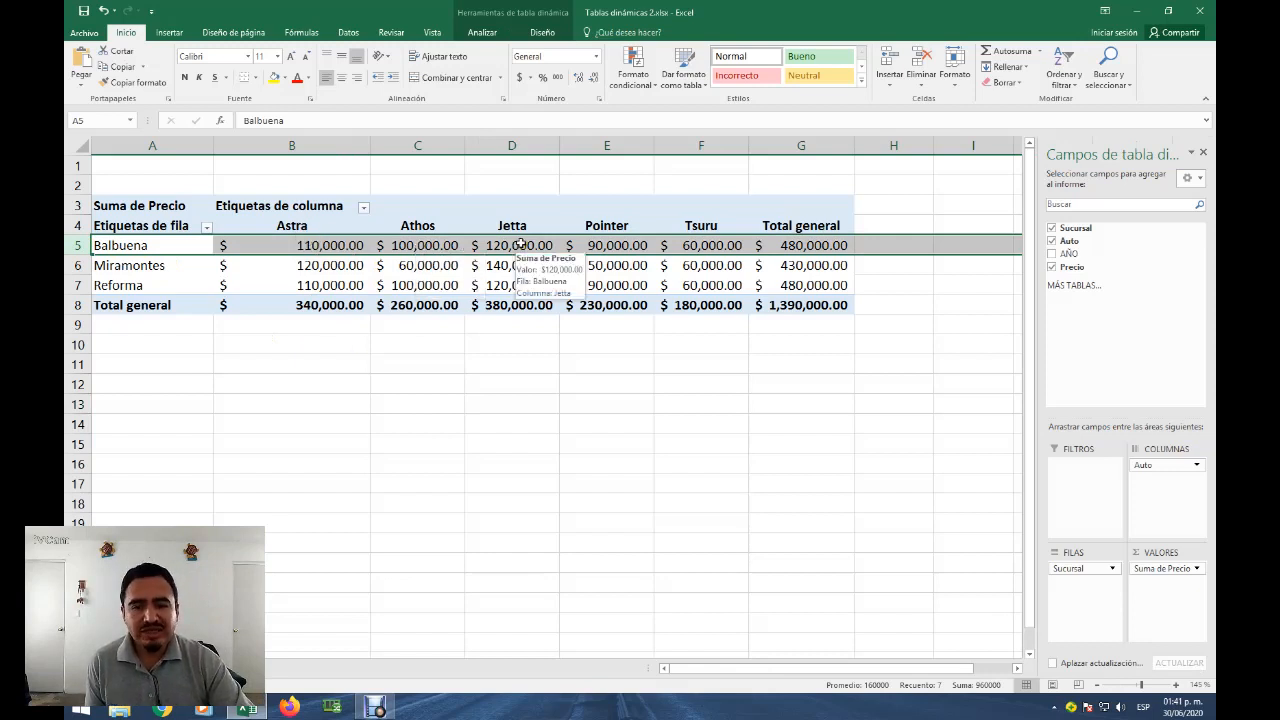
pyautogui.moveTo(613, 247)
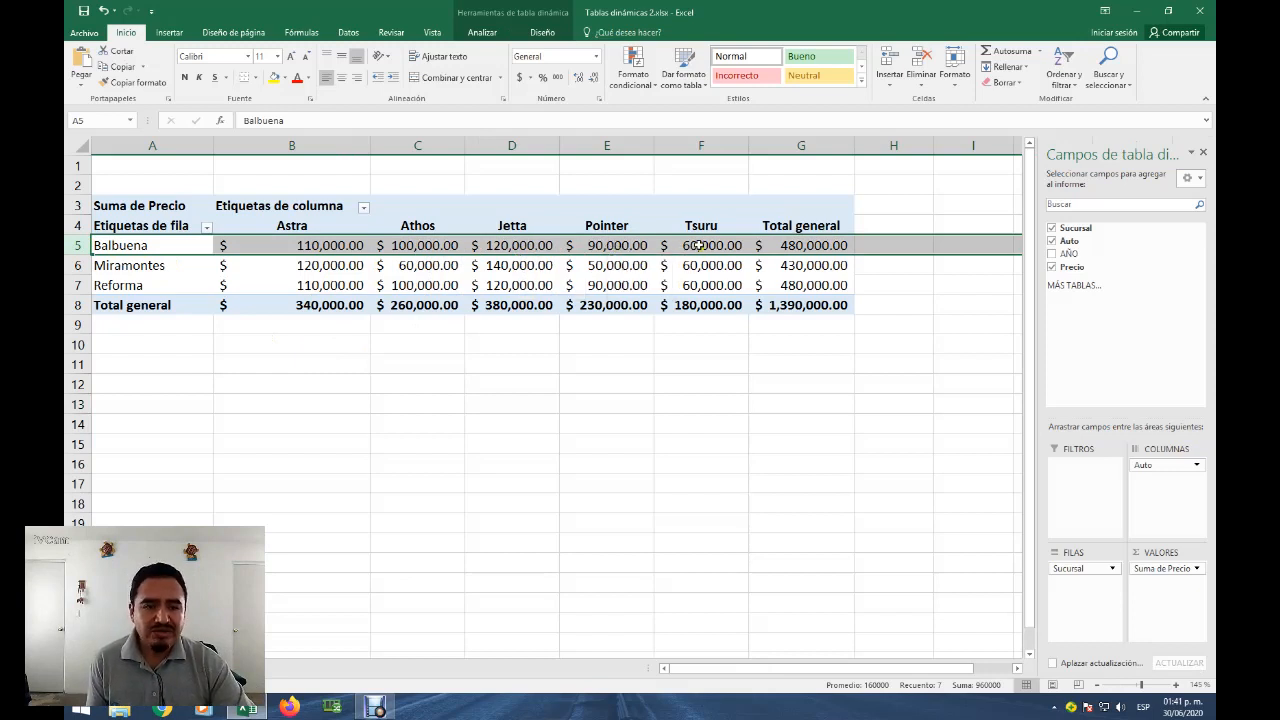
pyautogui.moveTo(698, 246)
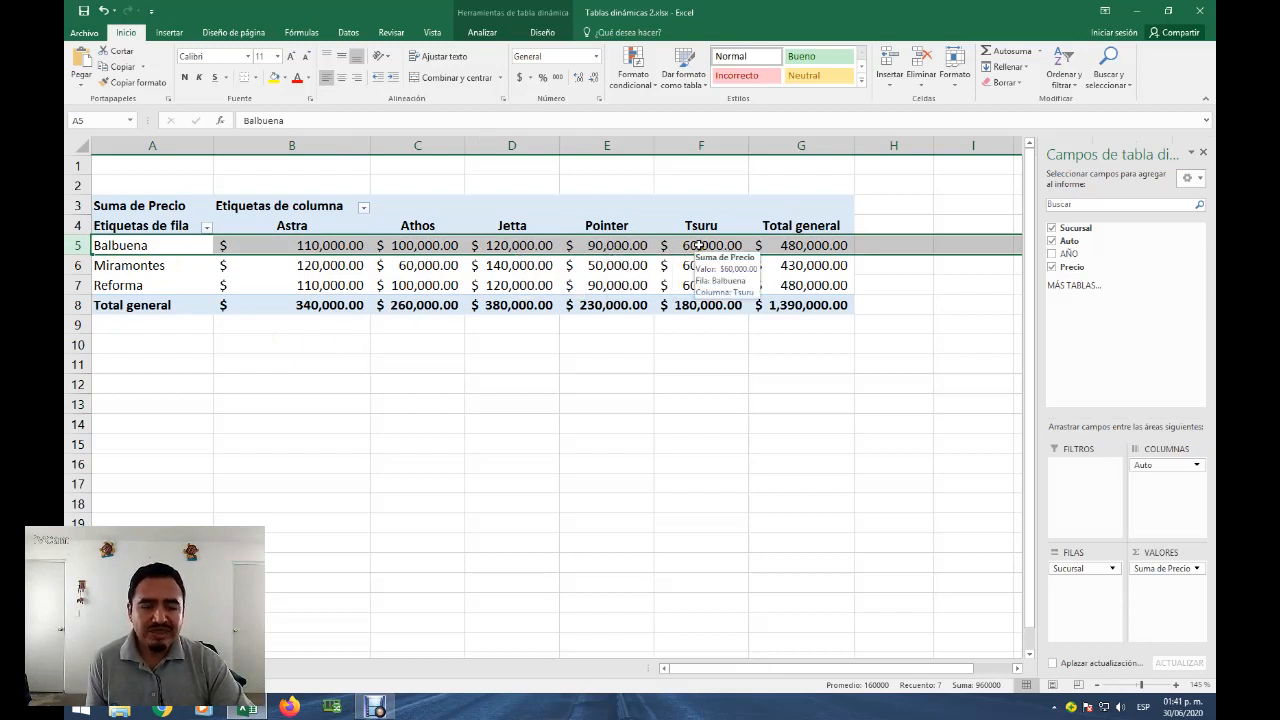
pyautogui.click(818, 245)
pyautogui.moveTo(818, 245)
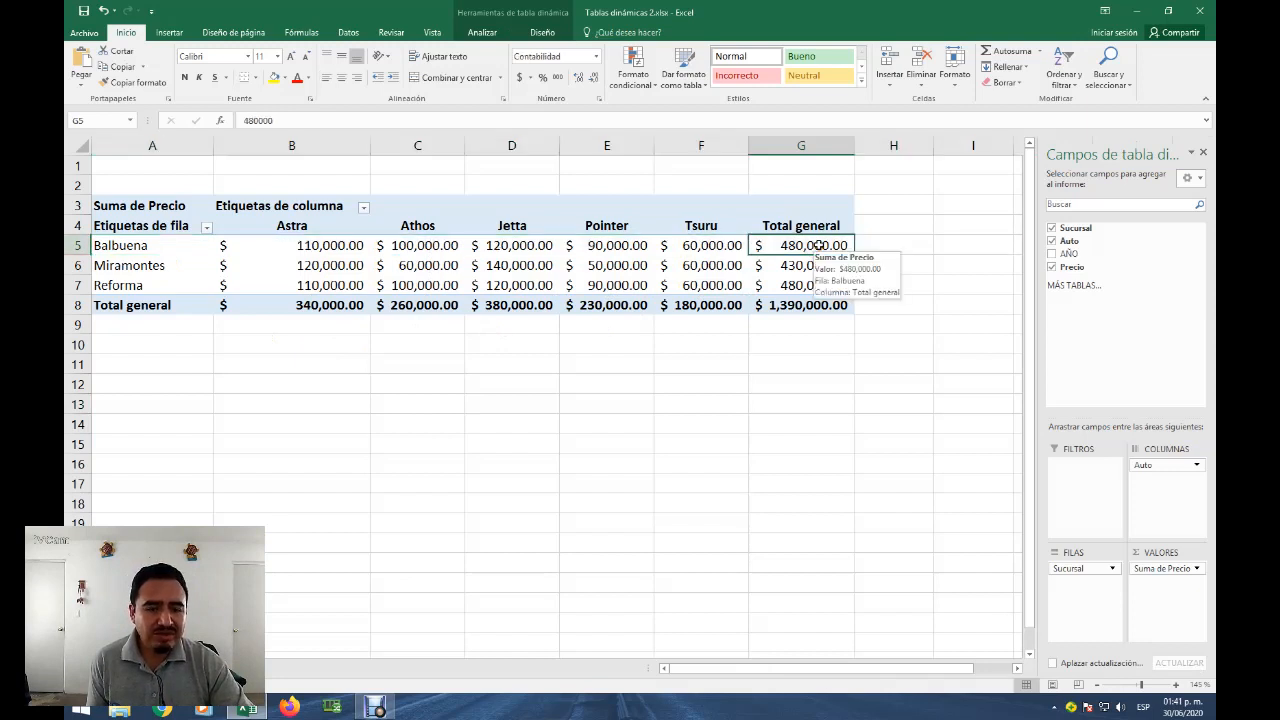
pyautogui.click(78, 245)
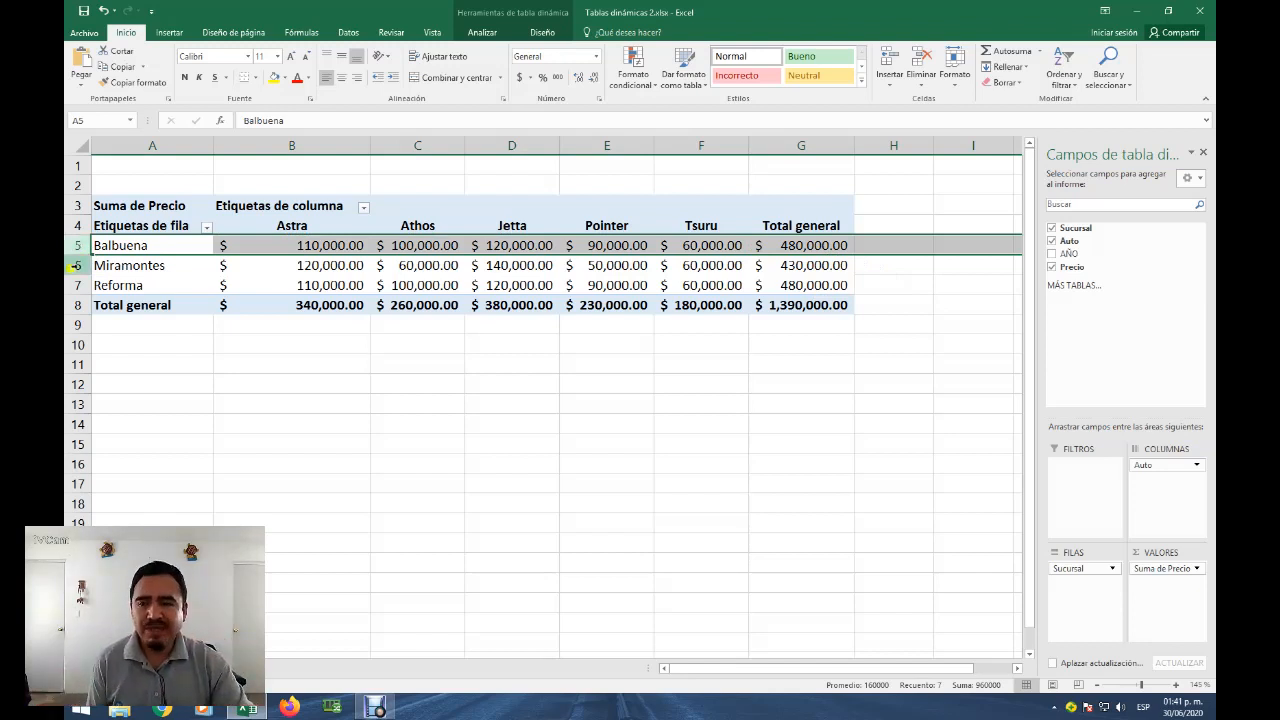
# Examine the Miramontes and Reforma rows with their grand totals, and highlight the three branch rows together
pyautogui.click(79, 264)
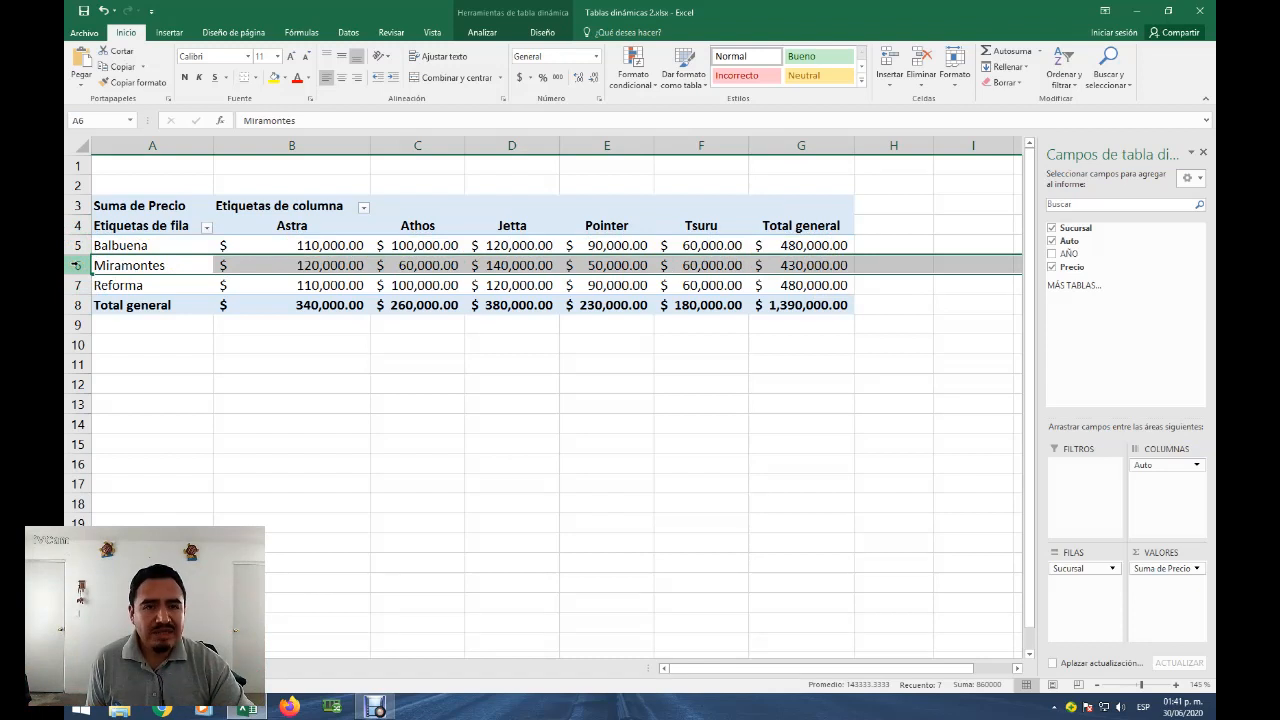
pyautogui.click(820, 265)
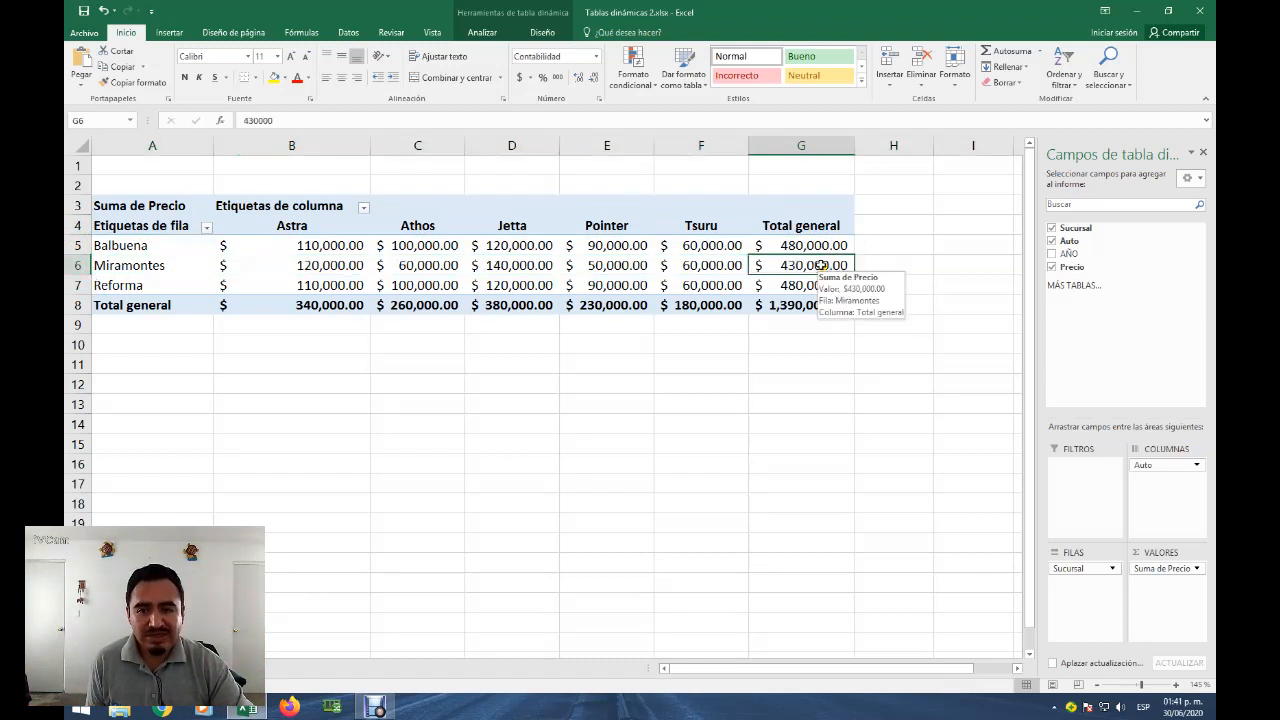
pyautogui.click(70, 284)
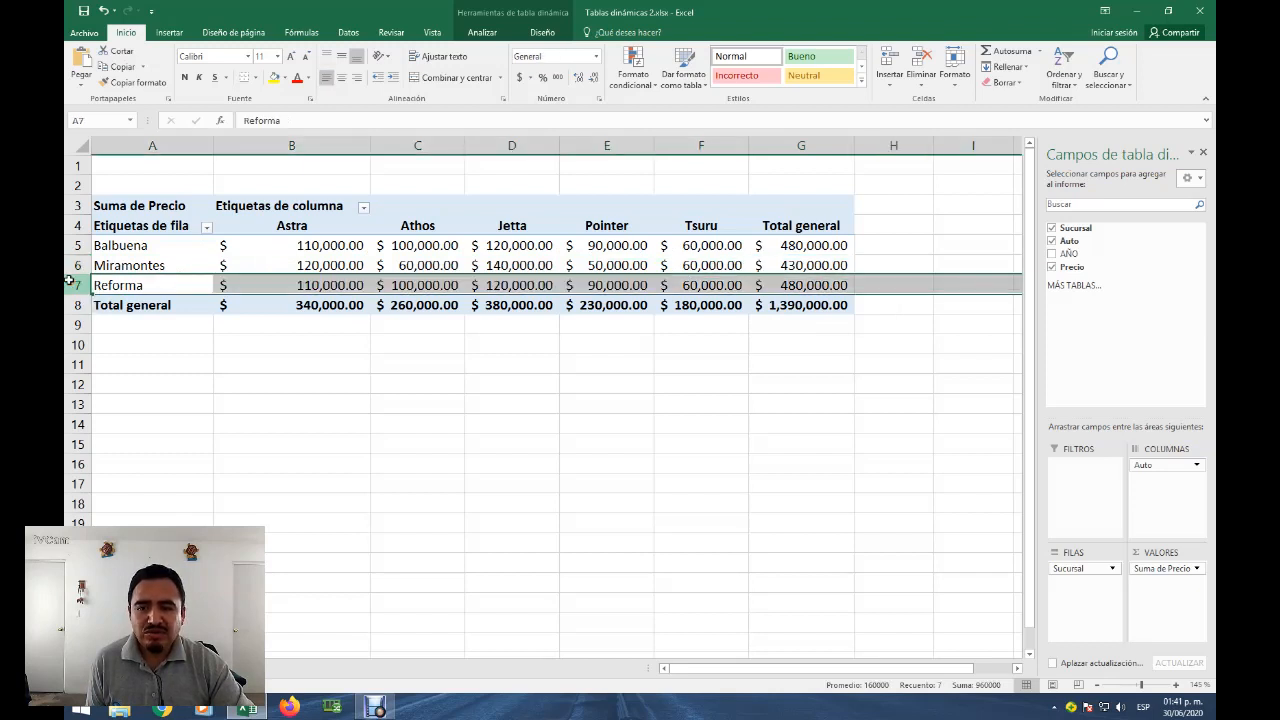
pyautogui.click(815, 284)
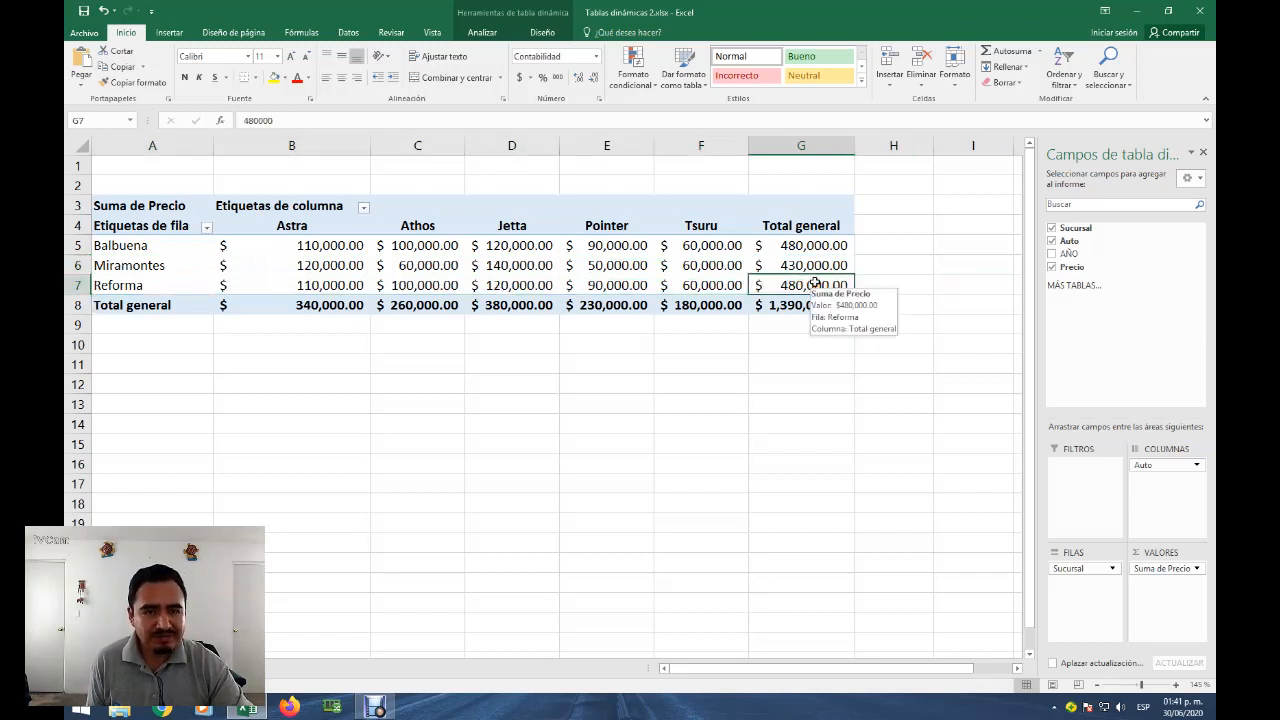
pyautogui.moveTo(78, 245); pyautogui.dragTo(80, 285)
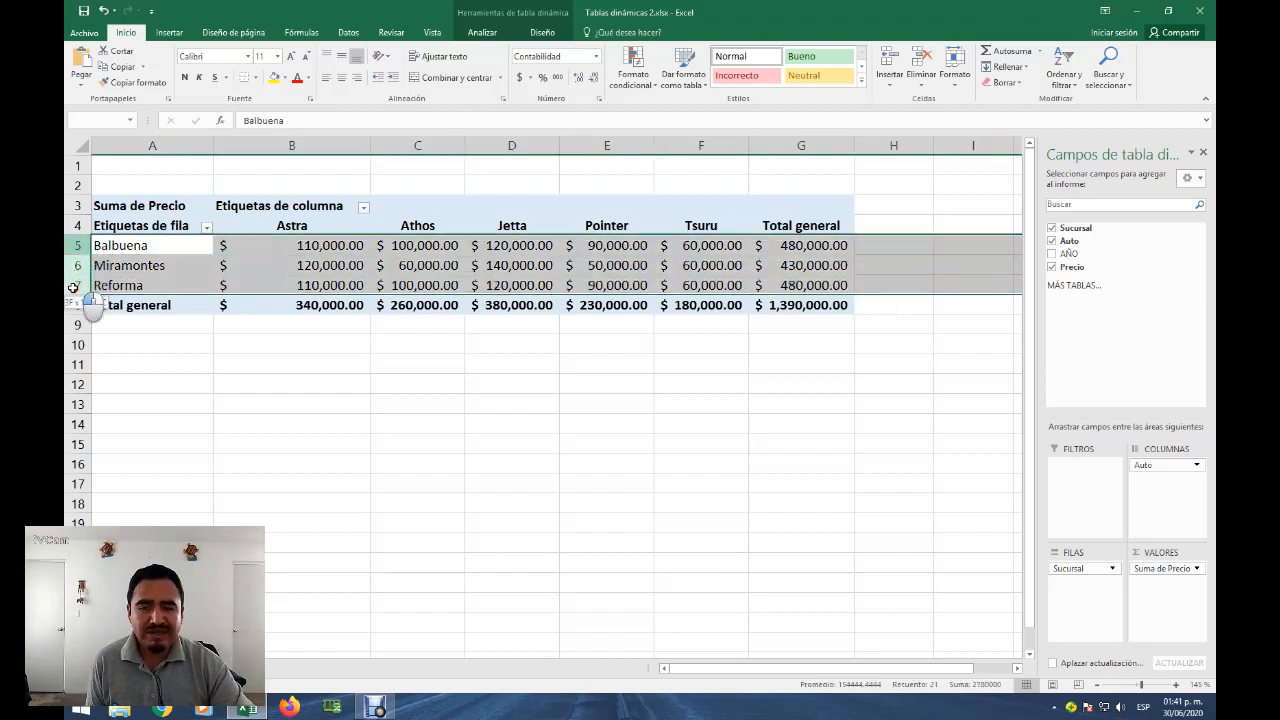
# Examine the Astra and Athos columns and the grand total of each car
pyautogui.click(292, 147)
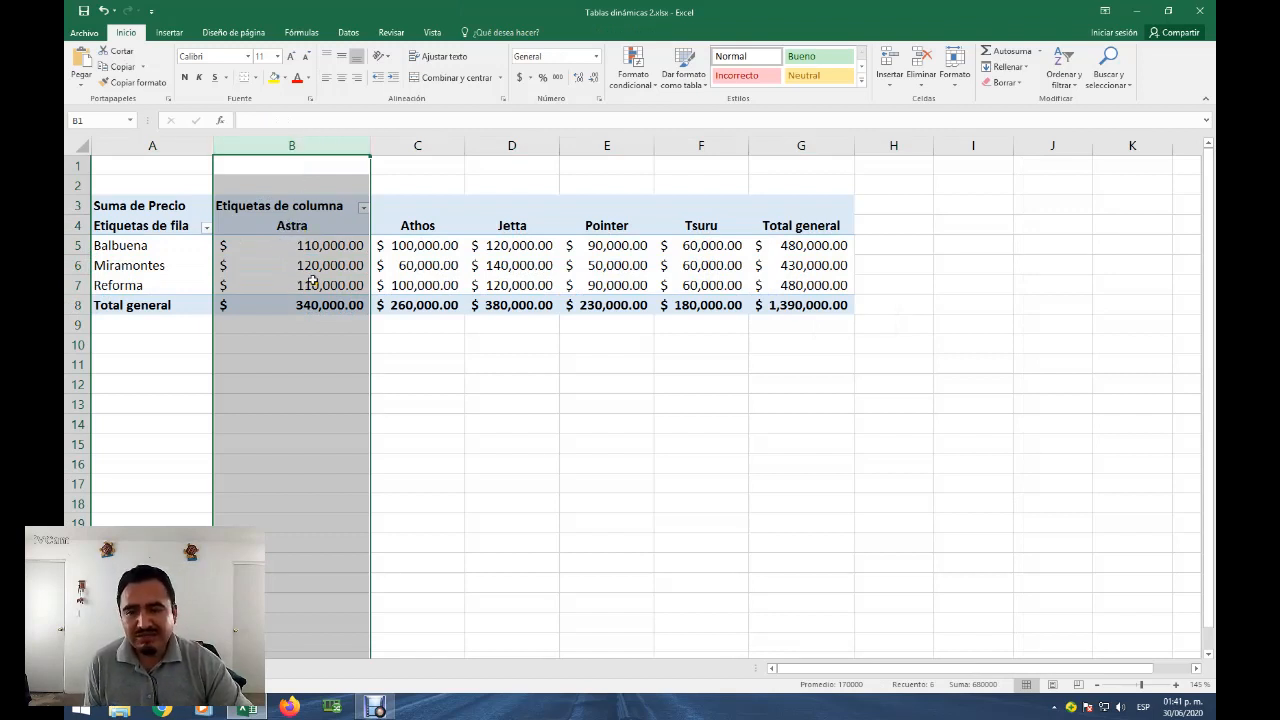
pyautogui.moveTo(301, 306)
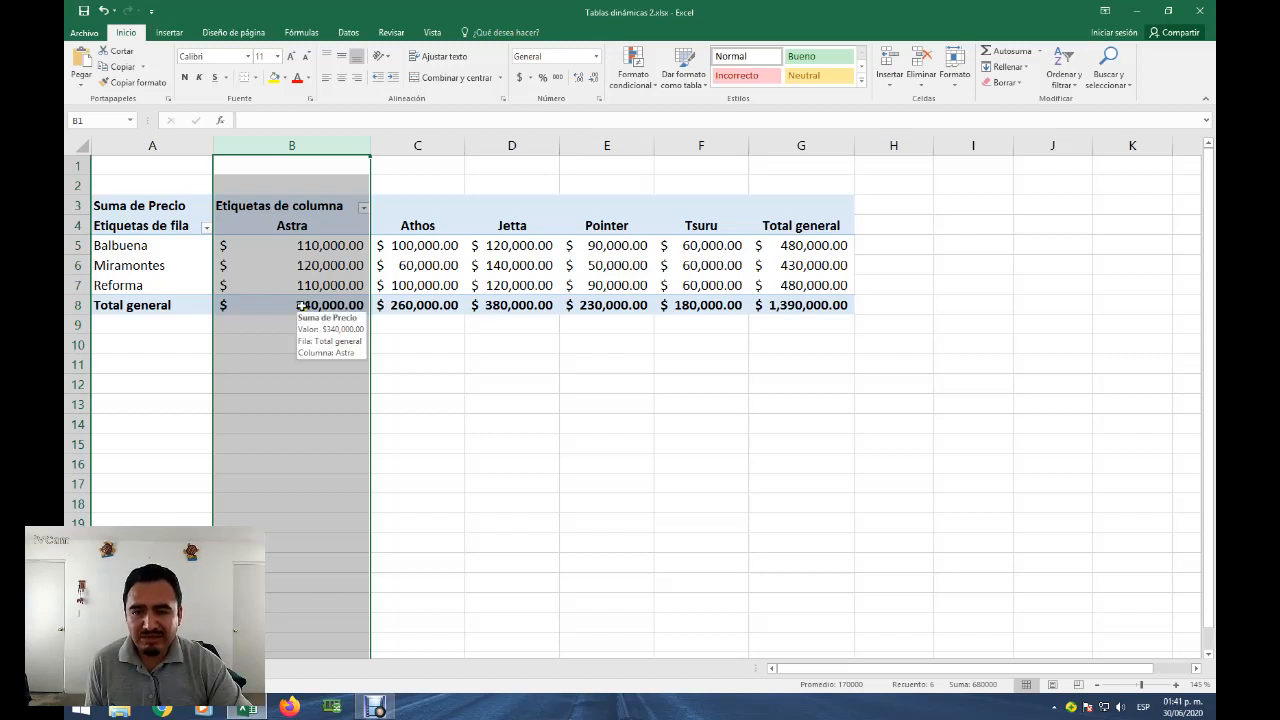
pyautogui.click(422, 147)
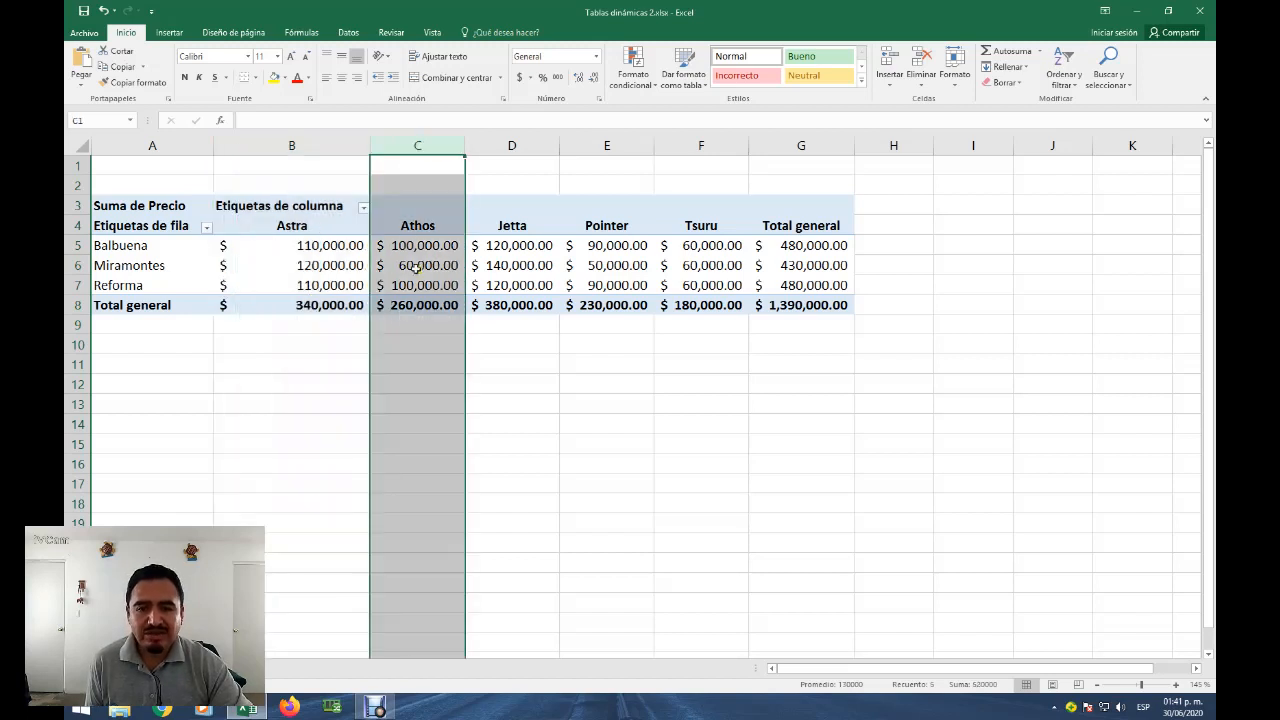
pyautogui.click(427, 306)
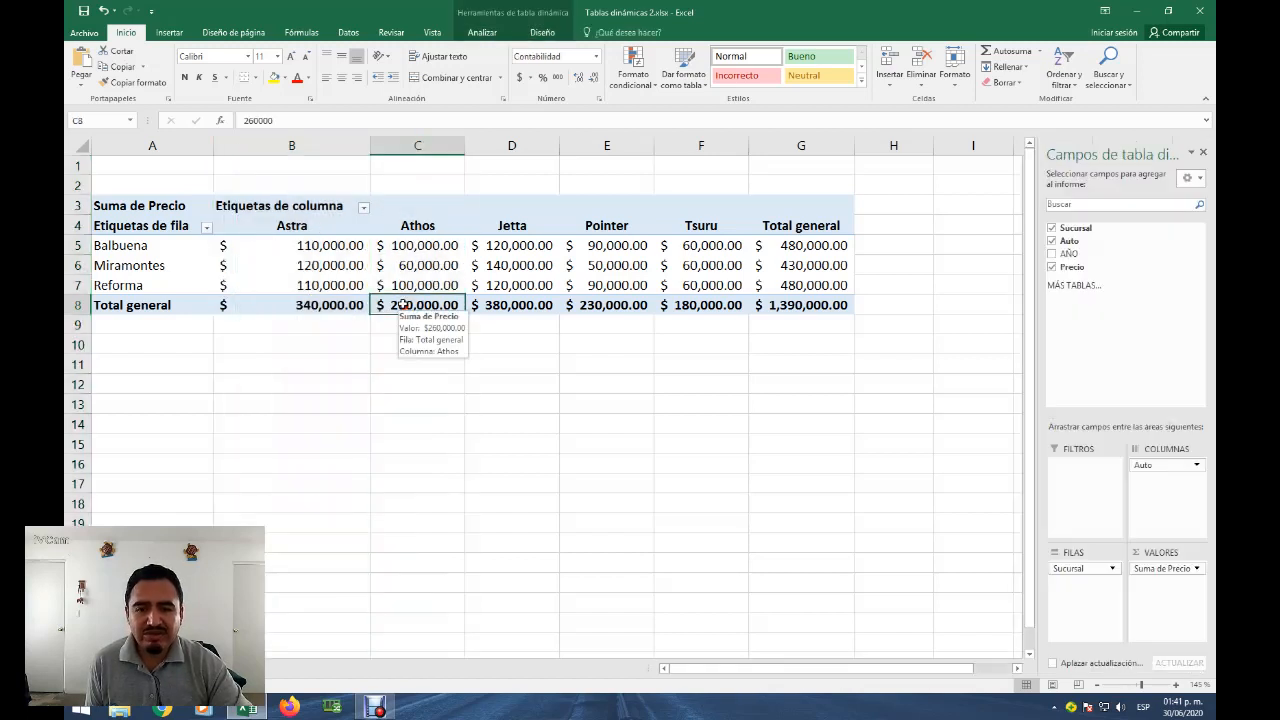
# Examine the Jetta, Pointer and Tsuru columns with their totals, and the overall grand total of the pivot table
pyautogui.click(510, 146)
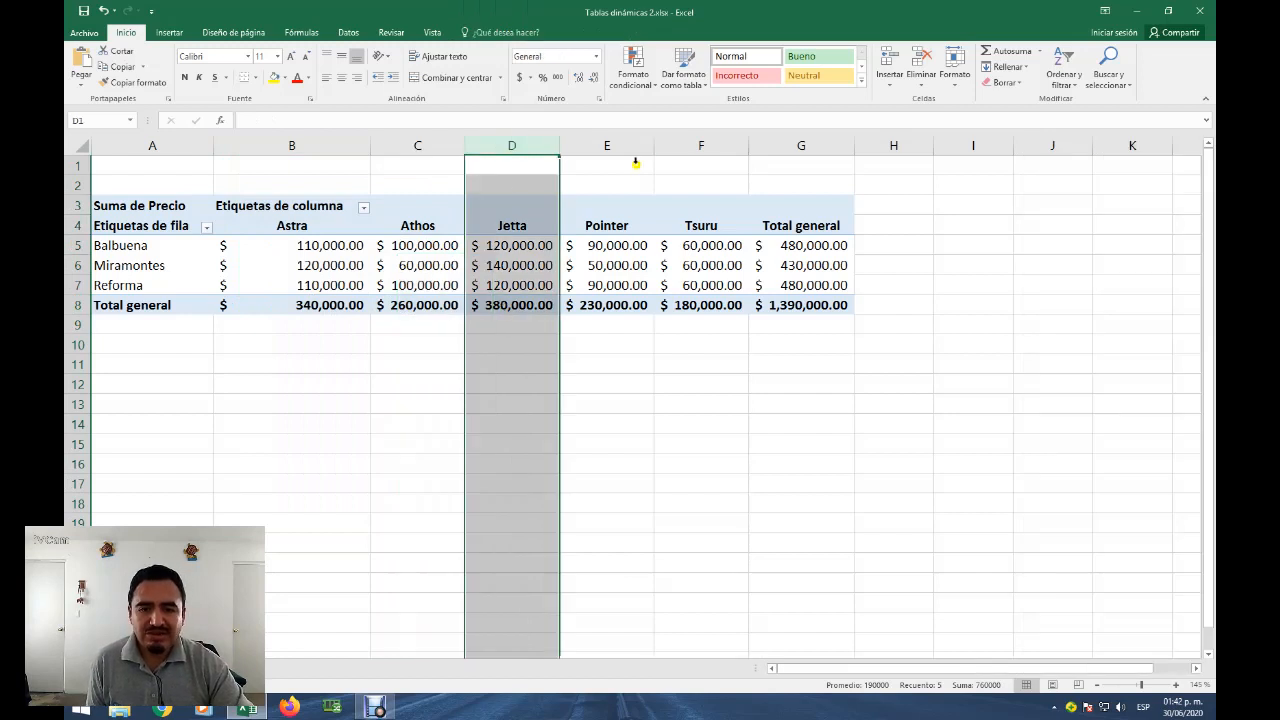
pyautogui.click(606, 148)
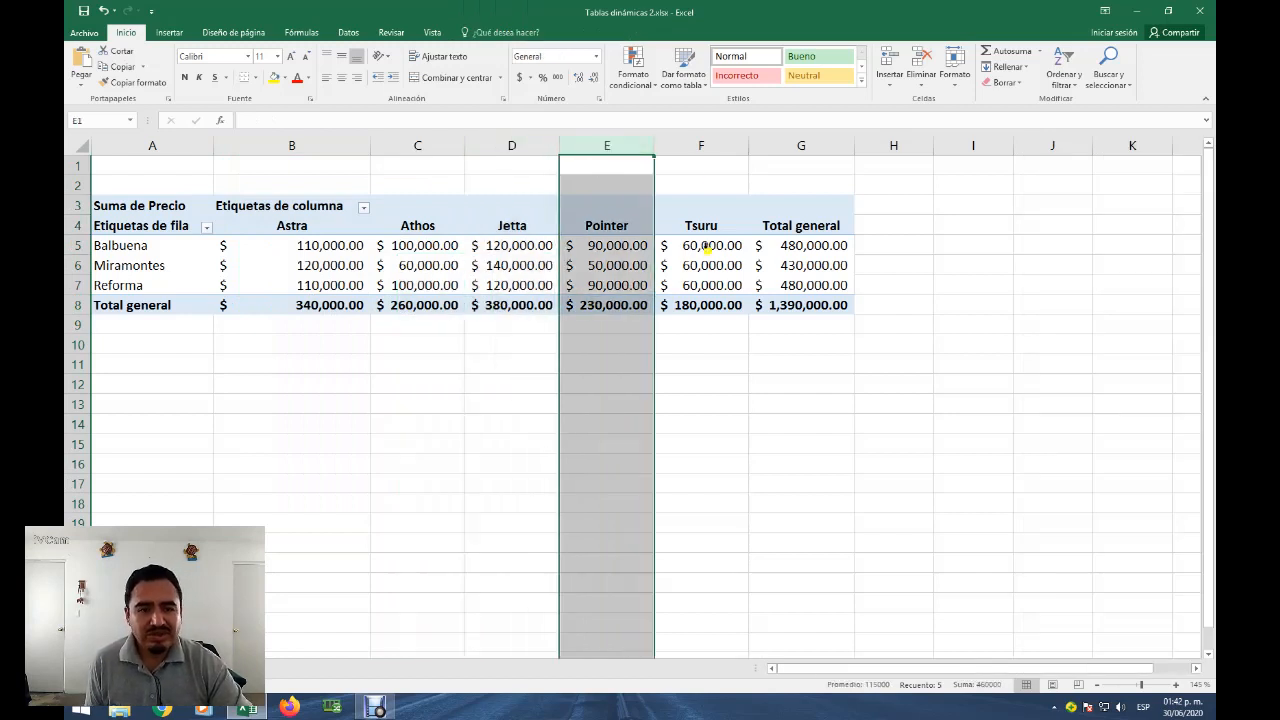
pyautogui.click(701, 147)
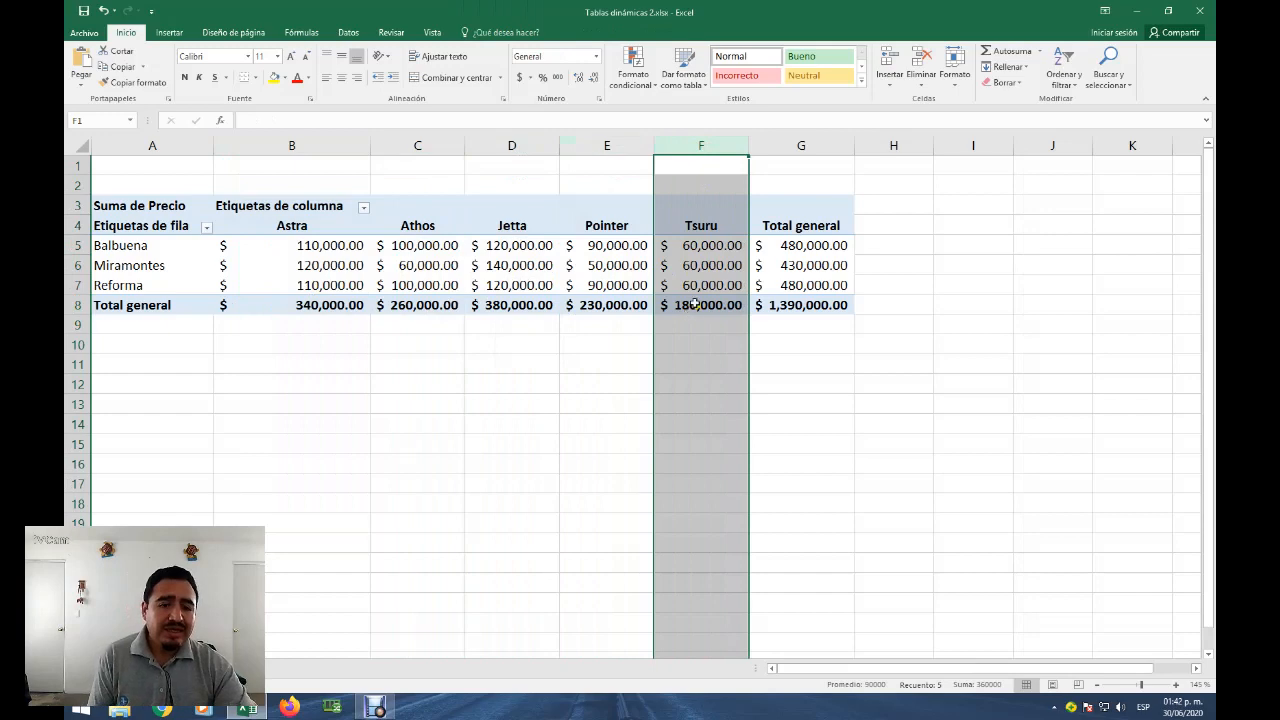
pyautogui.moveTo(694, 305)
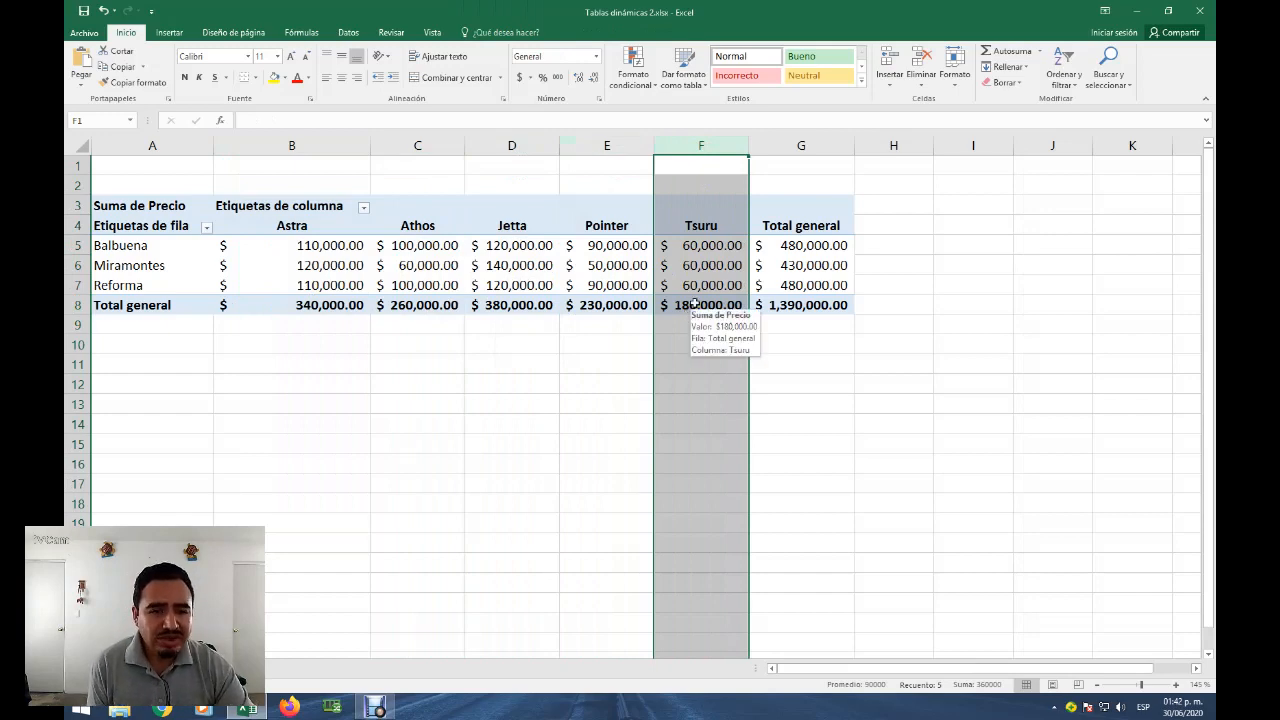
pyautogui.click(815, 304)
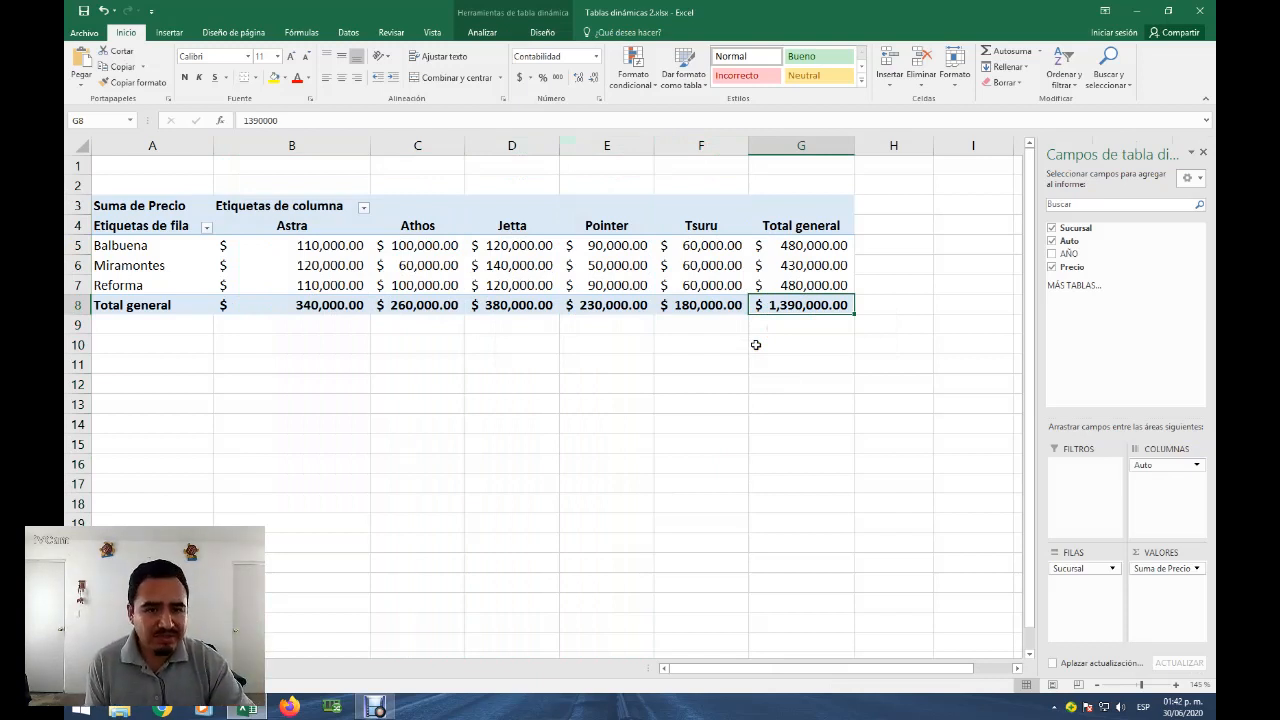
pyautogui.click(561, 278)
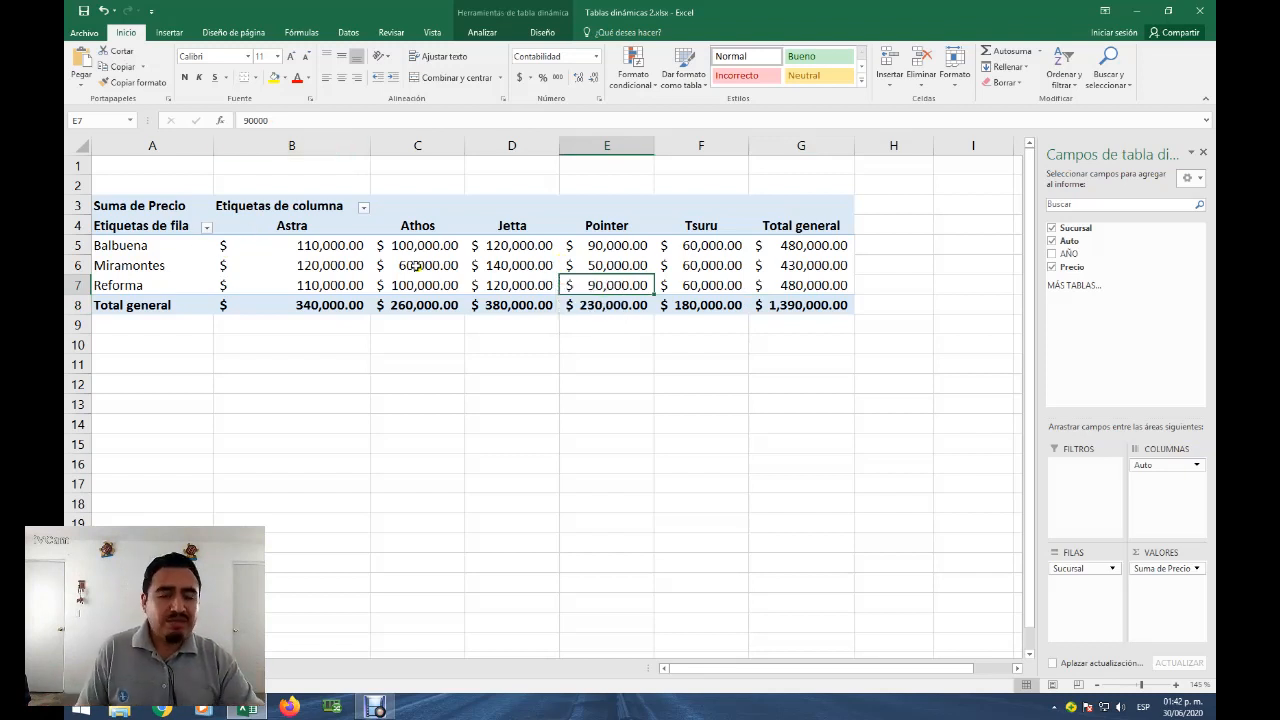
pyautogui.click(512, 266)
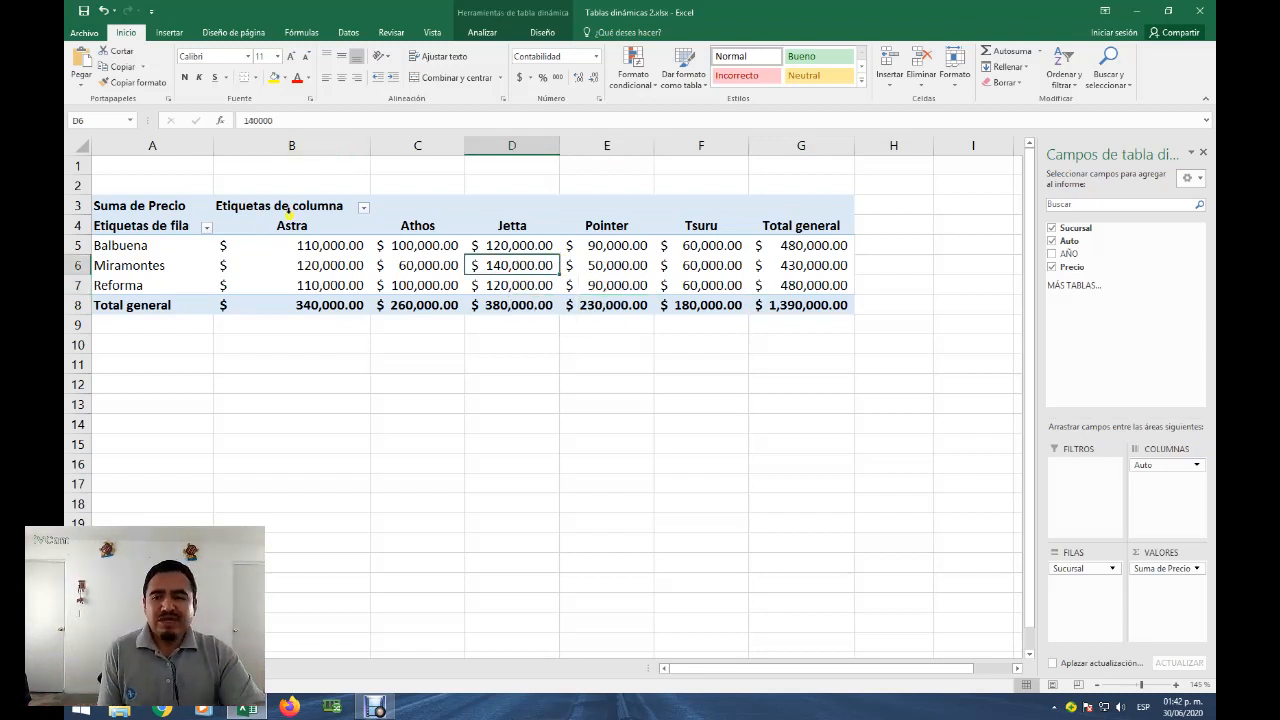
# Filter the pivot table's column labels to show only the Tsuru car
pyautogui.click(312, 205)
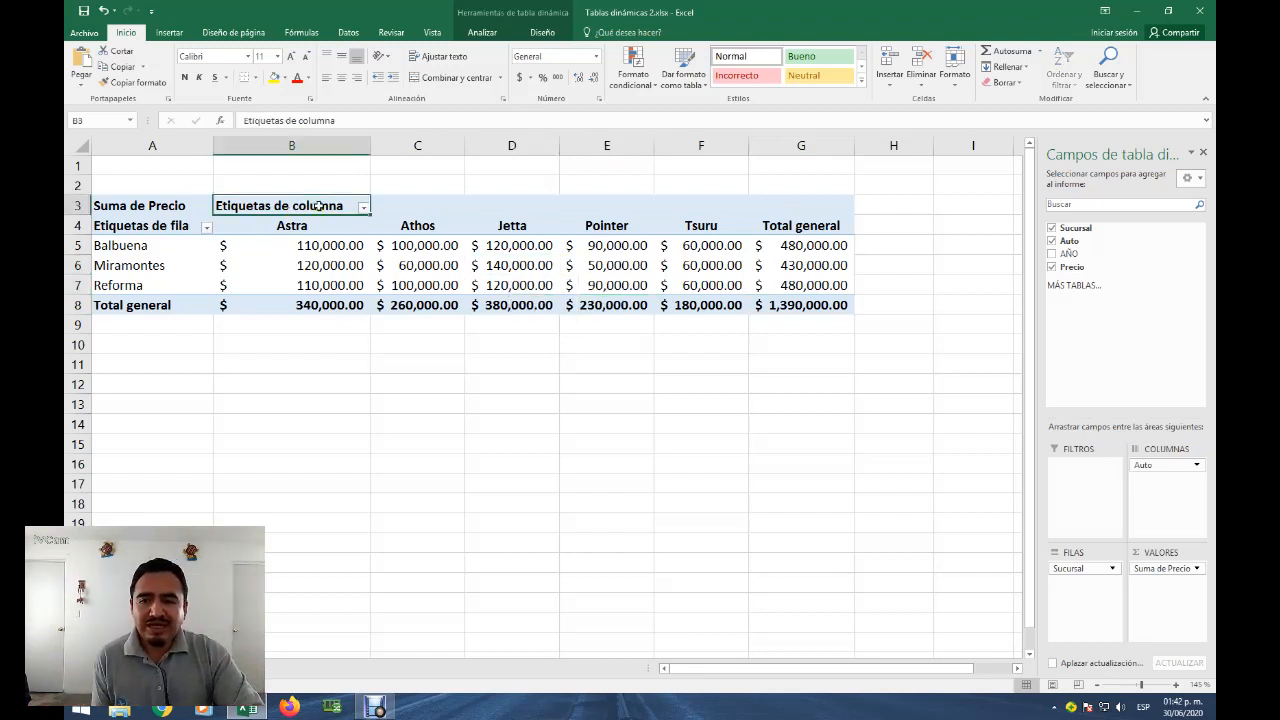
pyautogui.click(178, 225)
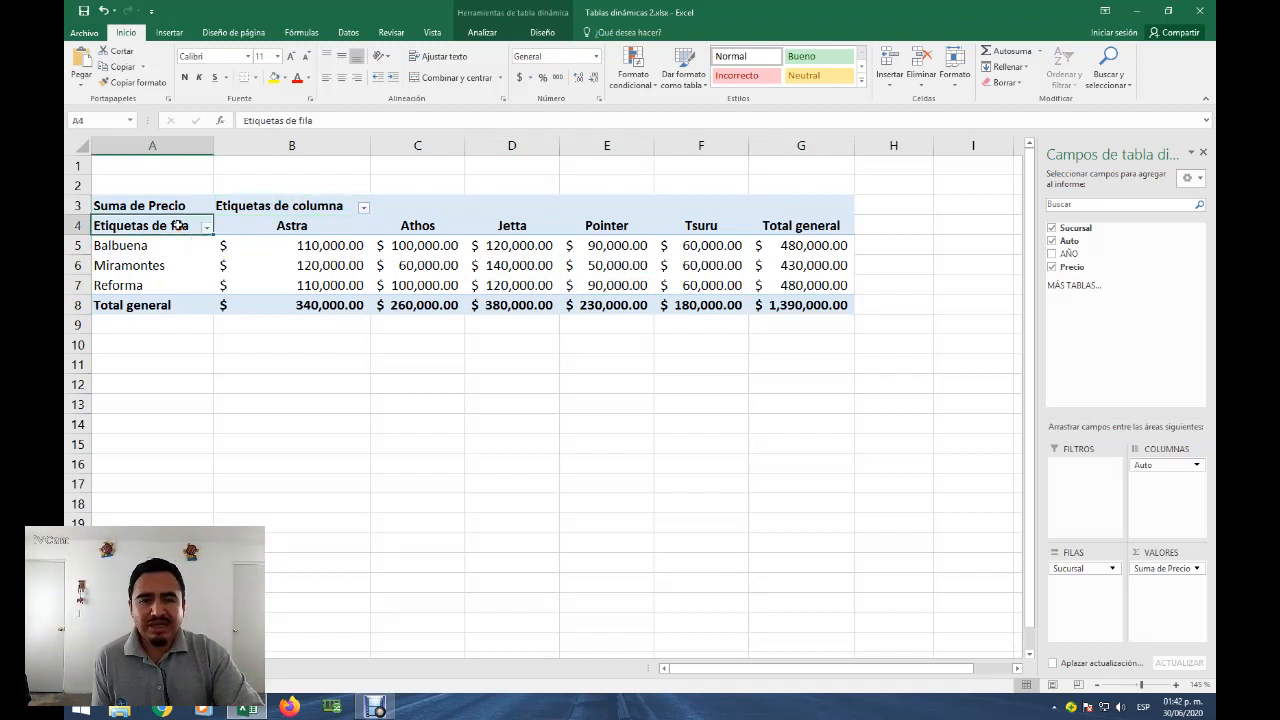
pyautogui.click(312, 205)
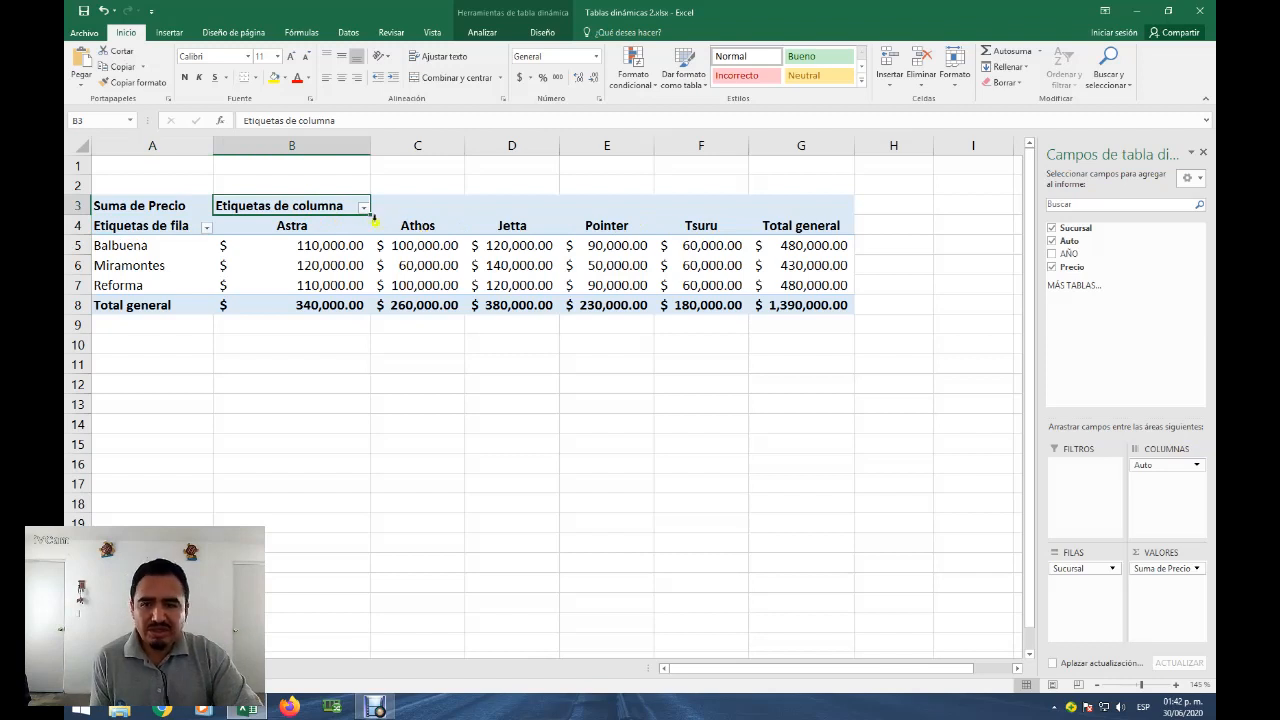
pyautogui.click(365, 207)
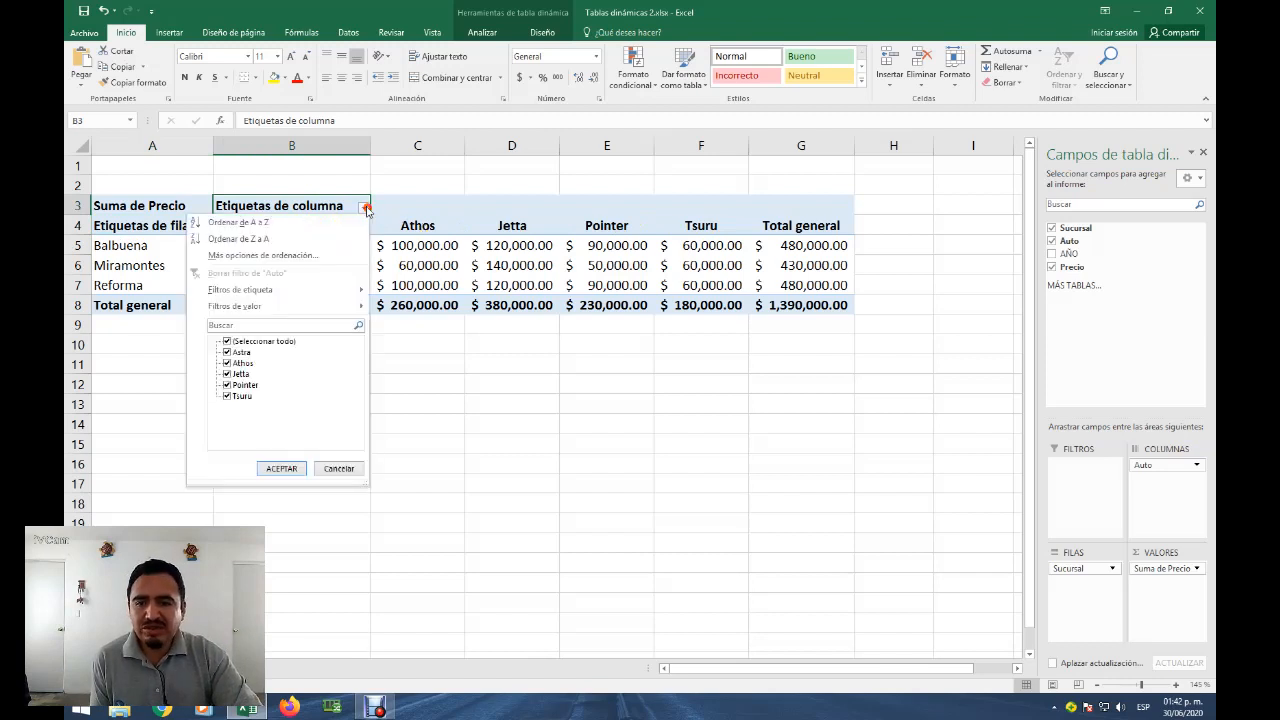
pyautogui.click(225, 341)
pyautogui.click(242, 397)
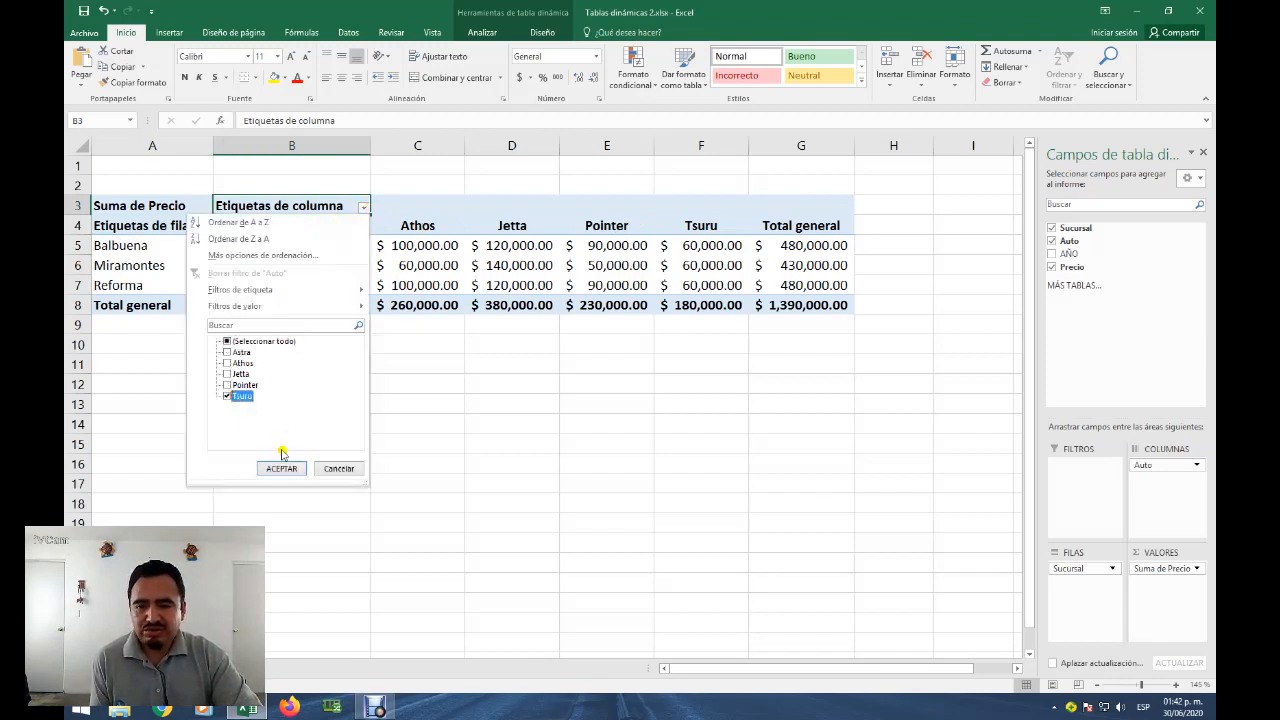
pyautogui.click(279, 467)
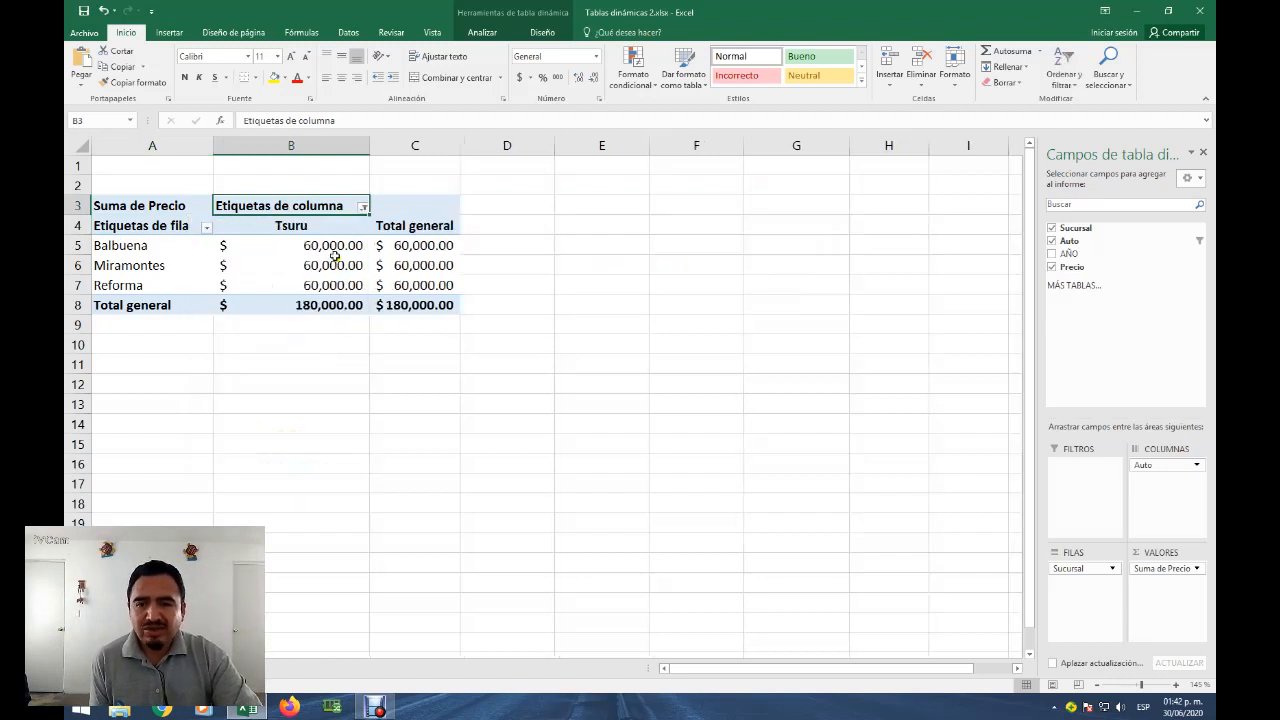
pyautogui.click(333, 260)
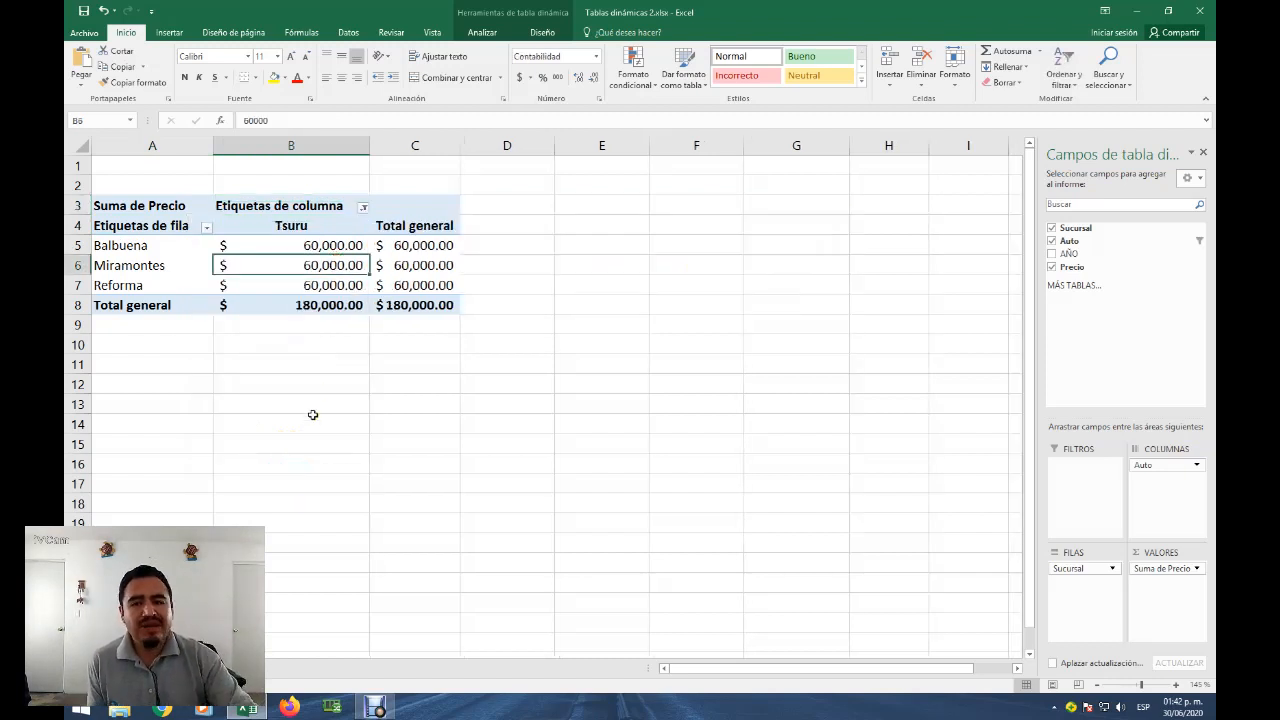
# Switch the column label filter from Tsuru to Jetta and examine its price for each branch
pyautogui.click(363, 207)
pyautogui.click(226, 396)
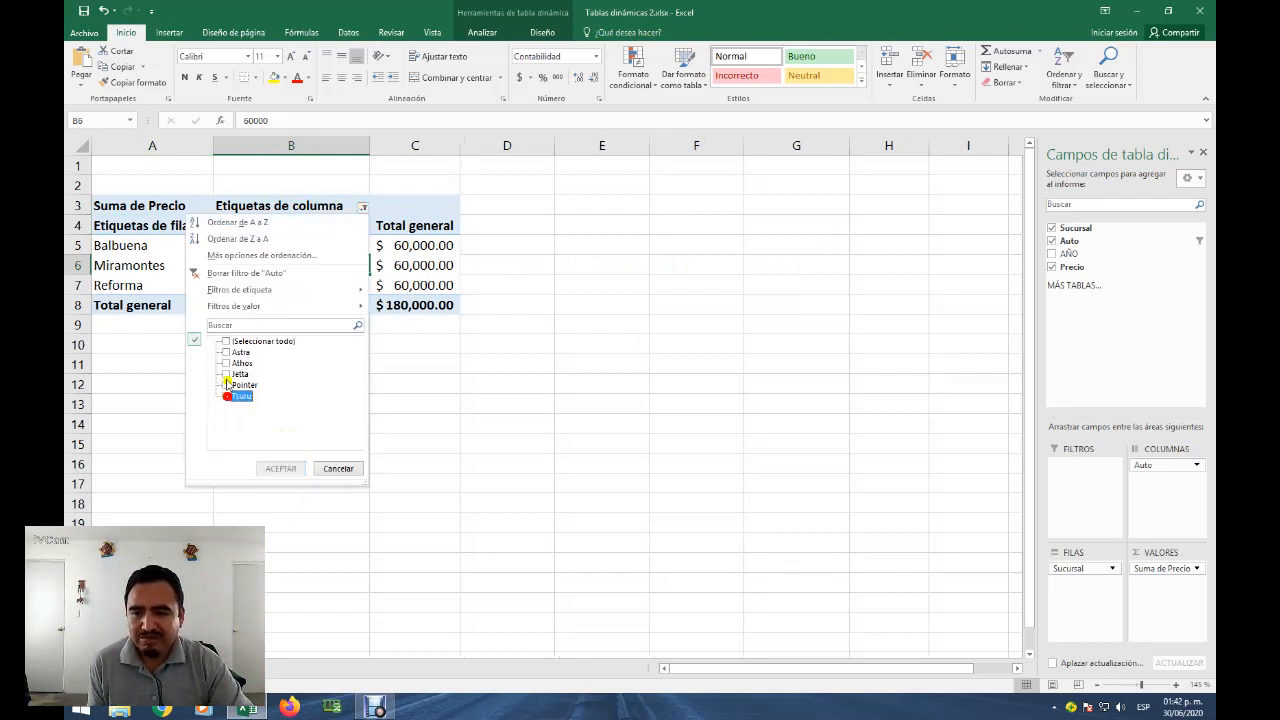
pyautogui.click(227, 374)
pyautogui.click(281, 467)
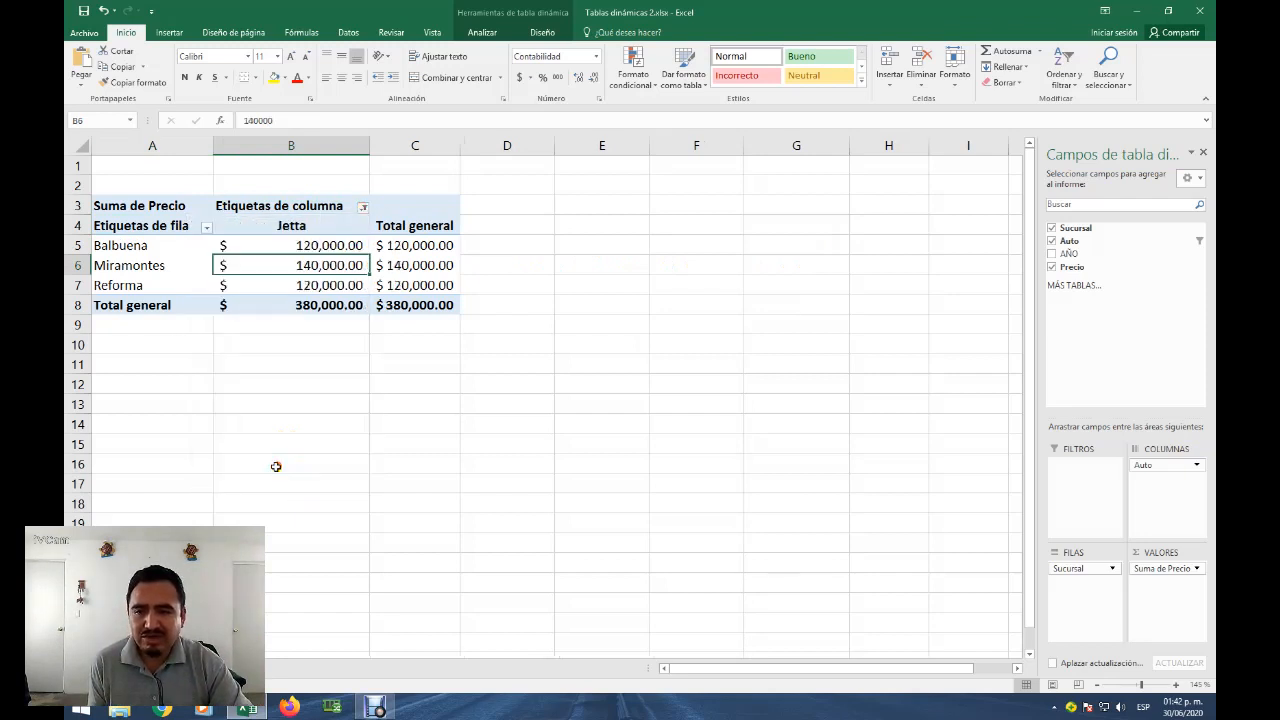
pyautogui.click(378, 270)
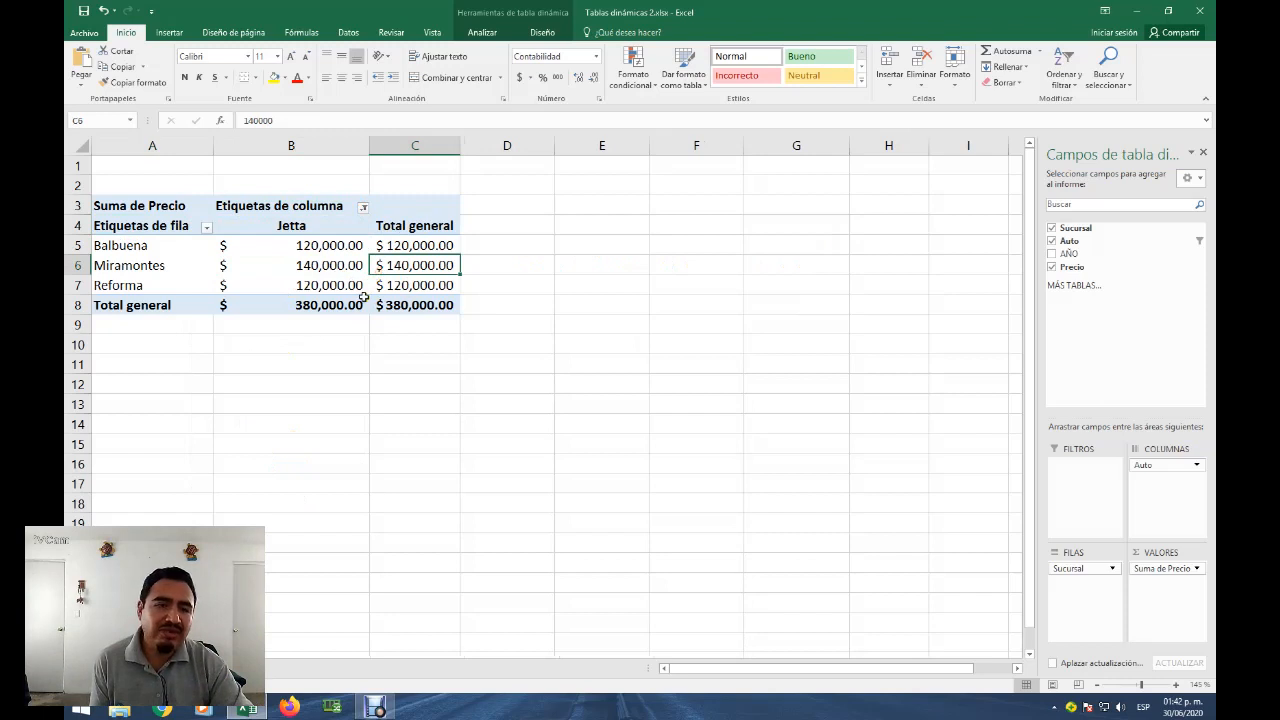
pyautogui.click(333, 280)
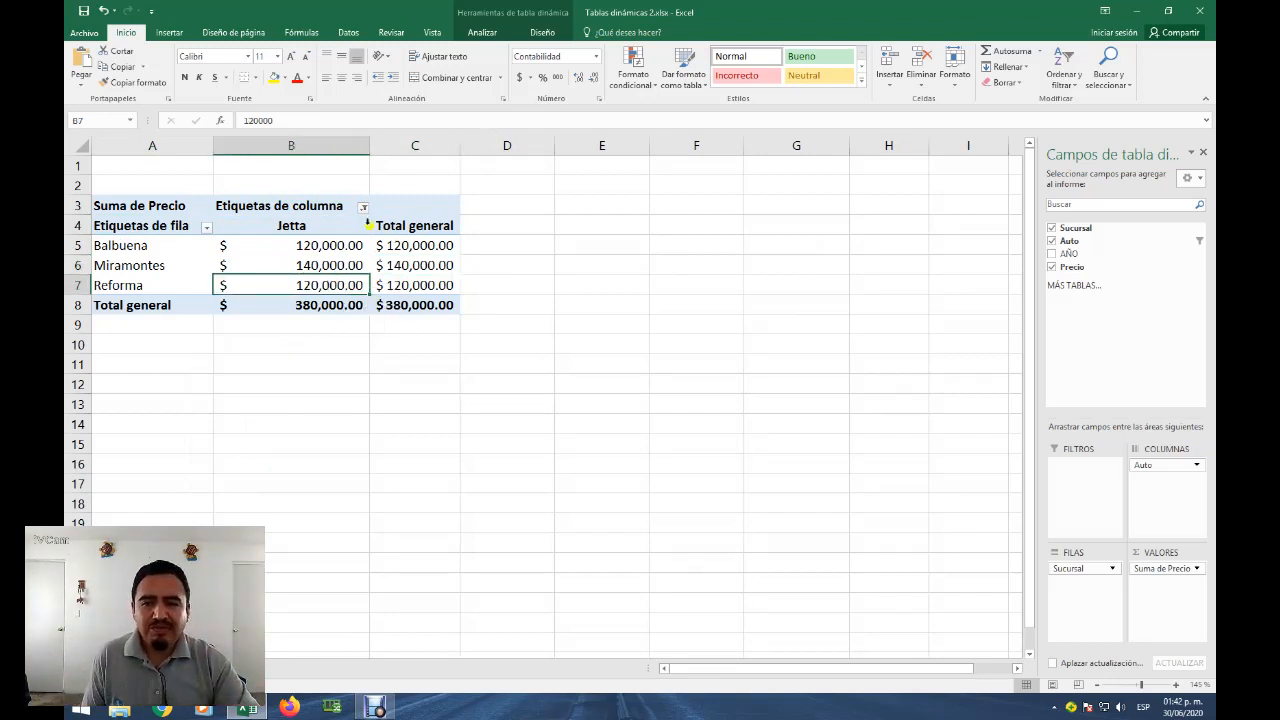
# Show all cars again in the pivot table's column labels
pyautogui.click(363, 207)
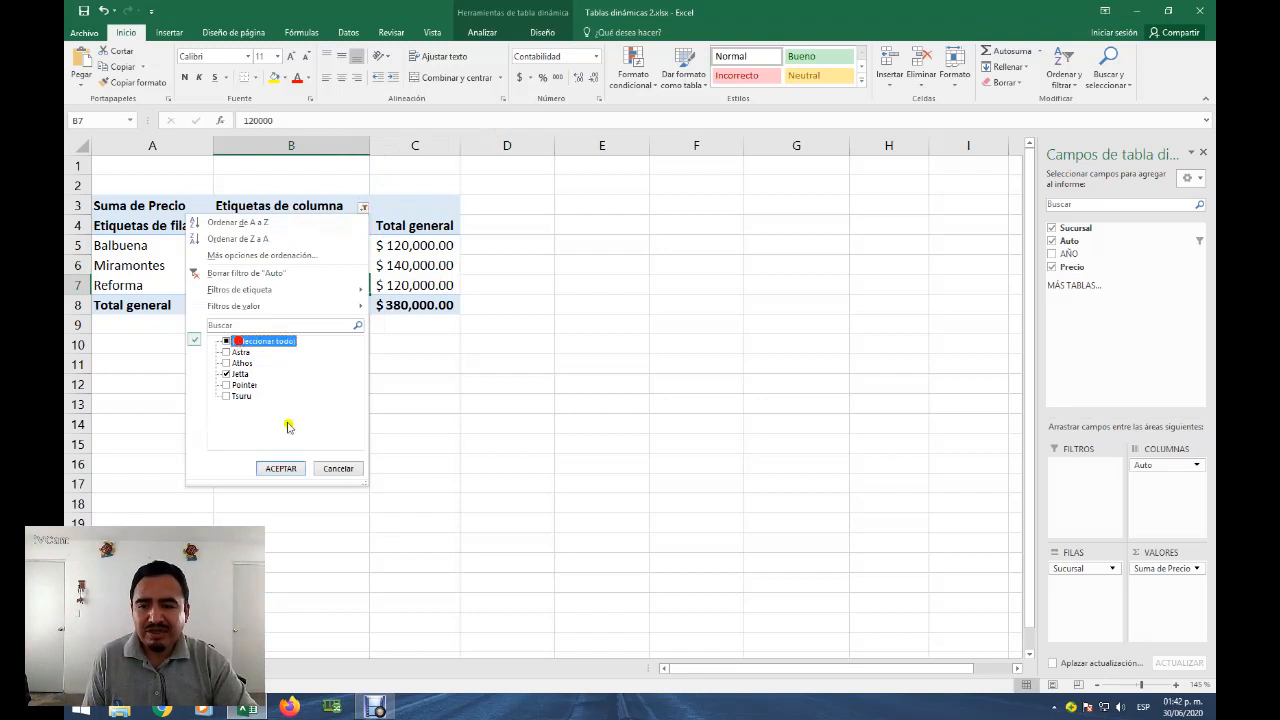
pyautogui.click(226, 344)
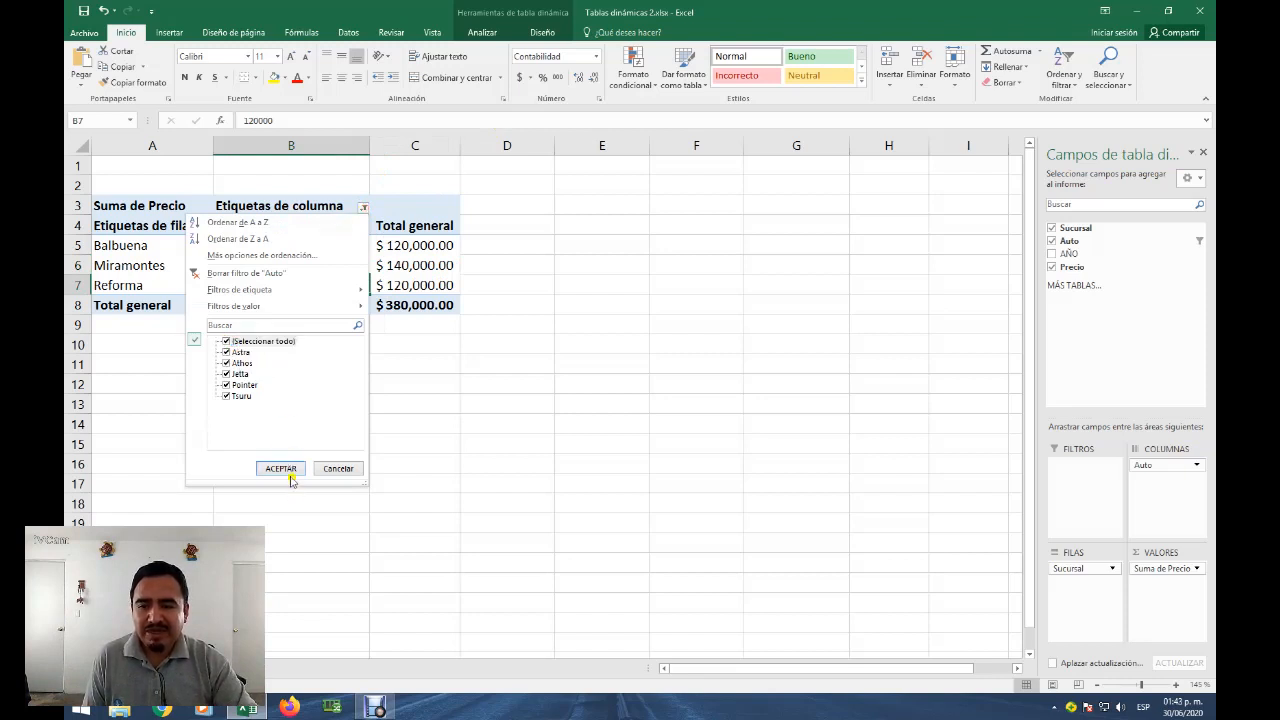
pyautogui.click(284, 467)
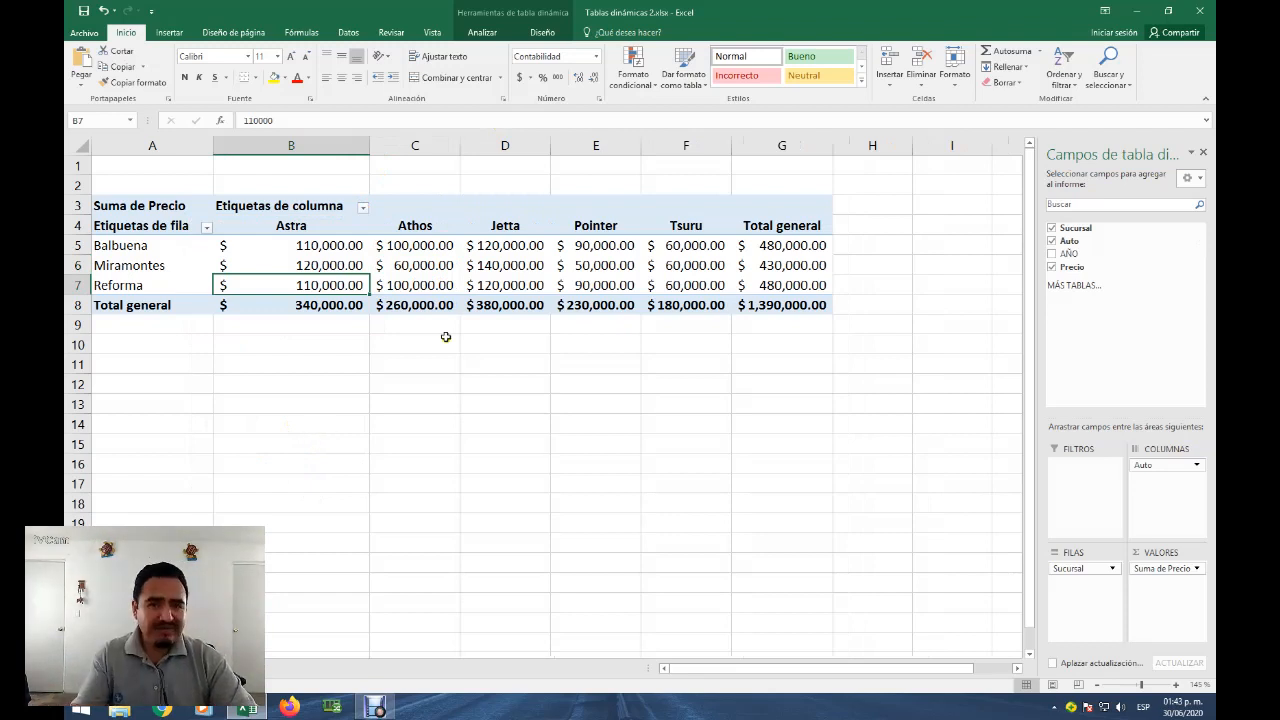
pyautogui.click(447, 284)
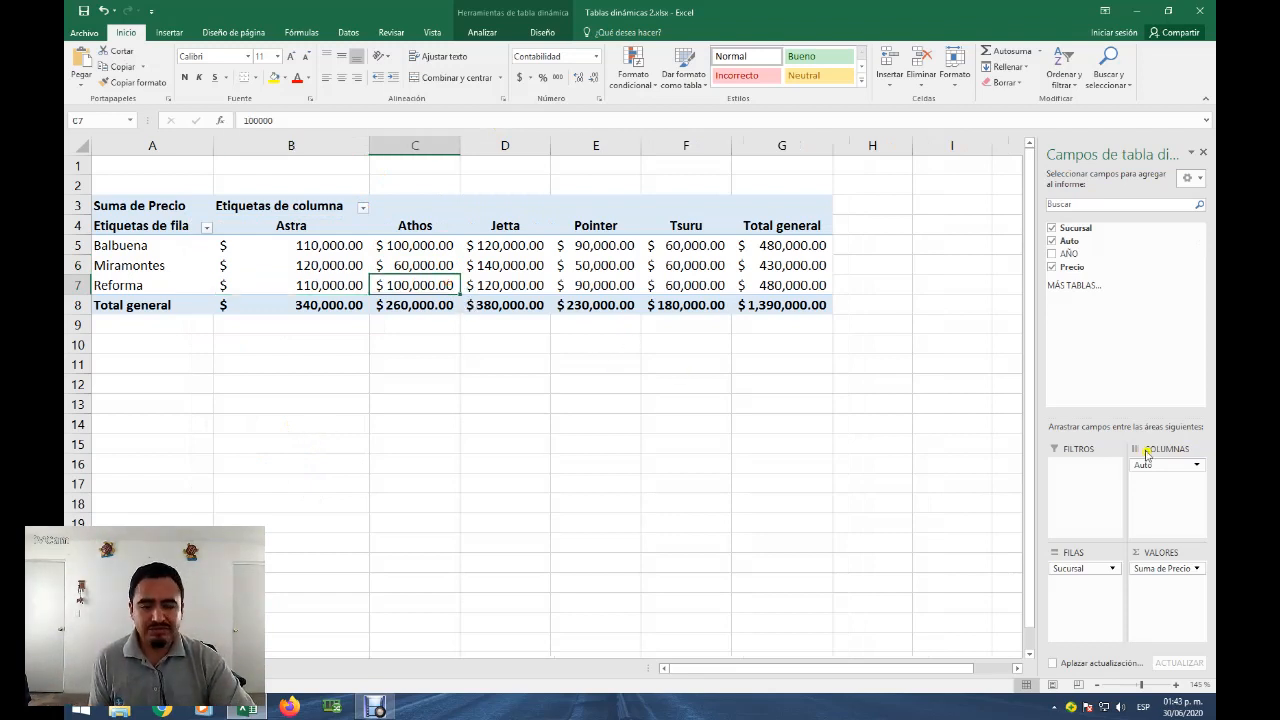
# Replace the Auto field with AÑO as the pivot table's column field
pyautogui.click(1178, 465)
pyautogui.click(885, 485)
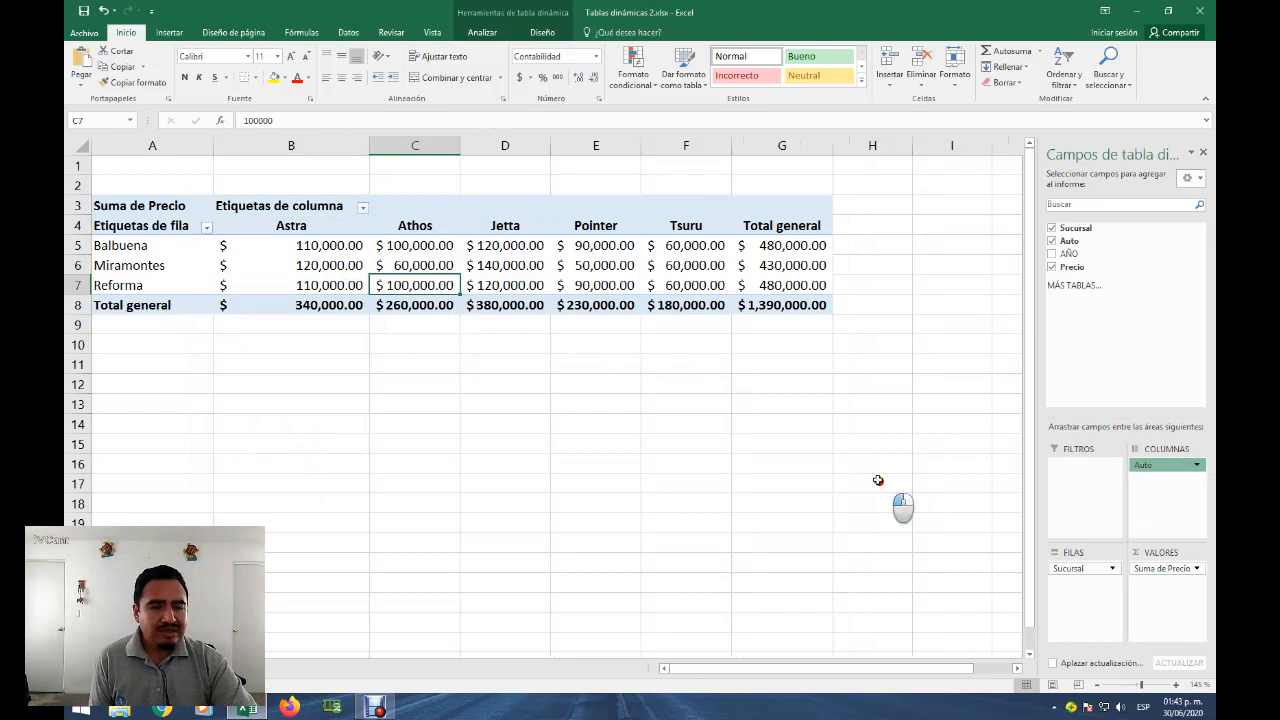
pyautogui.click(717, 287)
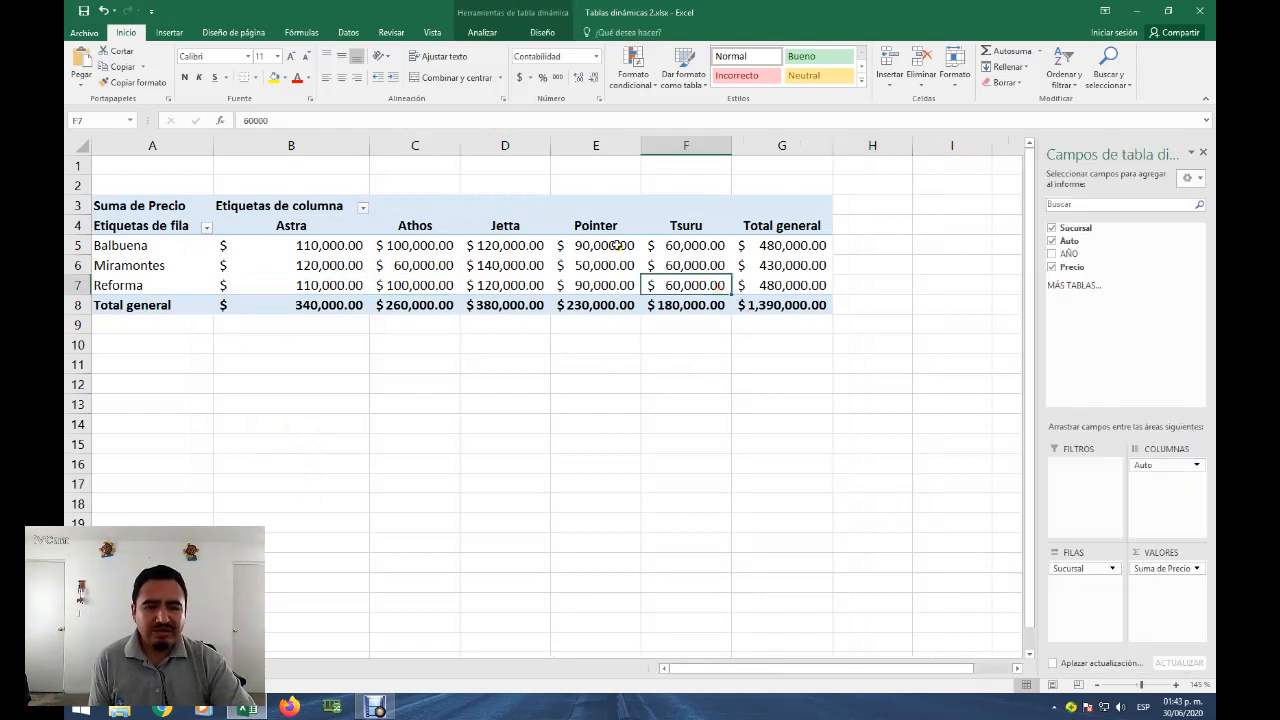
pyautogui.click(1162, 466)
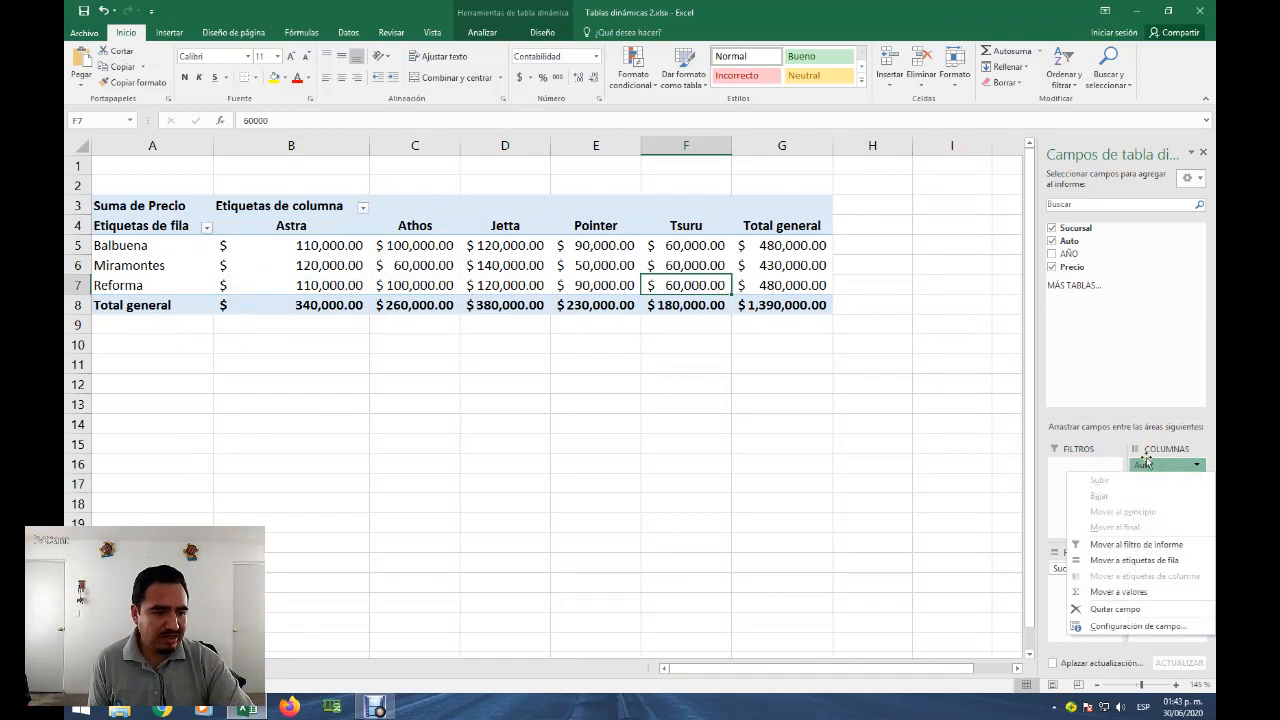
pyautogui.moveTo(1148, 466); pyautogui.dragTo(1082, 308)
pyautogui.click(202, 212)
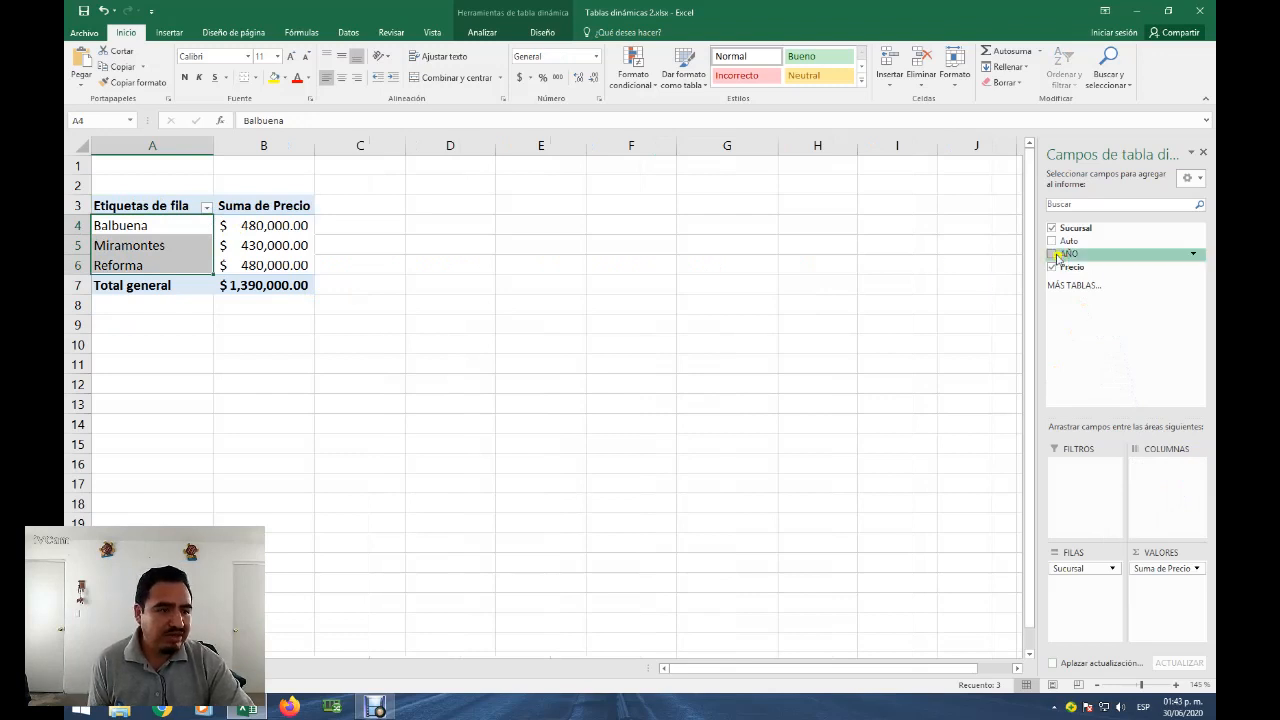
pyautogui.moveTo(1063, 253); pyautogui.dragTo(1157, 471)
pyautogui.click(338, 250)
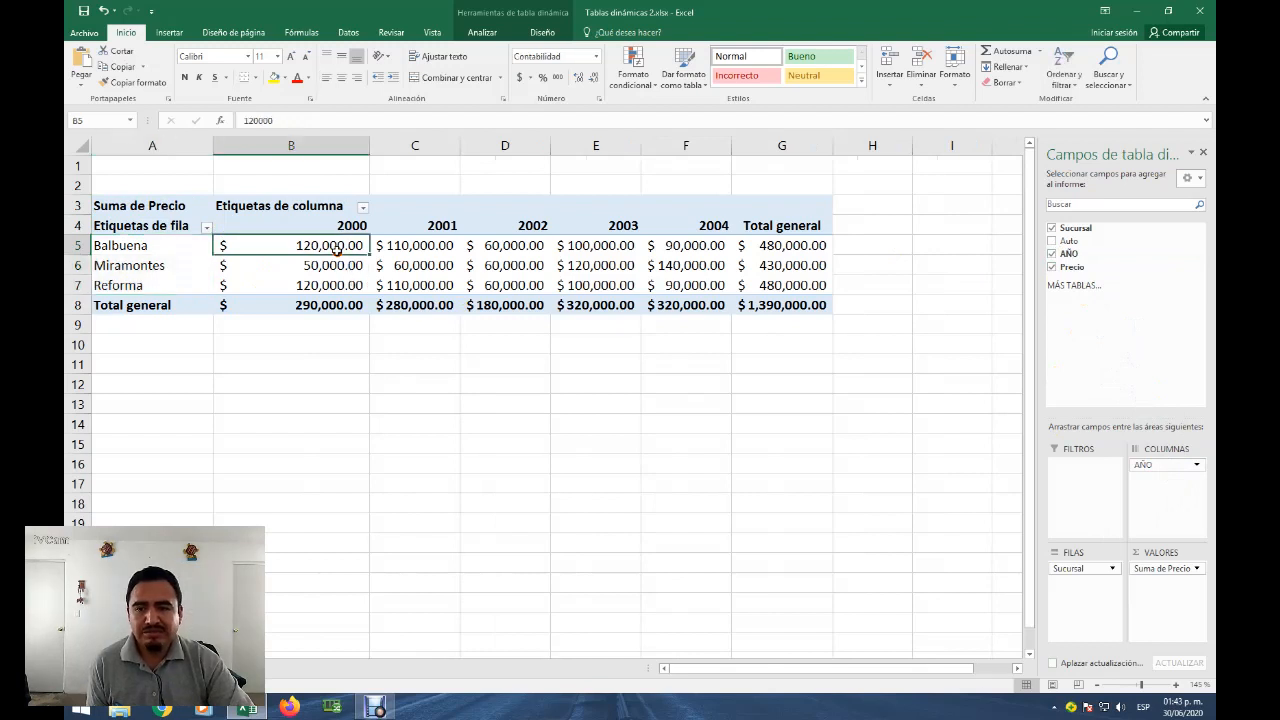
# Remove the Suma de Precio value and the AÑO column field from the pivot table, leaving only Sucursal in the rows
pyautogui.moveTo(1163, 566); pyautogui.dragTo(1072, 284)
pyautogui.click(329, 288)
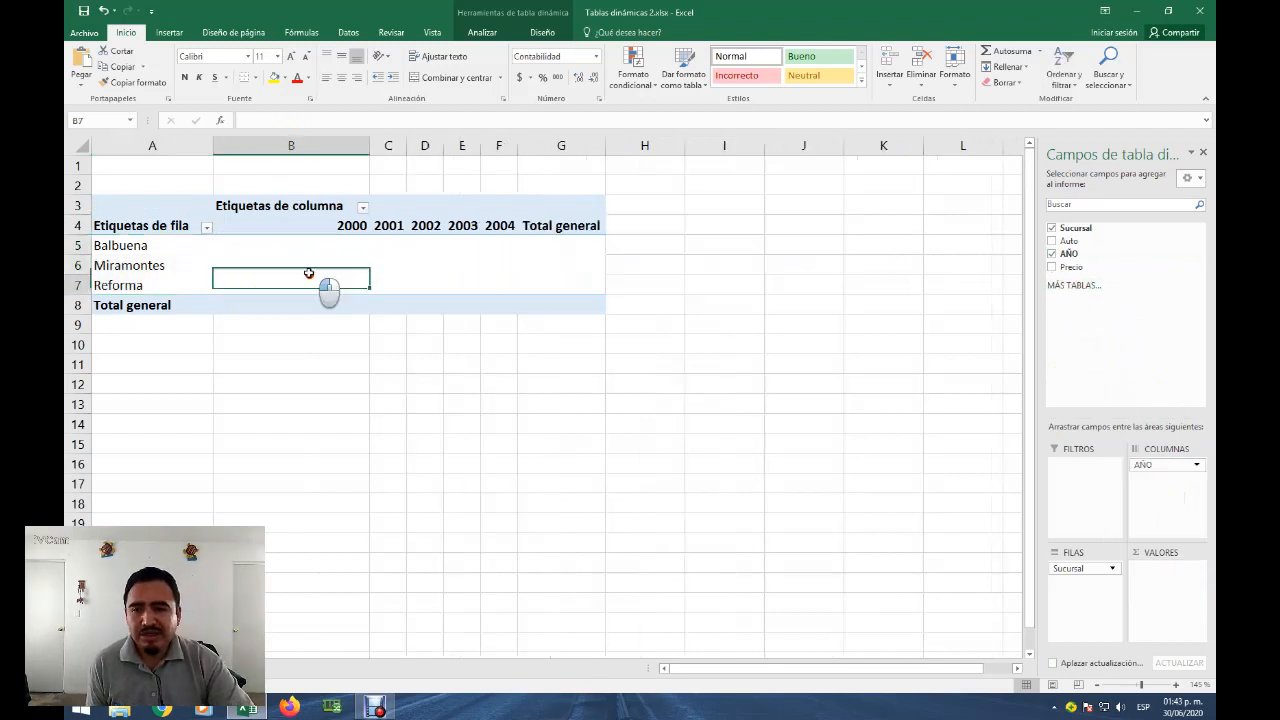
pyautogui.click(311, 269)
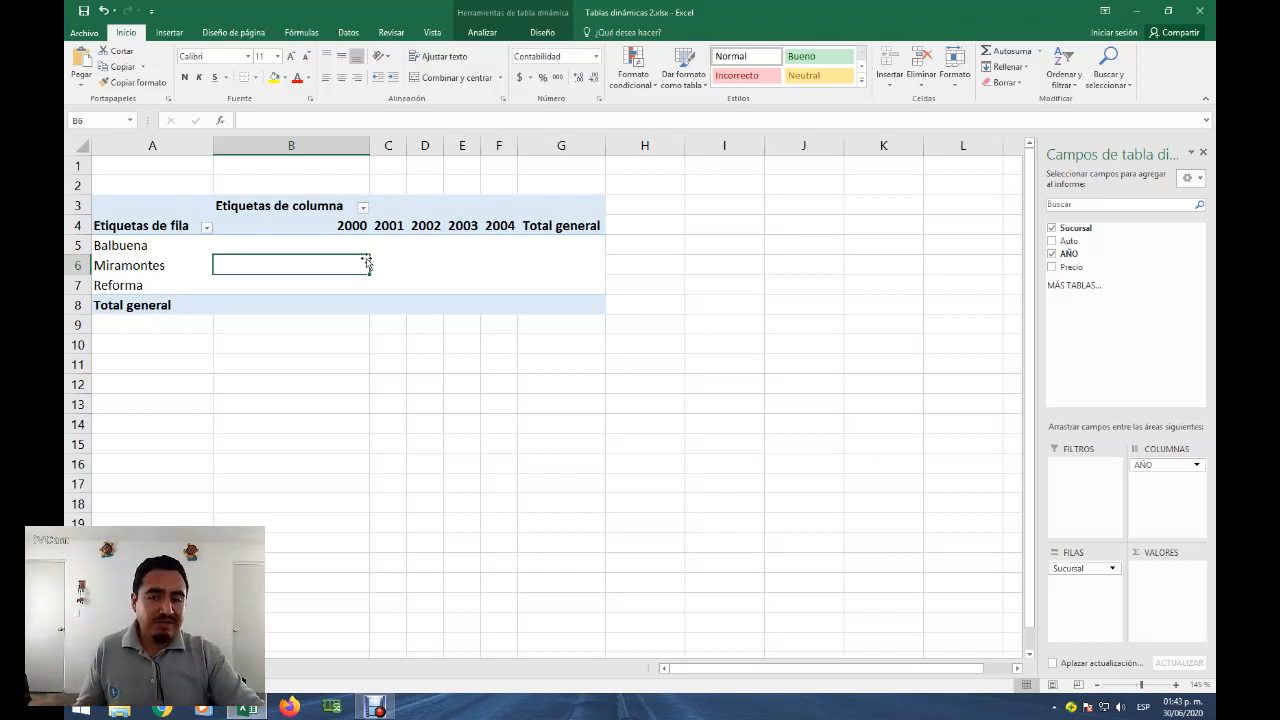
pyautogui.click(296, 332)
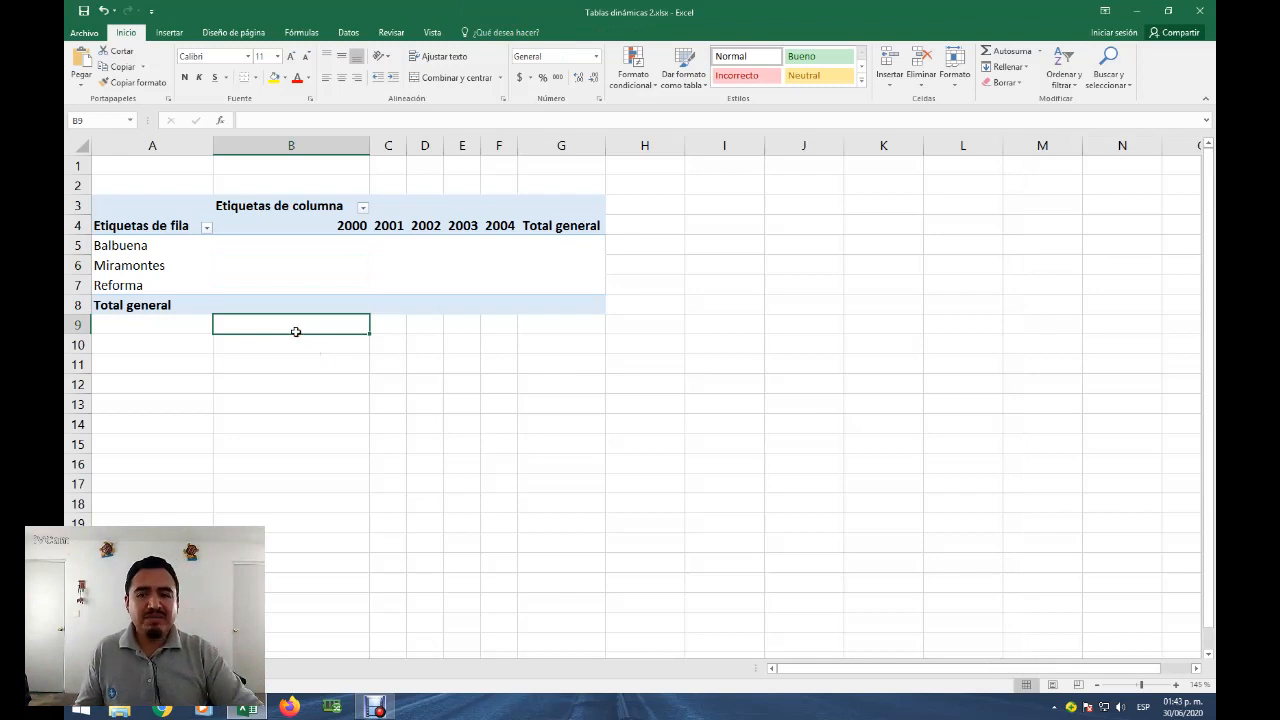
pyautogui.click(298, 276)
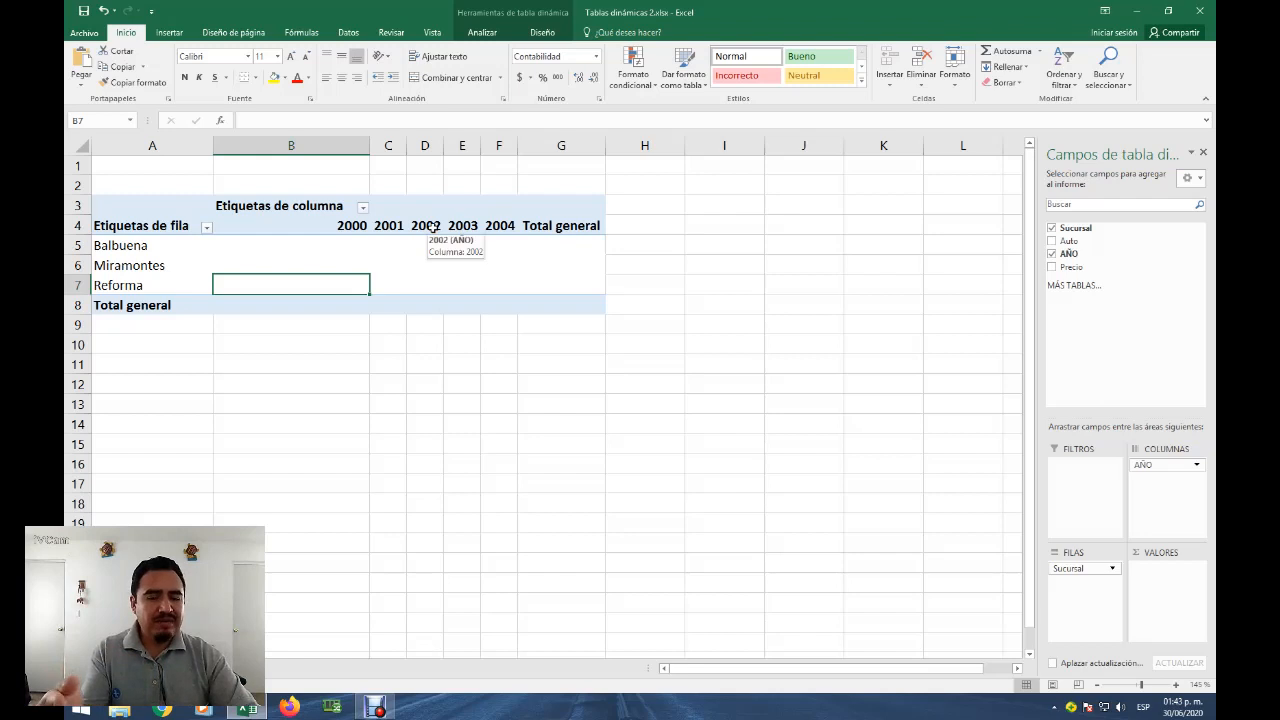
pyautogui.moveTo(1143, 465); pyautogui.dragTo(1085, 282)
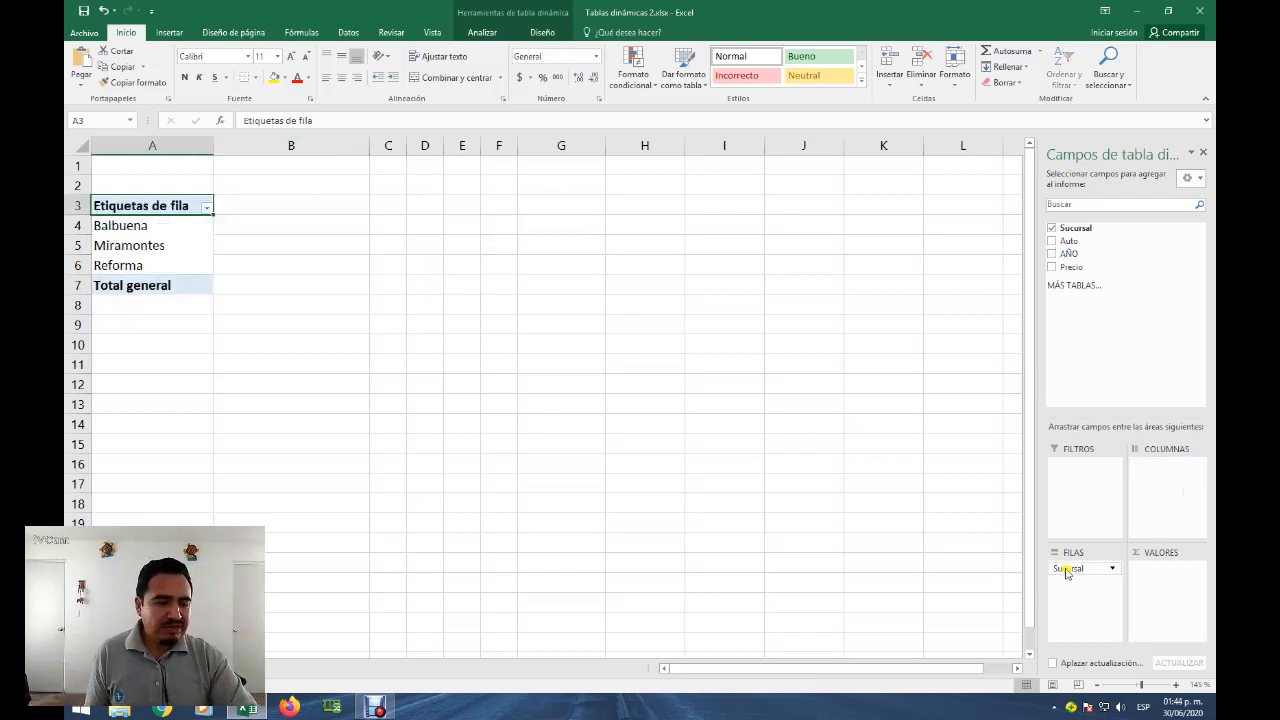
# Rebuild the pivot table with Sucursal as columns, Auto as rows and Suma de Precio as values
pyautogui.moveTo(1075, 570); pyautogui.dragTo(1170, 510)
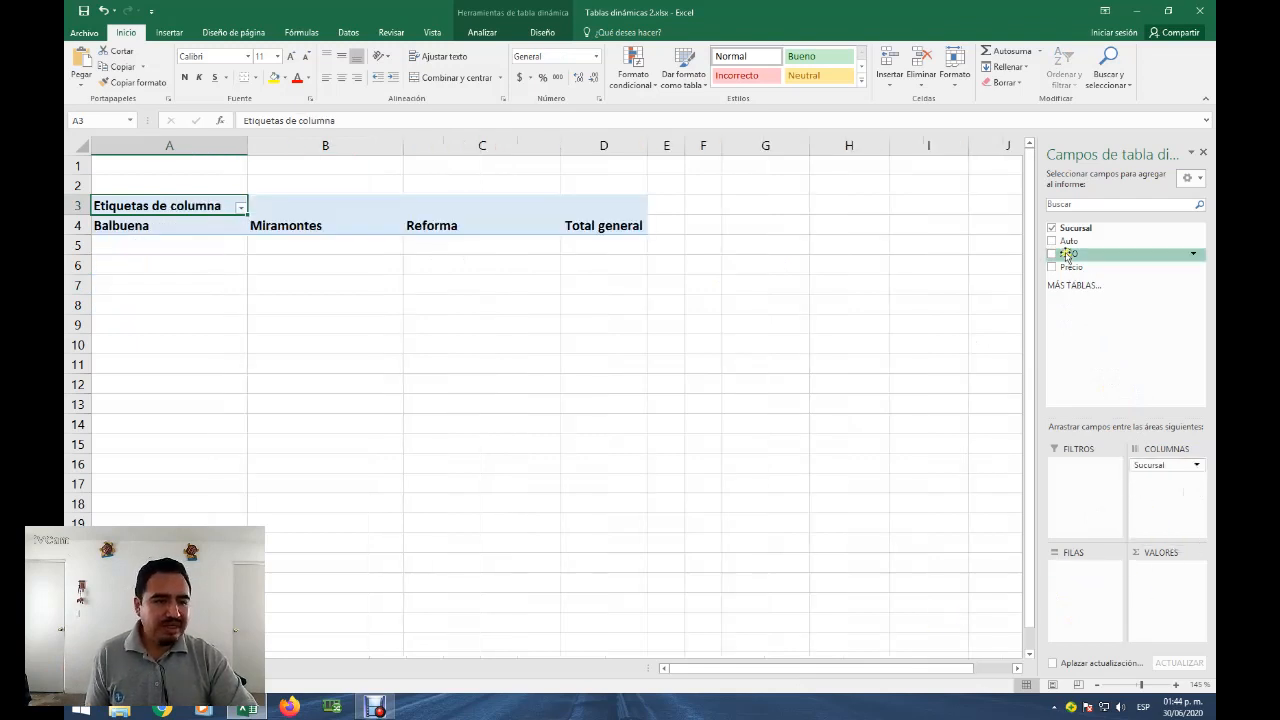
pyautogui.moveTo(1066, 242); pyautogui.dragTo(1080, 590)
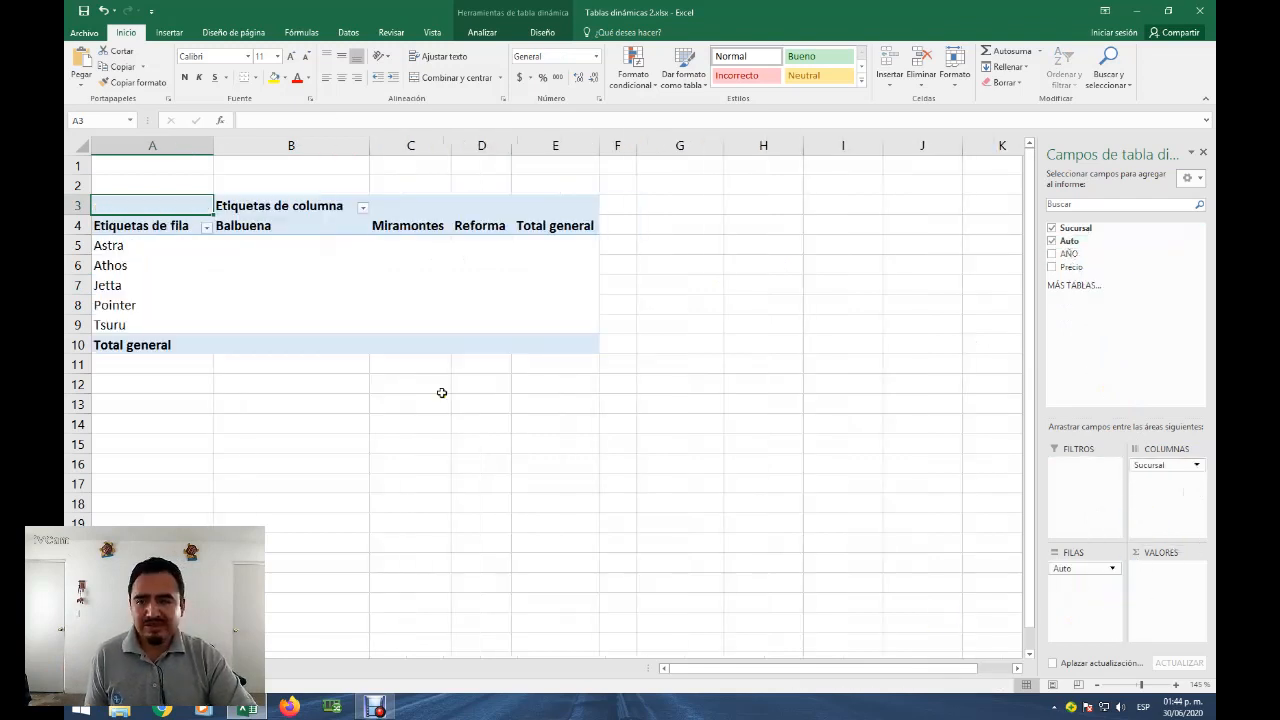
pyautogui.click(410, 285)
pyautogui.moveTo(1072, 267); pyautogui.dragTo(1162, 575)
pyautogui.click(401, 320)
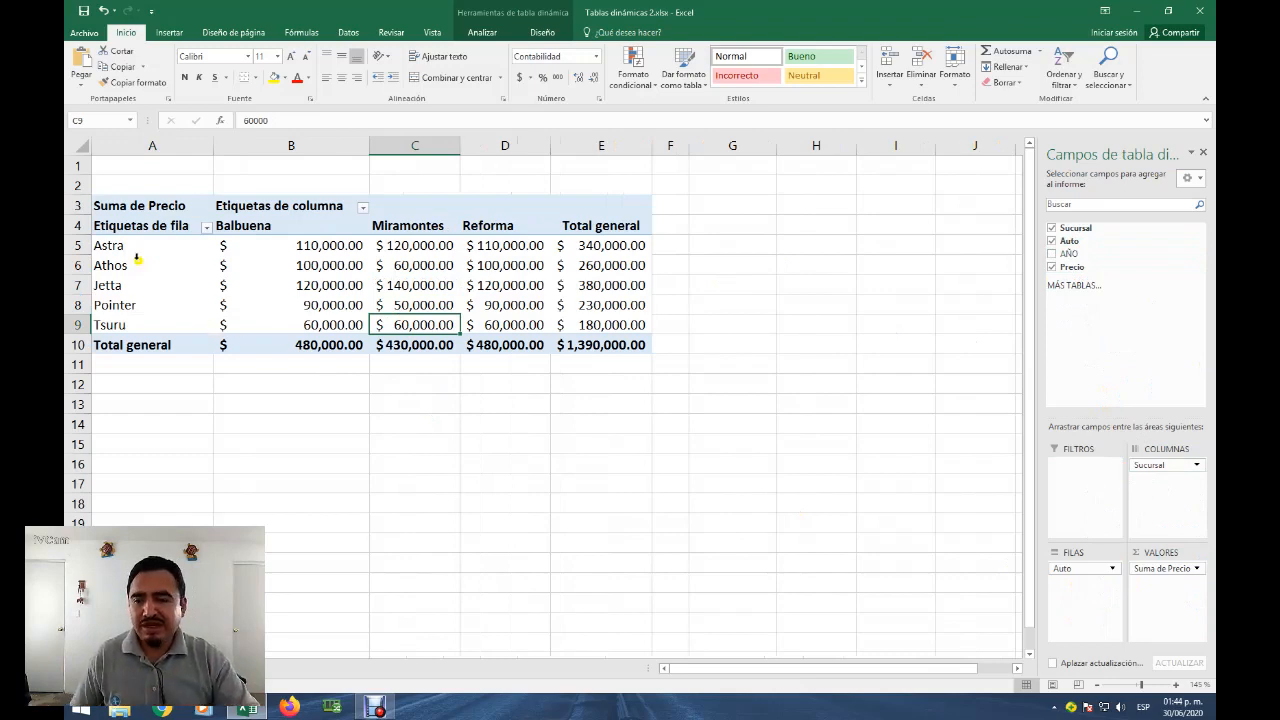
# Examine the Astra row's summed prices across the Balbuena, Miramontes and Reforma branches
pyautogui.click(80, 245)
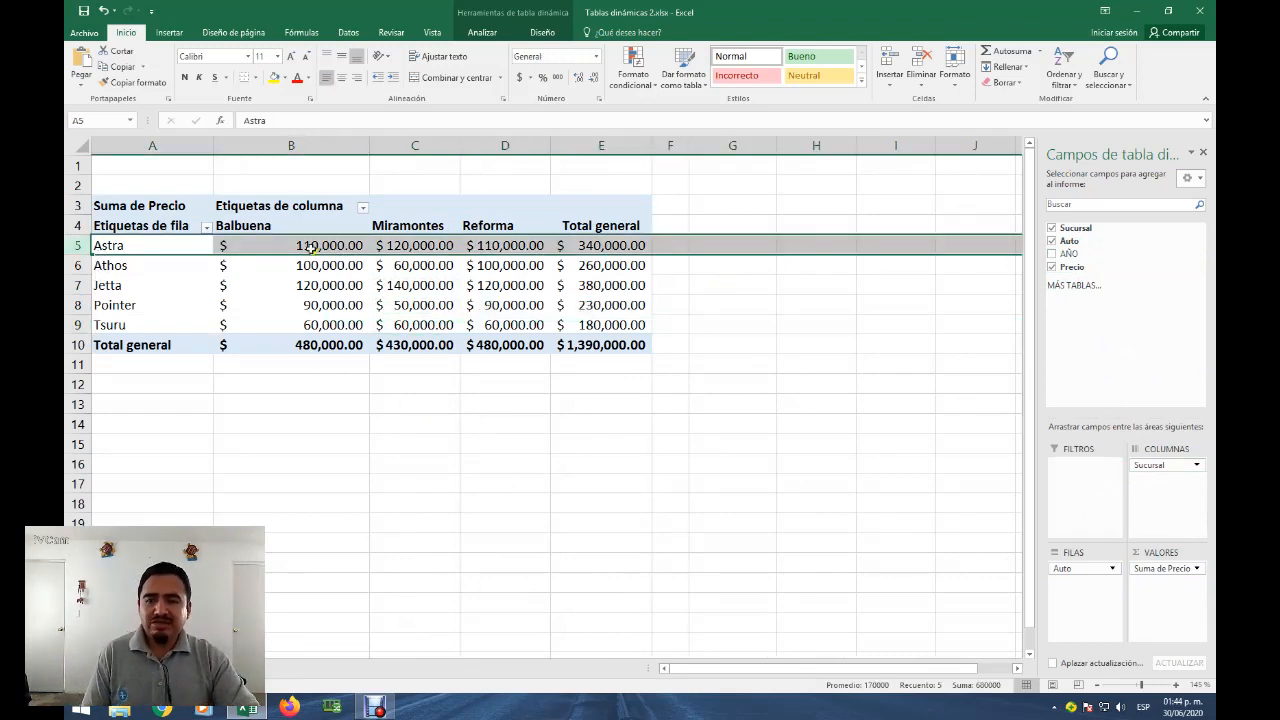
pyautogui.moveTo(300, 246)
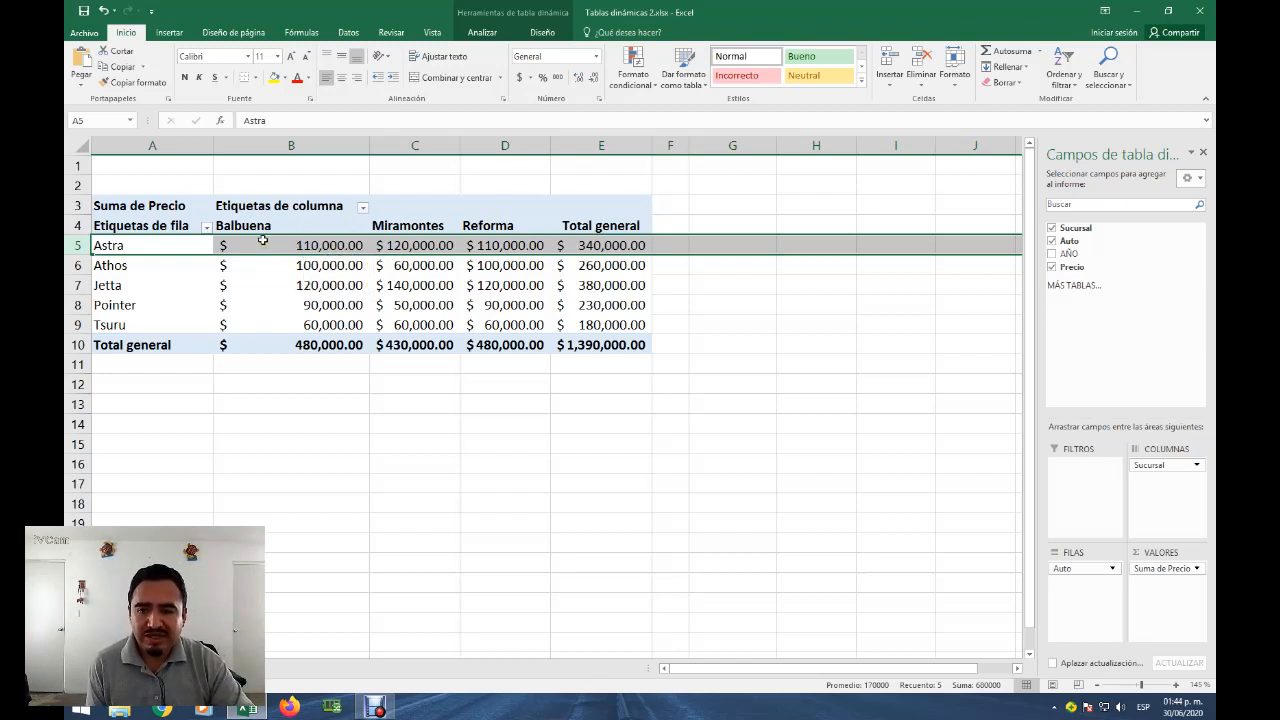
pyautogui.click(309, 320)
pyautogui.click(380, 258)
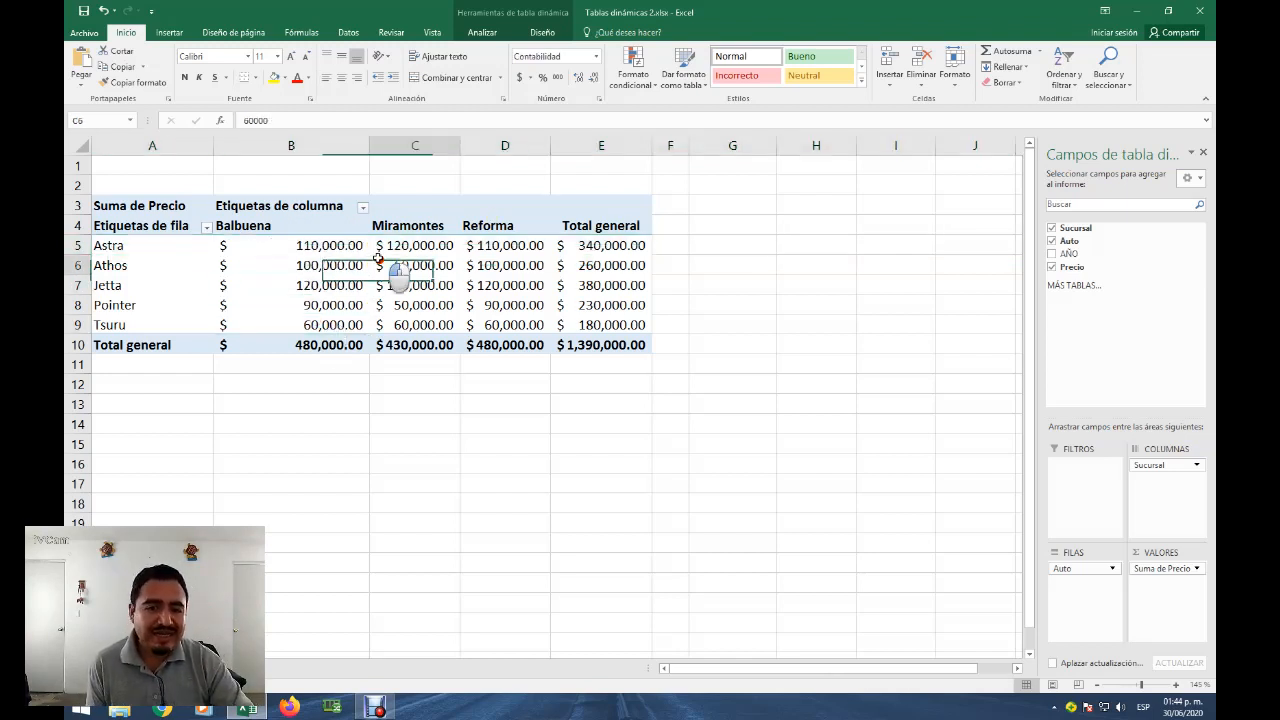
pyautogui.moveTo(380, 344)
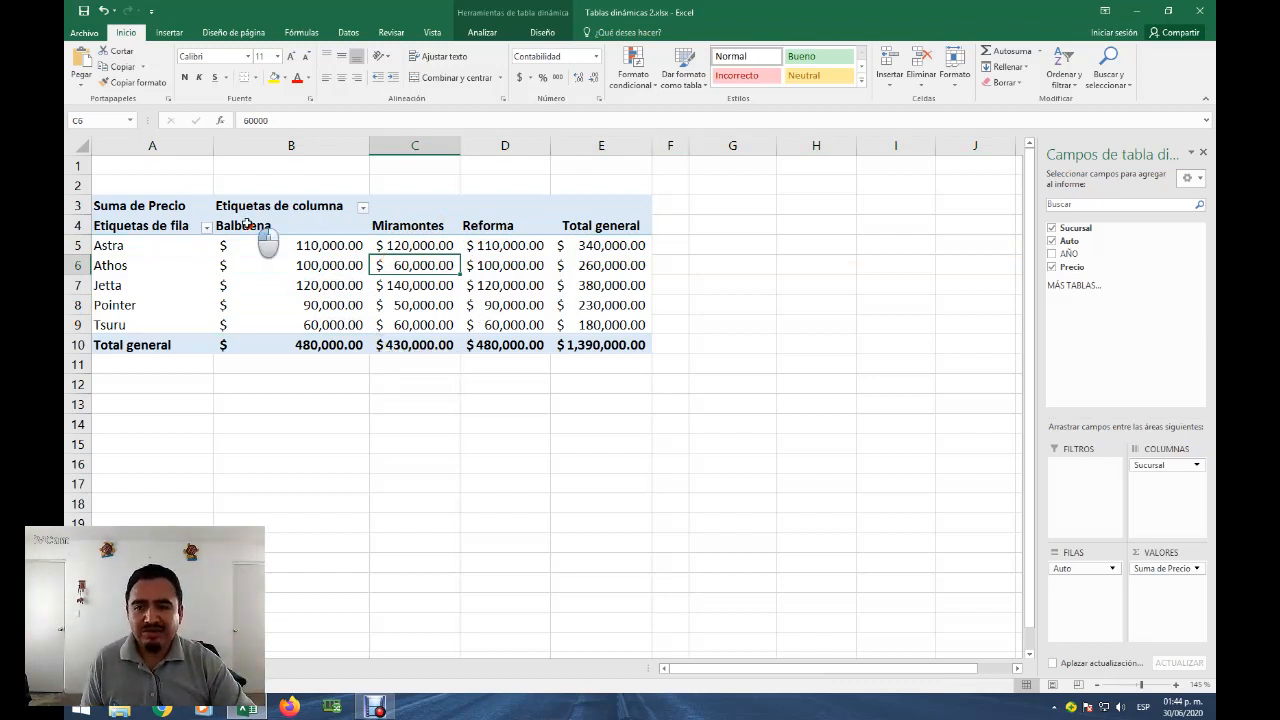
# Center the branch headings and the Total general heading in row 4 of the pivot table
pyautogui.moveTo(252, 225); pyautogui.dragTo(566, 222)
pyautogui.click(341, 77)
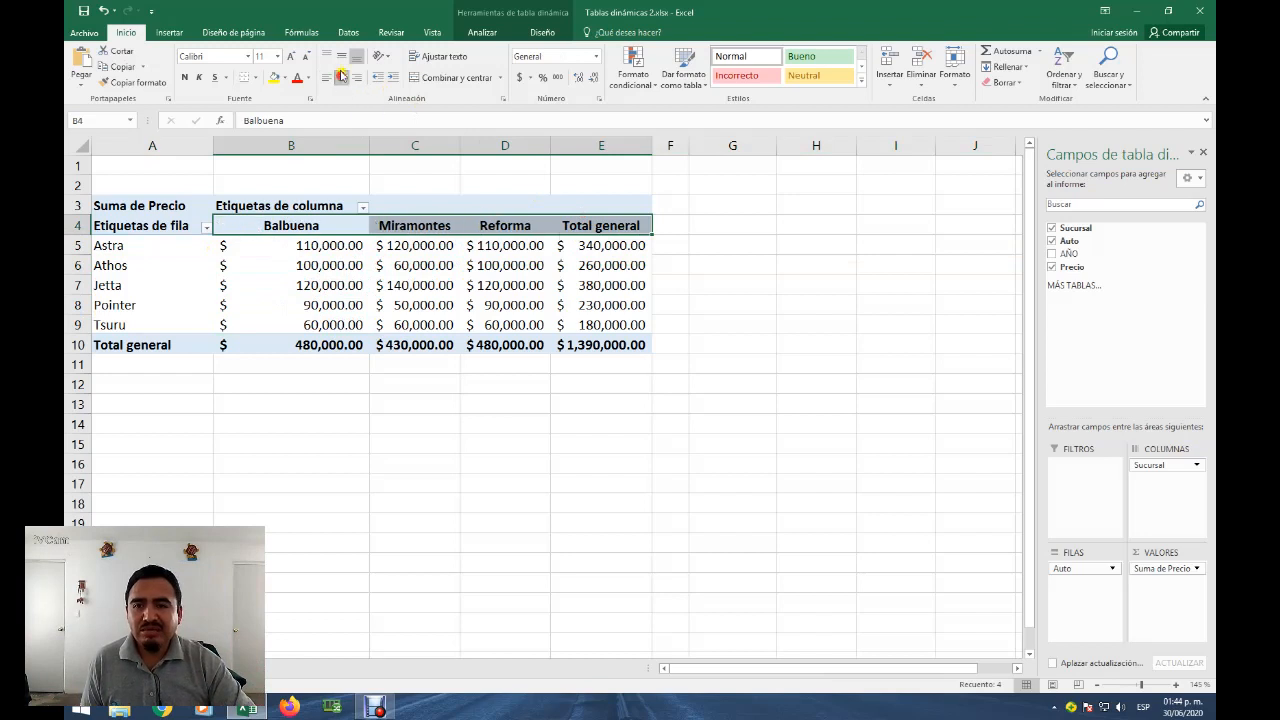
pyautogui.click(391, 330)
pyautogui.click(317, 406)
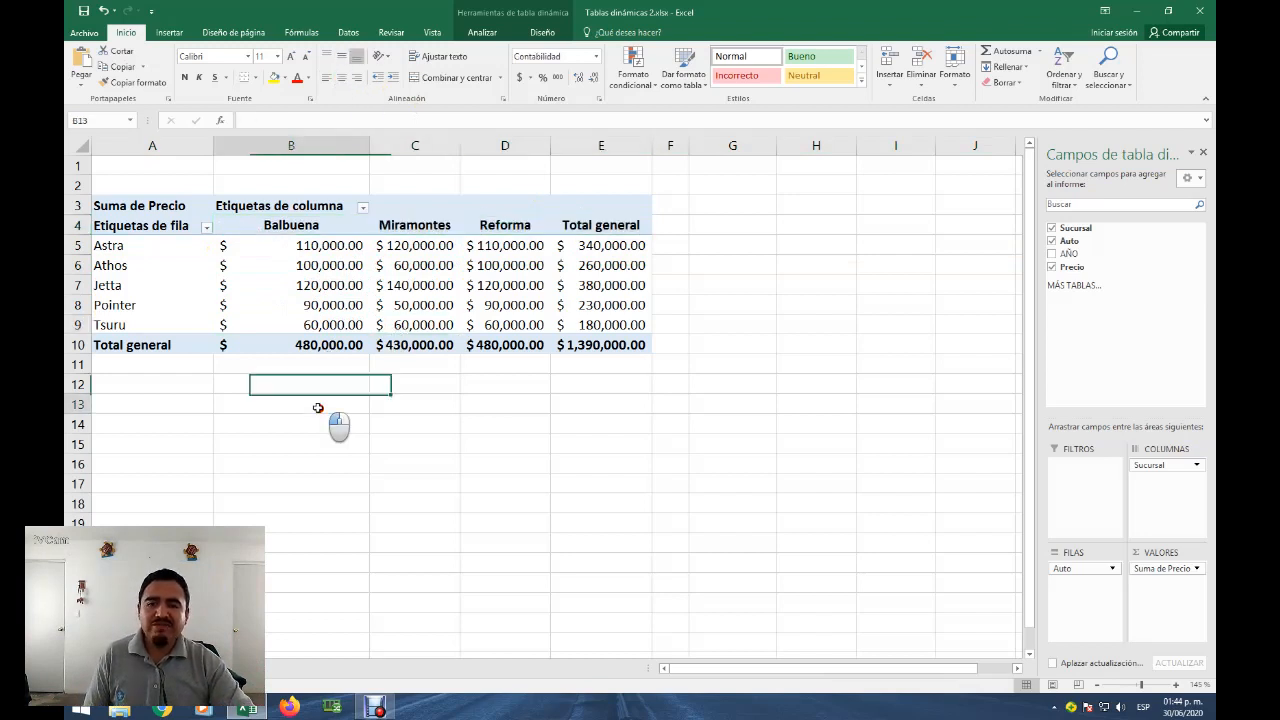
# Check the Jetta price and the general total in the Balbuena column, along with the Athos price for Reforma
pyautogui.click(343, 284)
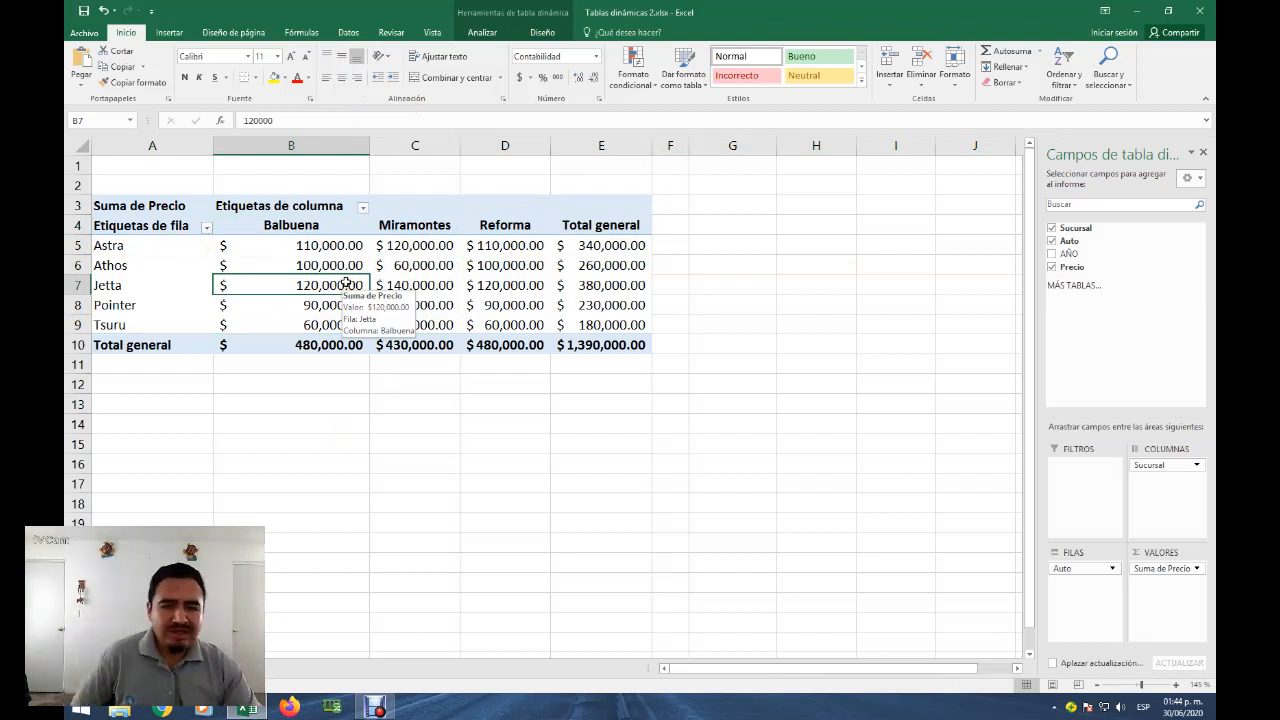
pyautogui.click(337, 345)
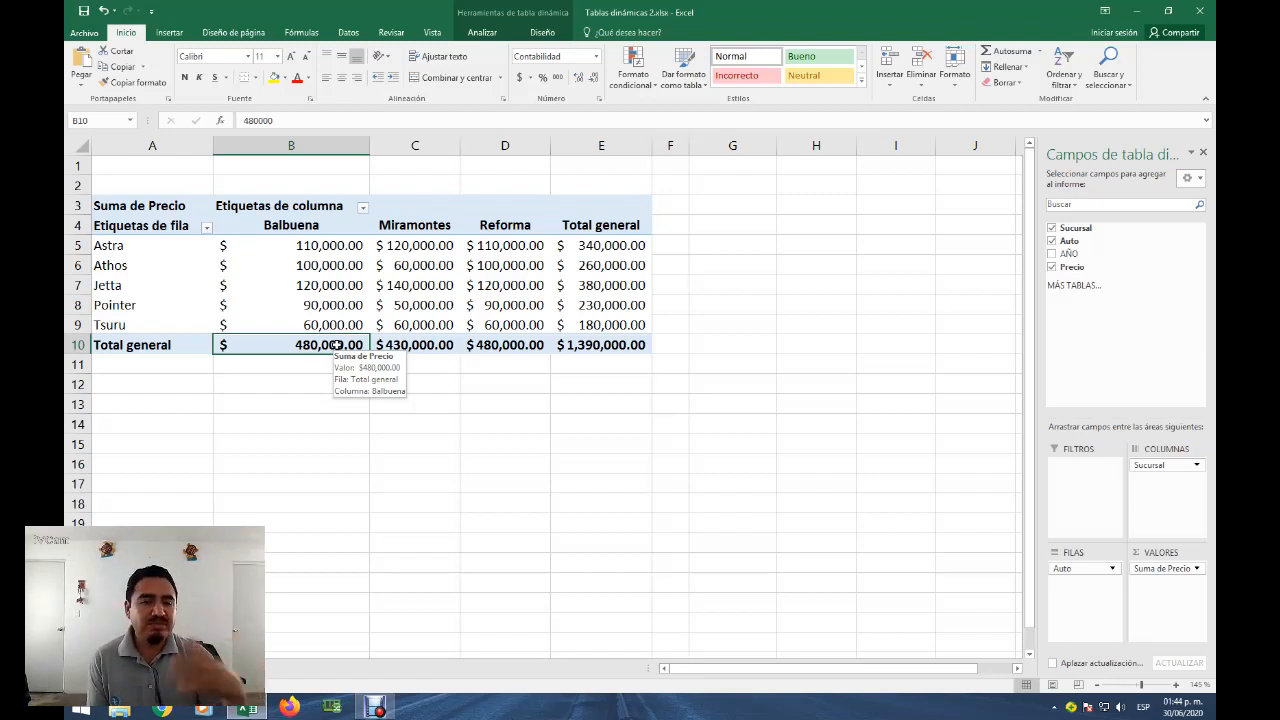
pyautogui.click(482, 260)
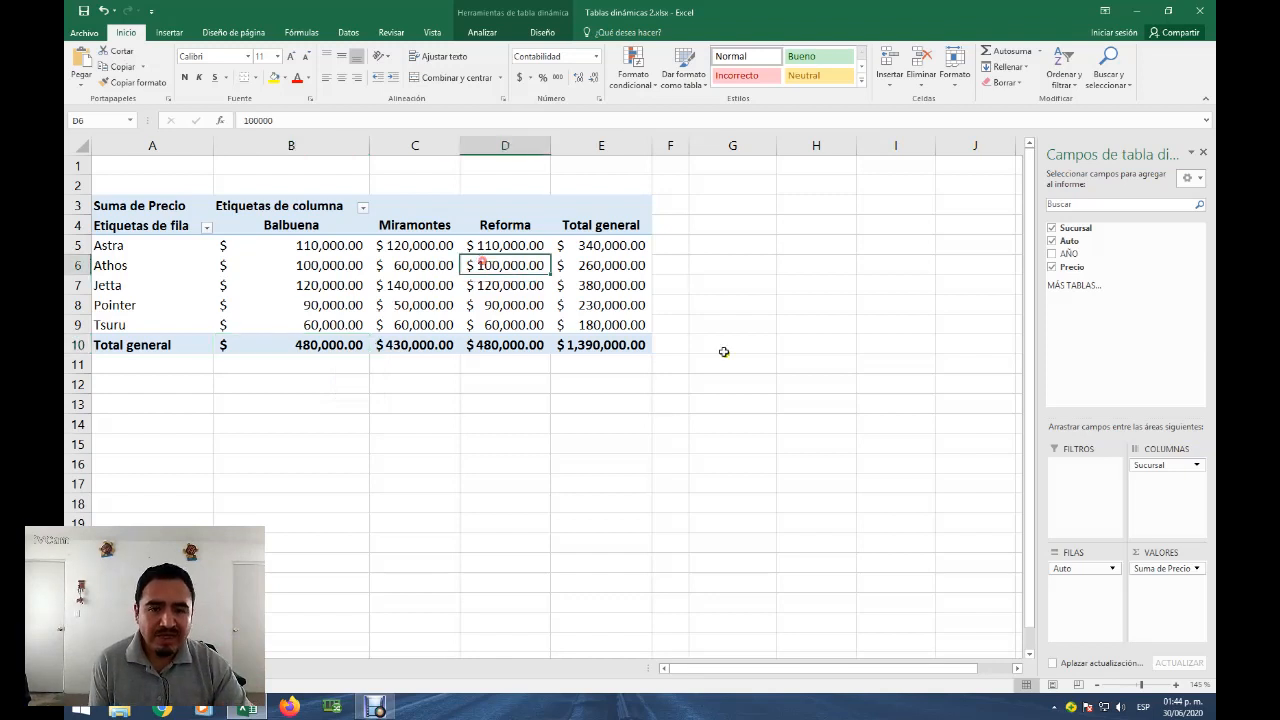
# Open the value field settings for Suma de Precio and place the dialog clear of the pivot table
pyautogui.click(1165, 568)
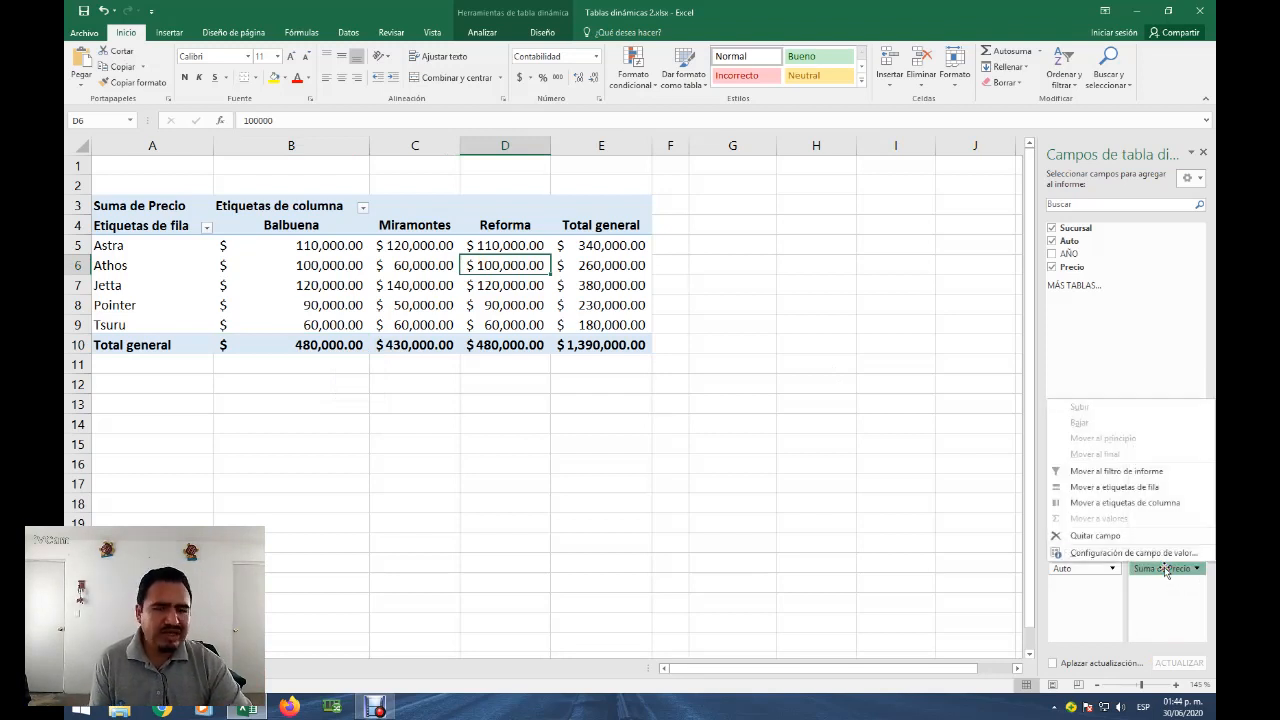
pyautogui.click(1167, 569)
pyautogui.click(1171, 569)
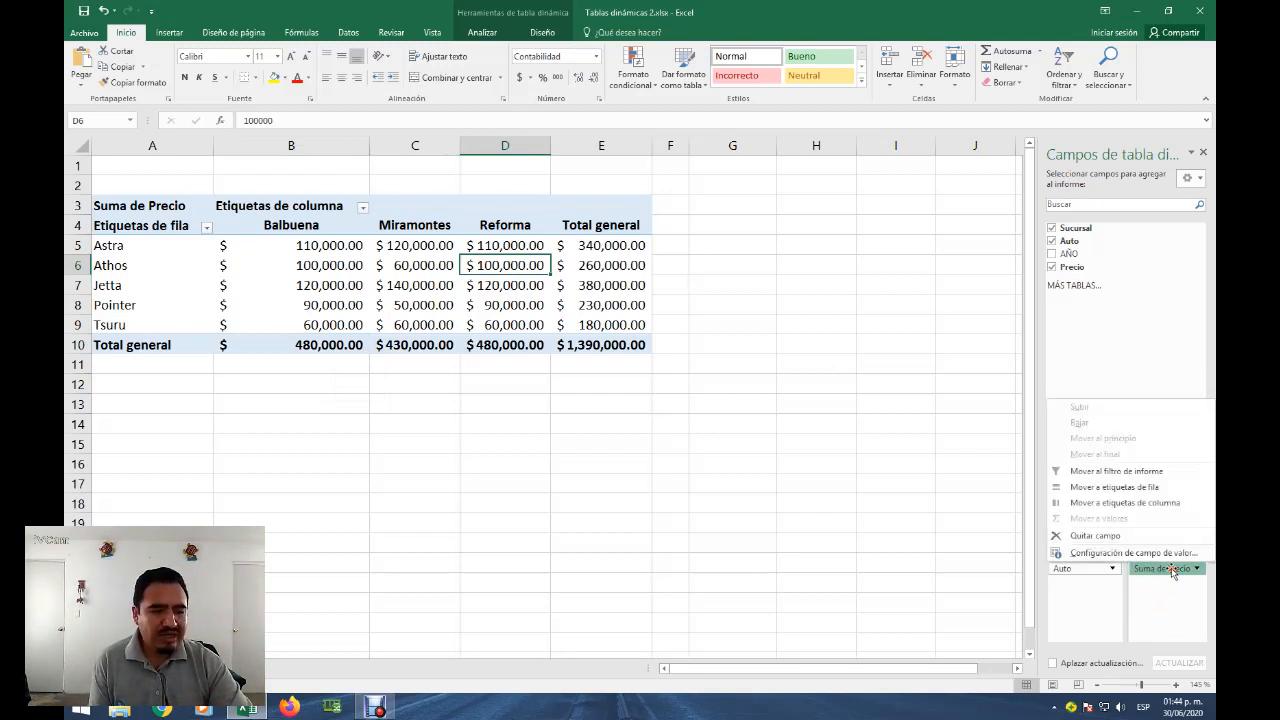
pyautogui.click(1171, 569)
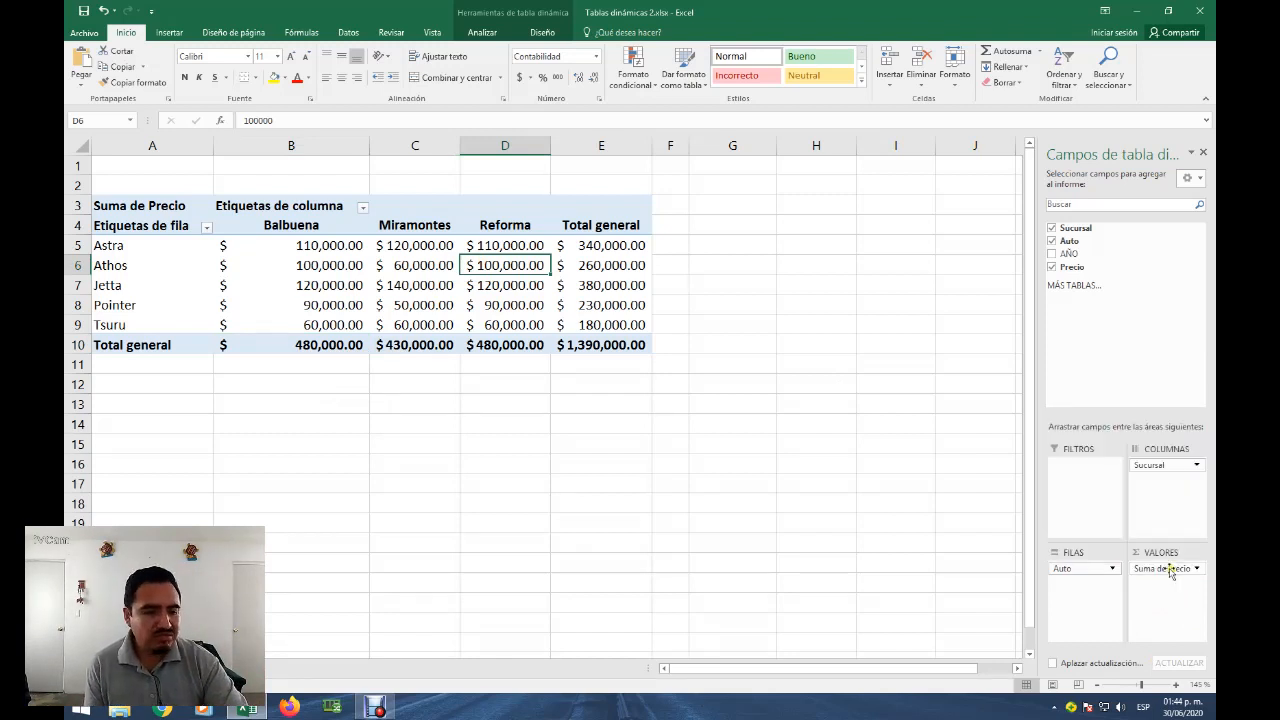
pyautogui.click(1168, 568)
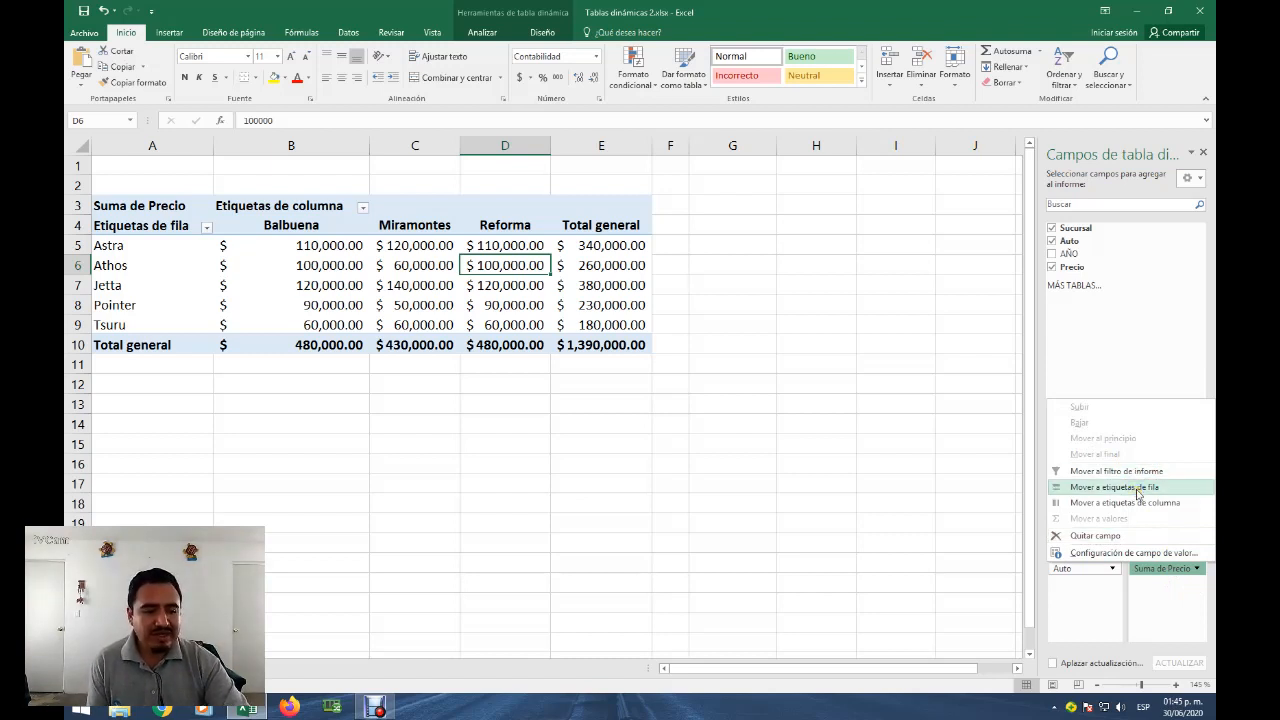
pyautogui.click(1155, 556)
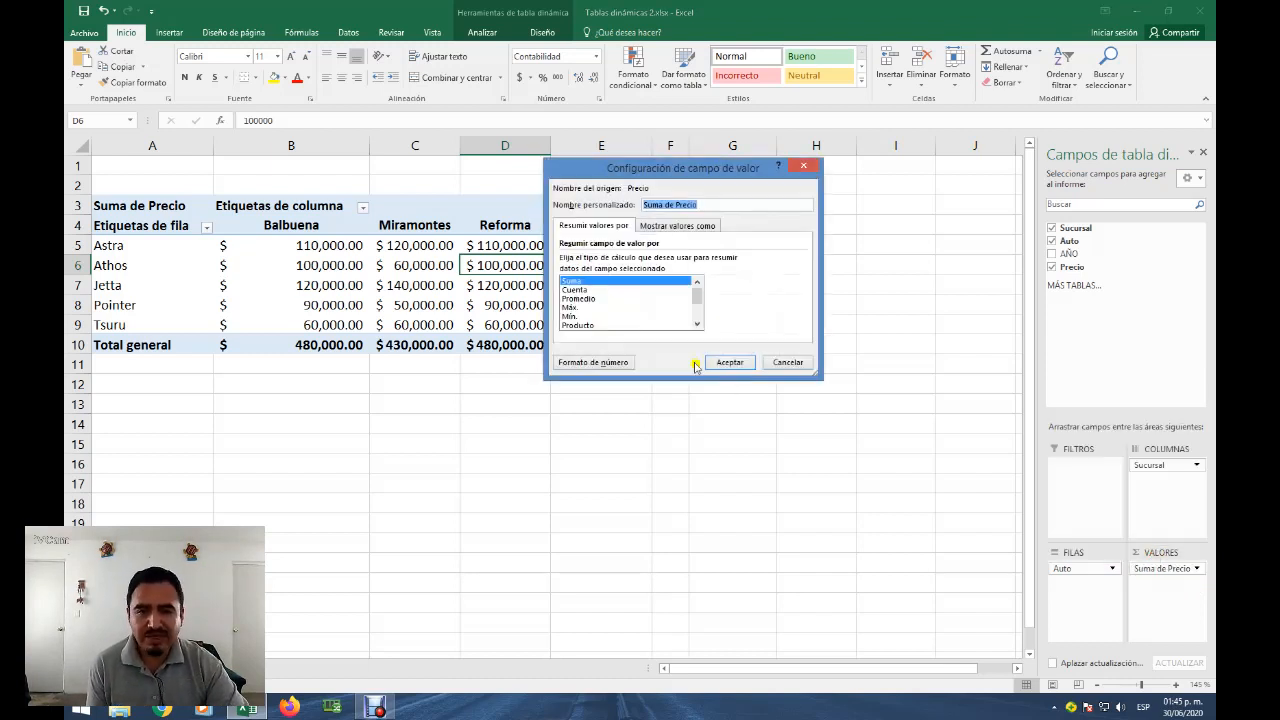
pyautogui.moveTo(654, 159); pyautogui.dragTo(782, 155)
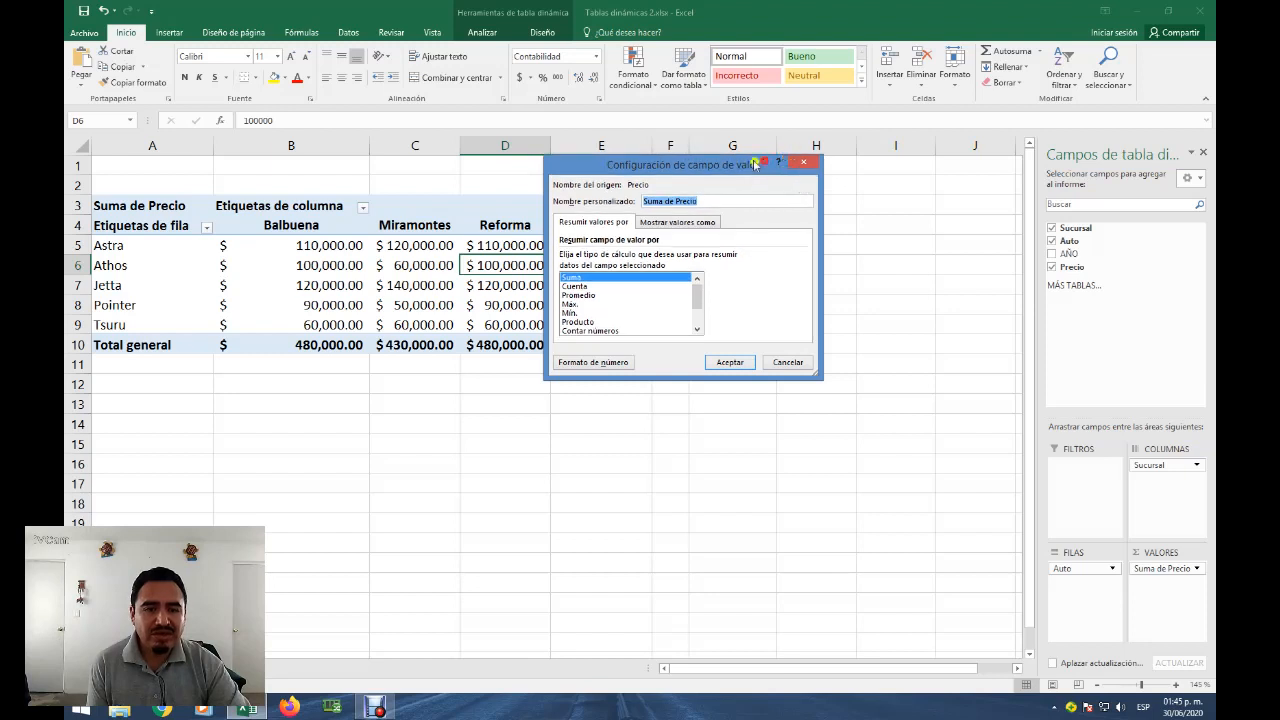
pyautogui.moveTo(693, 171); pyautogui.dragTo(840, 164)
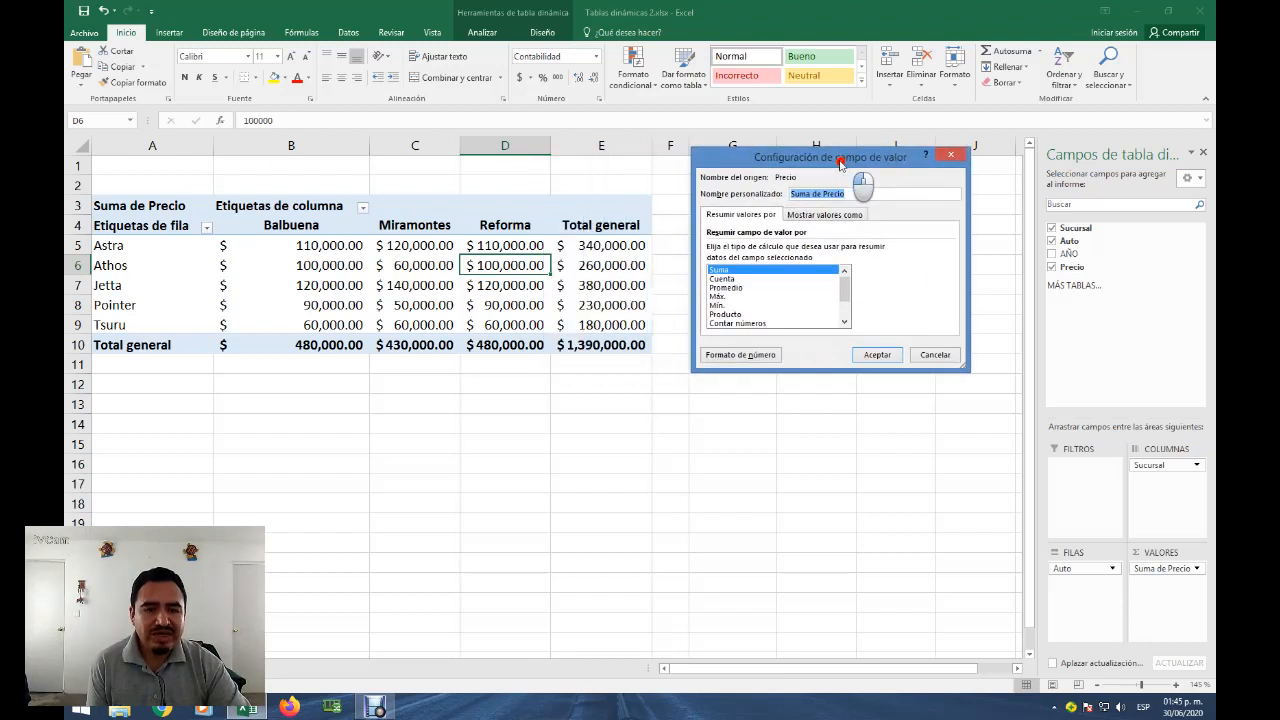
# Look through the summary functions available for Precio, including Cuenta, Promedio, Desvest, Var, Máx. and Mín
pyautogui.click(727, 278)
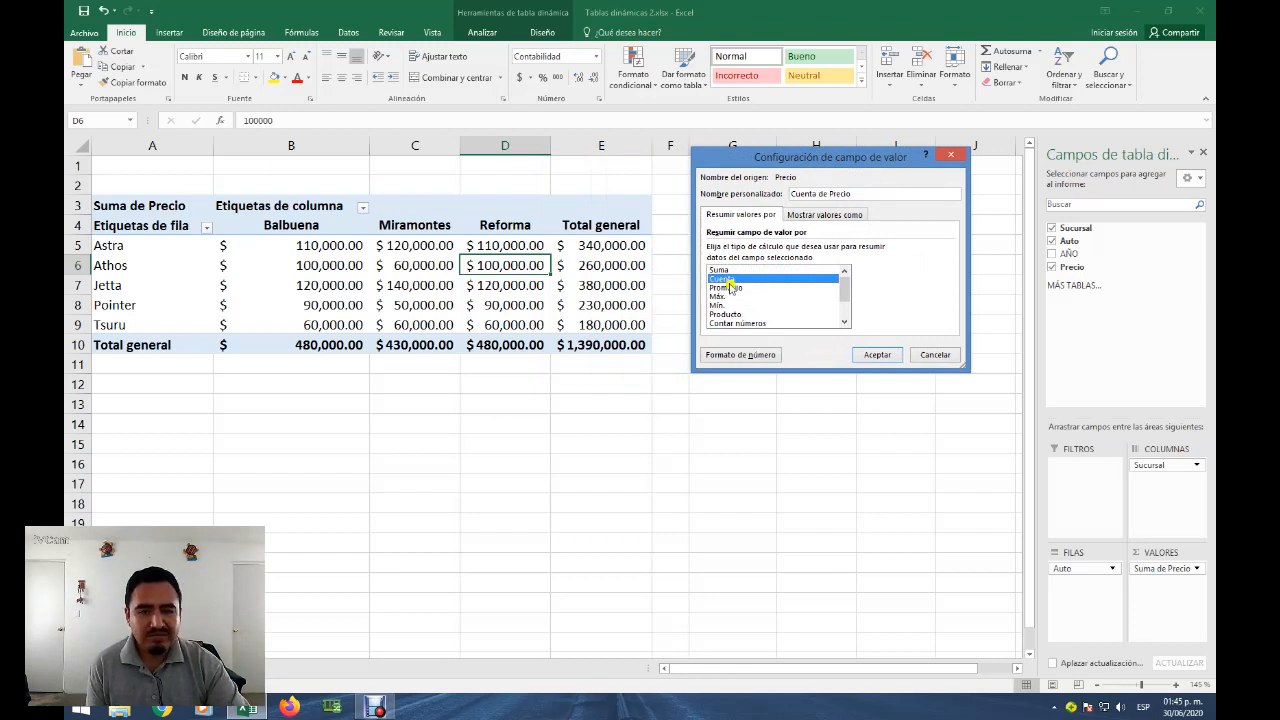
pyautogui.click(731, 287)
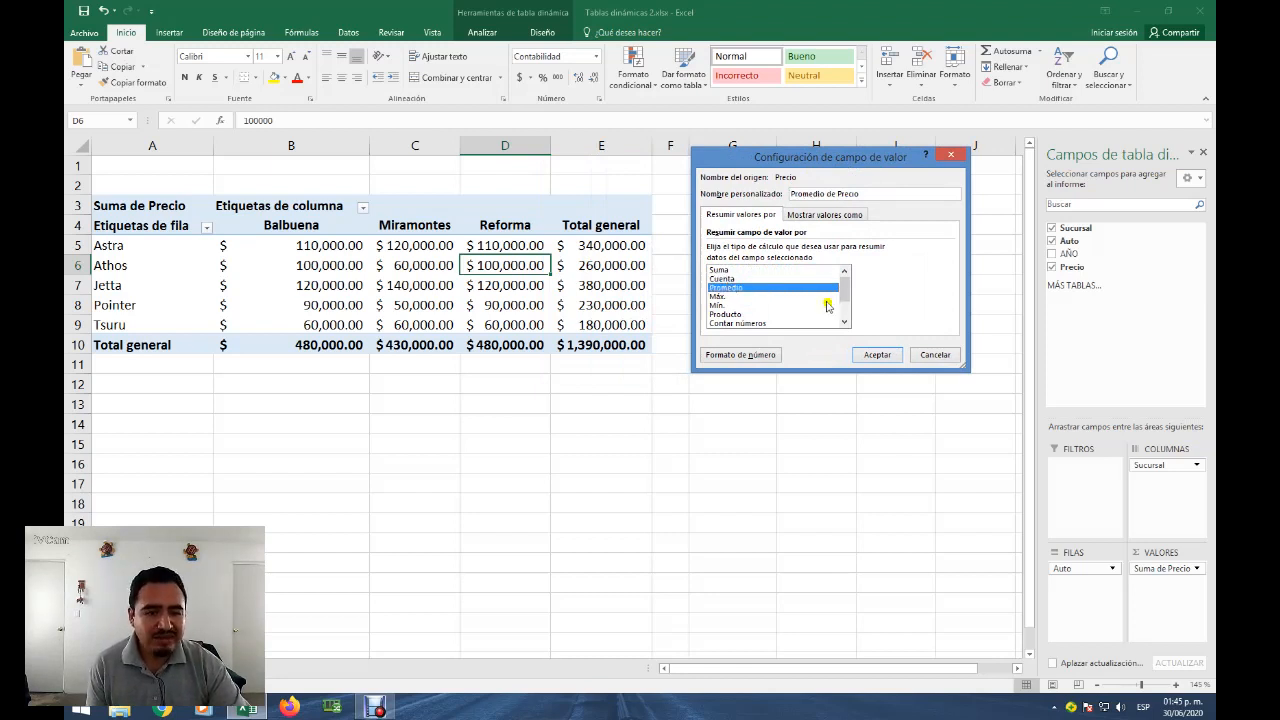
pyautogui.moveTo(844, 291); pyautogui.dragTo(861, 342)
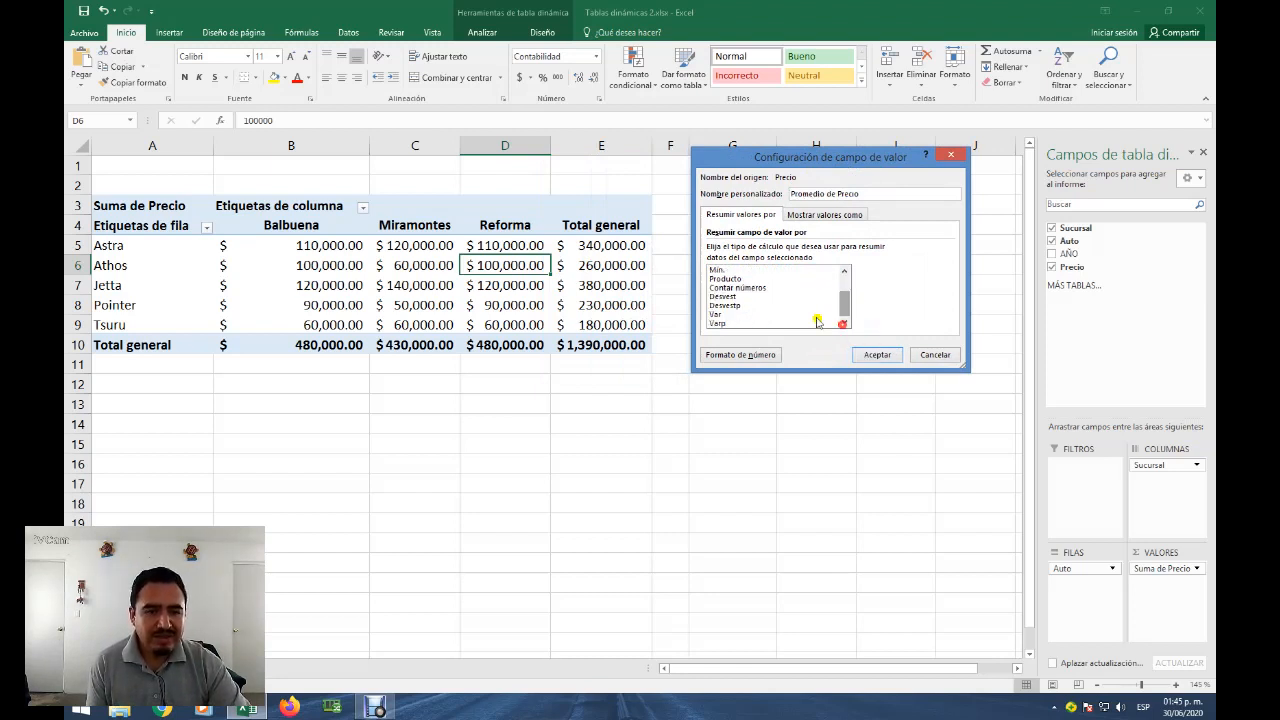
pyautogui.click(724, 297)
pyautogui.click(720, 314)
pyautogui.scroll(2, 855, 311)
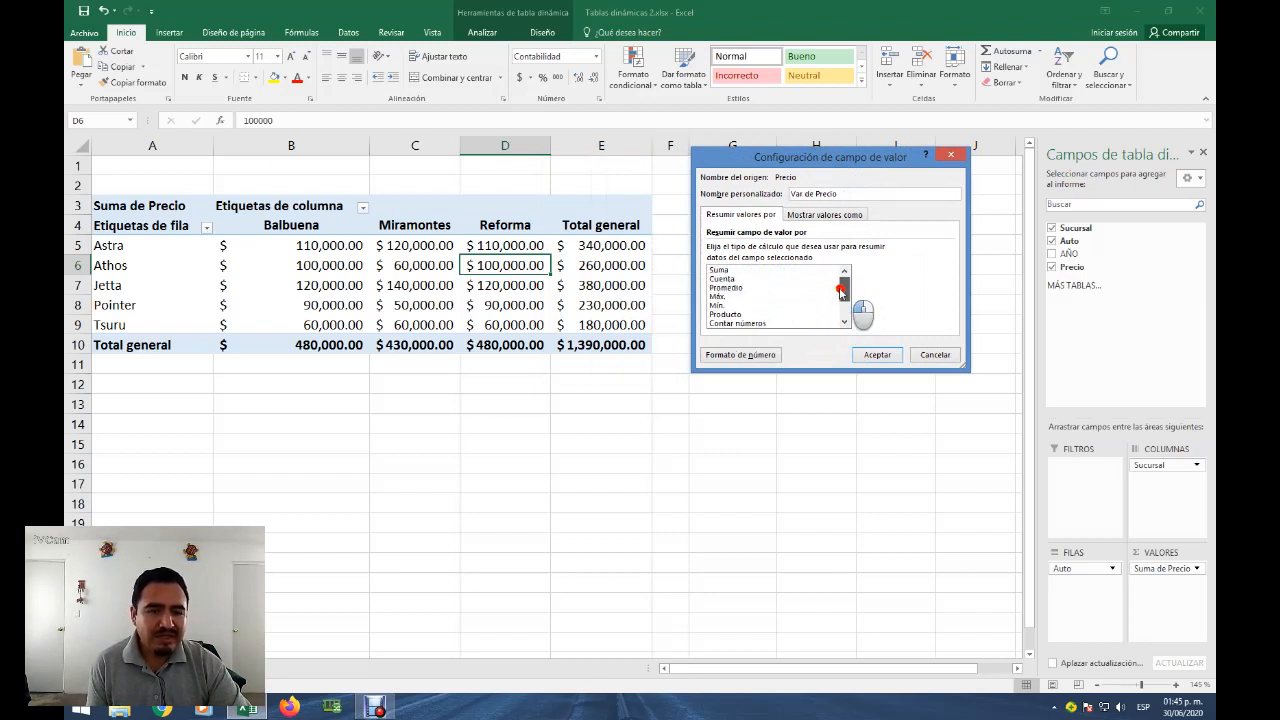
pyautogui.click(768, 297)
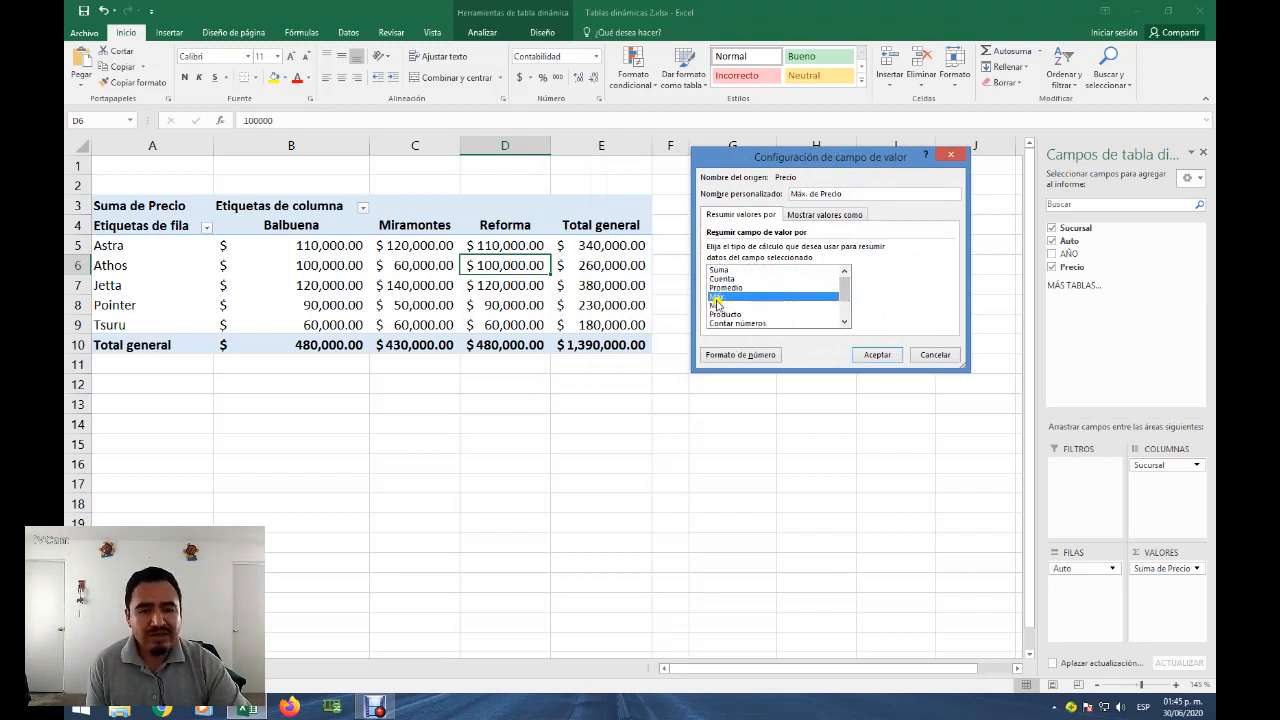
pyautogui.click(722, 305)
# Summarize the Precio values by Promedio instead of Suma
pyautogui.click(722, 288)
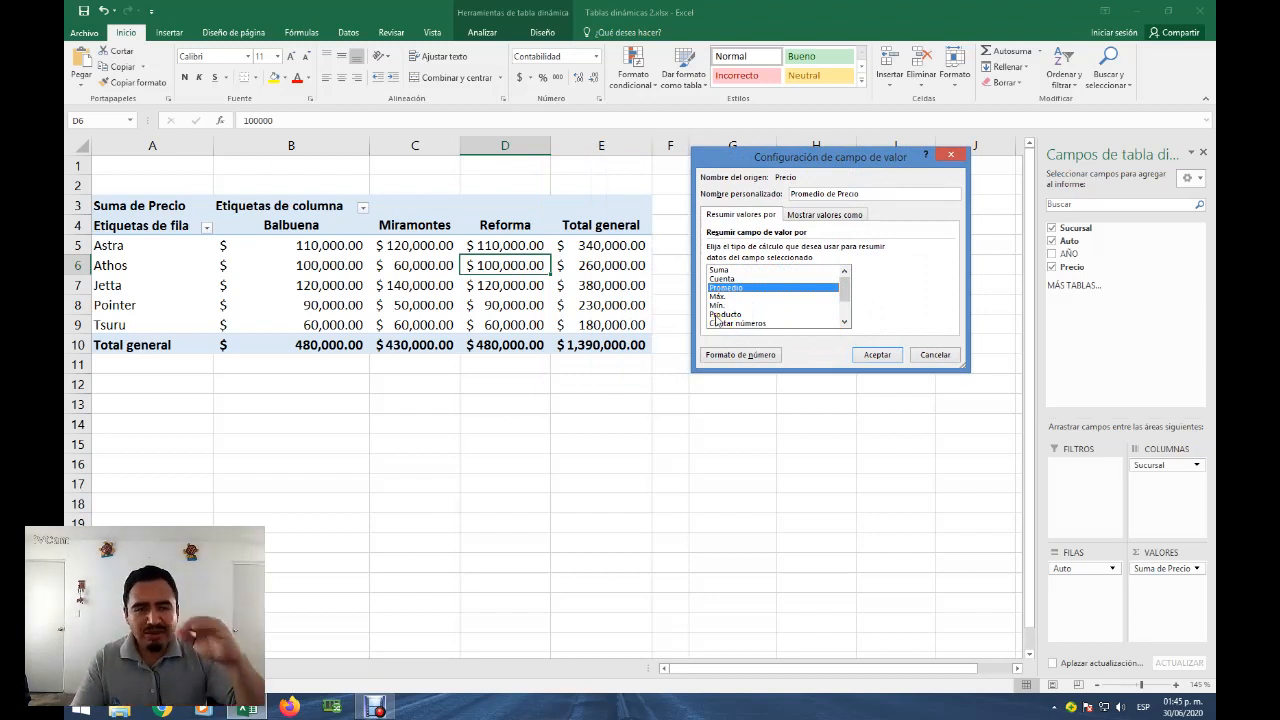
pyautogui.click(731, 285)
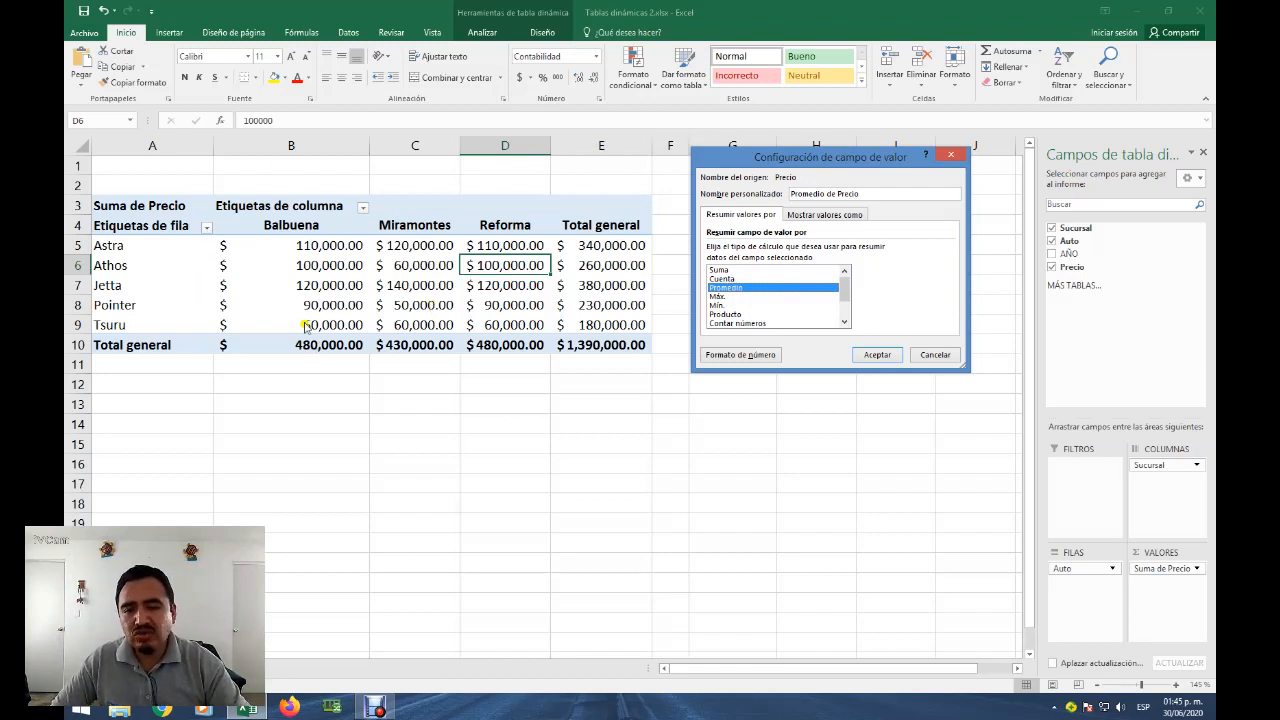
pyautogui.click(880, 356)
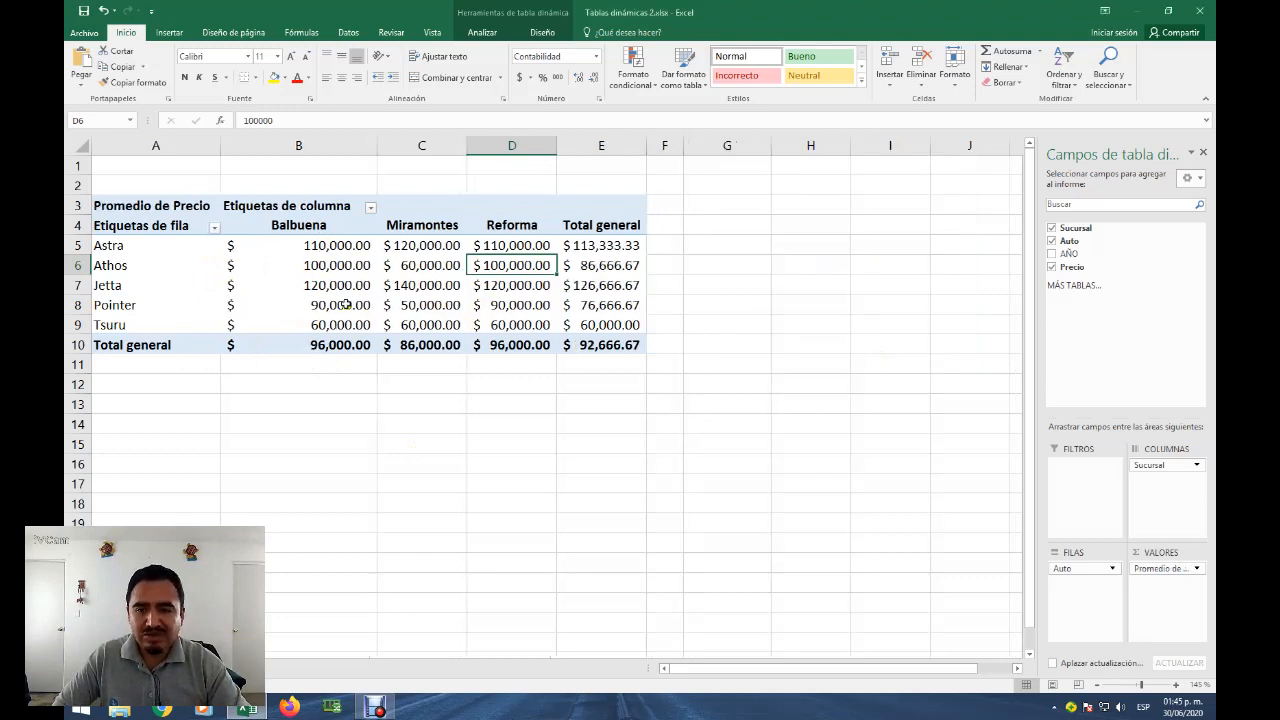
# Review the average price in the Total general row for the Balbuena, Miramontes and Reforma columns
pyautogui.click(328, 341)
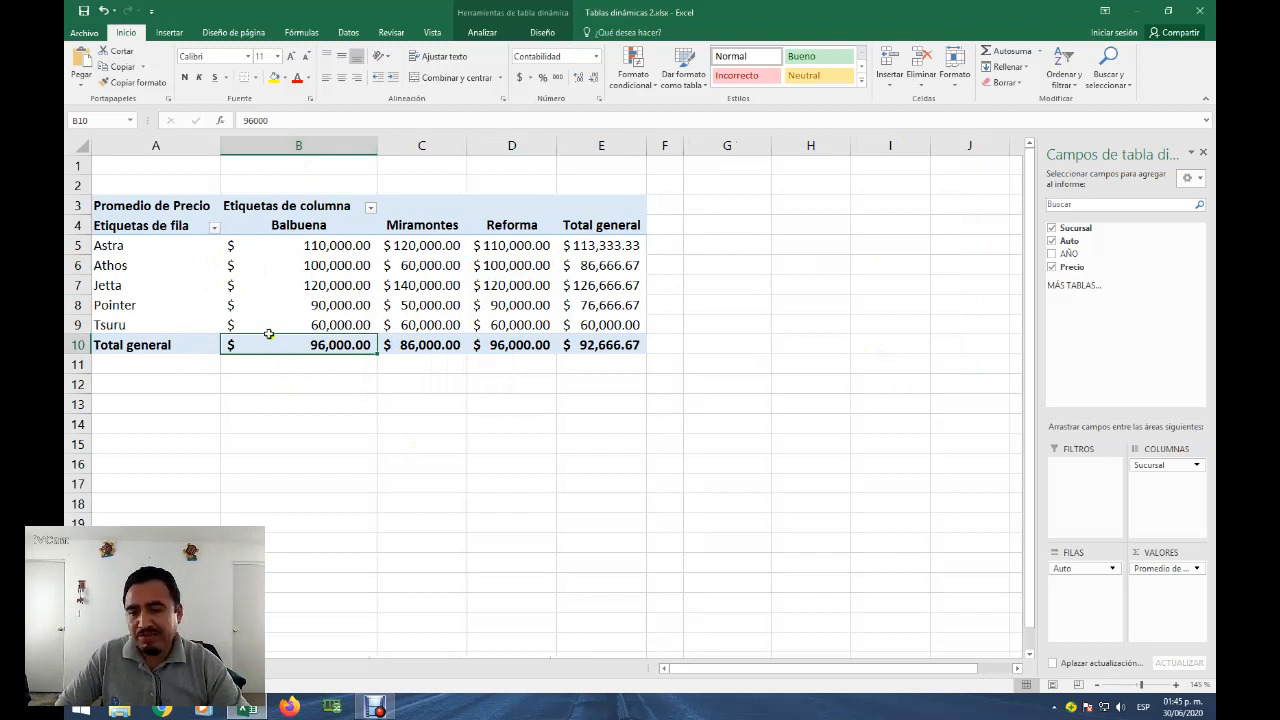
pyautogui.moveTo(268, 344)
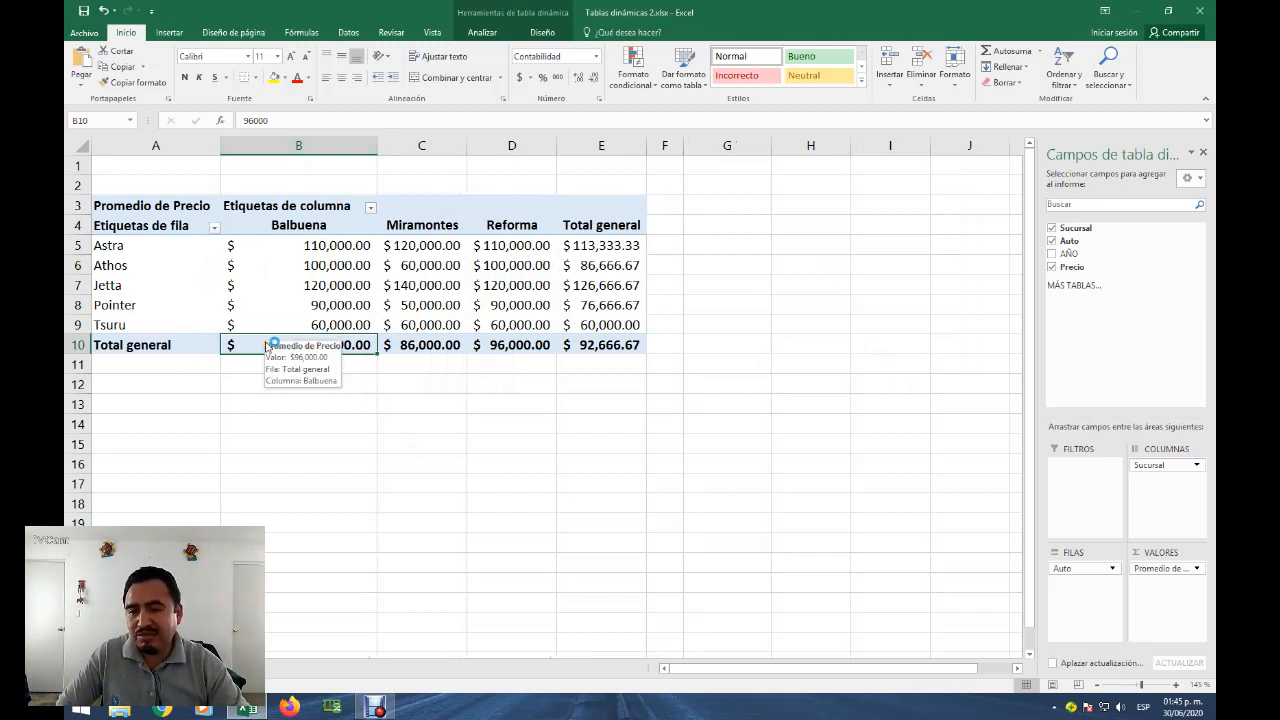
pyautogui.click(308, 145)
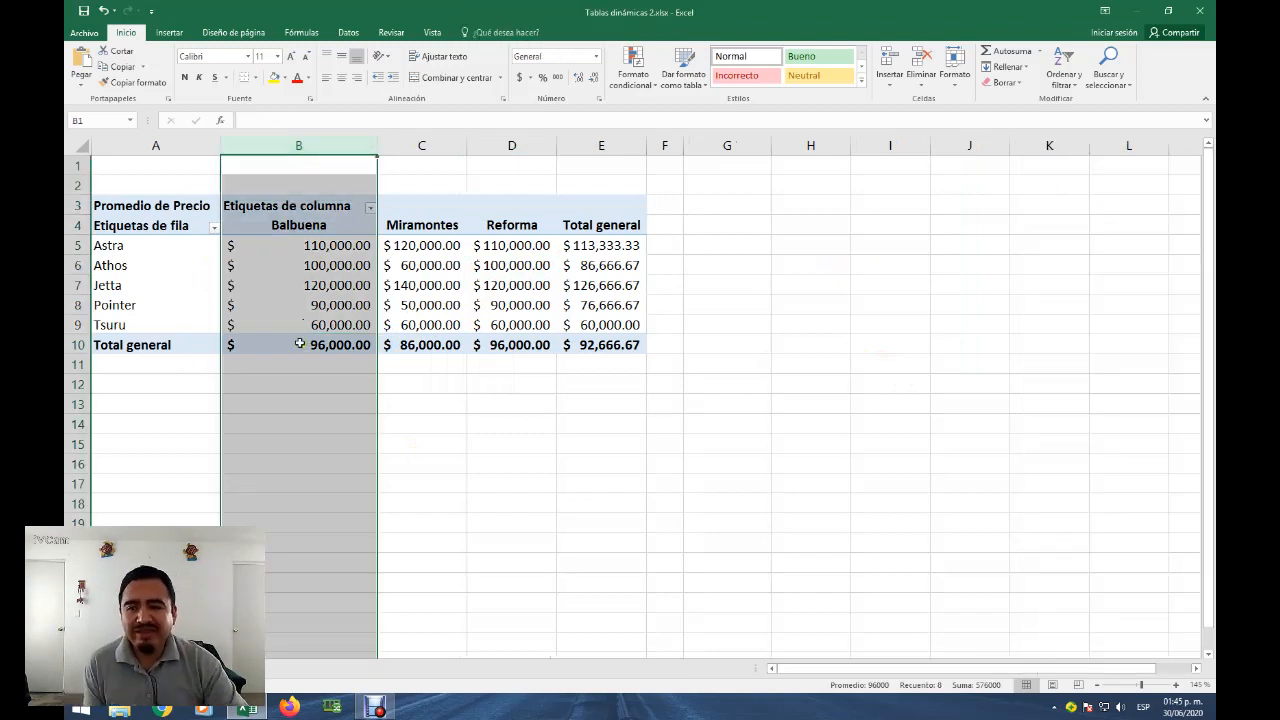
pyautogui.moveTo(302, 346)
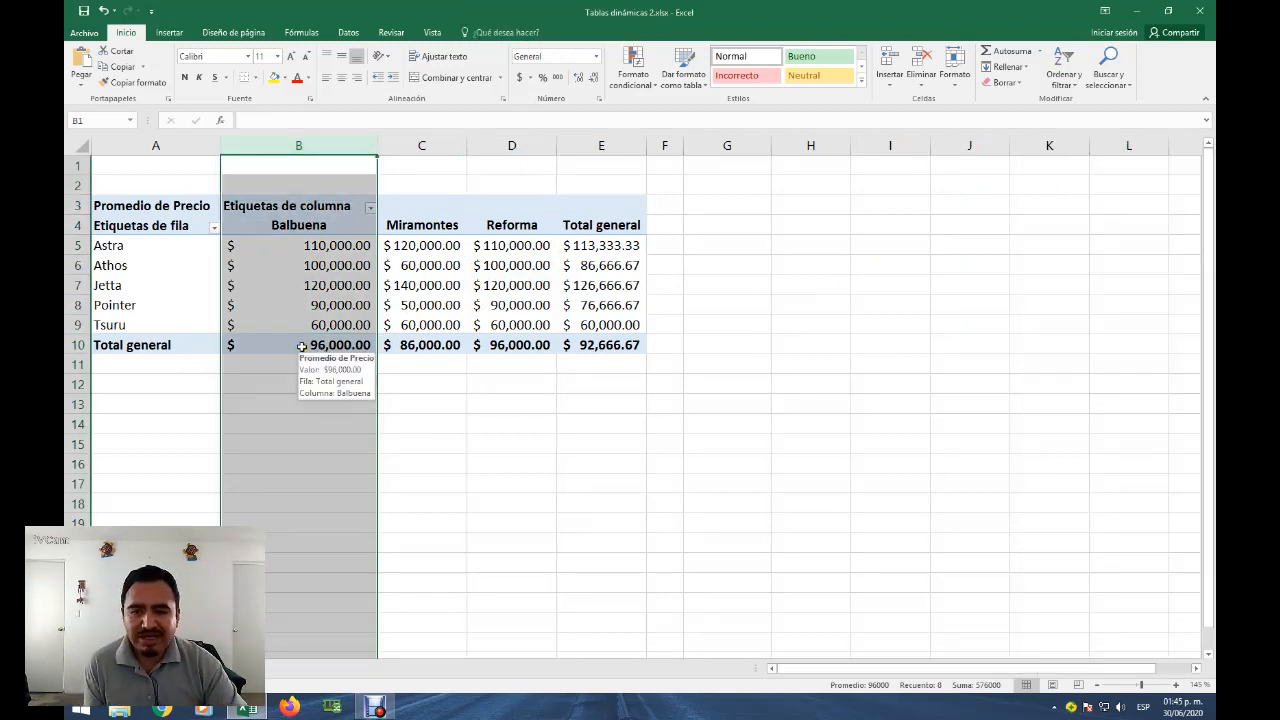
pyautogui.click(414, 145)
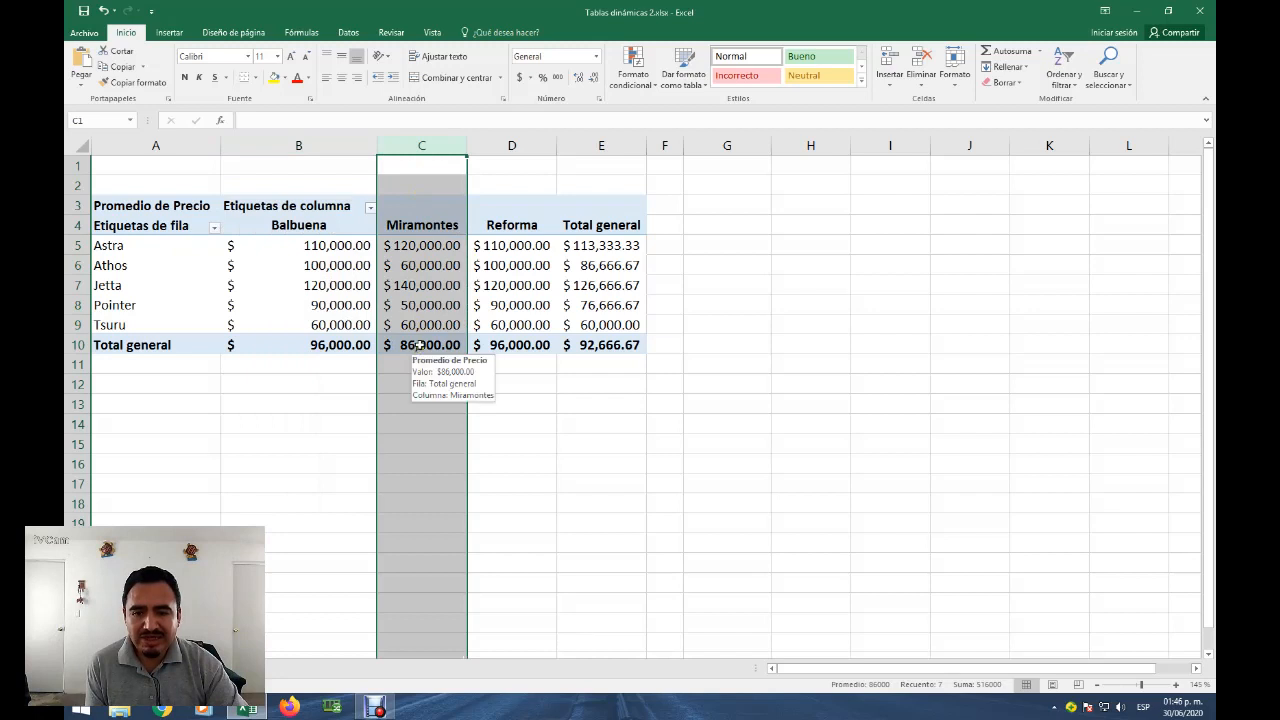
pyautogui.click(507, 147)
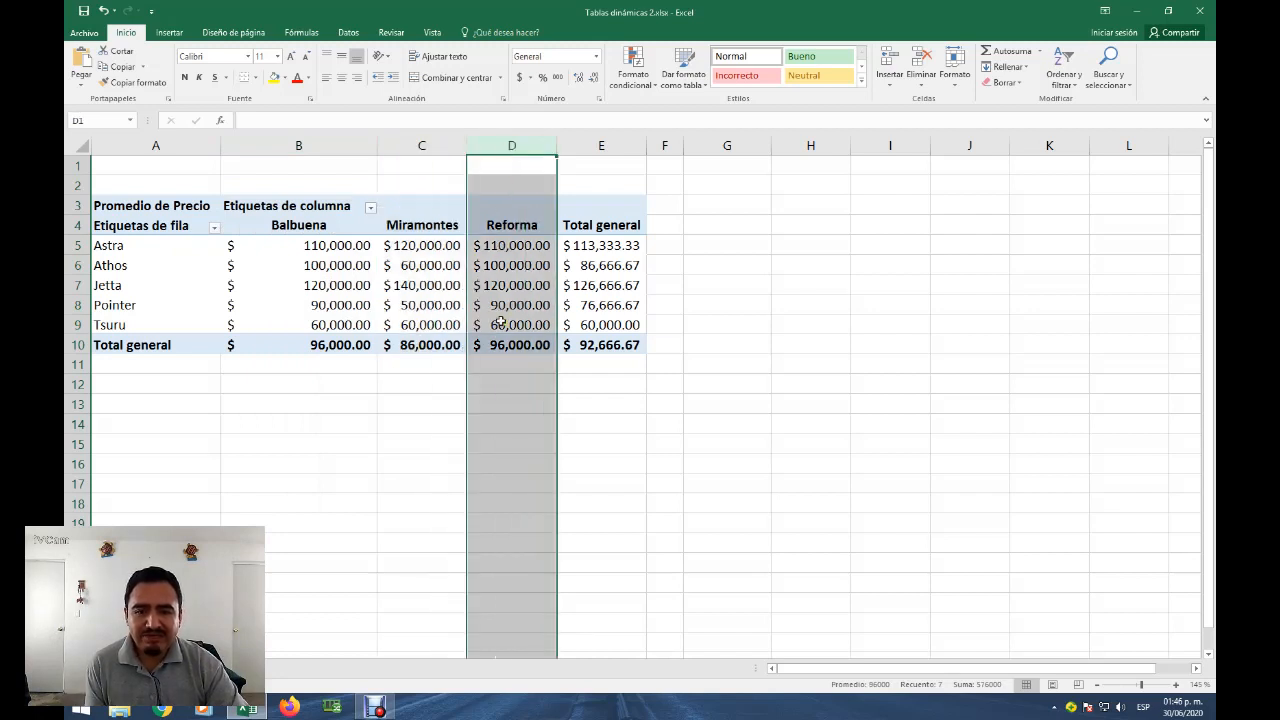
pyautogui.click(495, 343)
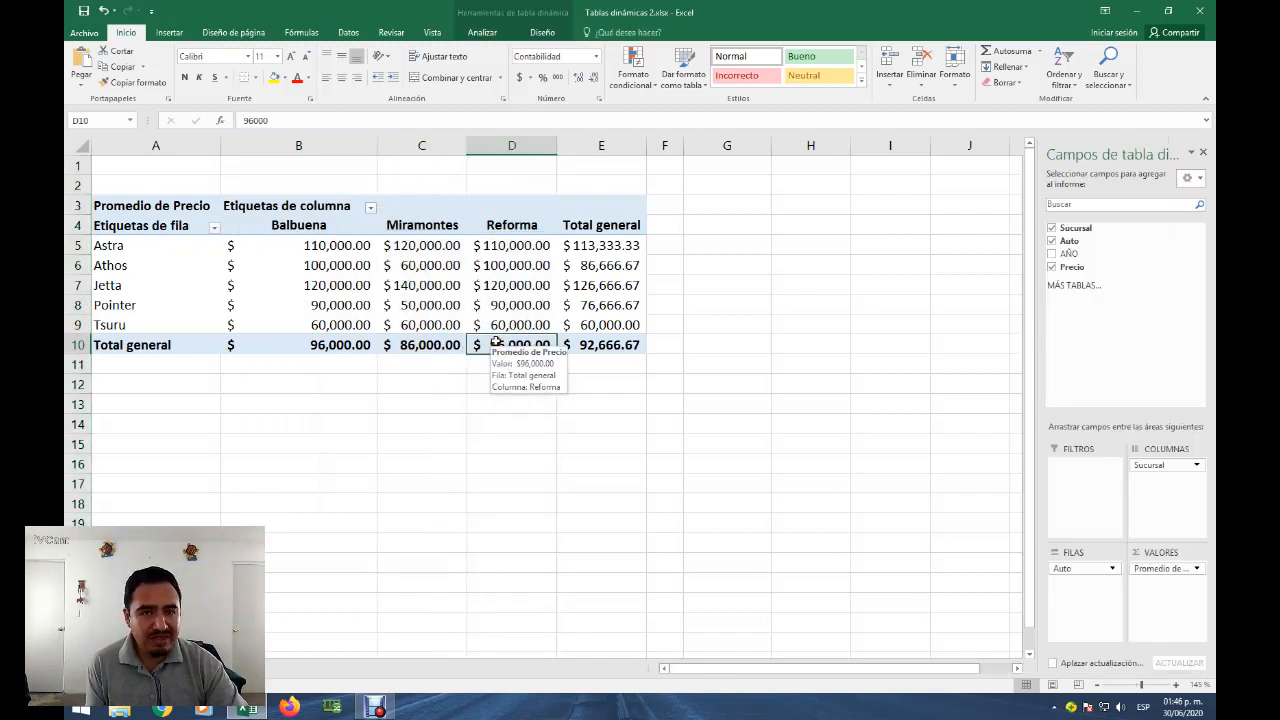
# Examine the average price per car across the branches in the Astra, Athos, Pointer and Tsuru rows
pyautogui.click(77, 245)
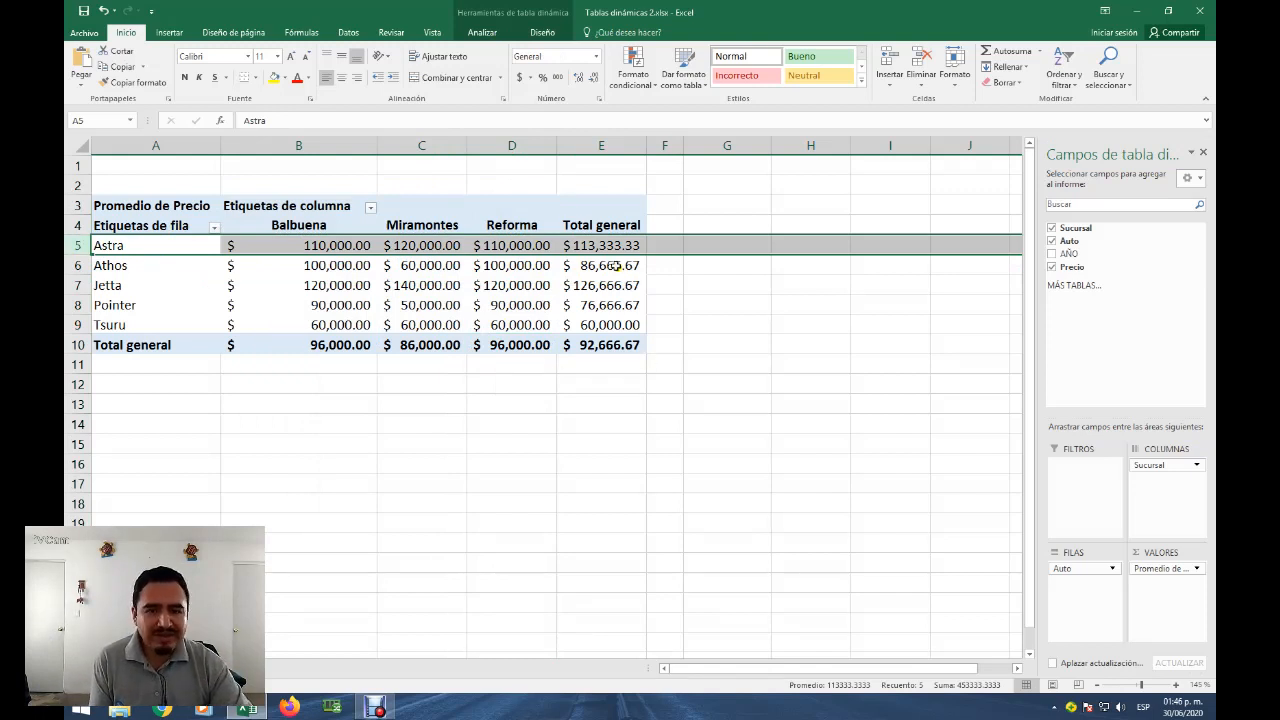
pyautogui.click(76, 265)
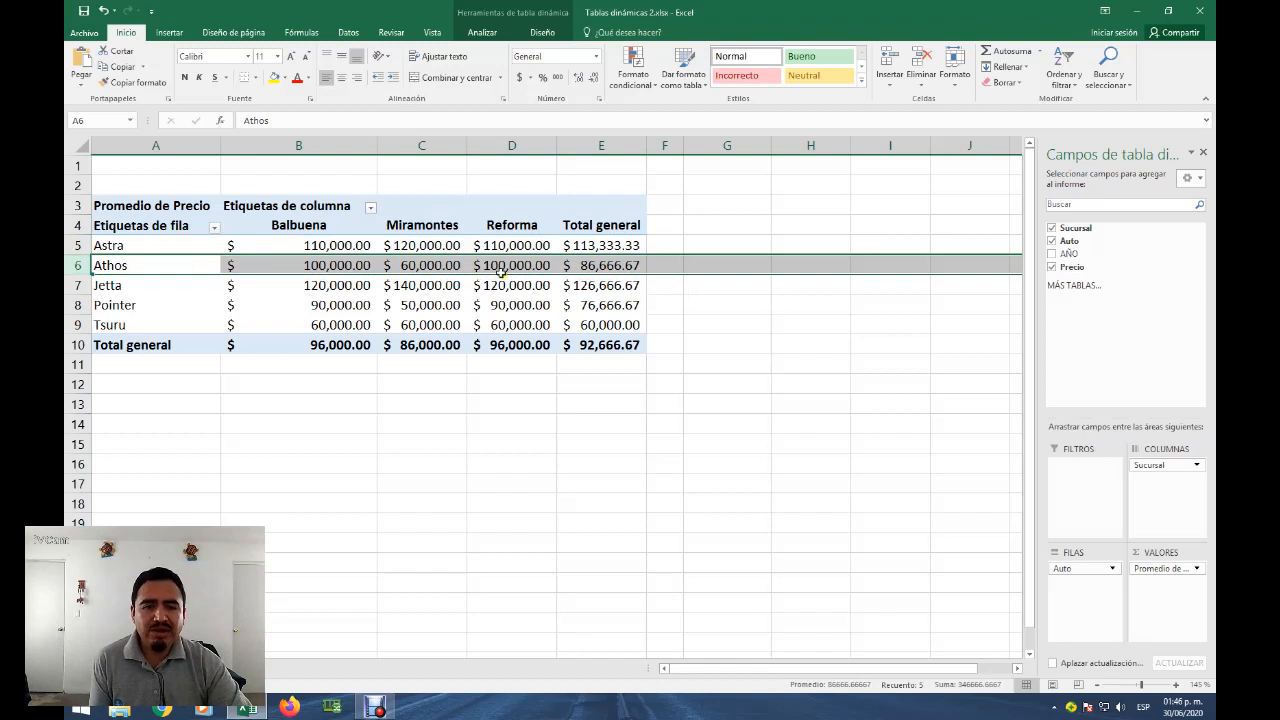
pyautogui.click(424, 302)
pyautogui.click(79, 325)
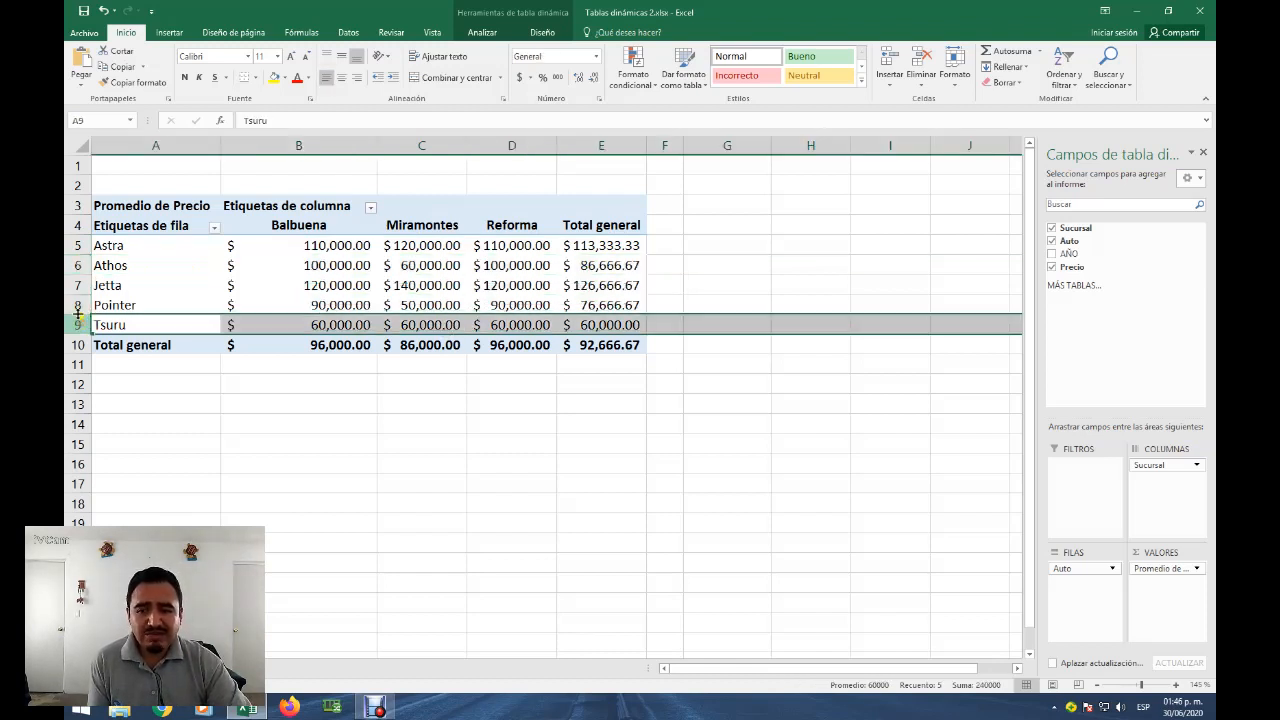
pyautogui.click(77, 305)
pyautogui.click(294, 279)
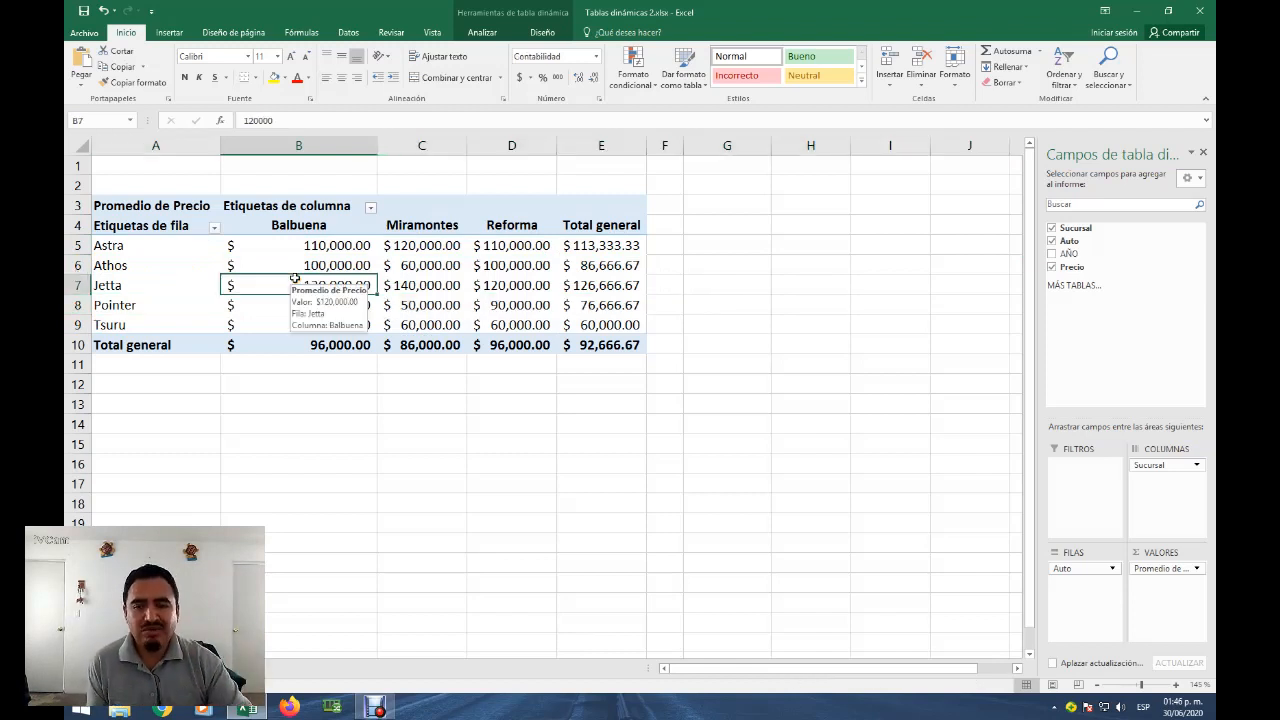
# Review the average prices of Athos and Tsuru across the branches in the pivot table
pyautogui.click(432, 261)
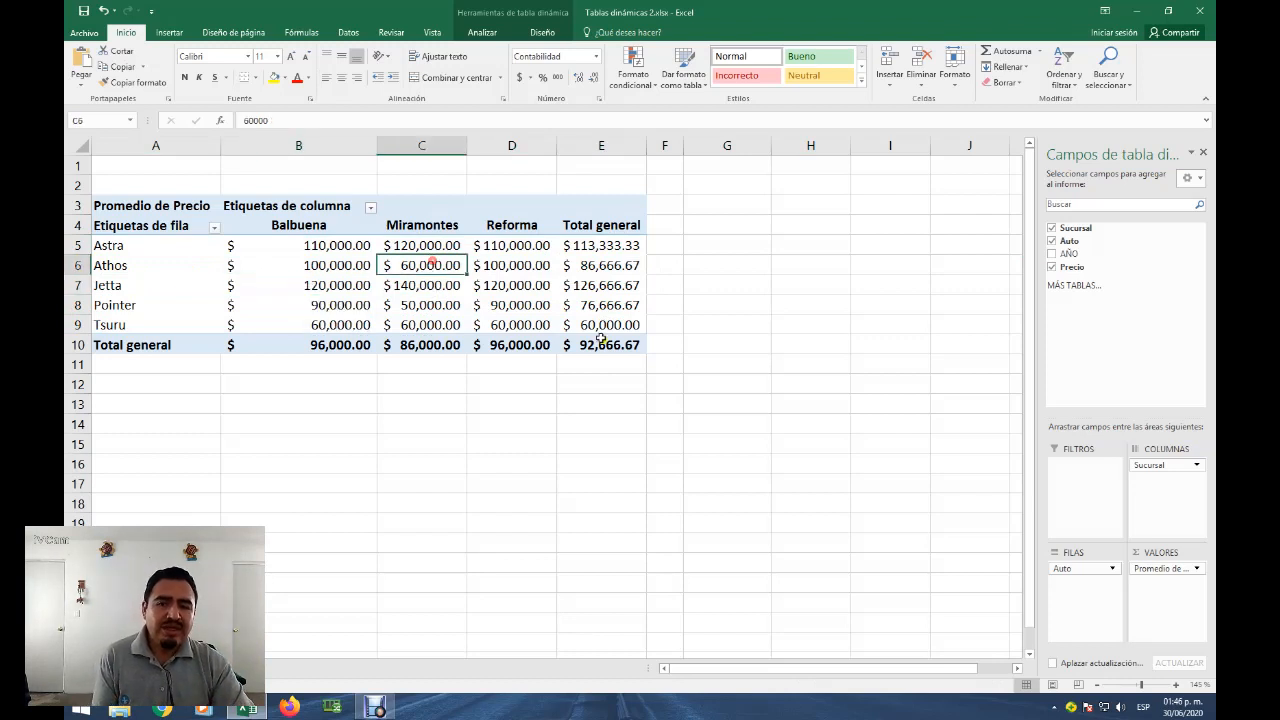
pyautogui.click(521, 262)
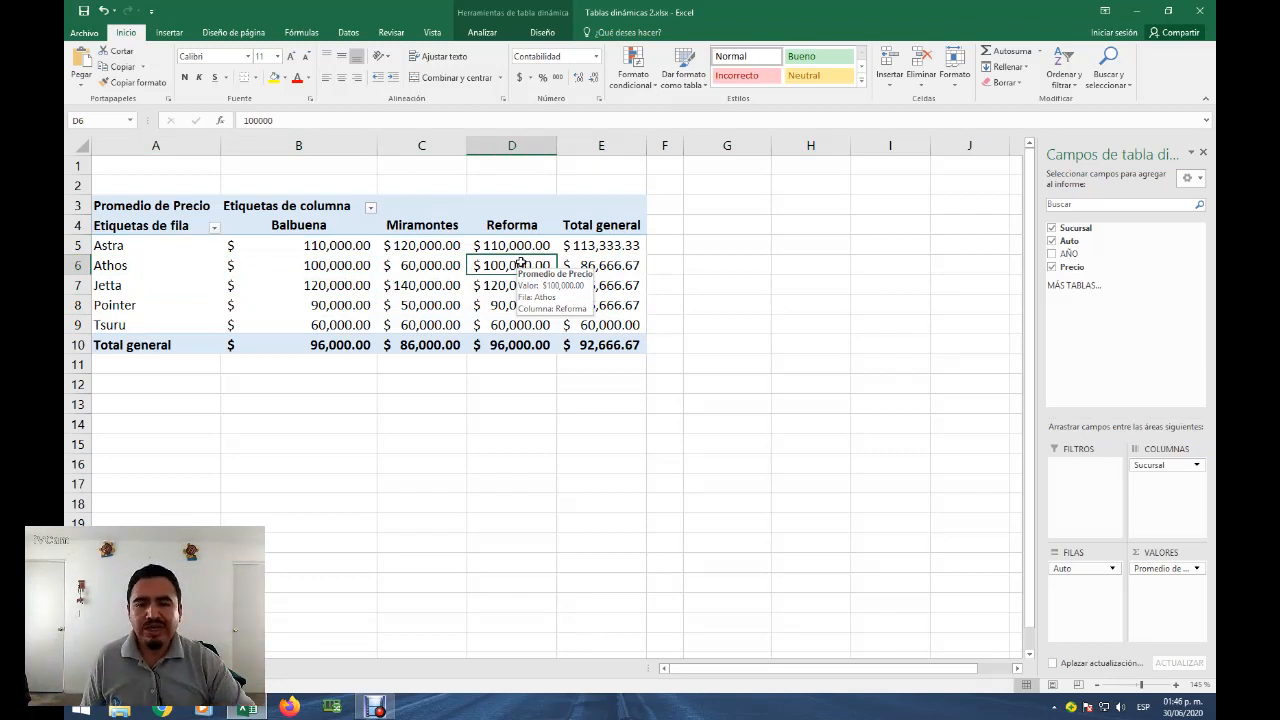
pyautogui.click(368, 417)
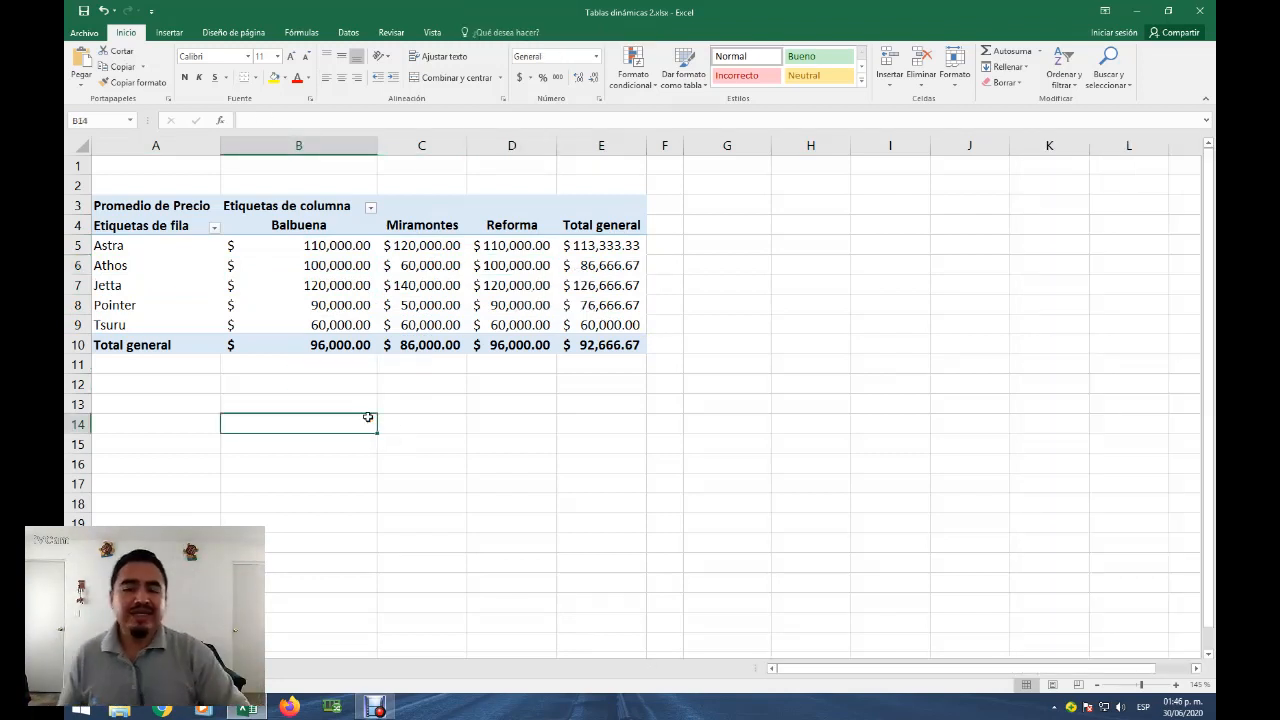
pyautogui.click(441, 288)
pyautogui.click(412, 380)
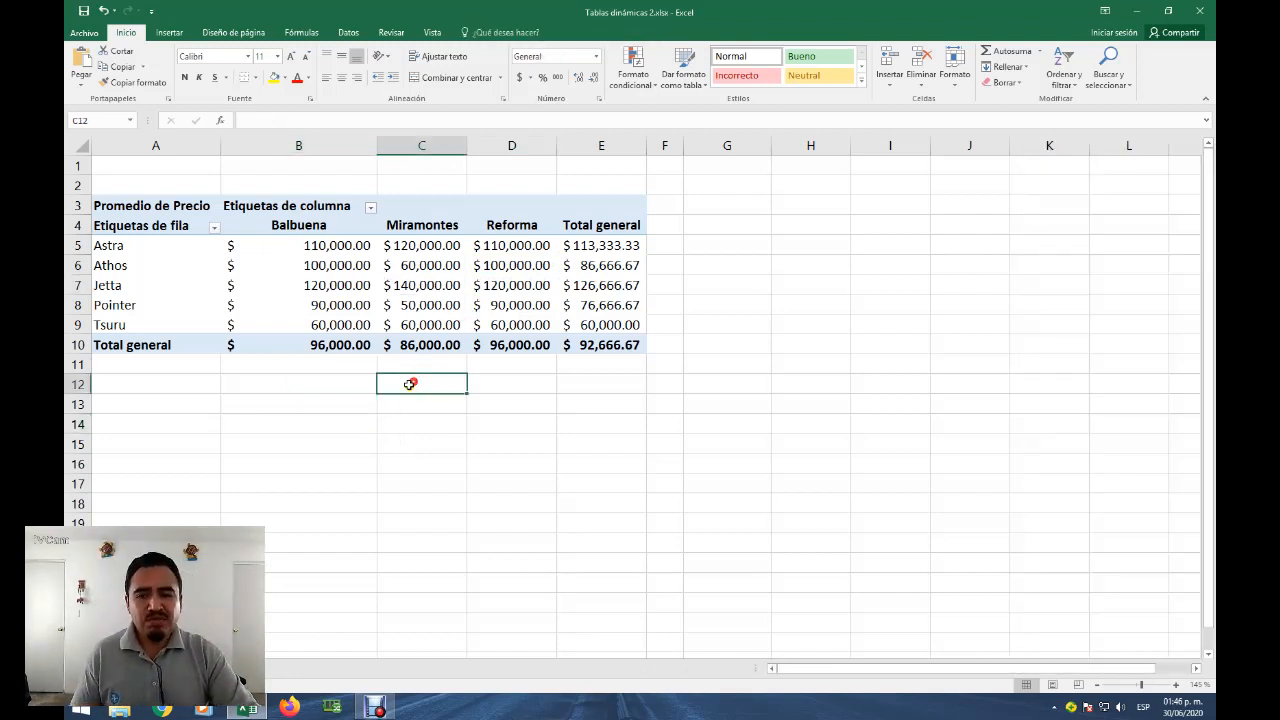
pyautogui.click(353, 322)
pyautogui.moveTo(353, 322)
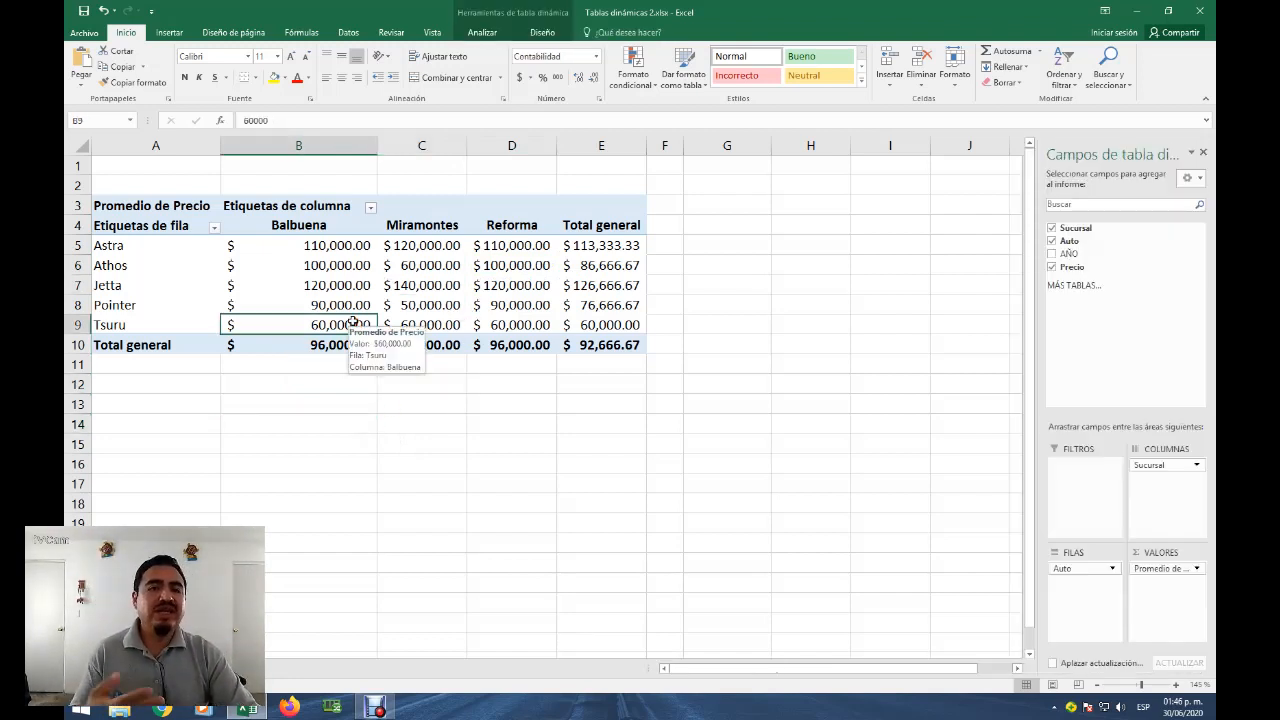
pyautogui.click(349, 264)
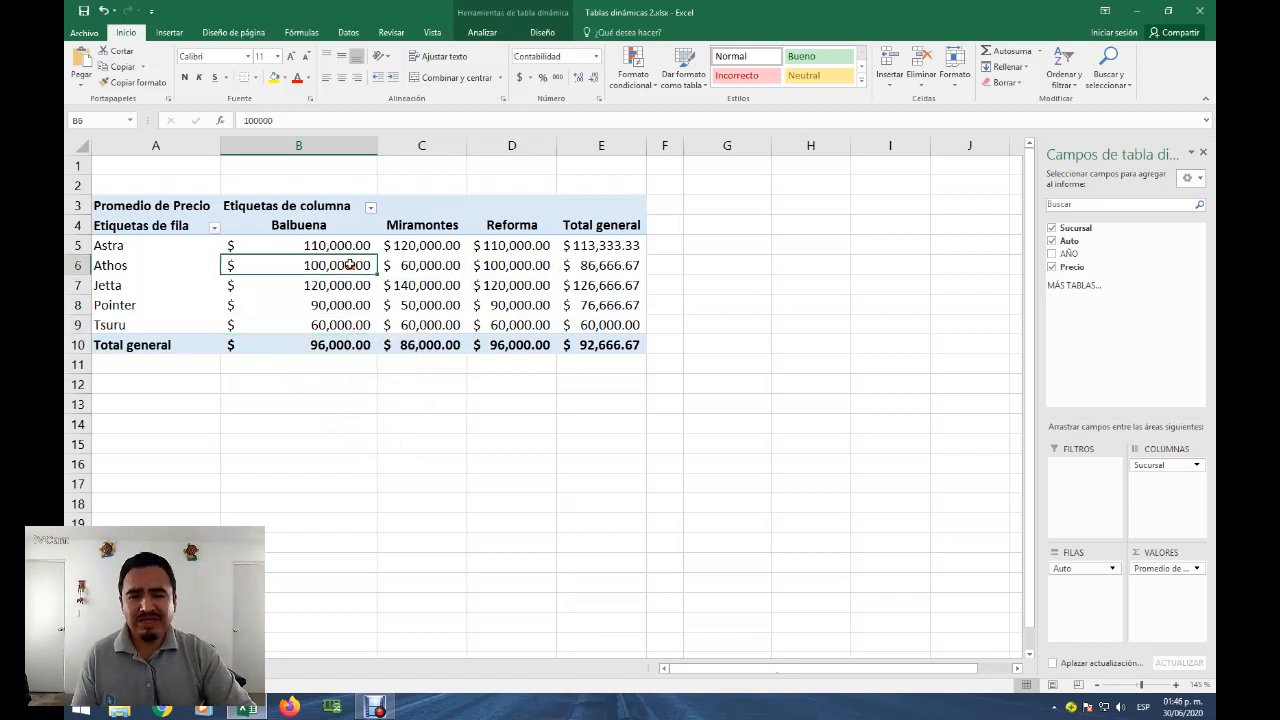
pyautogui.moveTo(349, 263)
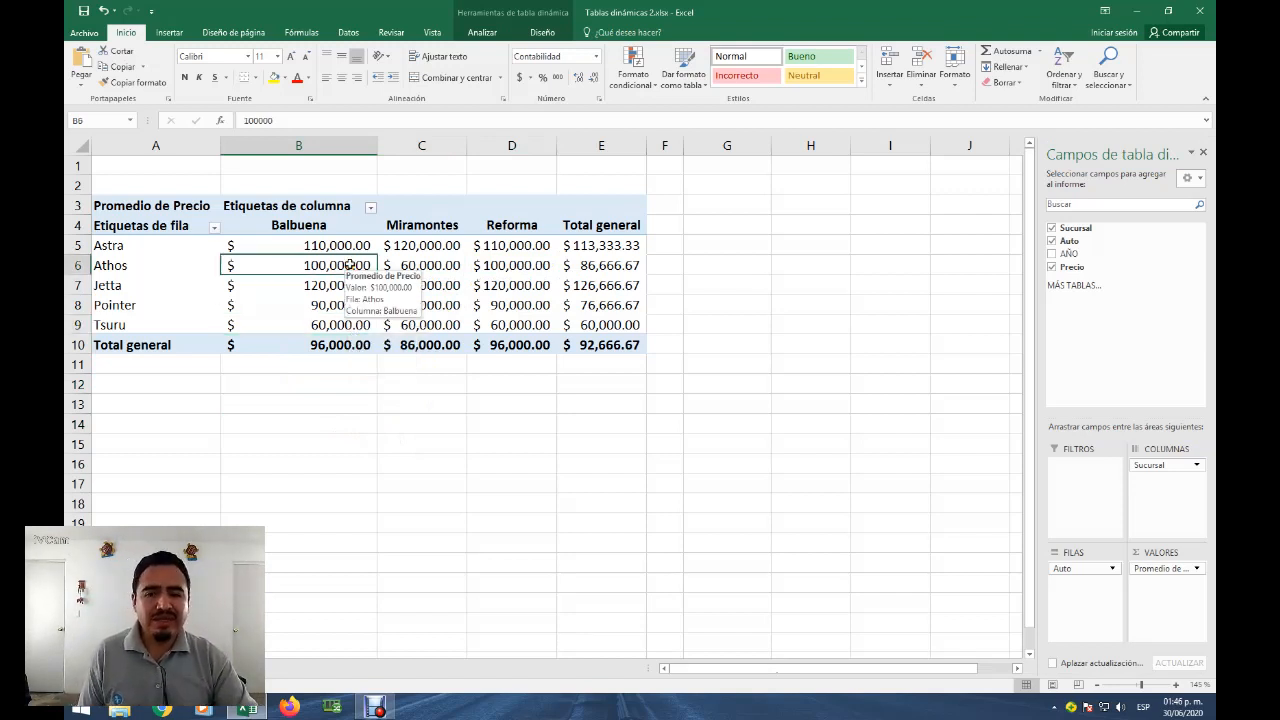
# Check the source list of branches, cars, years and prices, and return to the pivot table
pyautogui.click(197, 668)
pyautogui.click(300, 297)
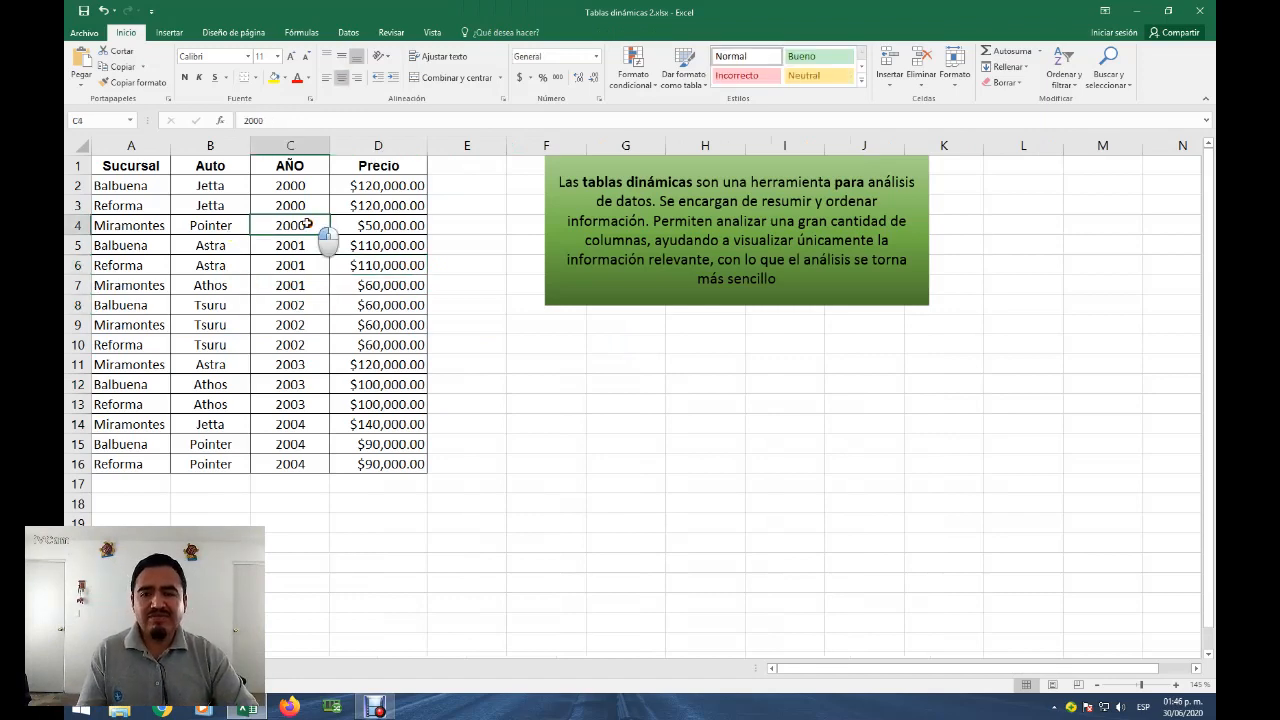
pyautogui.click(146, 248)
pyautogui.click(145, 668)
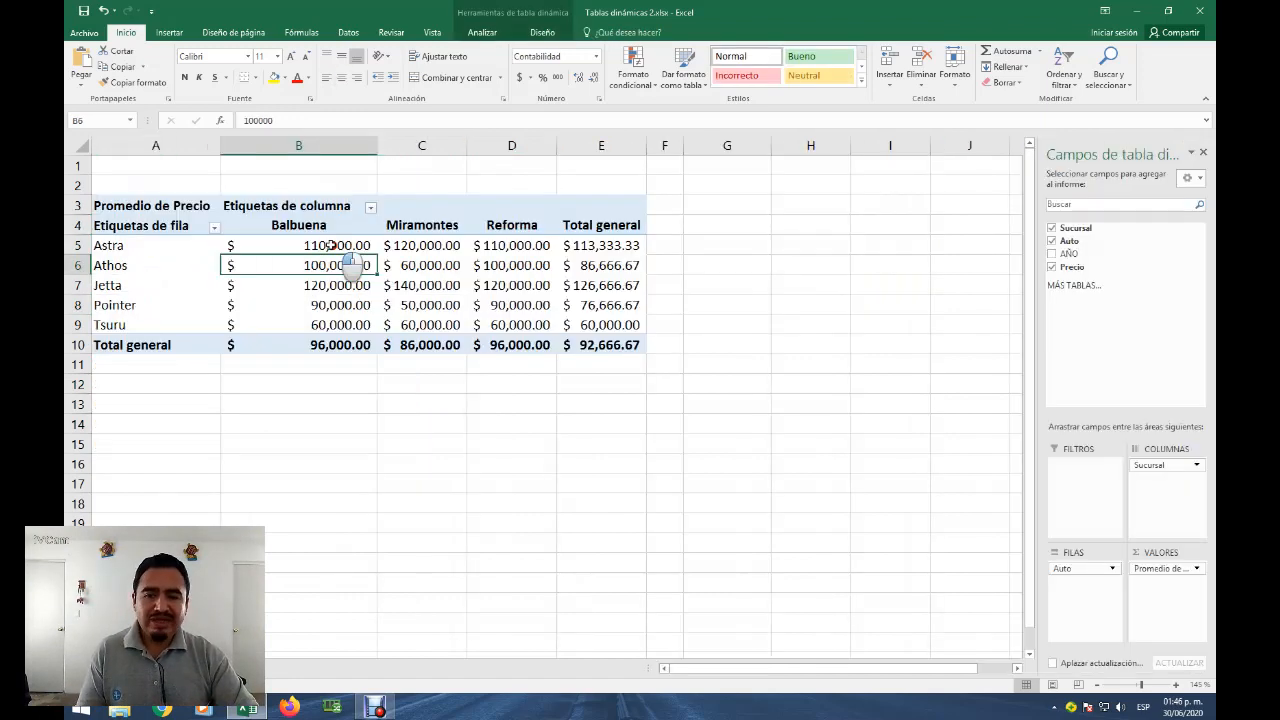
# Swap the pivot table layout so that Sucursal is in the rows and Auto in the columns
pyautogui.click(332, 246)
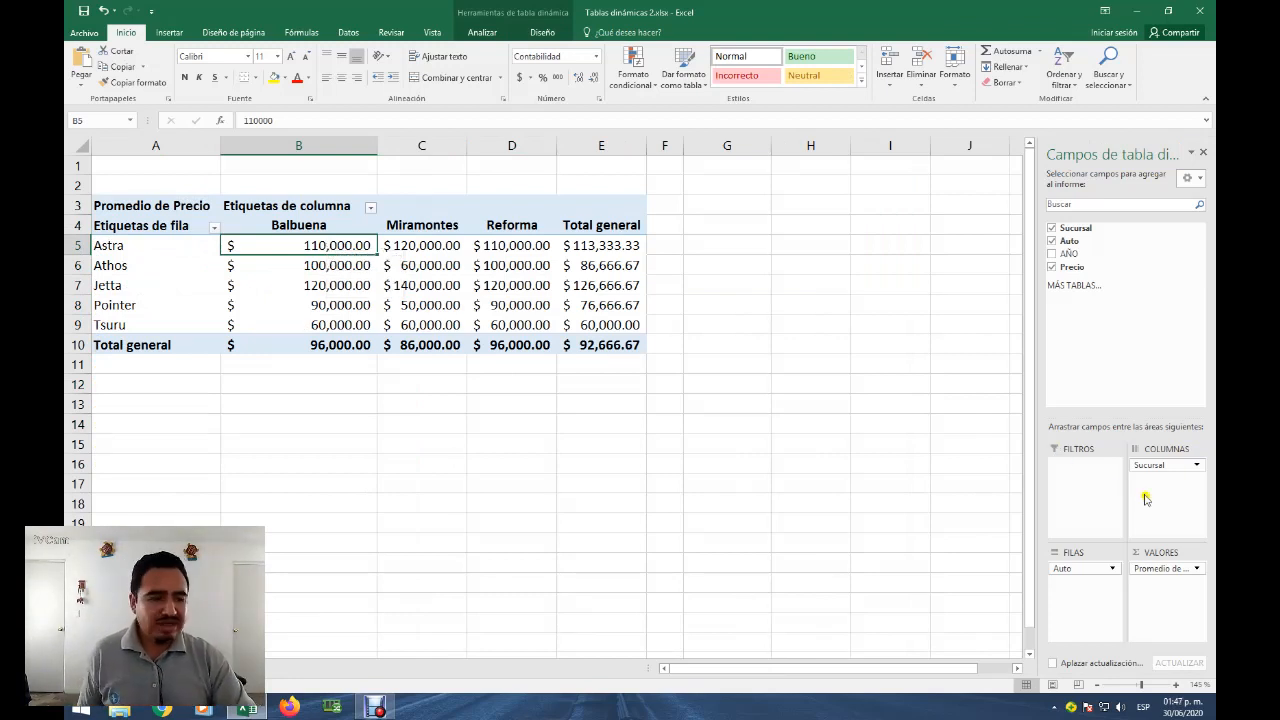
pyautogui.moveTo(1150, 468); pyautogui.dragTo(1064, 636)
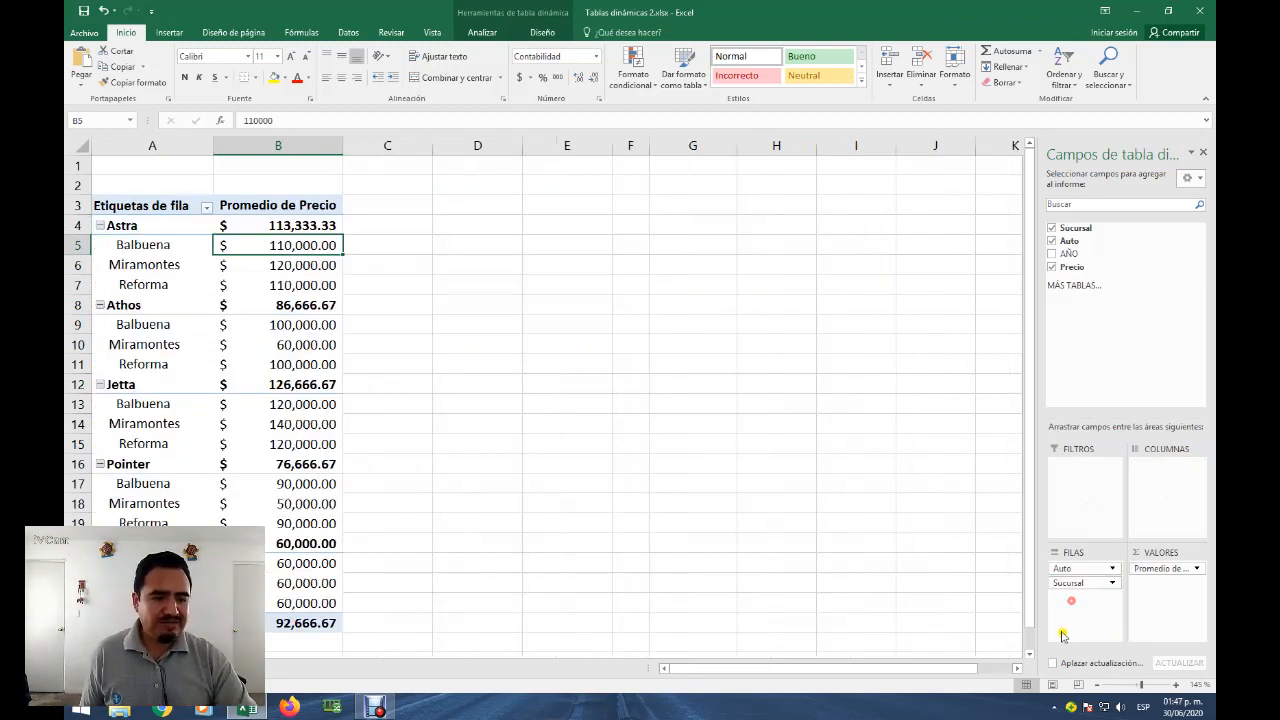
pyautogui.moveTo(1075, 570); pyautogui.dragTo(1160, 486)
pyautogui.click(406, 279)
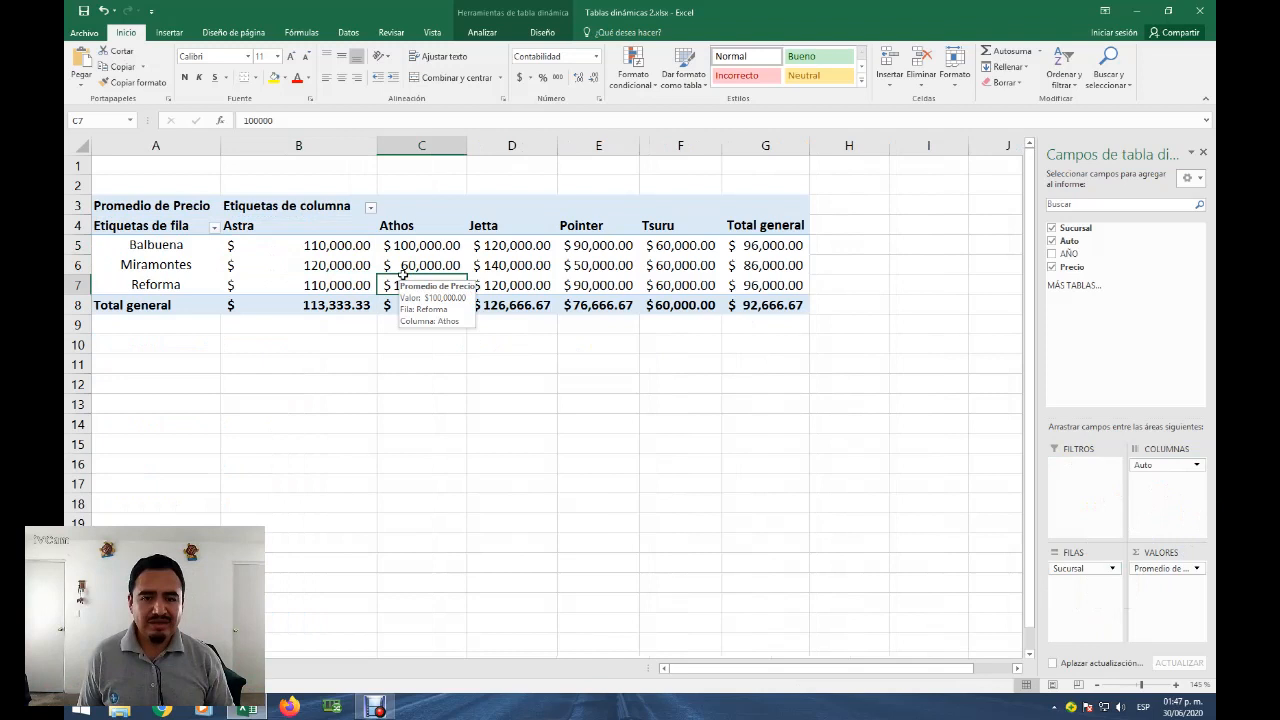
# Filter the row labels to show only the Balbuena branch and check its Astra price and total
pyautogui.click(211, 233)
pyautogui.click(196, 248)
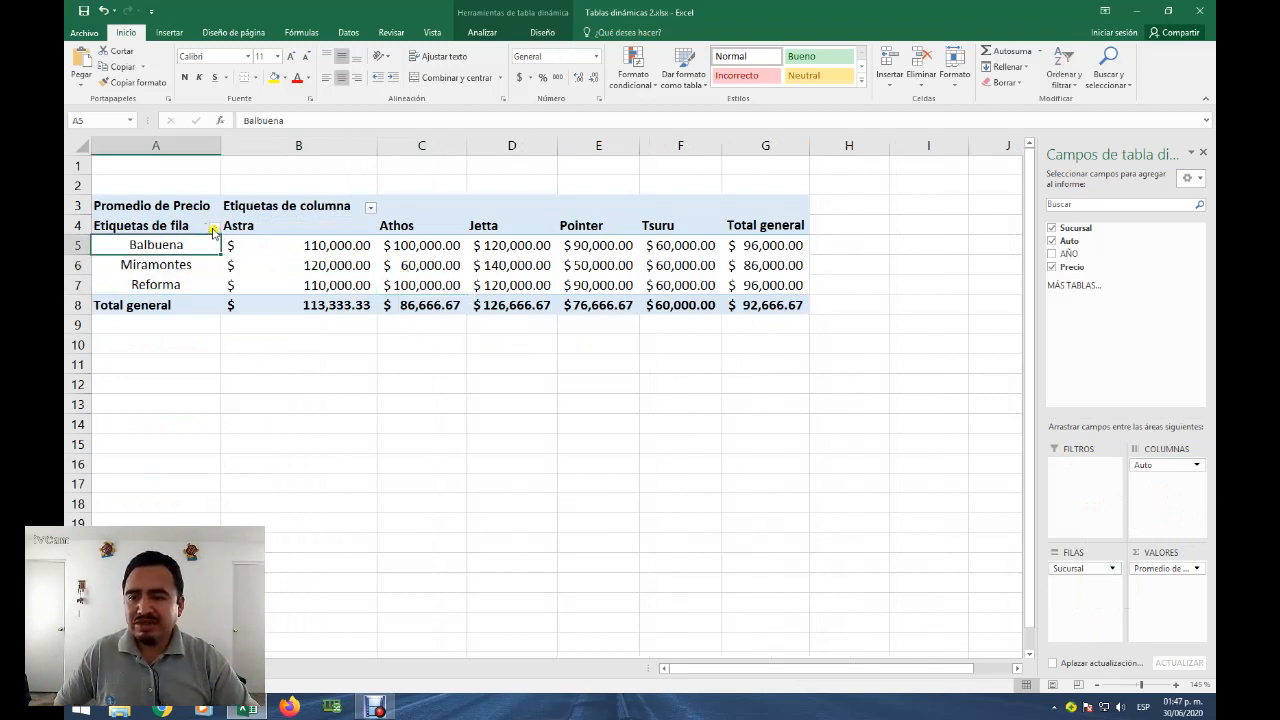
pyautogui.click(213, 230)
pyautogui.click(104, 361)
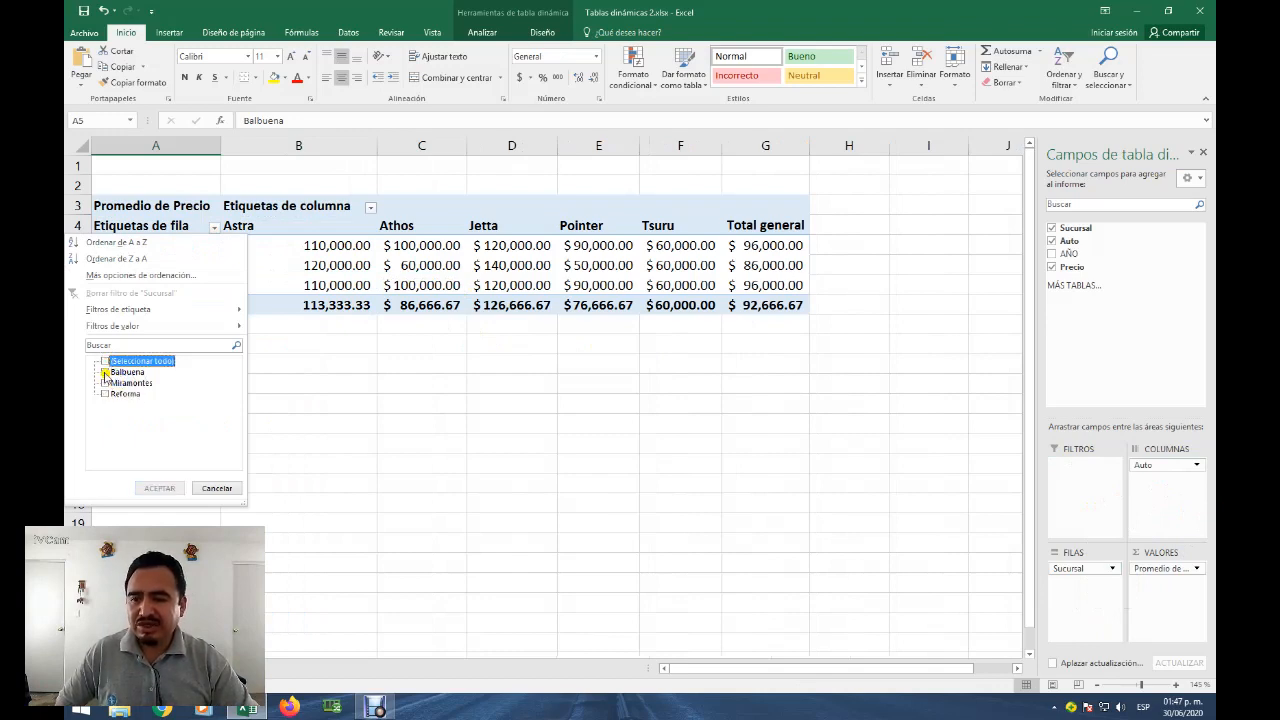
pyautogui.click(104, 372)
pyautogui.click(159, 488)
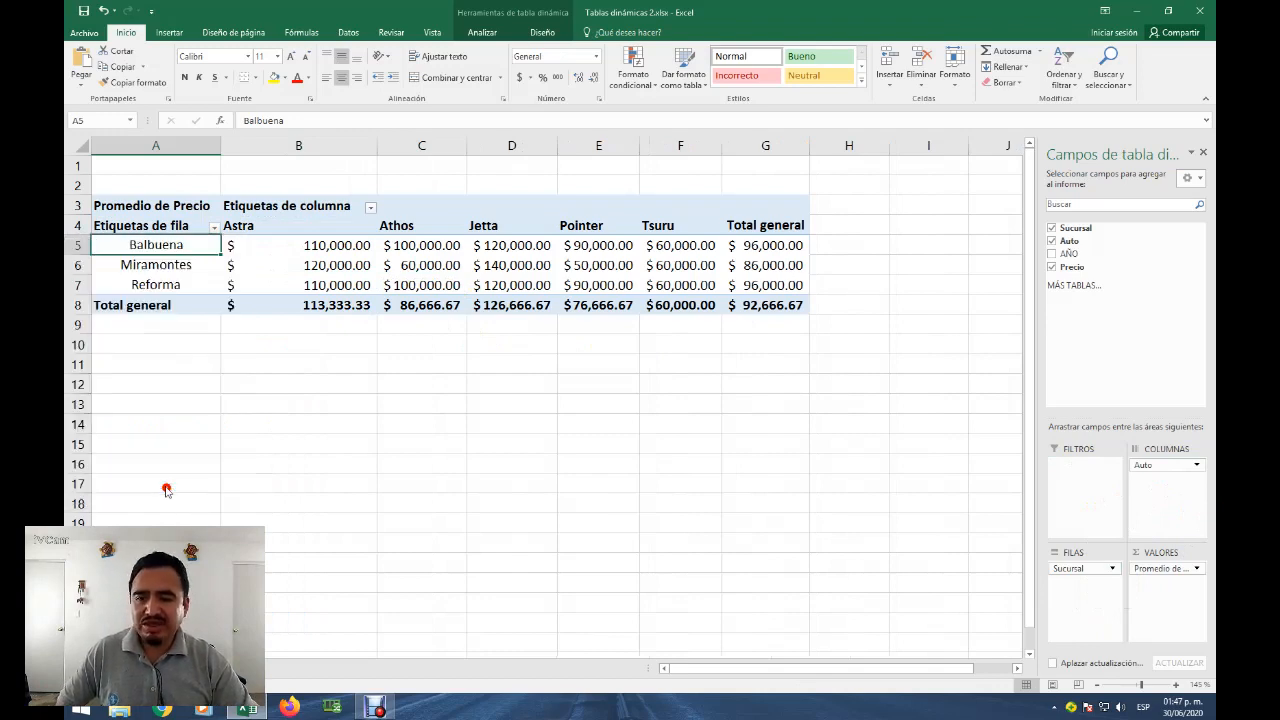
pyautogui.click(339, 244)
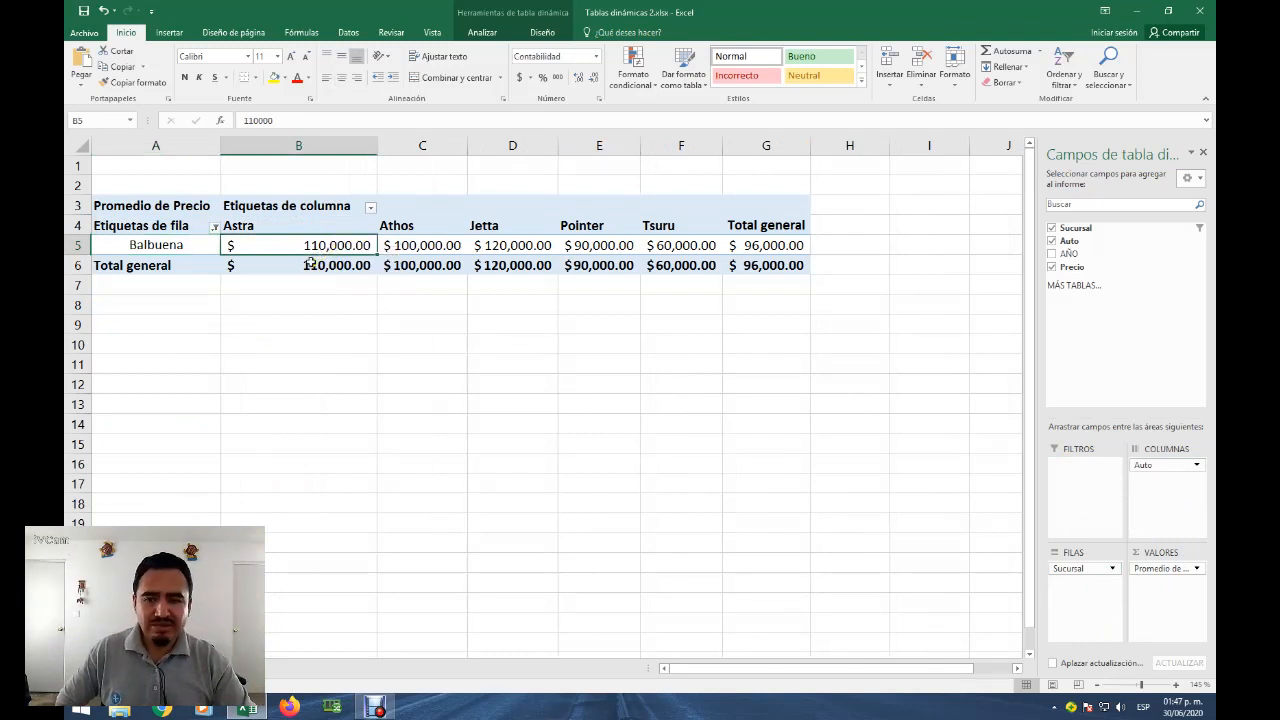
pyautogui.click(307, 264)
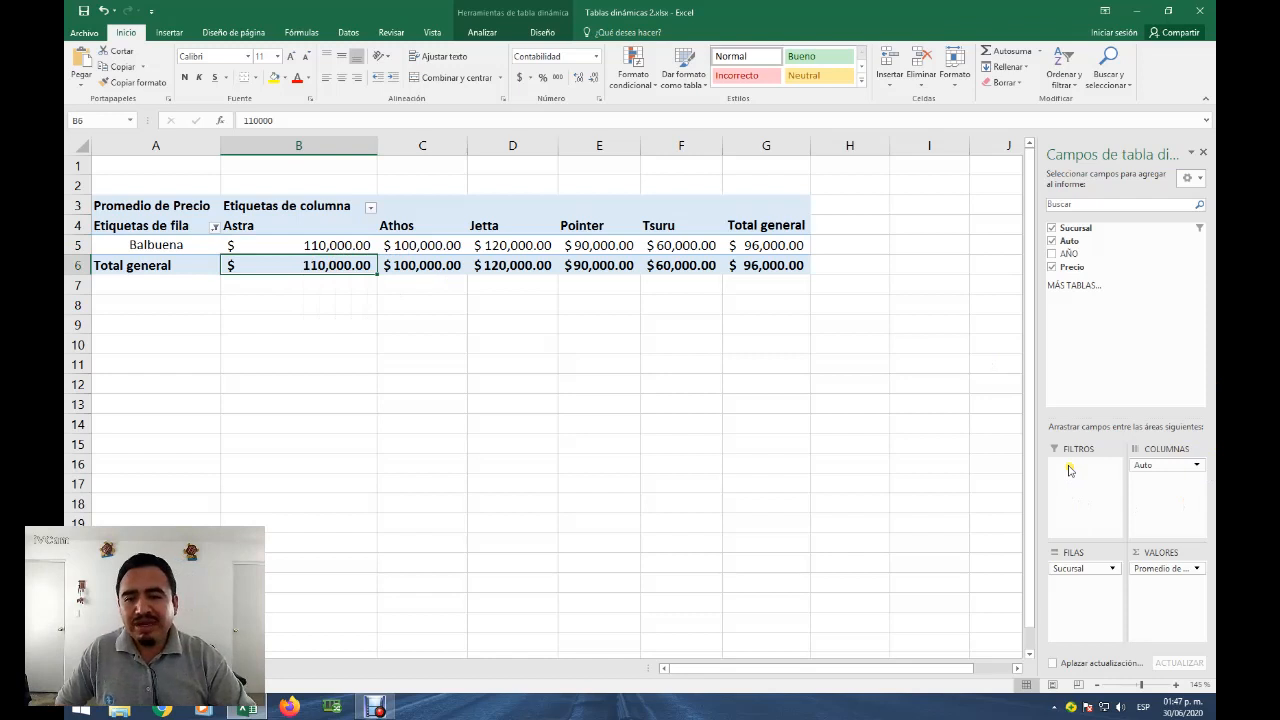
# Summarize the Precio values by Suma instead of Promedio
pyautogui.click(1196, 568)
pyautogui.click(1143, 552)
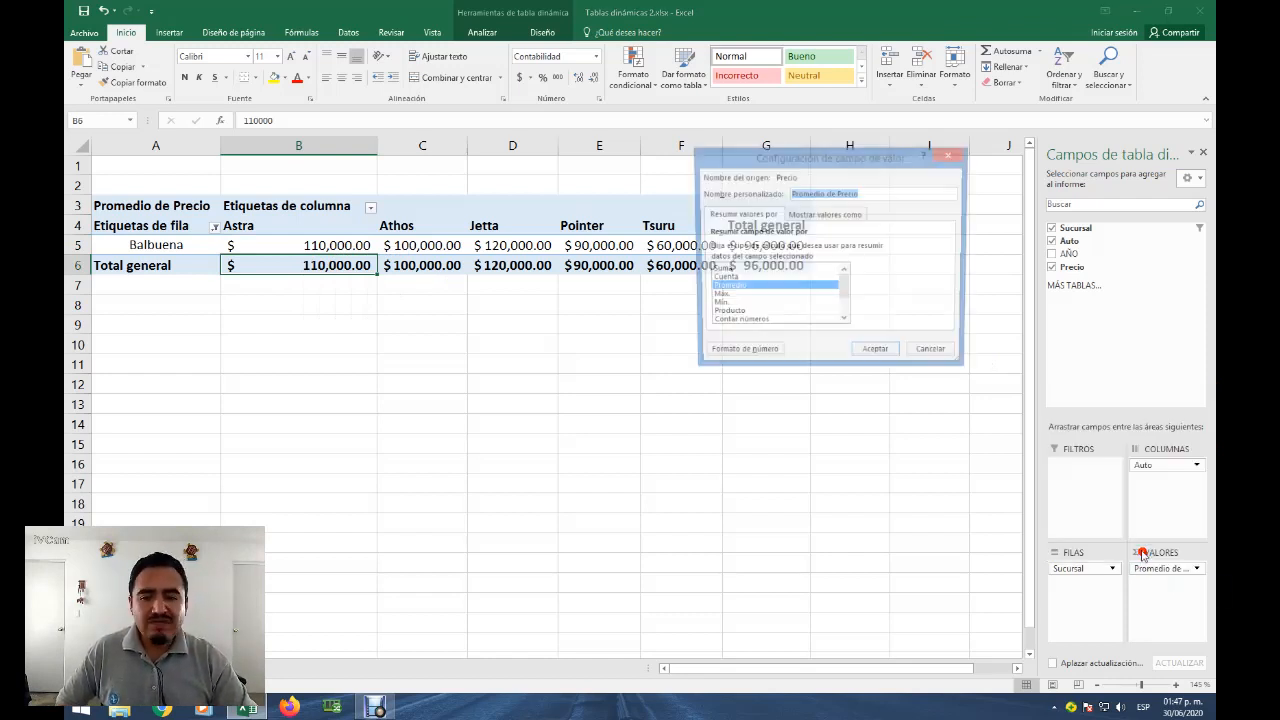
pyautogui.click(719, 269)
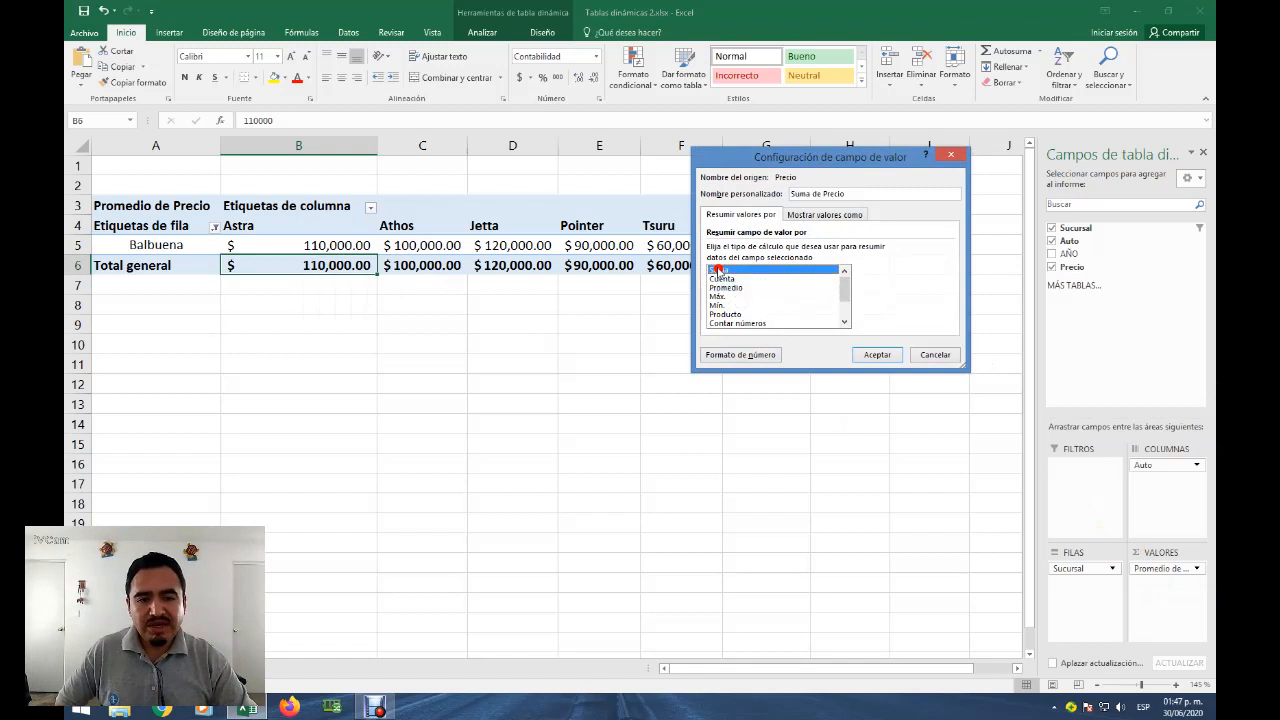
pyautogui.click(878, 354)
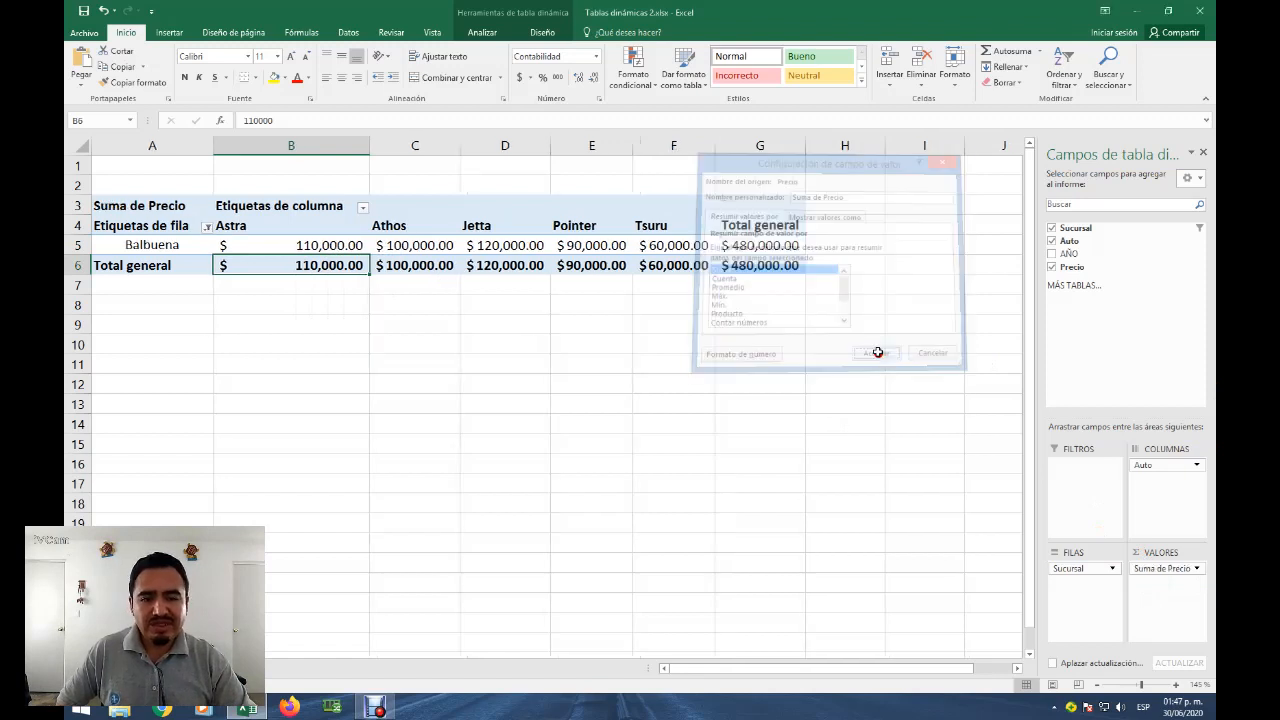
# Show all branches again in the row labels filter
pyautogui.click(207, 226)
pyautogui.click(105, 361)
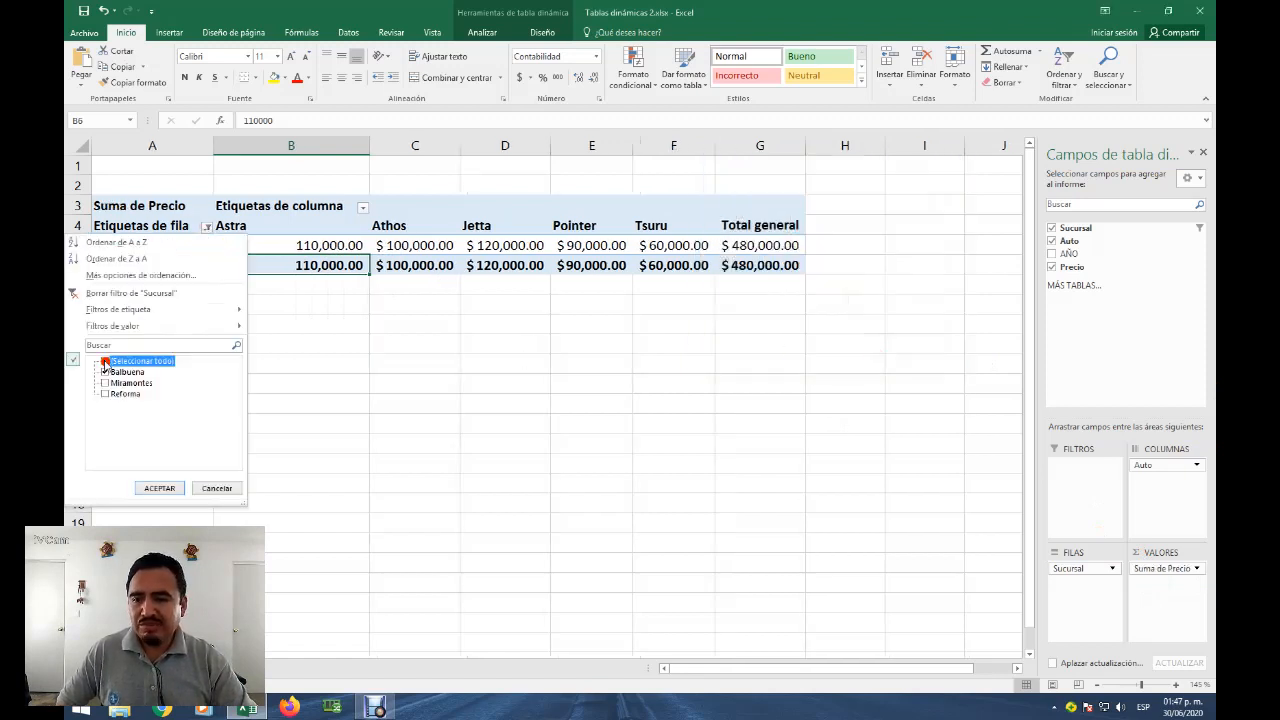
pyautogui.click(159, 488)
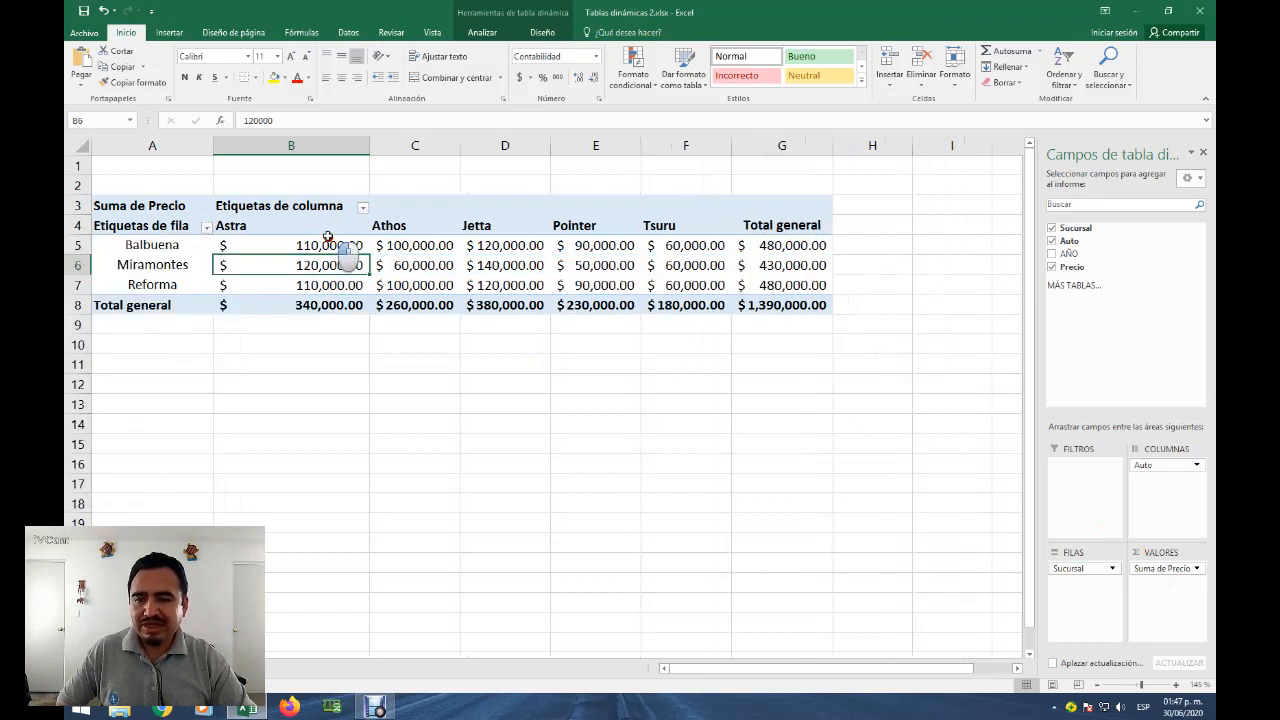
# Review the Astra column's price per branch and its Total general in the rearranged pivot table
pyautogui.click(229, 306)
pyautogui.click(290, 384)
pyautogui.click(320, 280)
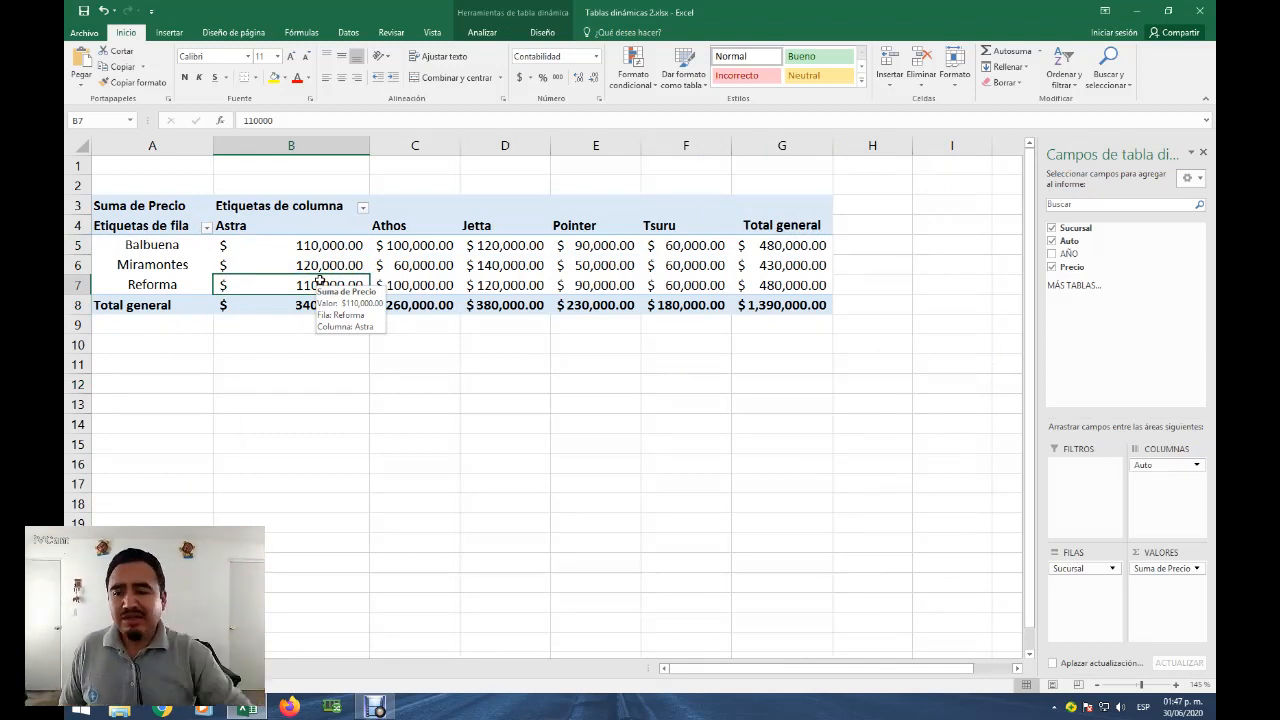
pyautogui.click(271, 220)
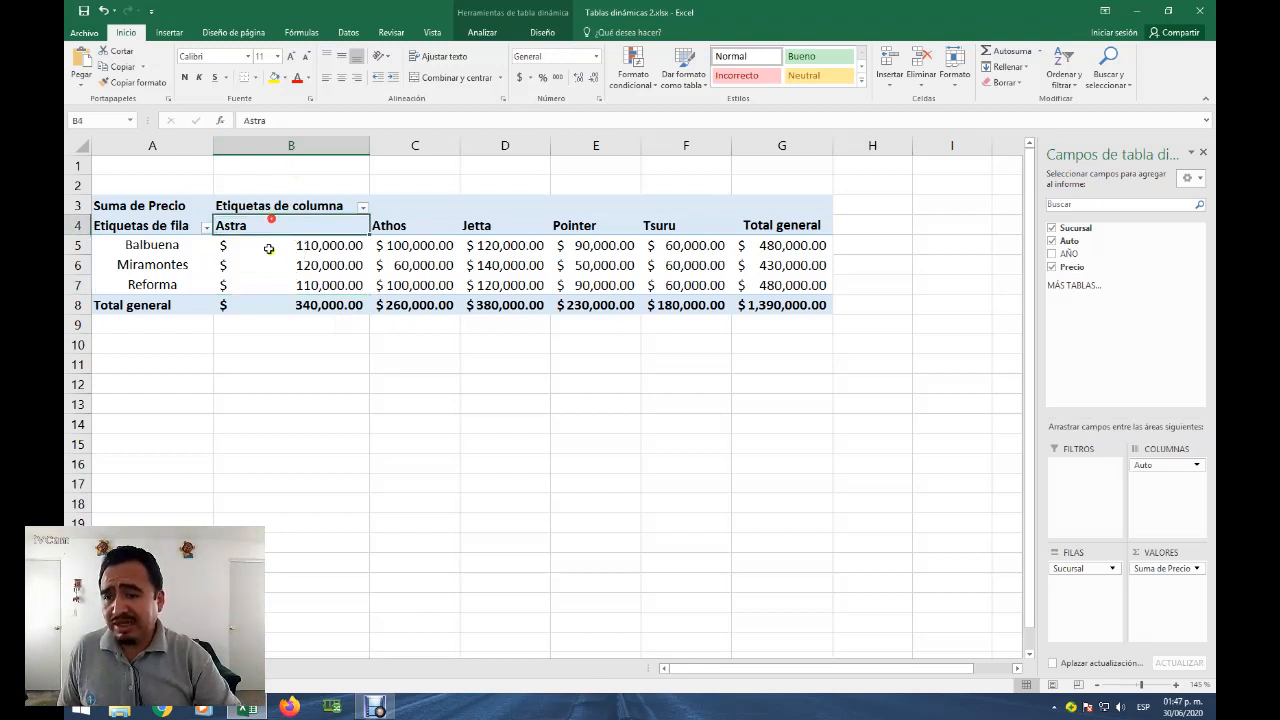
pyautogui.click(300, 262)
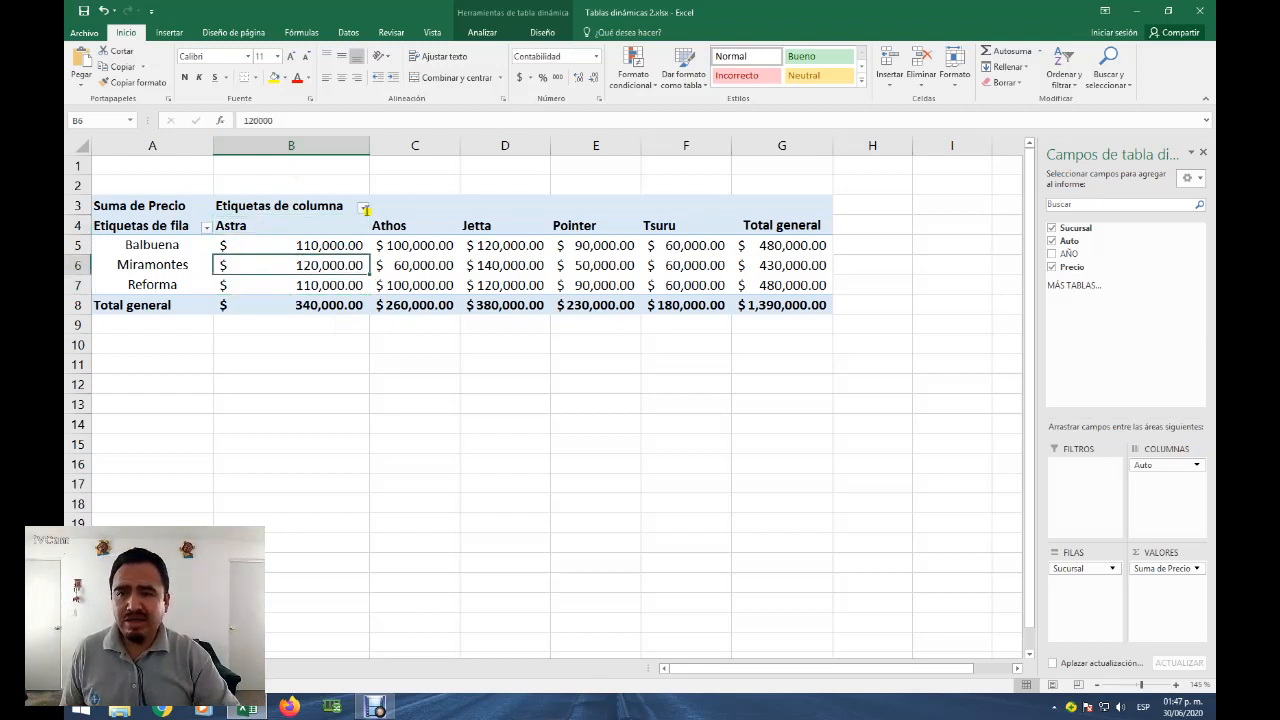
pyautogui.click(390, 380)
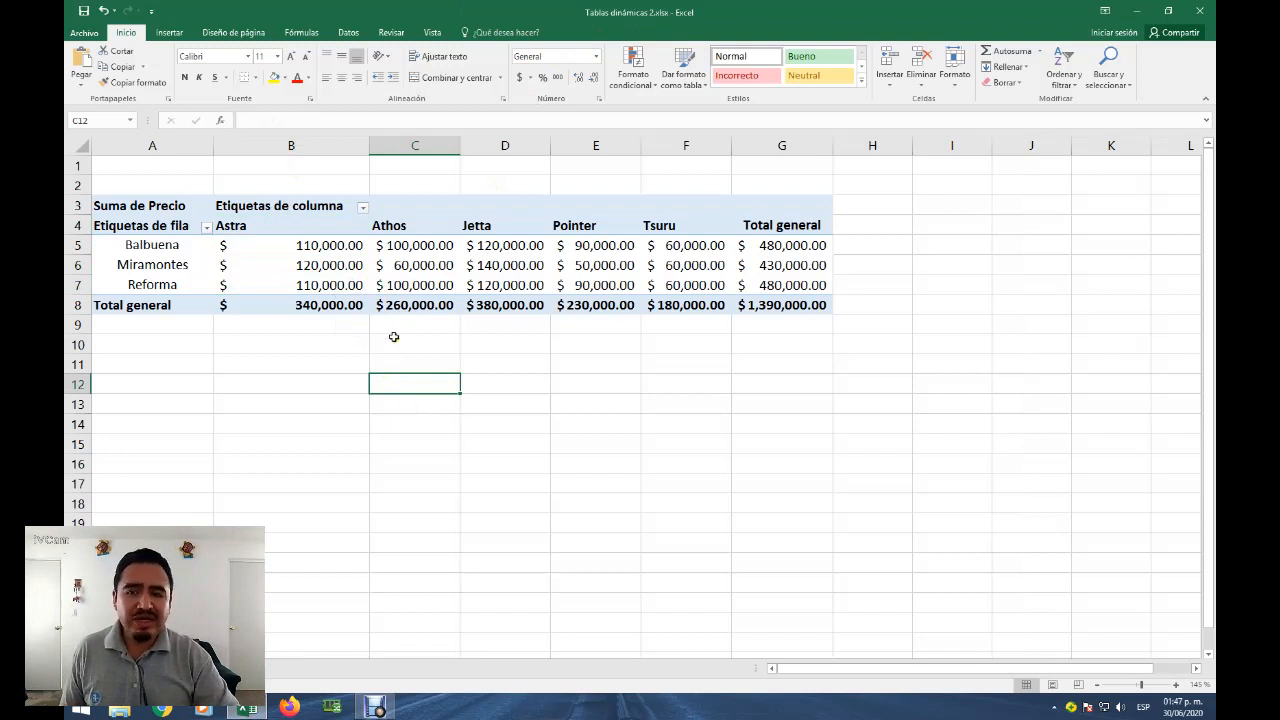
# Apply the blue Oscuro pivot table style with black header and total rows
pyautogui.click(343, 265)
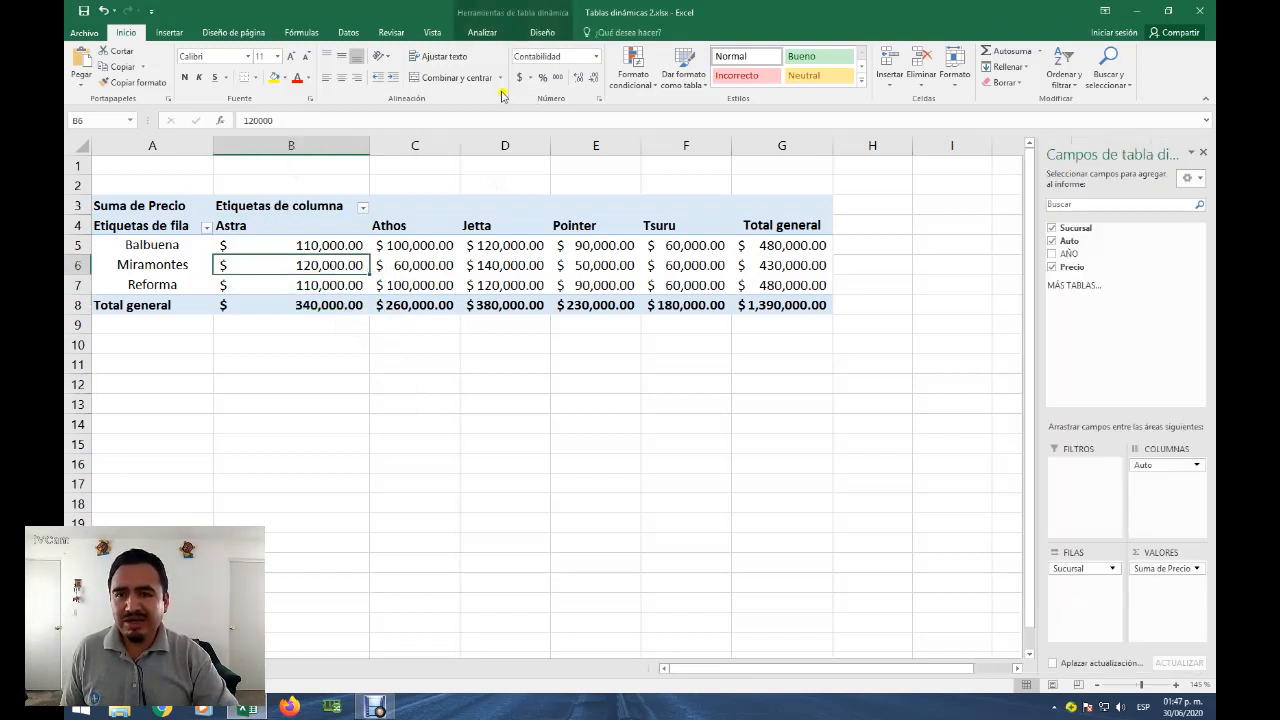
pyautogui.click(539, 32)
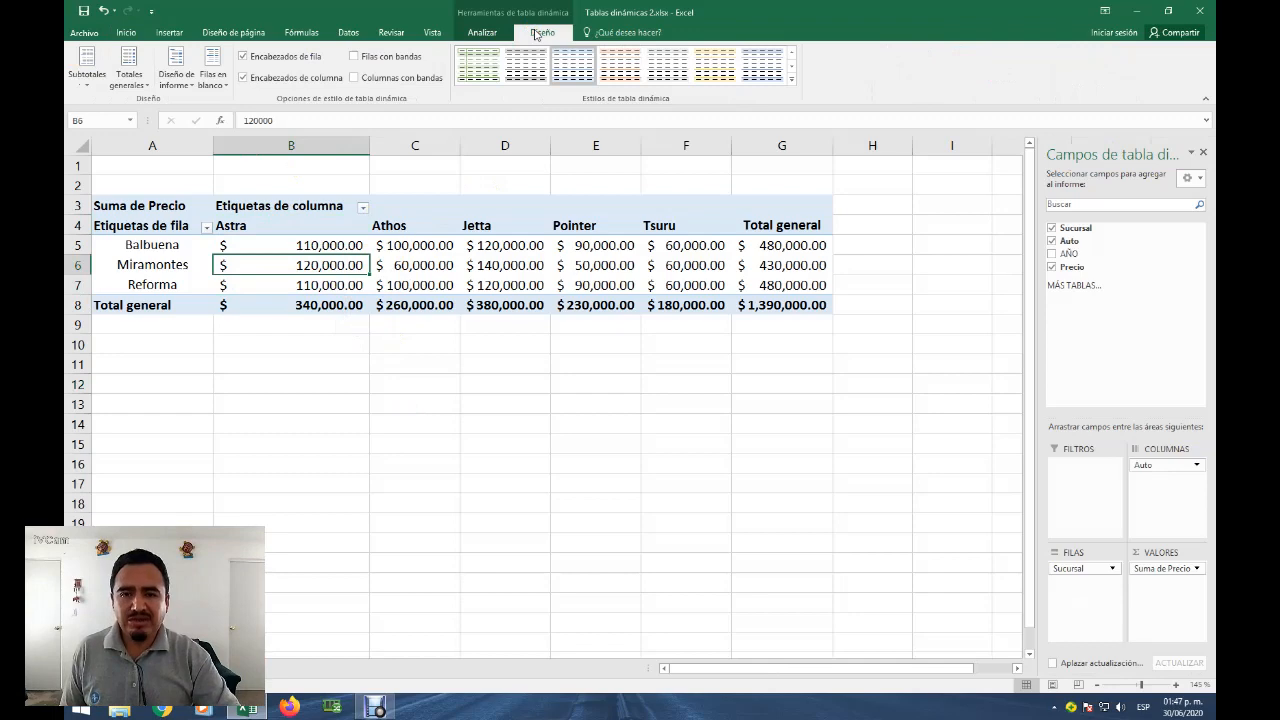
pyautogui.click(788, 84)
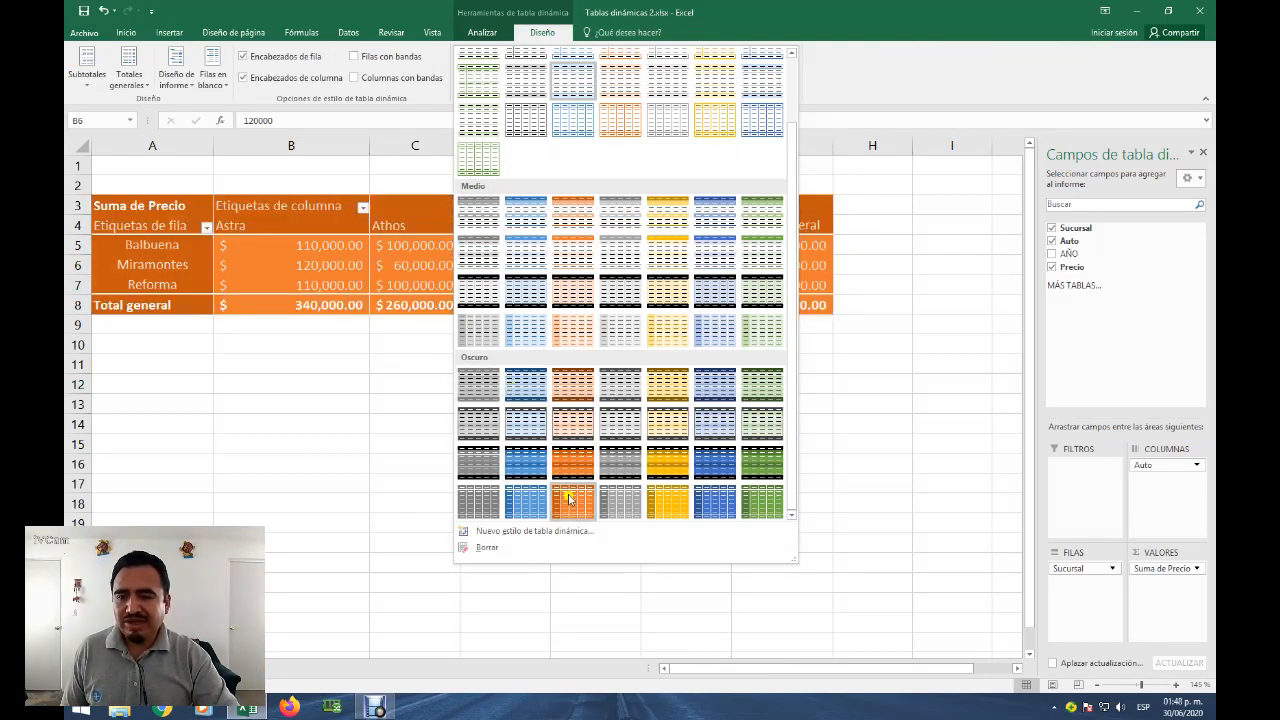
pyautogui.click(517, 466)
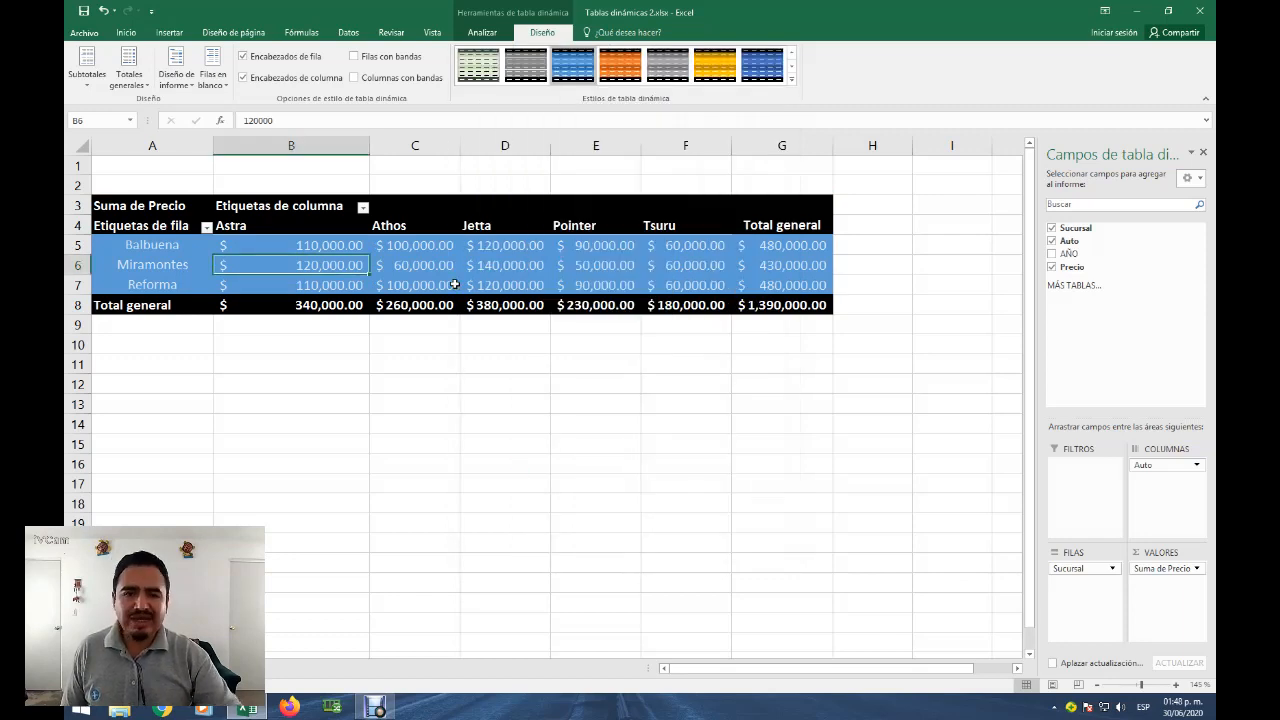
pyautogui.moveTo(454, 285)
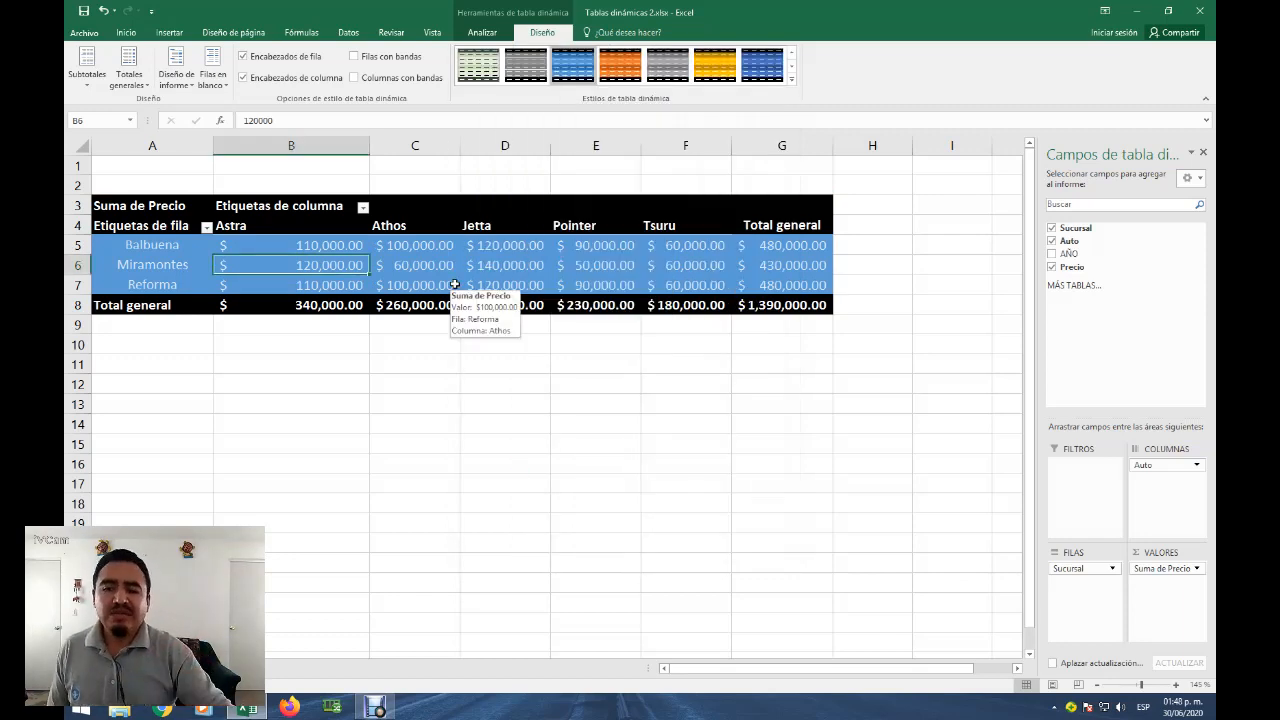
pyautogui.click(445, 318)
pyautogui.click(480, 272)
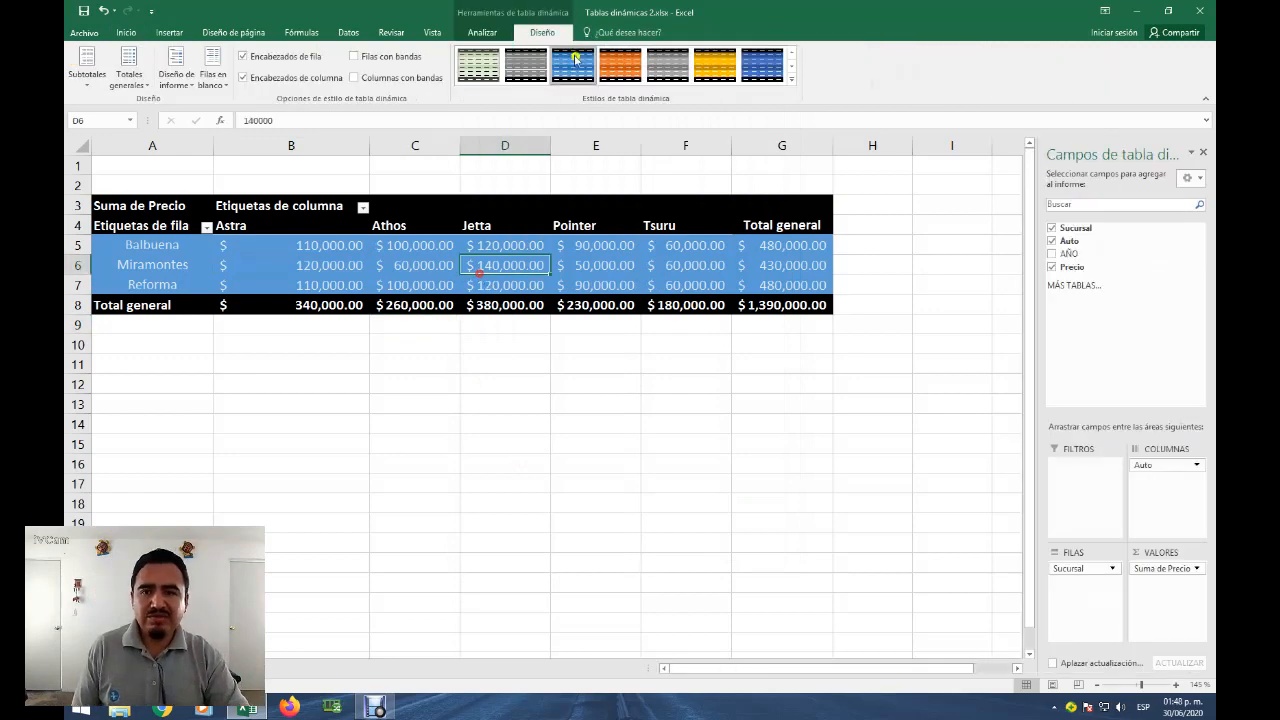
# Check the value field settings of Suma de Precio and close them without changes
pyautogui.click(488, 33)
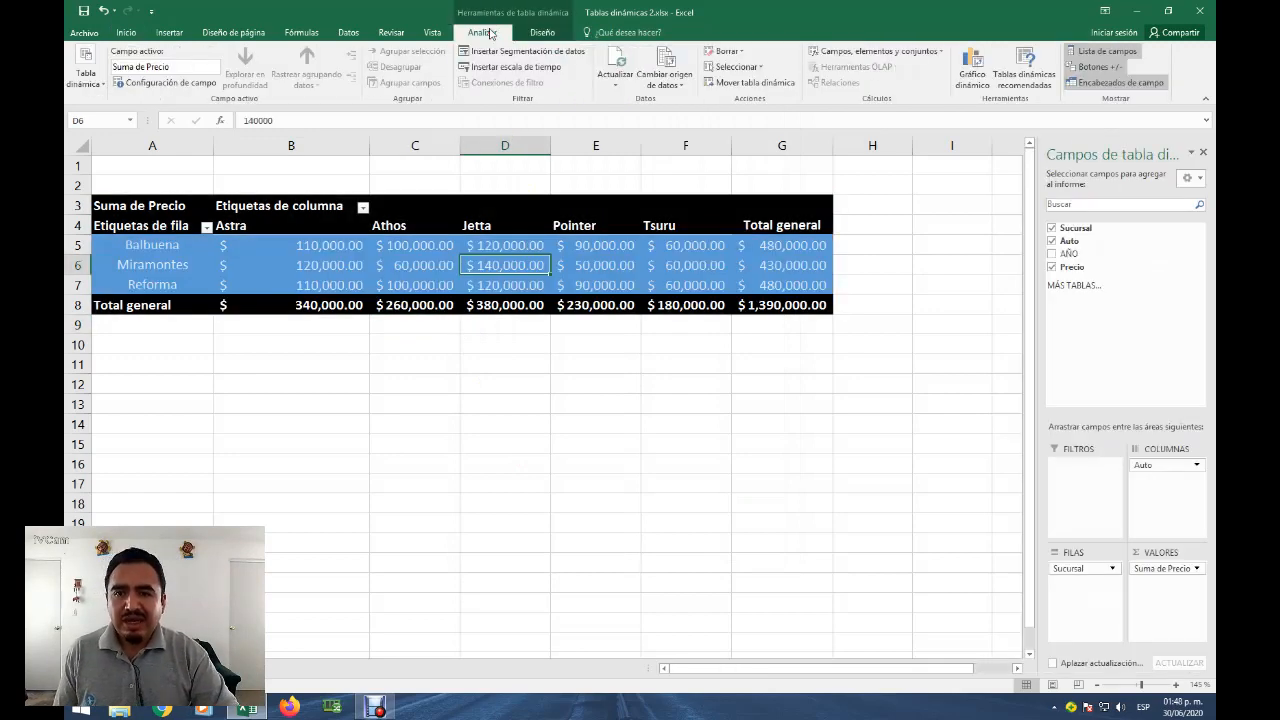
pyautogui.click(545, 33)
pyautogui.click(485, 33)
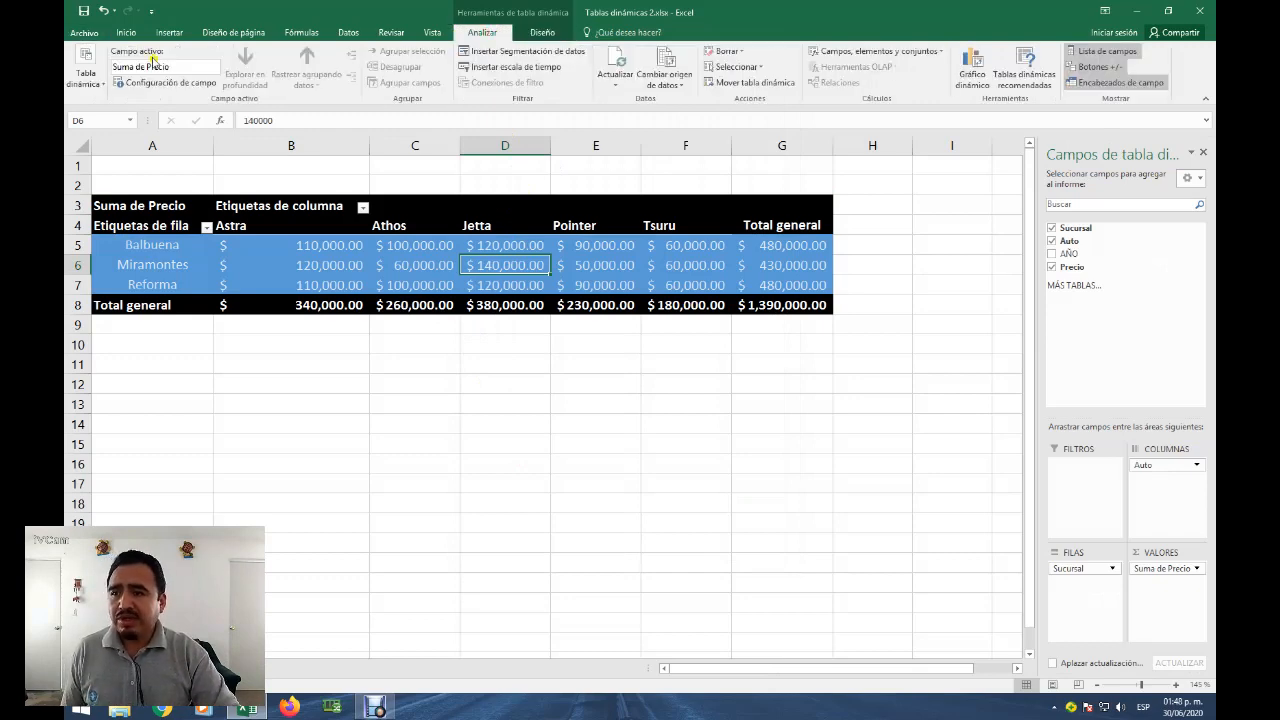
pyautogui.click(197, 76)
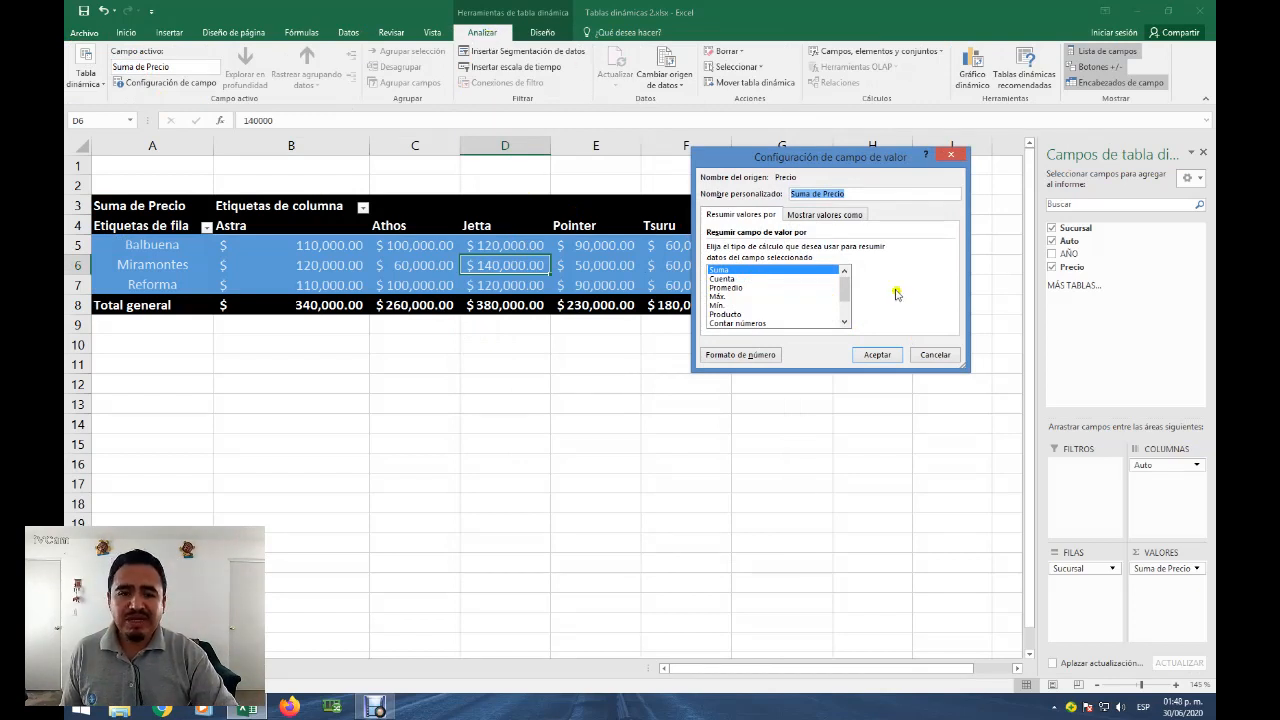
pyautogui.click(935, 356)
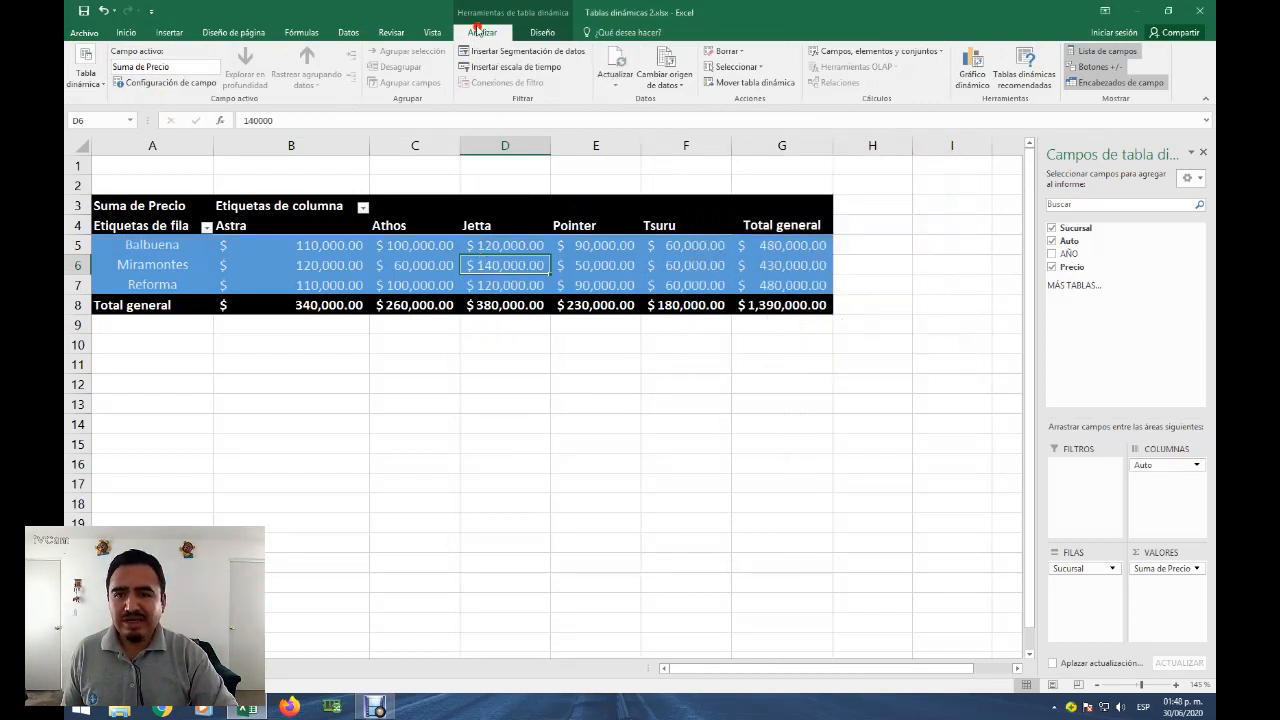
# Summarize the Precio values by Promedio through the active field's settings
pyautogui.click(150, 67)
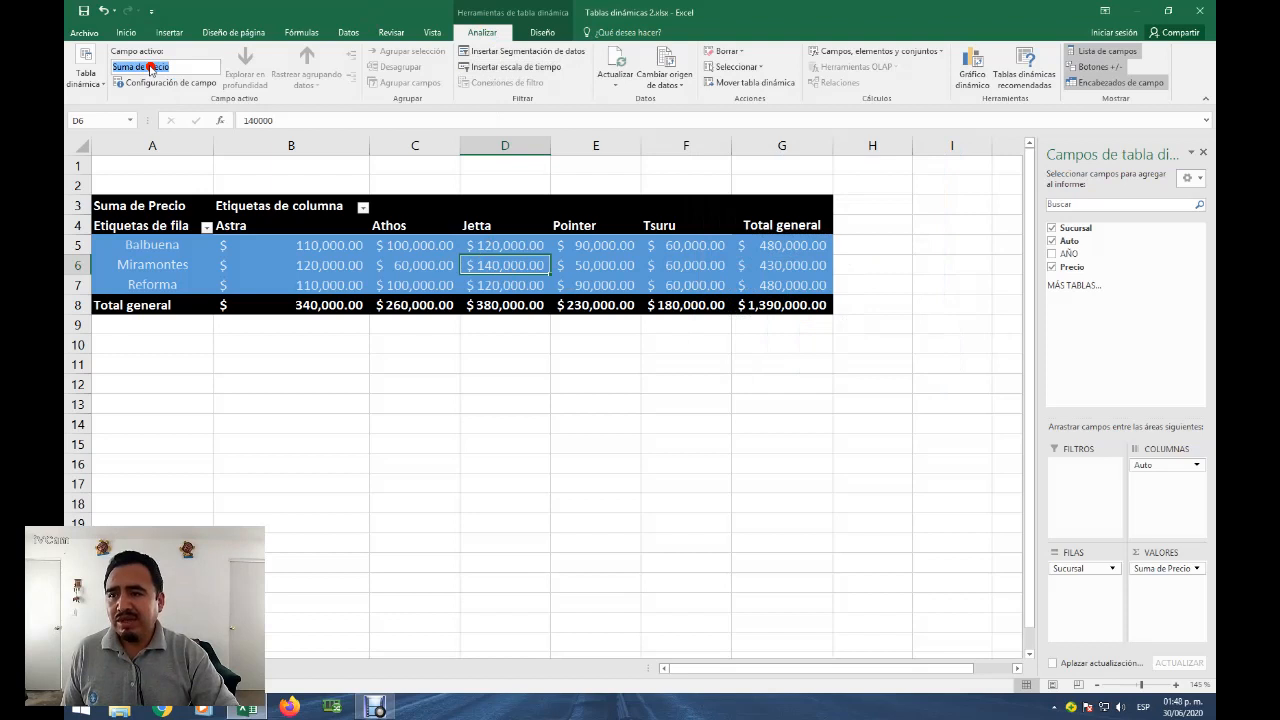
pyautogui.click(157, 83)
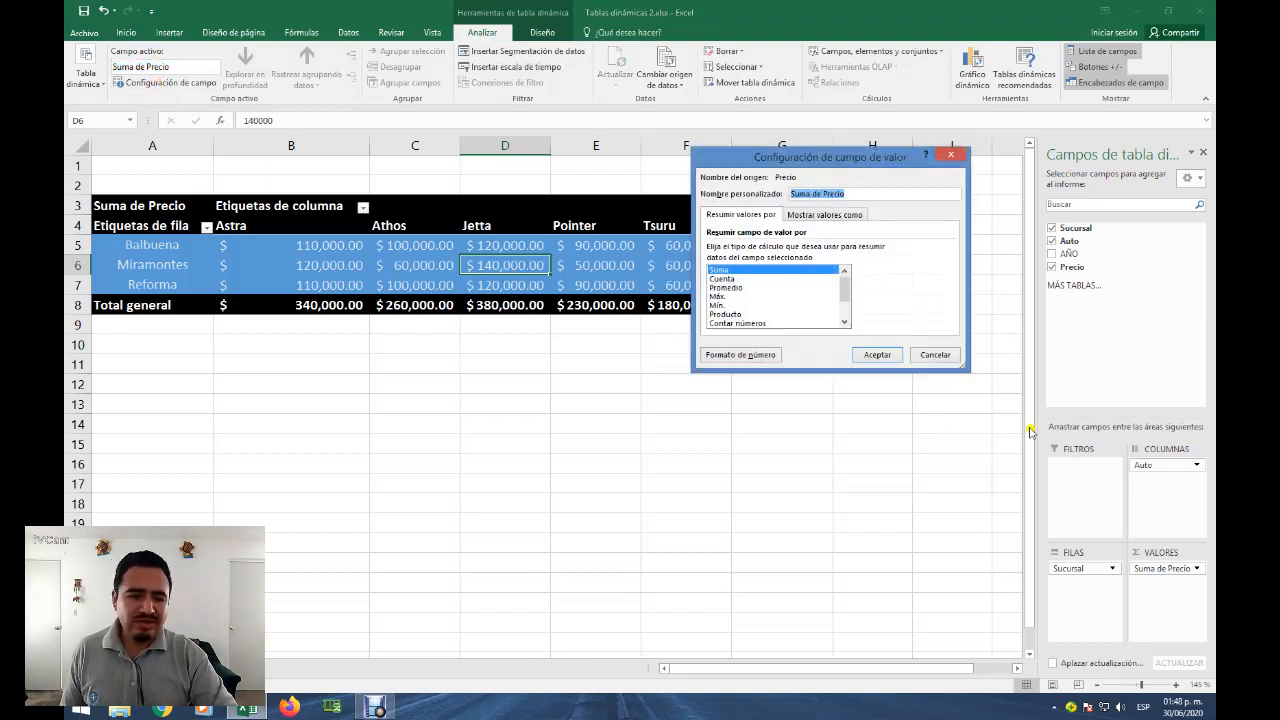
pyautogui.click(728, 287)
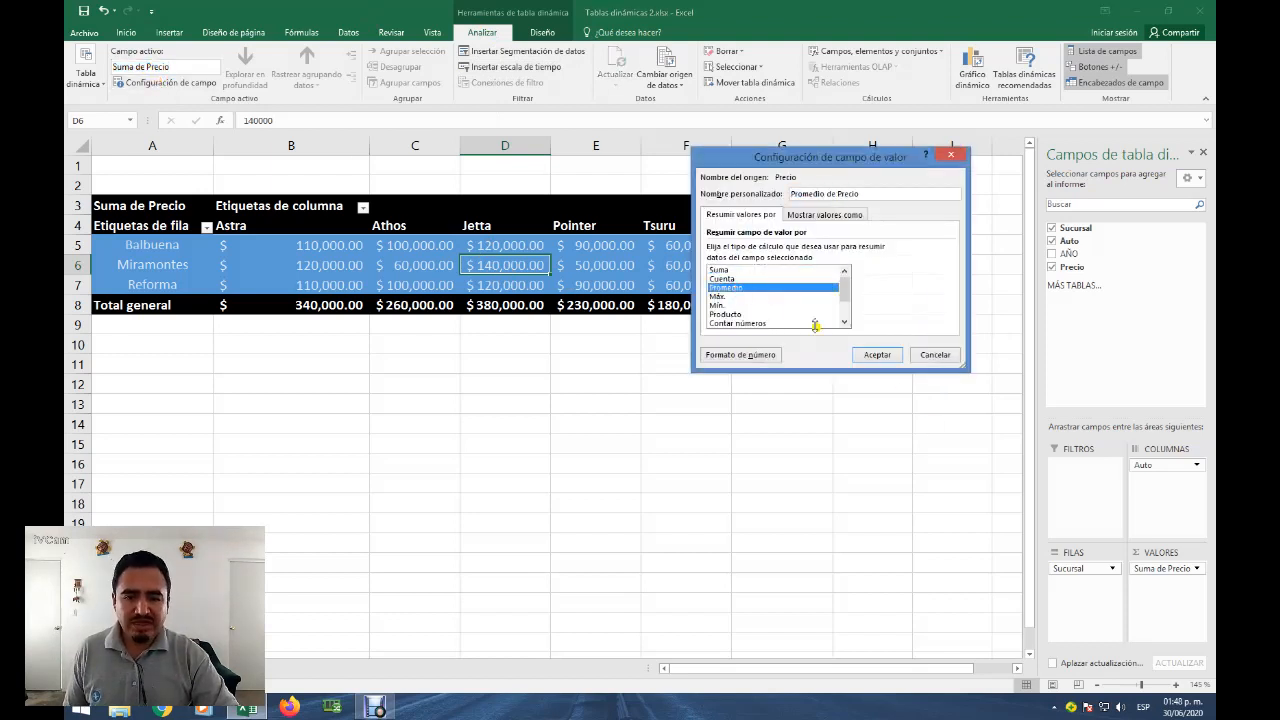
pyautogui.click(880, 354)
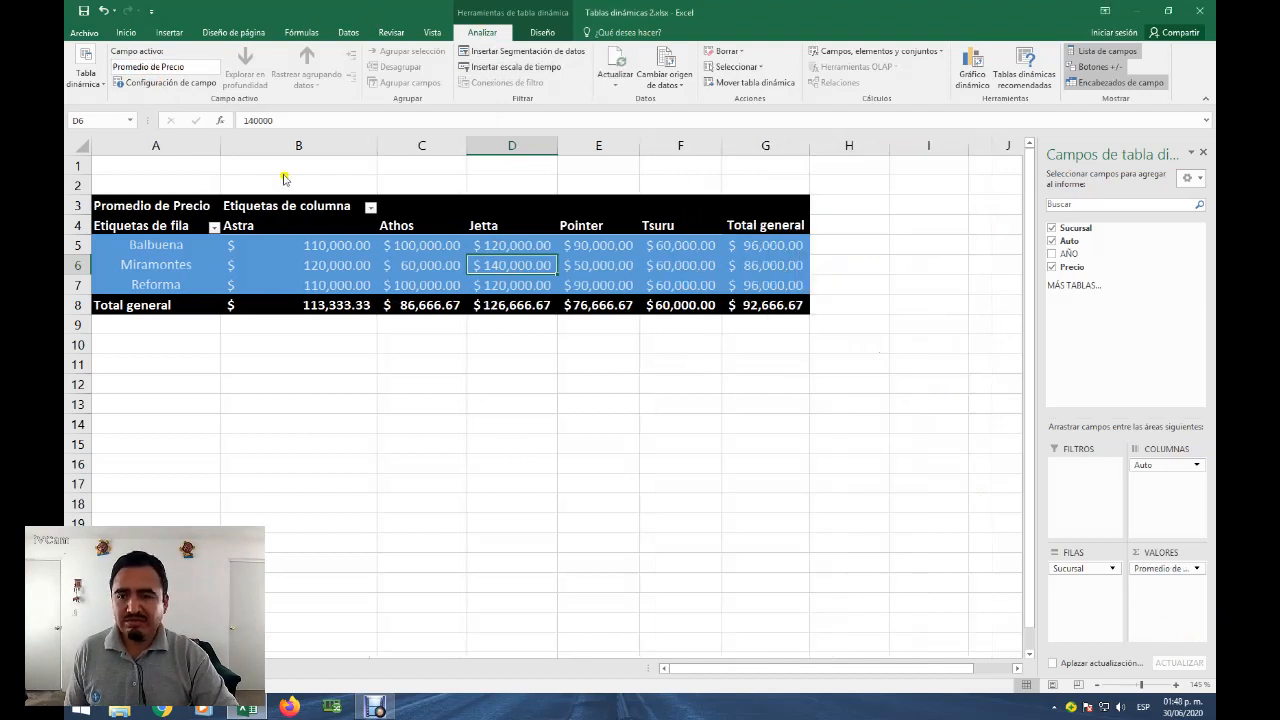
# Change the summary function of the Precio value field to Máx
pyautogui.click(168, 83)
pyautogui.click(714, 279)
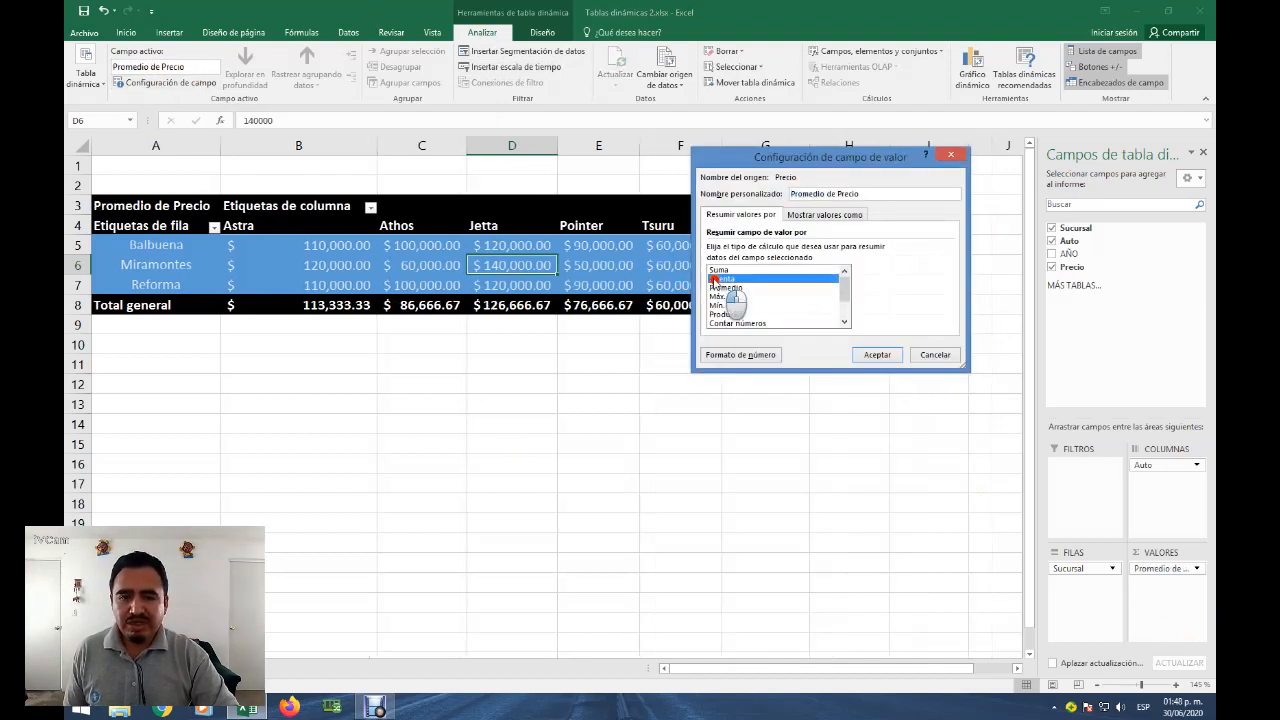
pyautogui.click(717, 296)
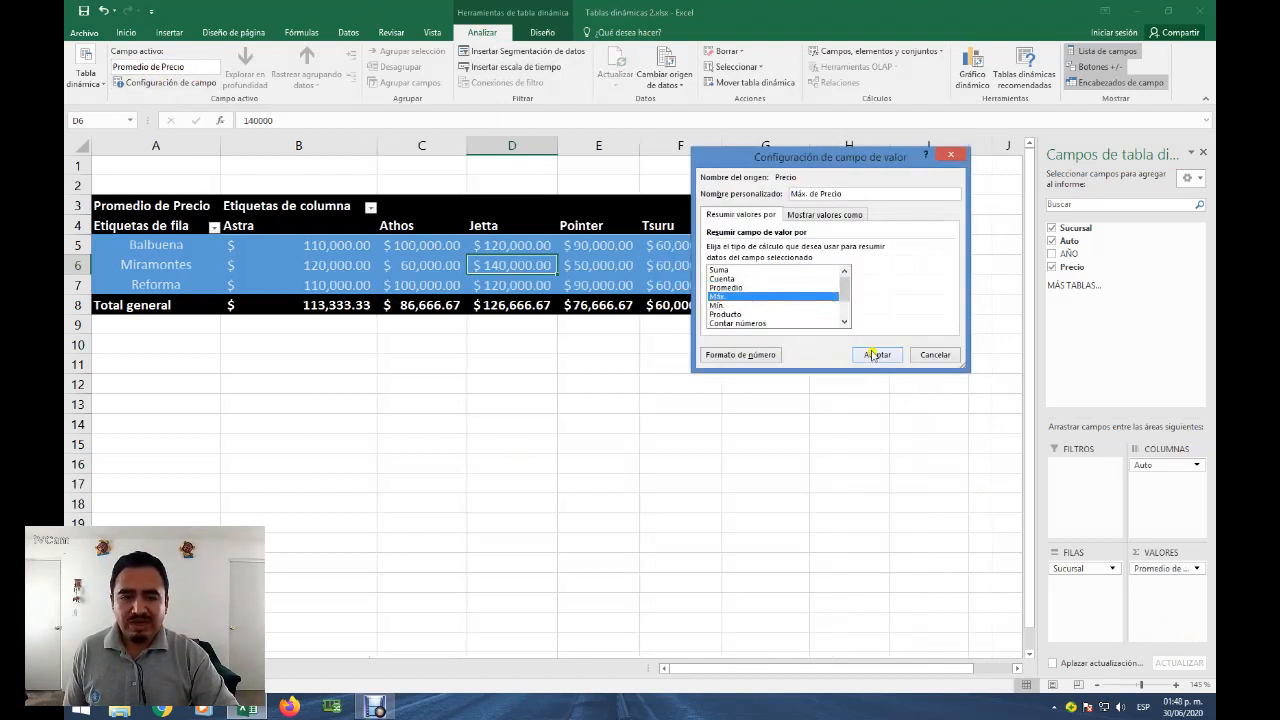
pyautogui.click(873, 354)
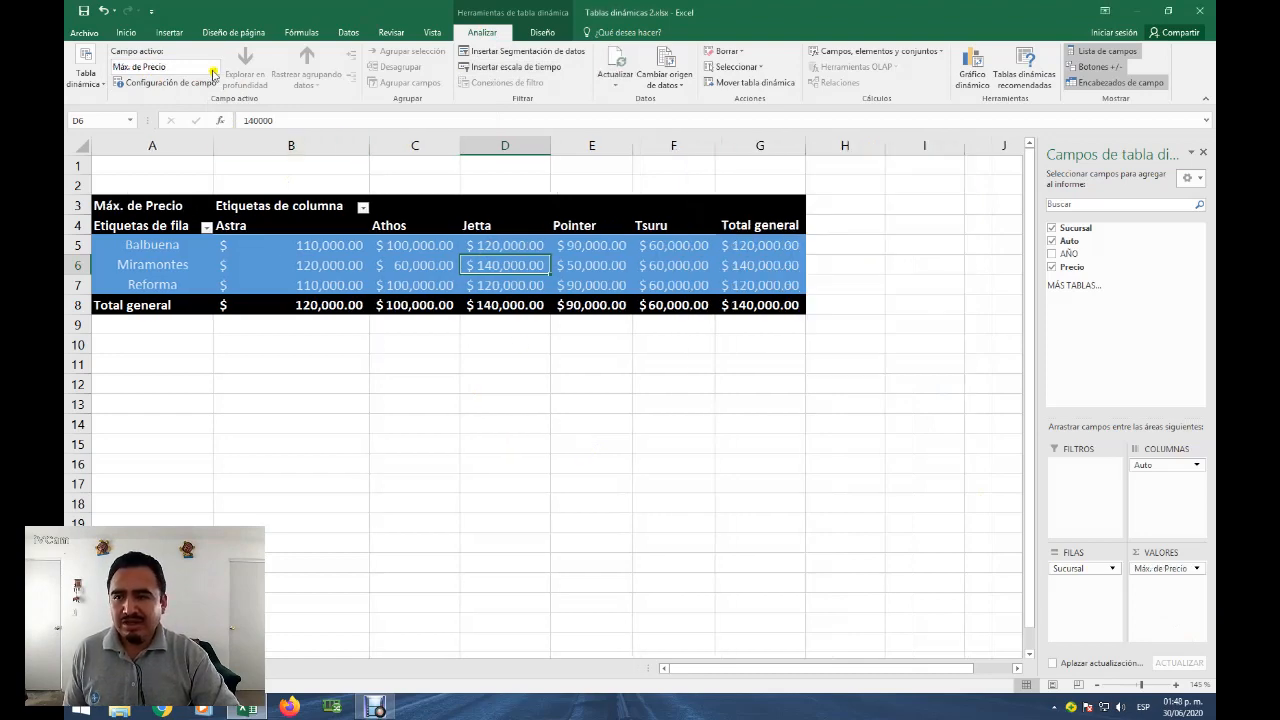
# Change the summary function of the Precio value field to Mín
pyautogui.click(168, 83)
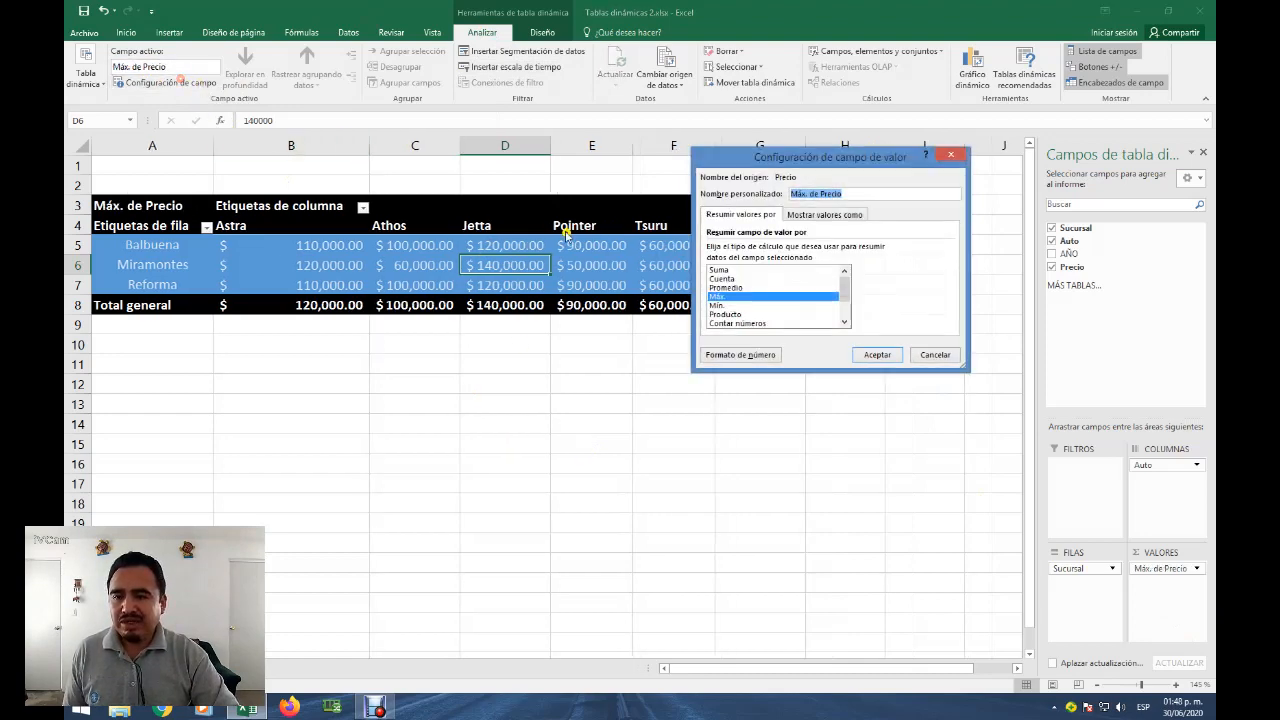
pyautogui.click(715, 306)
pyautogui.click(877, 354)
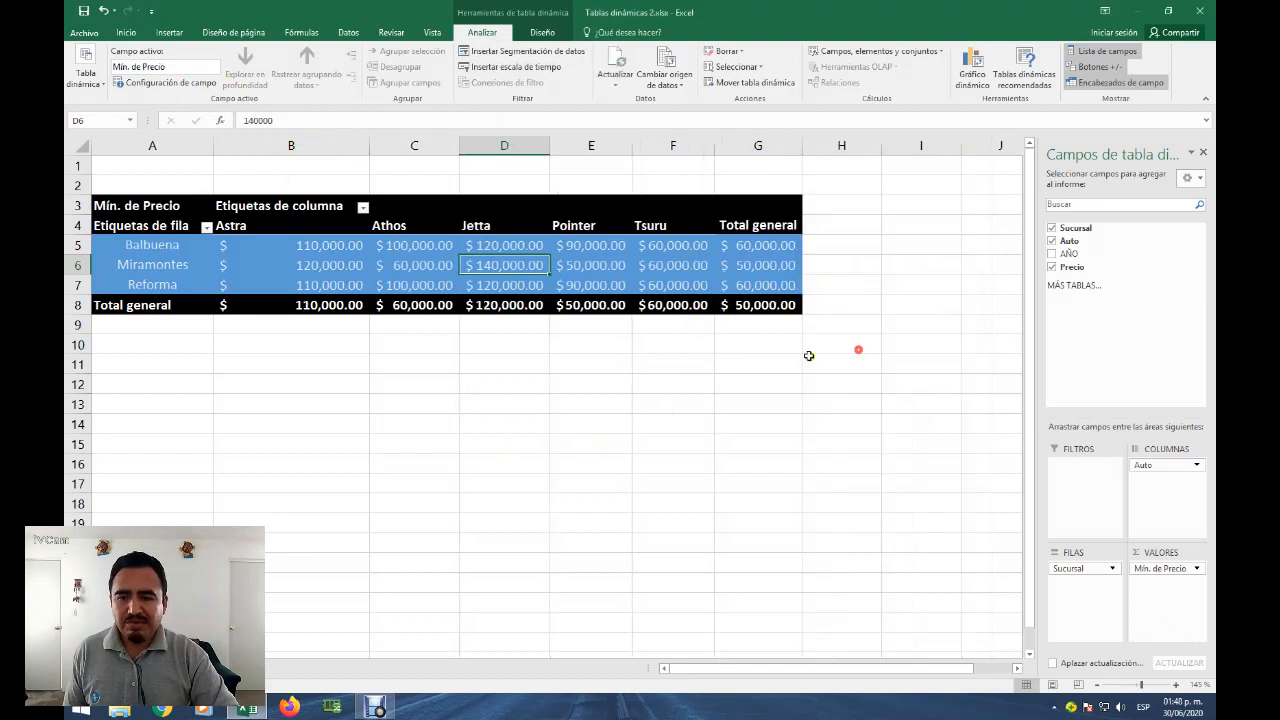
pyautogui.moveTo(490, 264)
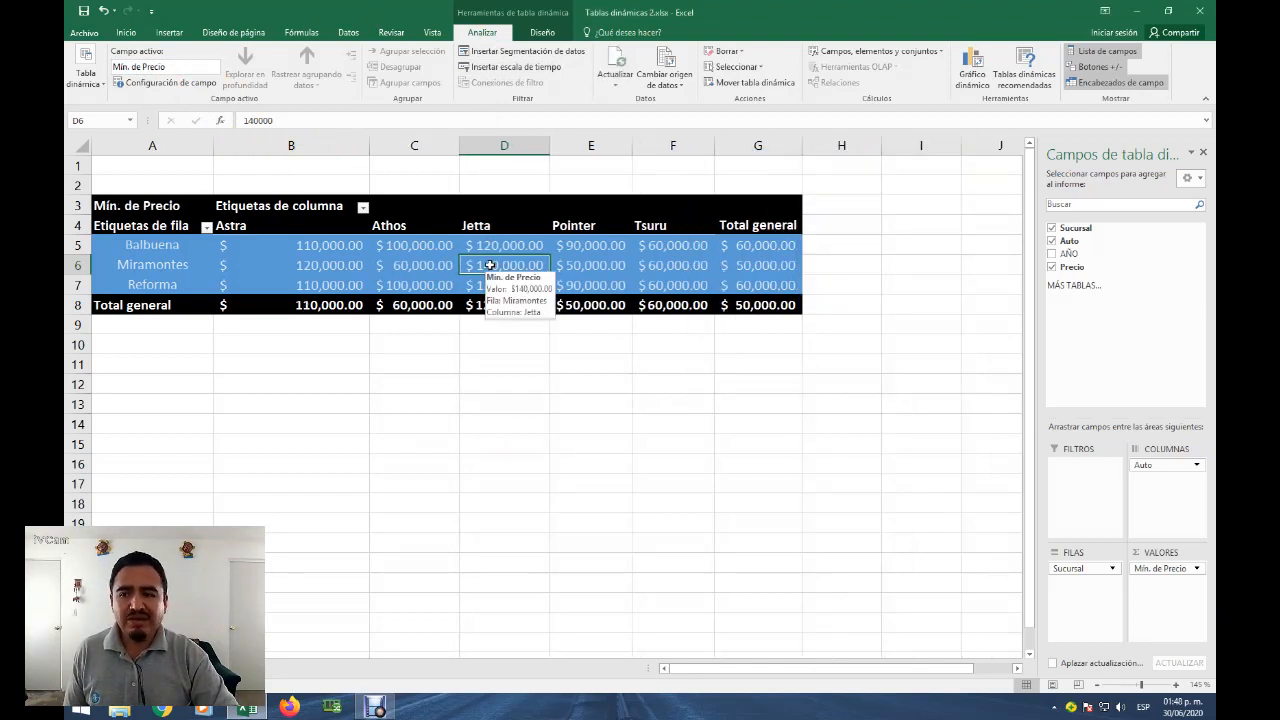
# Set the Precio value field back to the Suma summary function
pyautogui.click(208, 83)
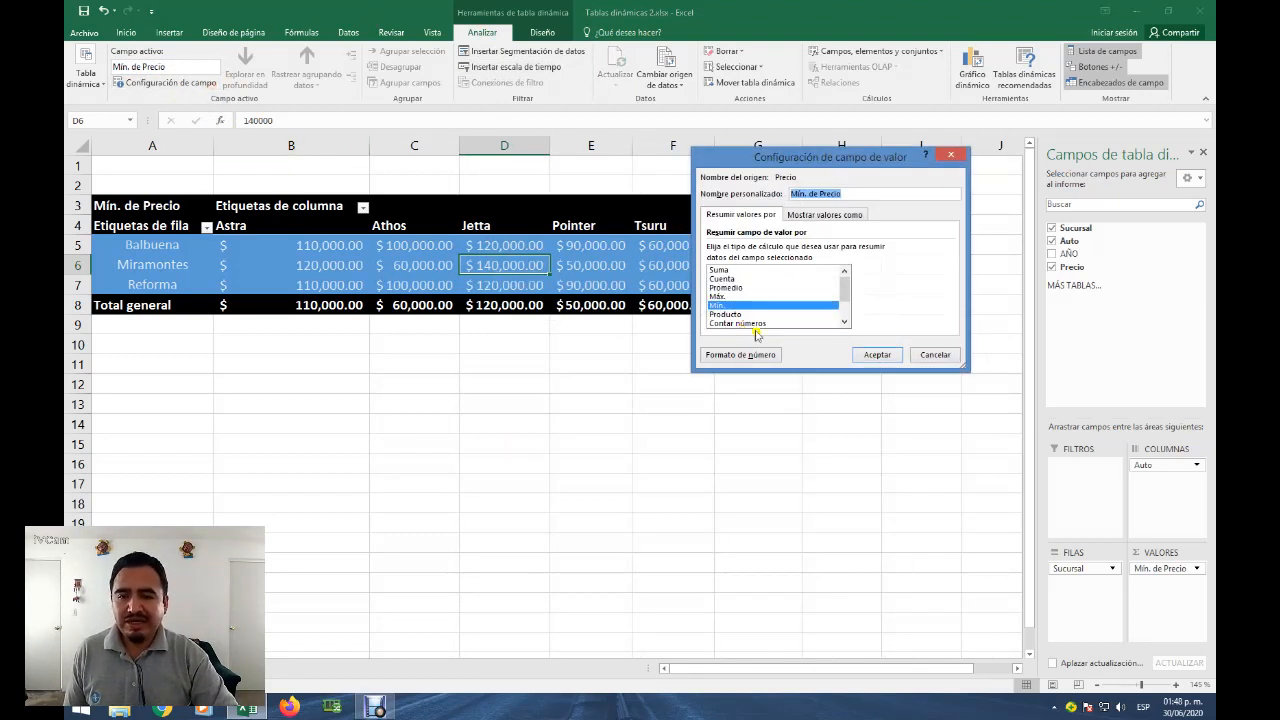
pyautogui.click(722, 270)
pyautogui.click(873, 355)
pyautogui.click(562, 263)
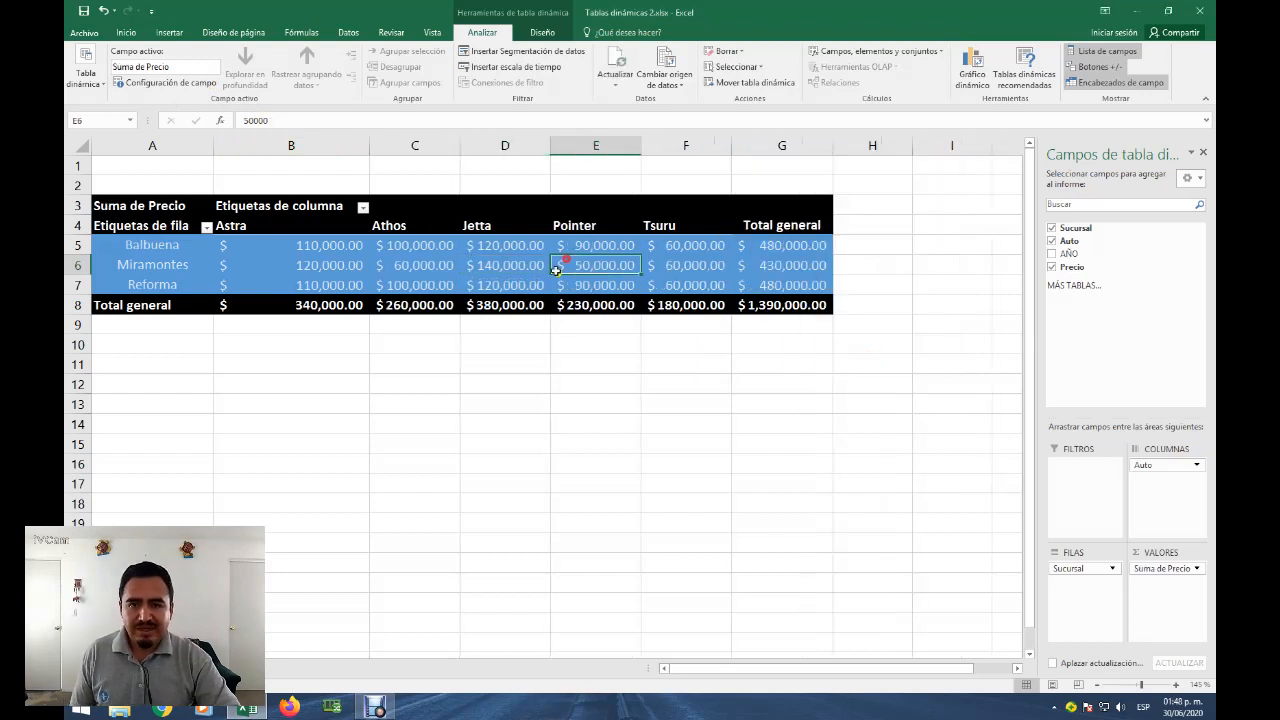
pyautogui.click(568, 286)
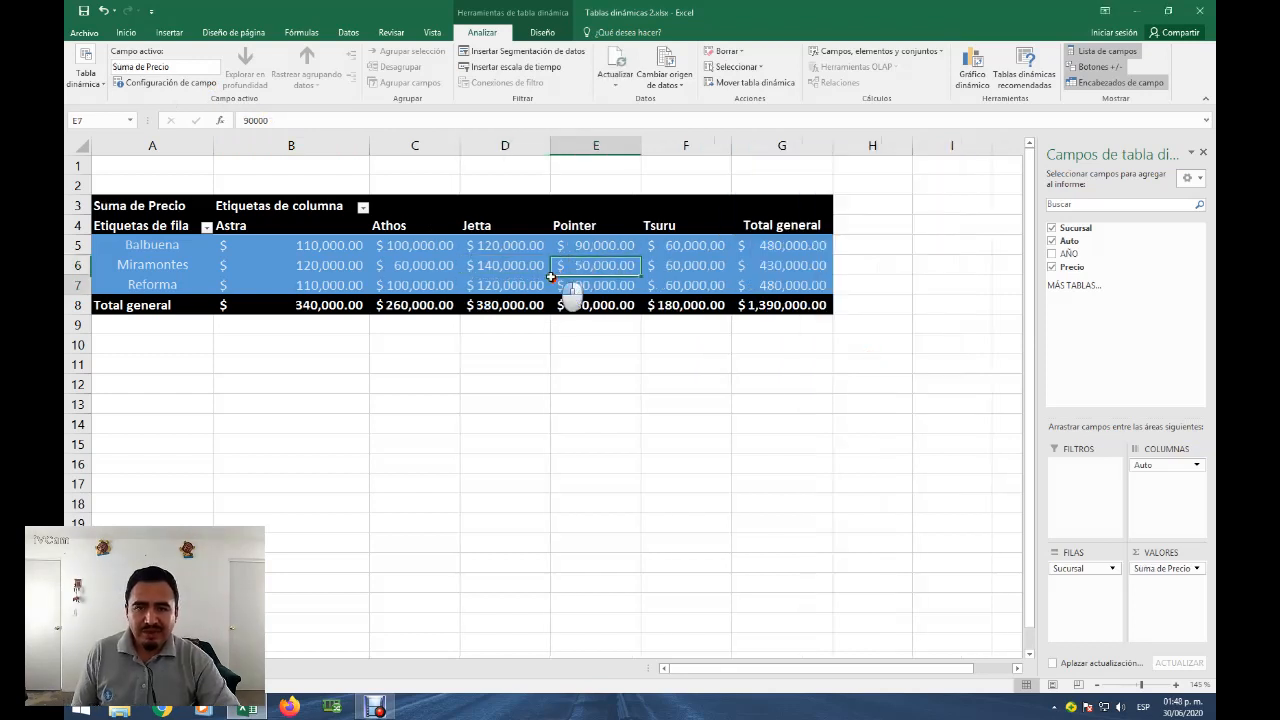
pyautogui.click(542, 32)
pyautogui.click(463, 261)
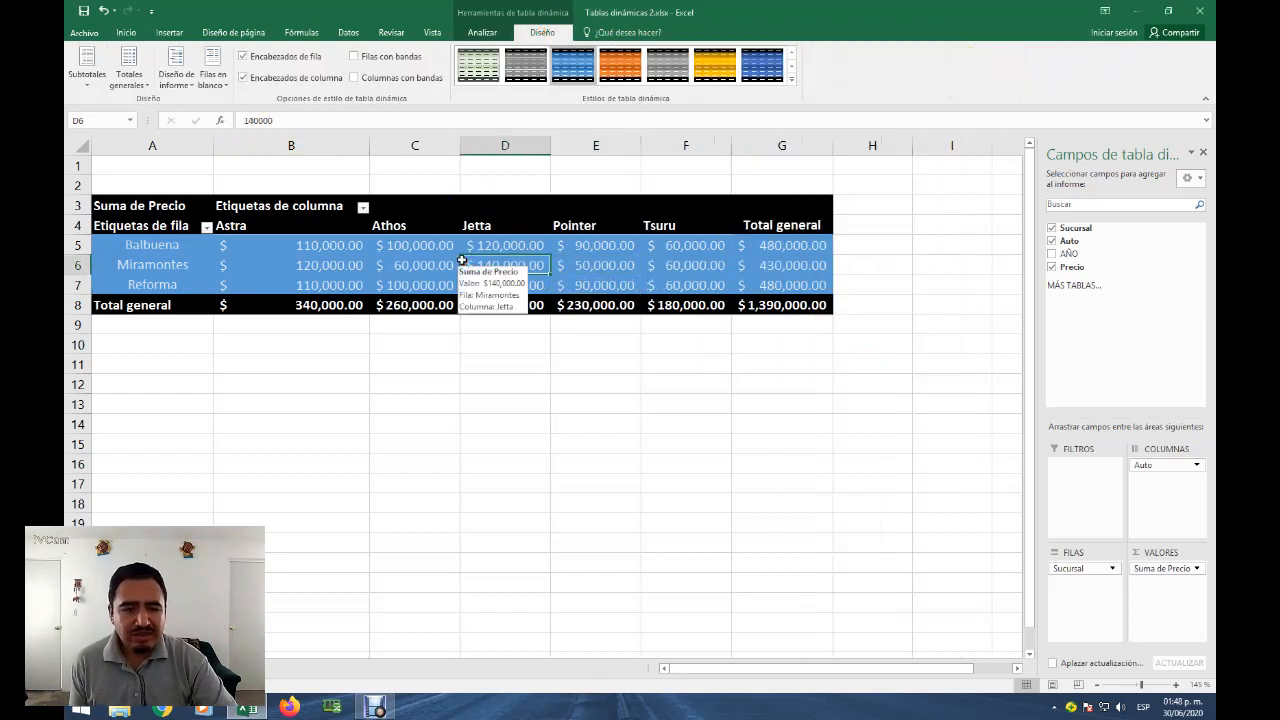
pyautogui.click(427, 256)
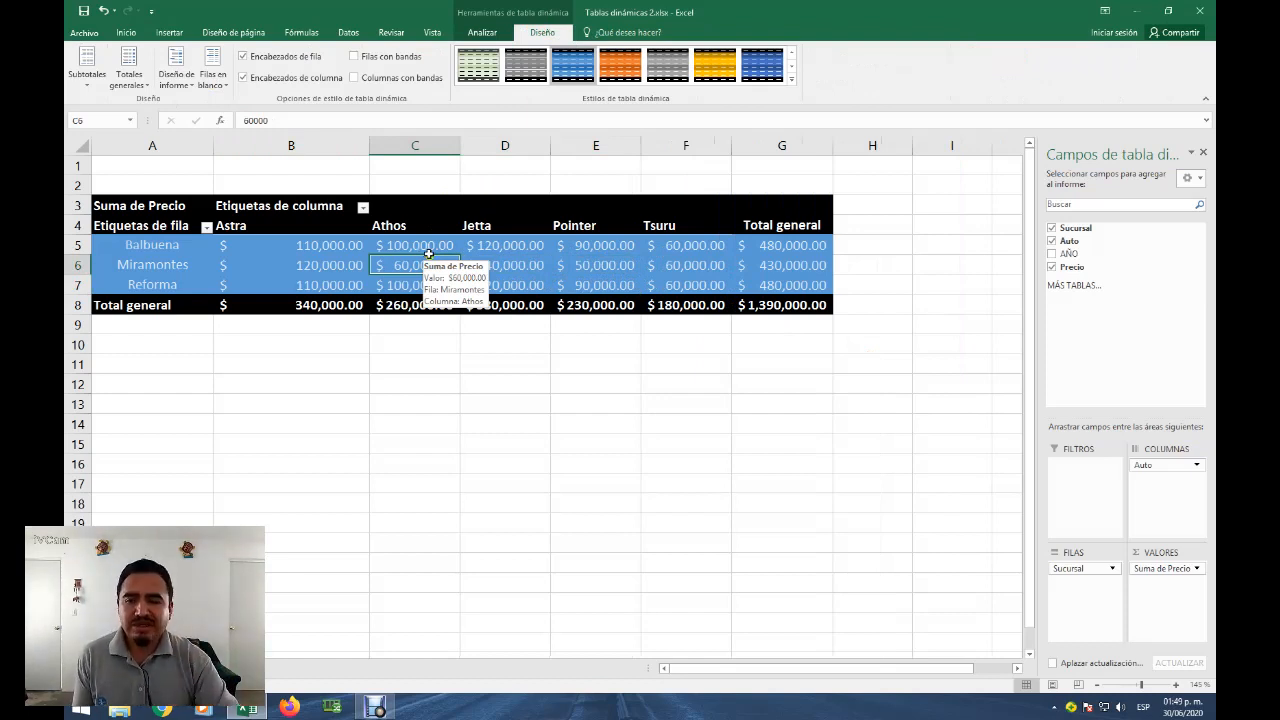
pyautogui.click(351, 346)
pyautogui.click(473, 260)
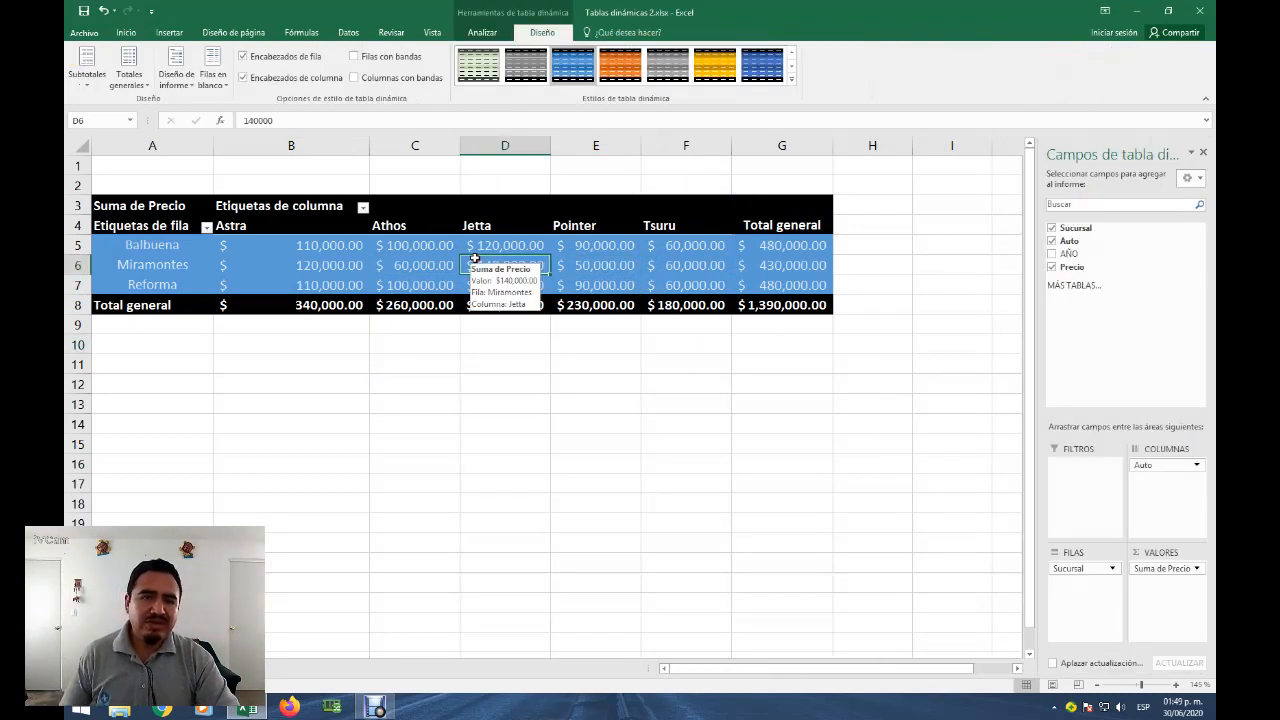
pyautogui.click(385, 263)
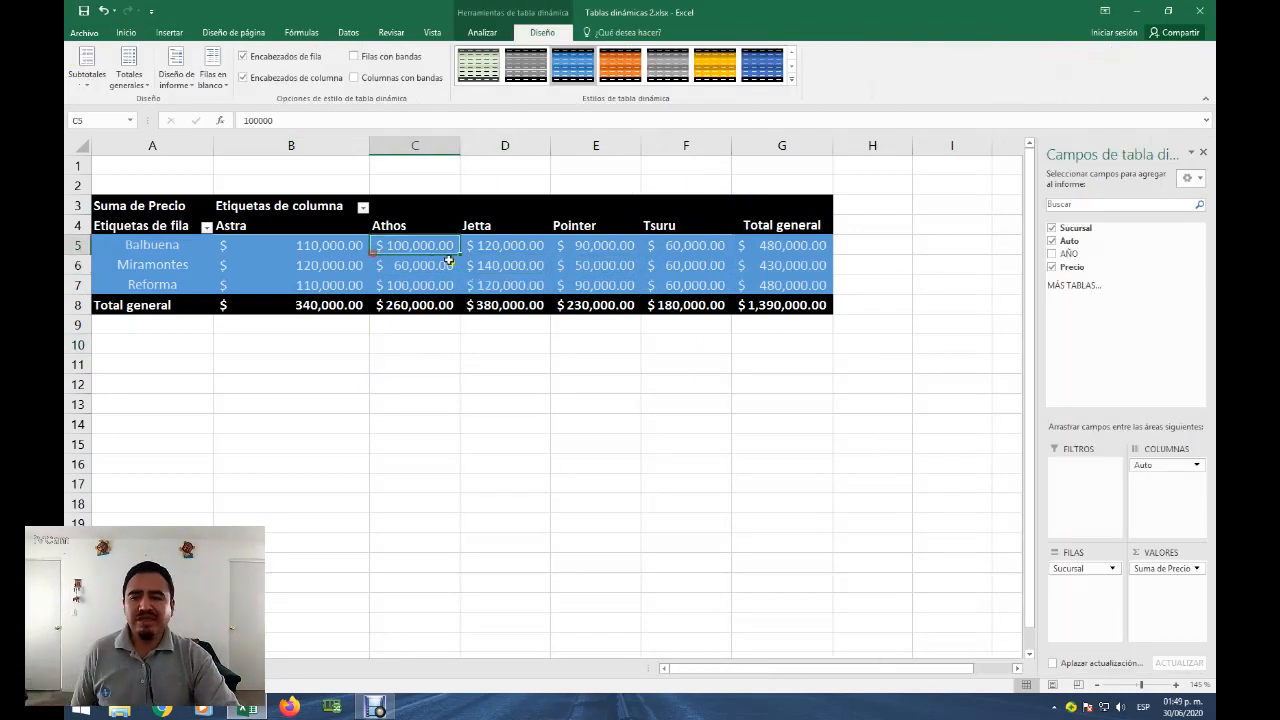